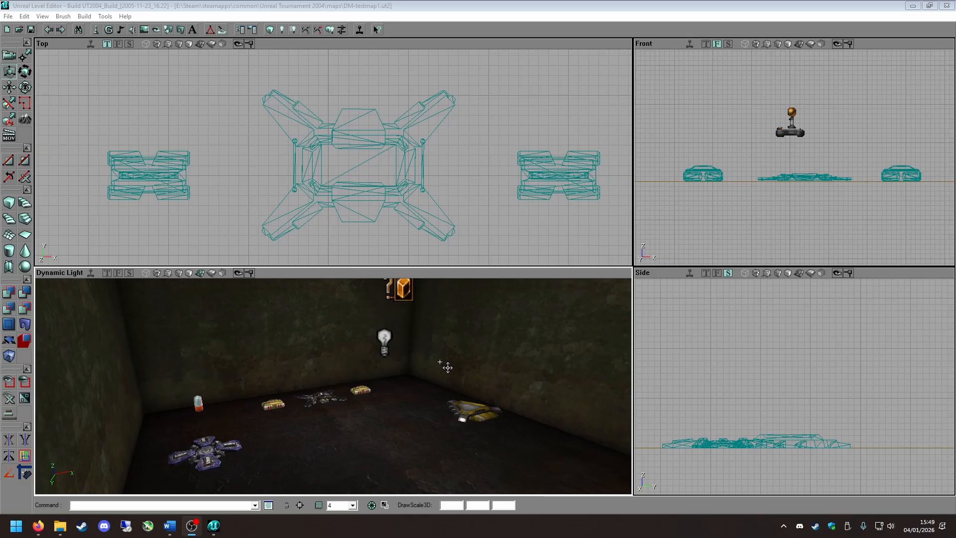
Reload the map DM-testmap1.ut2 without saving the current changes.
left_click_drag(353, 387, 364, 414)
right_click_drag(364, 413, 364, 449)
left_click_drag(363, 448, 364, 414)
right_click_drag(347, 423, 308, 398)
right_click_drag(345, 364, 379, 402)
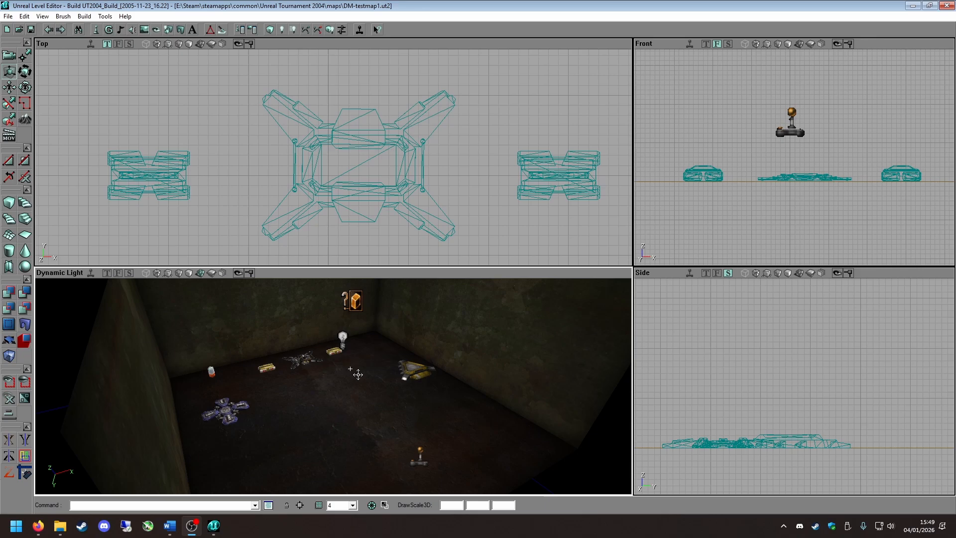
left_click(19, 30)
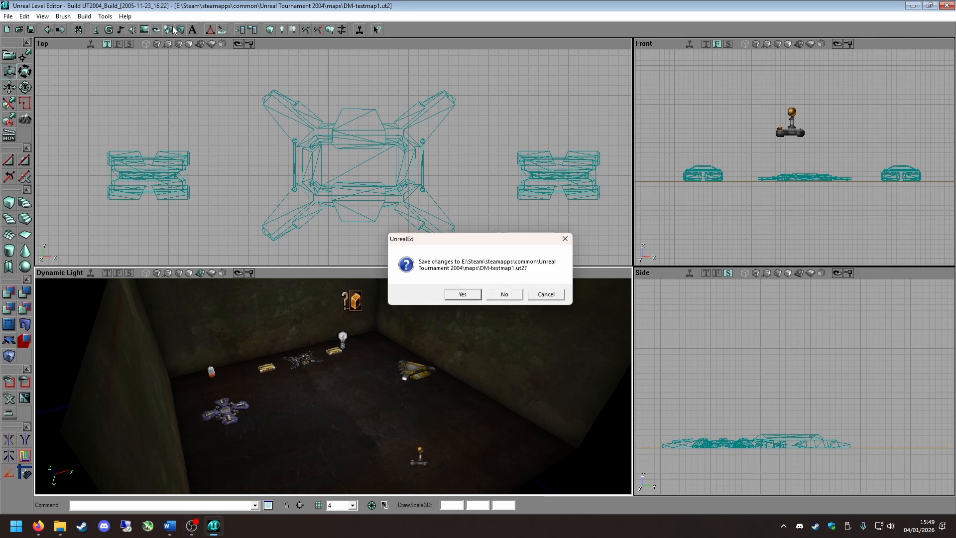
left_click(486, 298)
left_click_drag(96, 29, 117, 64)
scroll(192, 180, "down", 1)
double_click(145, 245)
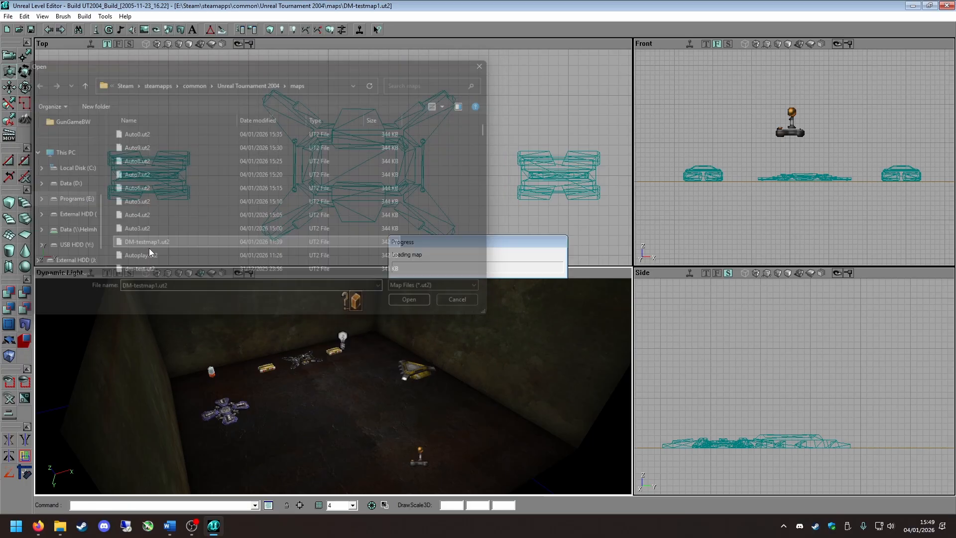
Move the red builder brush in the Top view from its distant spot to just beside the room on its +X side.
mouse_move(292, 348)
left_mouse_down()
mouse_move(294, 319)
mouse_move(309, 348)
left_mouse_up()
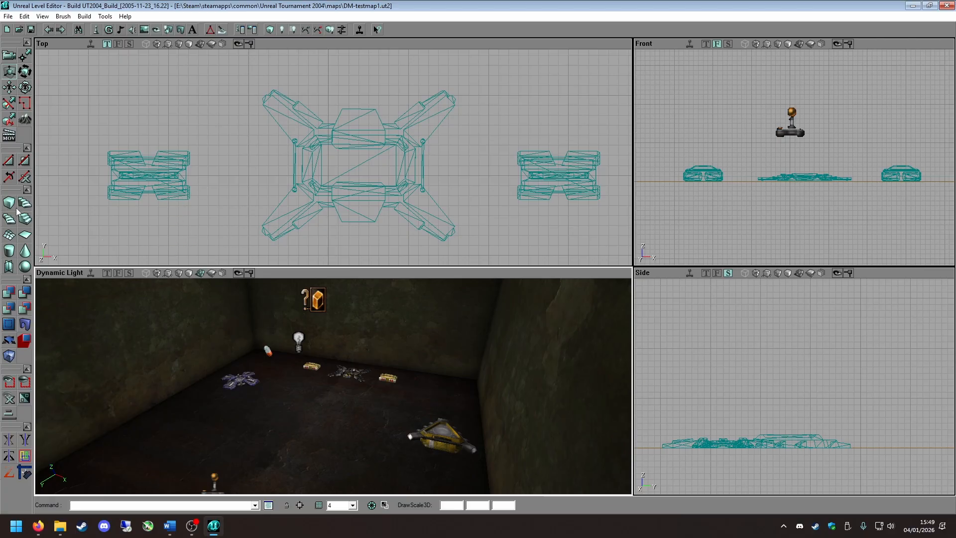
scroll(220, 205, "down", 10)
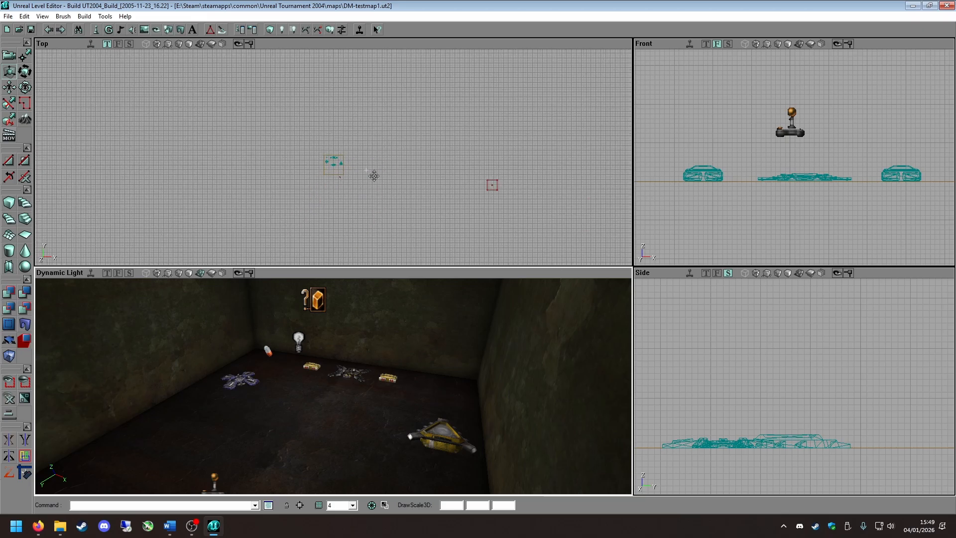
left_click(498, 186)
left_click_drag(490, 195, 351, 176, "ctrl+shift")
scroll(469, 190, "up", 8)
mouse_move(462, 201)
left_mouse_down()
mouse_move(267, 159)
mouse_move(394, 215)
left_mouse_up()
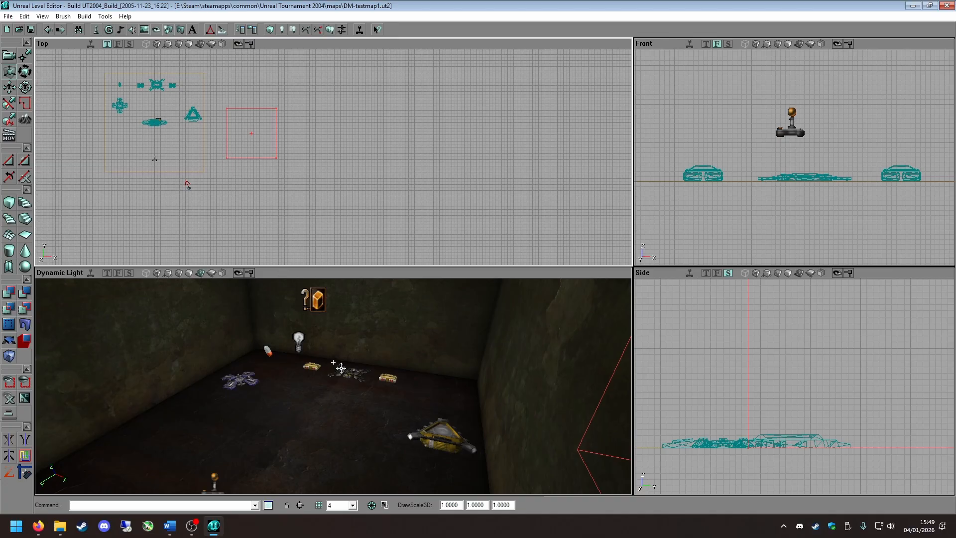
right_click_drag(337, 403, 303, 252)
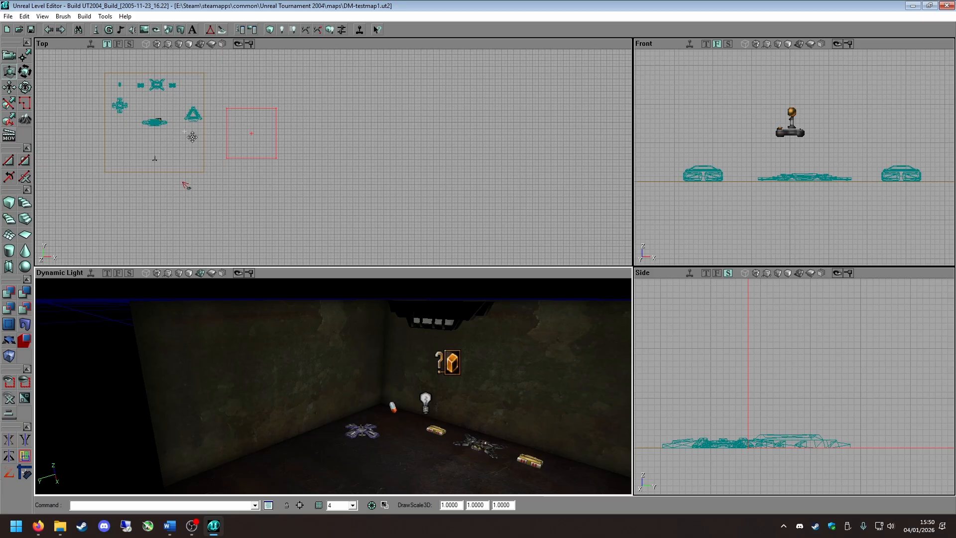
mouse_move(238, 108)
left_mouse_down("ctrl+shift")
mouse_move(114, 82)
mouse_move(196, 85)
left_mouse_up("ctrl+shift")
mouse_move(250, 129)
left_mouse_down("ctrl+shift")
mouse_move(245, 121)
mouse_move(319, 93)
left_mouse_up("ctrl+shift")
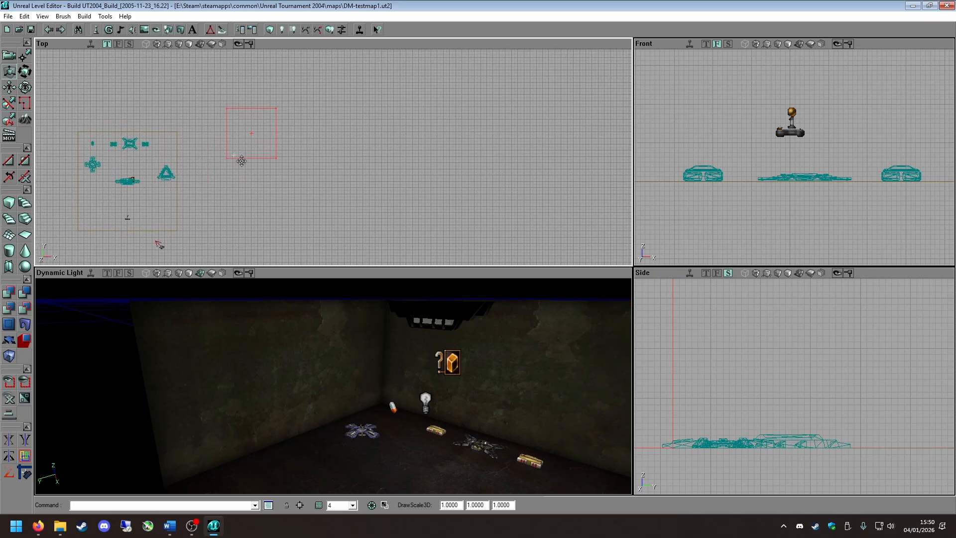
Enlarge the room's subtractive brush along X and Y with Actor Scaling and rebuild the map.
left_click(183, 210)
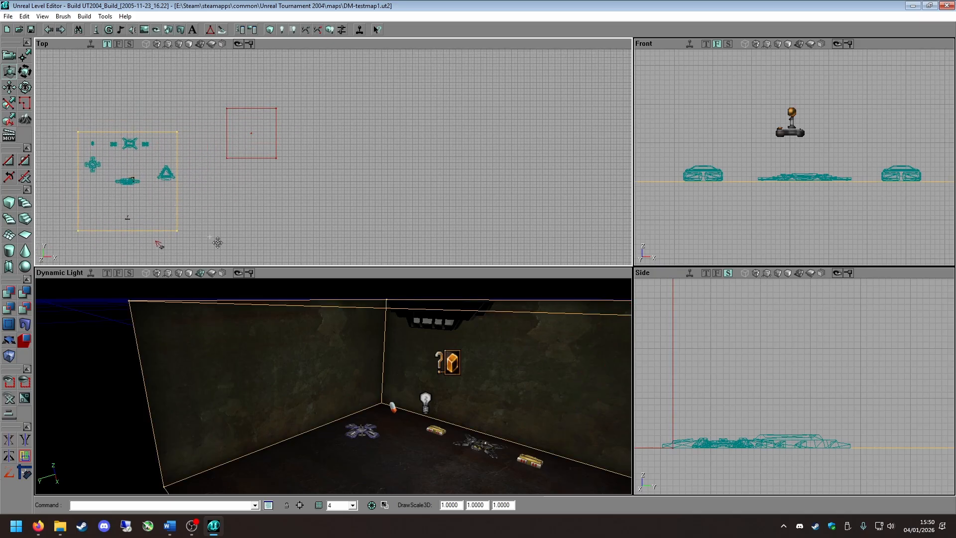
scroll(299, 226, "down", 2)
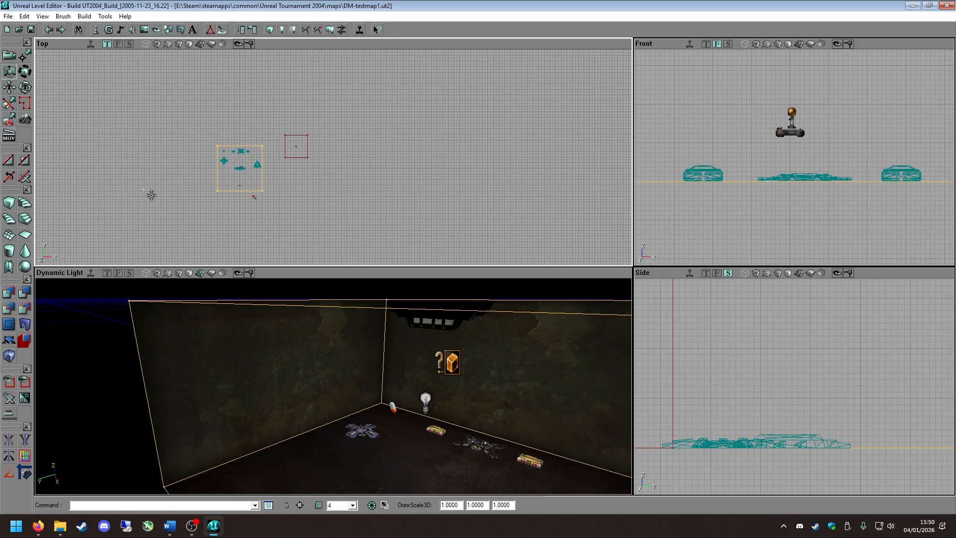
left_click(6, 75)
mouse_move(254, 196)
left_mouse_down()
mouse_move(299, 197)
mouse_move(234, 213)
left_mouse_up()
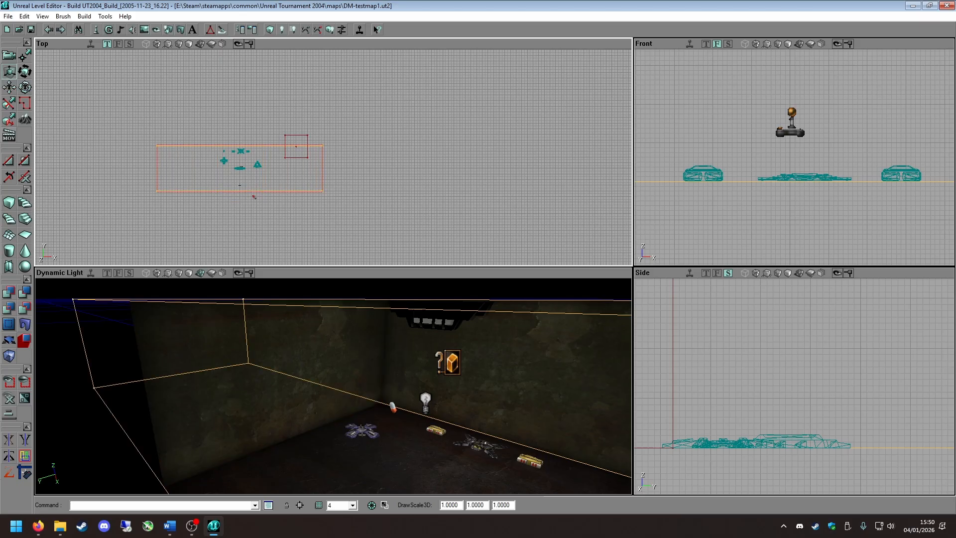
right_click_drag(339, 201, 339, 157, "ctrl")
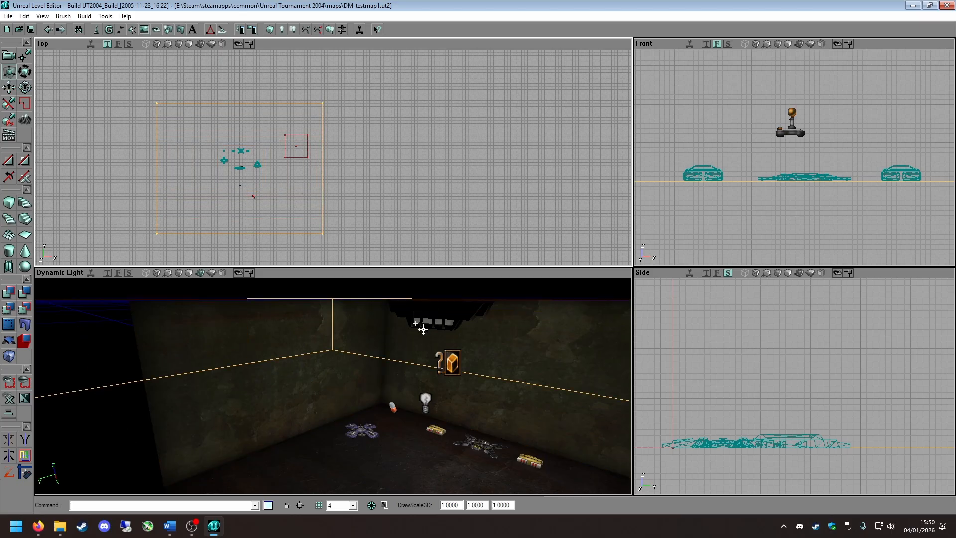
left_click(328, 30)
right_click_drag(363, 337, 366, 343)
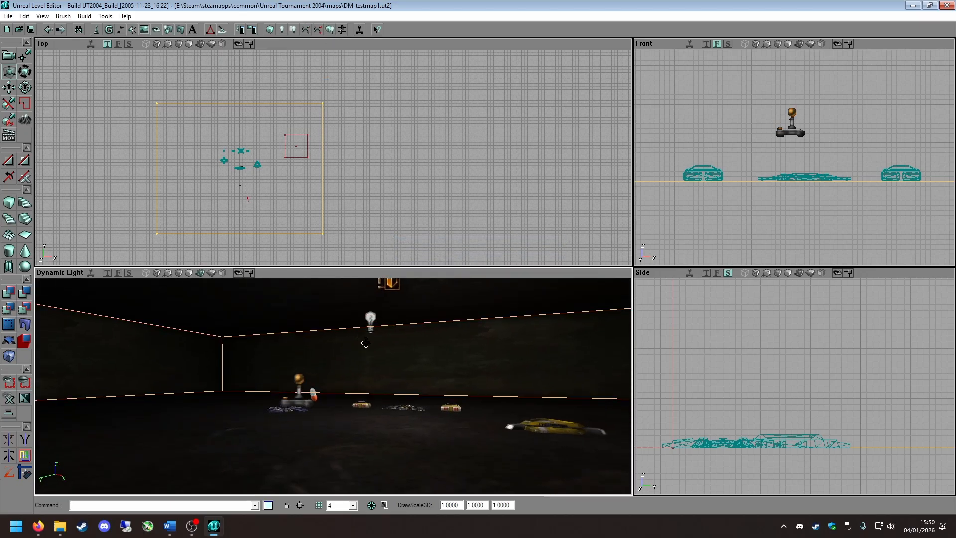
Select the red builder brush inside the enlarged room and move it towards the room's +Y side.
scroll(311, 177, "up", 1)
left_click(287, 142)
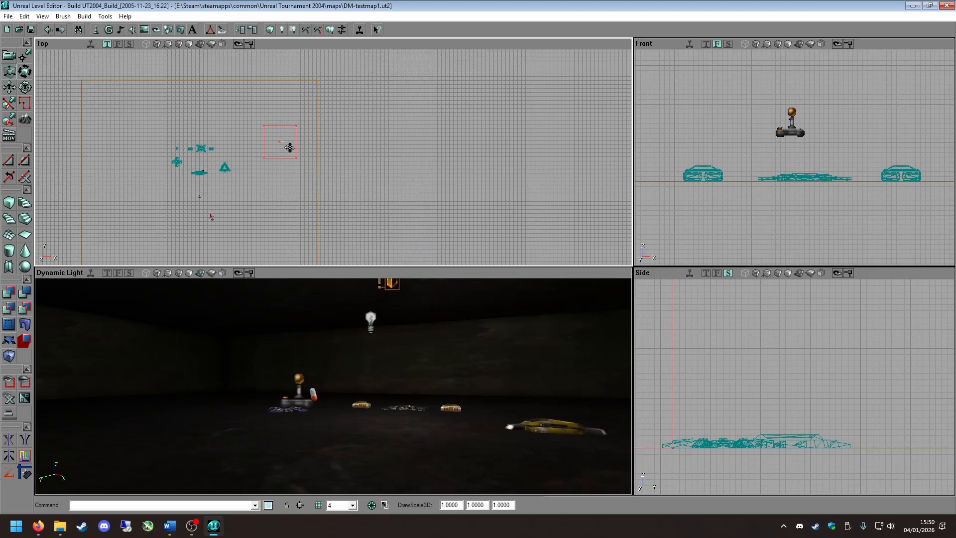
scroll(290, 148, "up", 1)
left_click_drag(290, 148, 277, 96, "ctrl+shift")
scroll(292, 153, "up", 1)
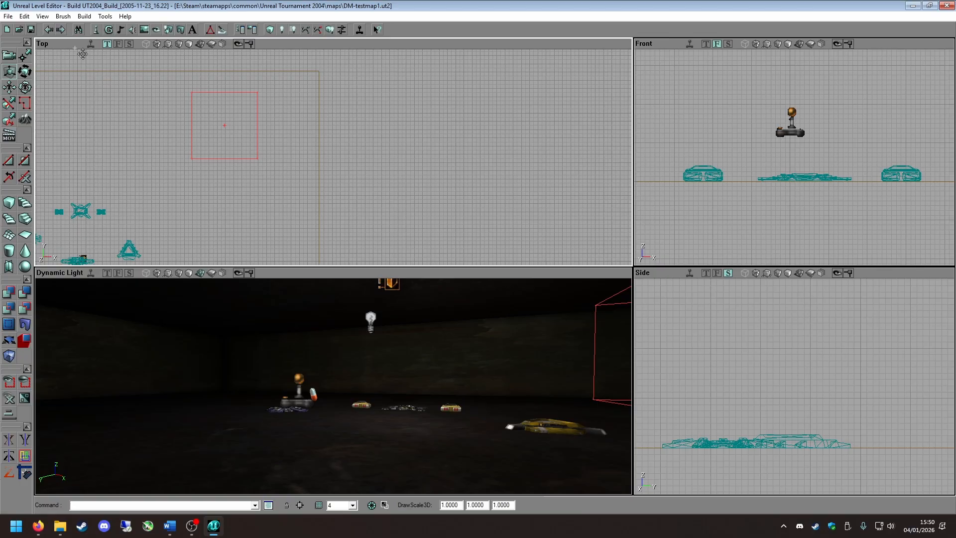
Undo the last move of the builder brush.
left_click(49, 30)
left_click(49, 30)
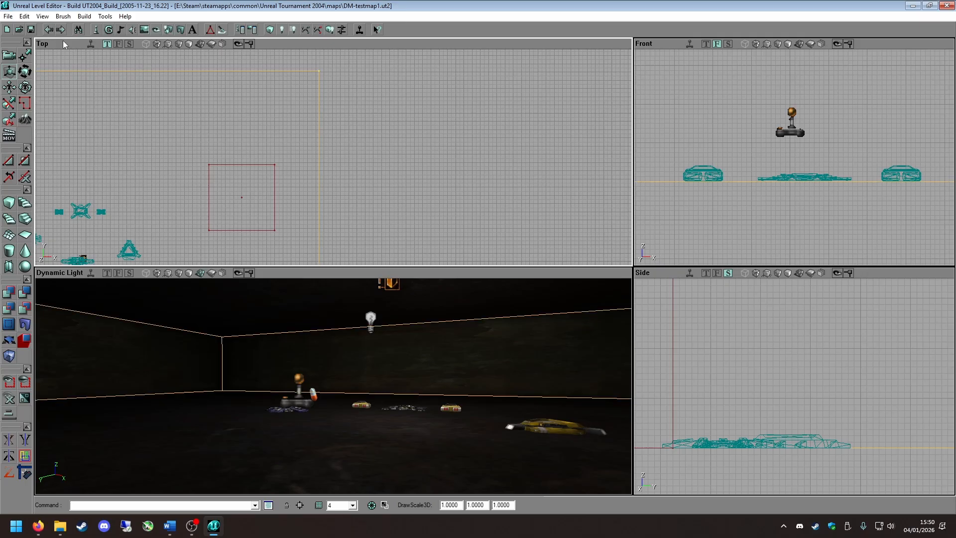
left_click(49, 30)
Scale the enlarged room brush narrower along the X axis in the Top view.
scroll(304, 170, "down", 8)
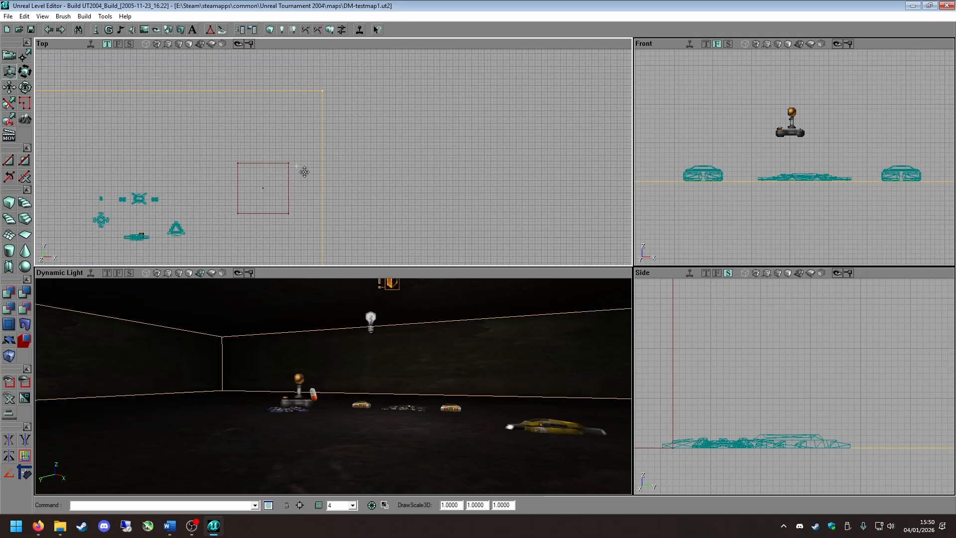
left_click_drag(301, 218, 264, 217, "ctrl")
scroll(301, 217, "up", 6)
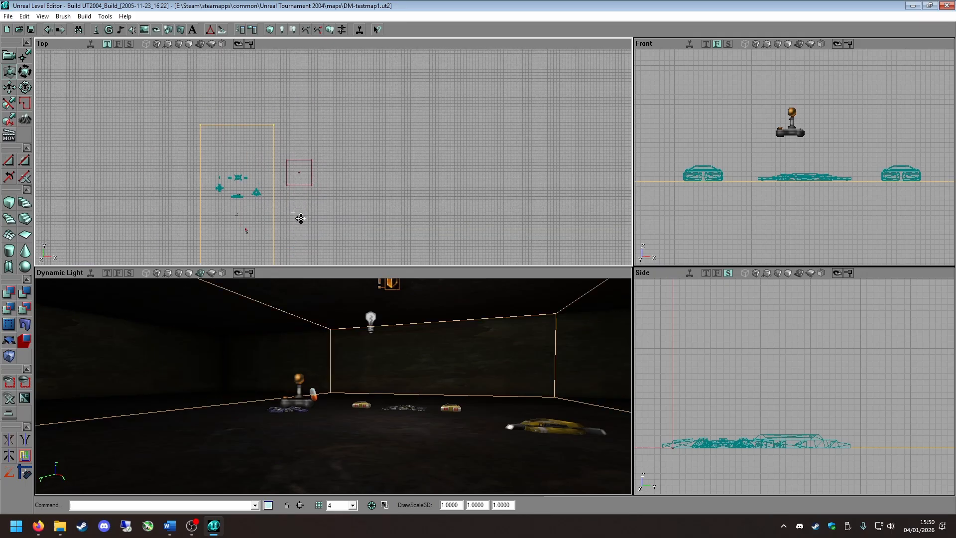
Discard the scaling edits by reopening DM-testmap1.ut2 without saving.
left_click(20, 30)
left_click(504, 294)
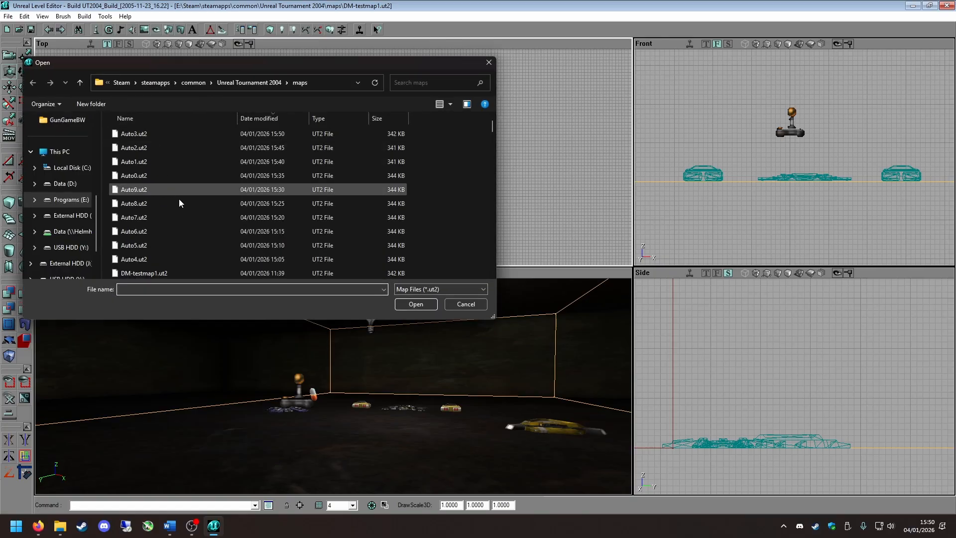
double_click(163, 273)
Select the room's subtractive brush in the Top view to examine its outline.
scroll(299, 212, "down", 6)
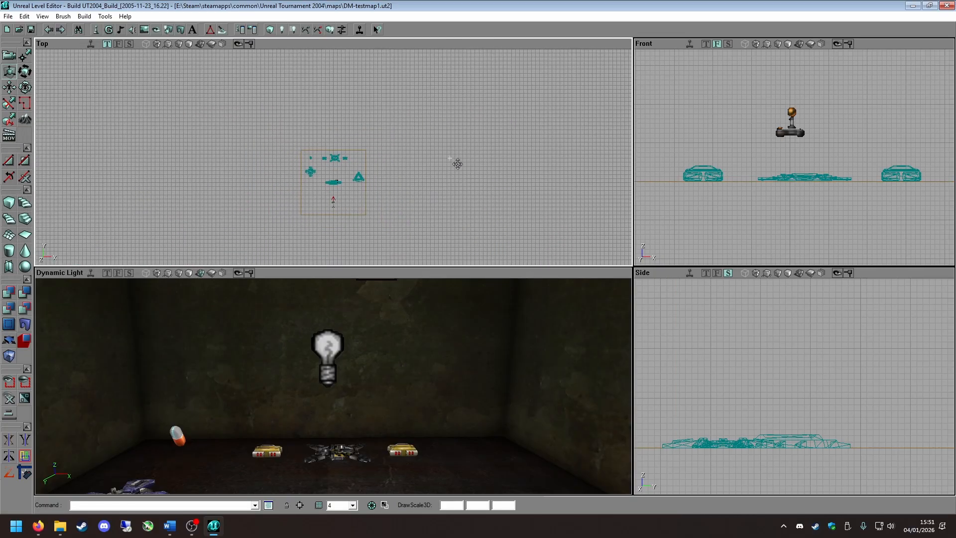
mouse_move(365, 364)
right_mouse_down()
mouse_move(365, 318)
mouse_move(341, 410)
right_mouse_up()
left_click(375, 172)
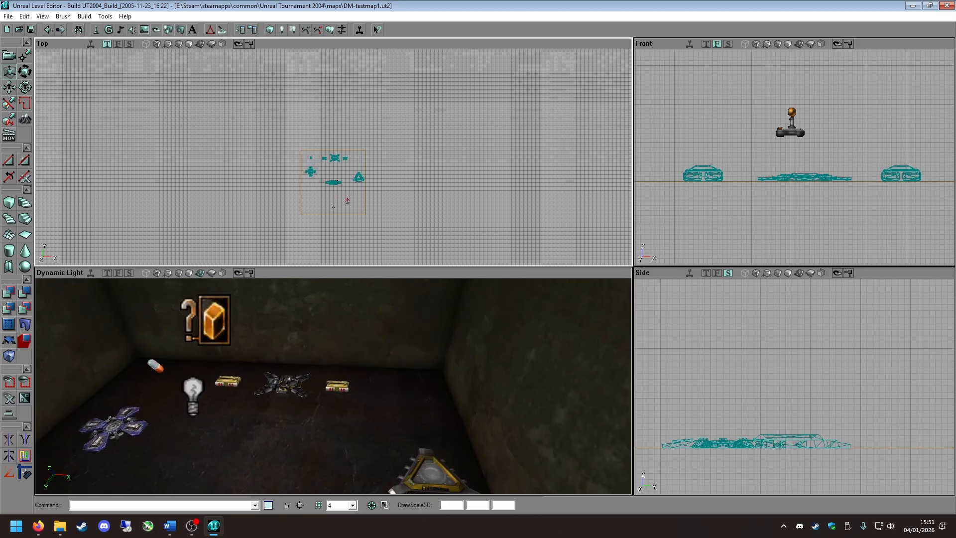
left_click(366, 167)
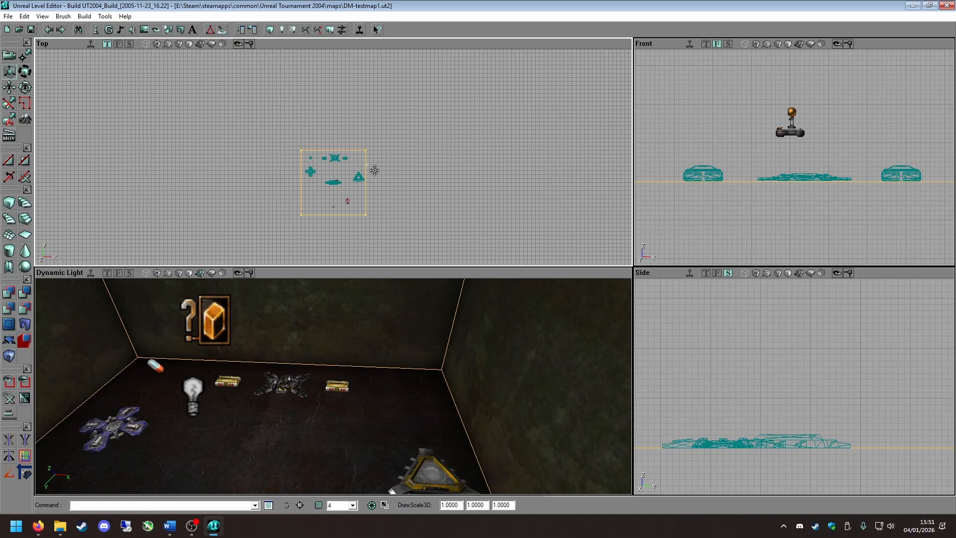
left_click(420, 186)
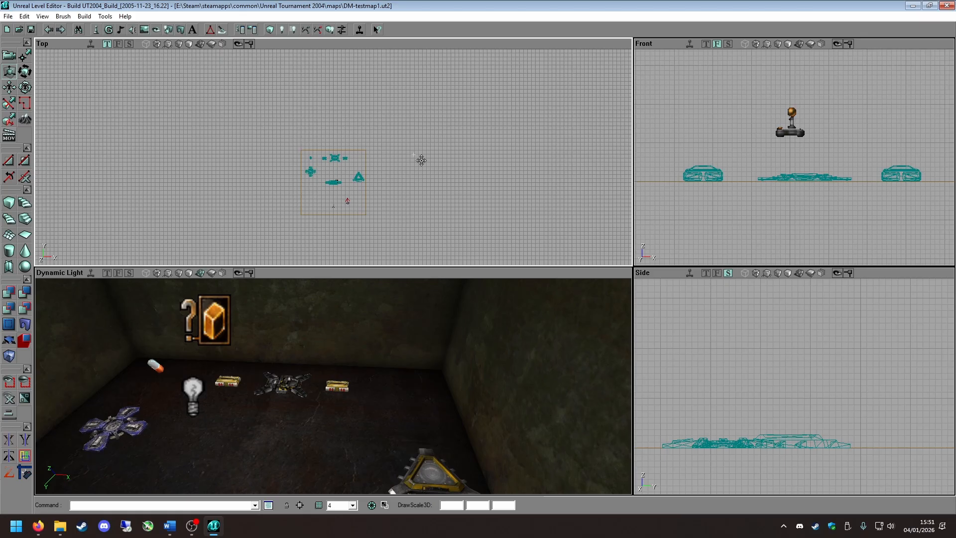
left_click(366, 170)
Build a cube as the red builder brush and move it into the room in the Top view.
scroll(443, 189, "down", 2)
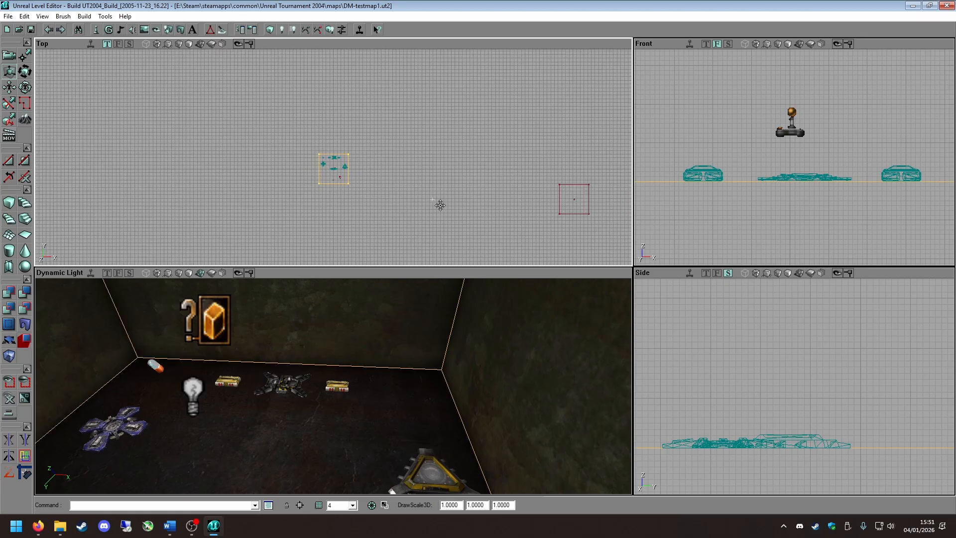
left_click(6, 204)
left_click(572, 197)
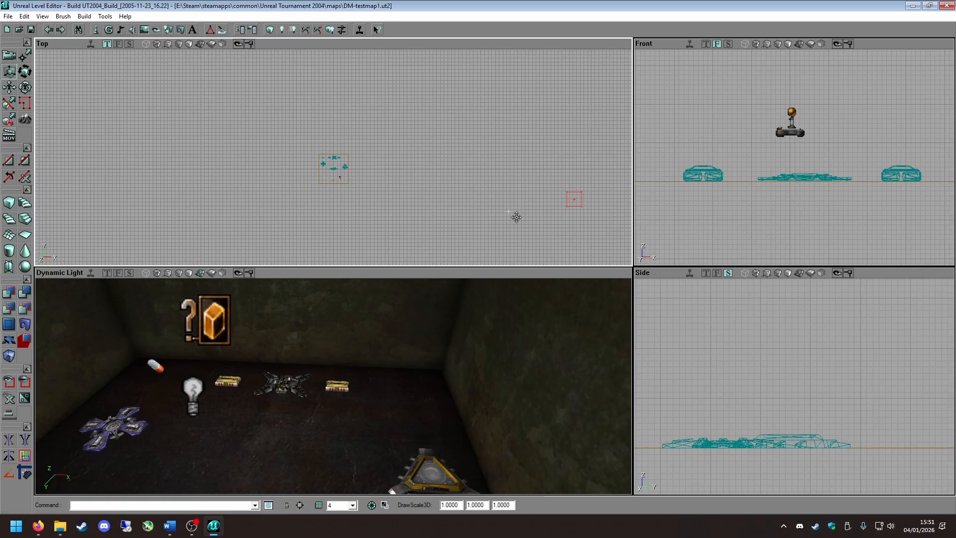
left_click_drag(460, 177, 146, 151, "ctrl+shift")
scroll(452, 176, "up", 3)
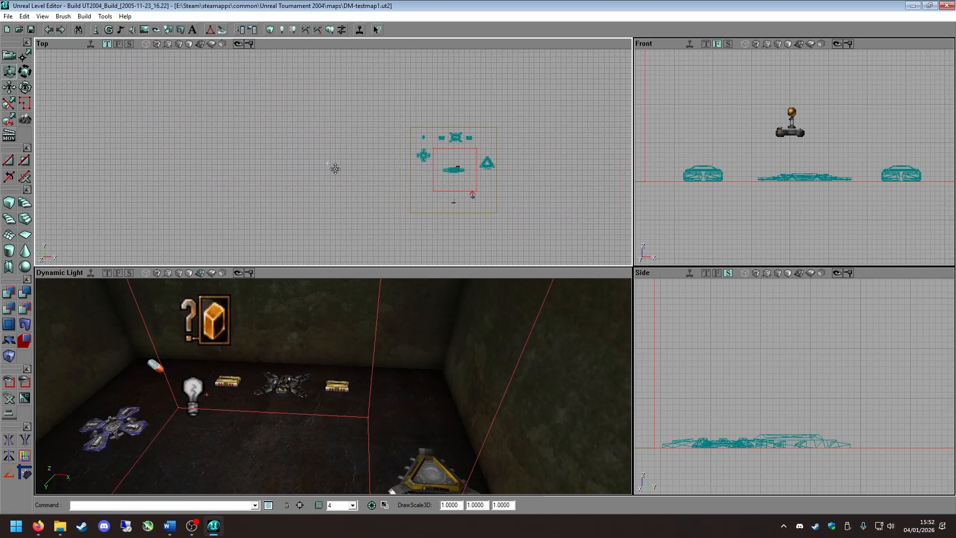
Adjust the builder brush's position so that it sits centred within the room's outline in the Top view.
scroll(418, 178, "up", 5)
left_click_drag(524, 167, 317, 165)
scroll(318, 164, "up", 4)
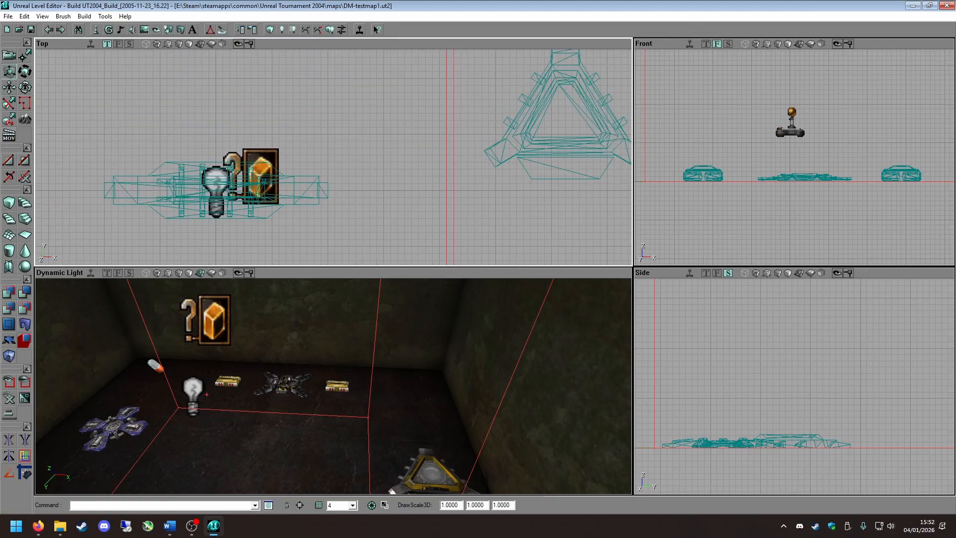
scroll(287, 186, "down", 5)
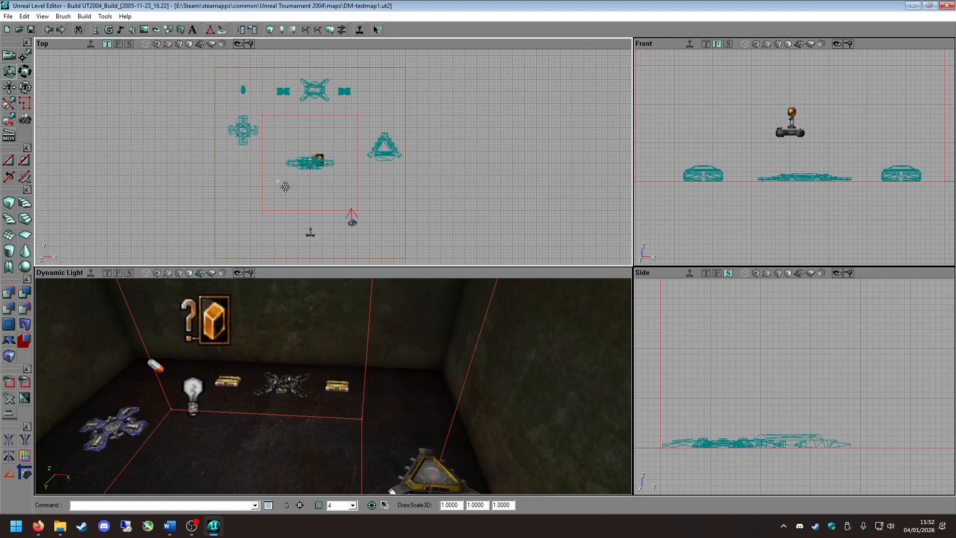
scroll(287, 186, "up", 4)
scroll(287, 186, "down", 4)
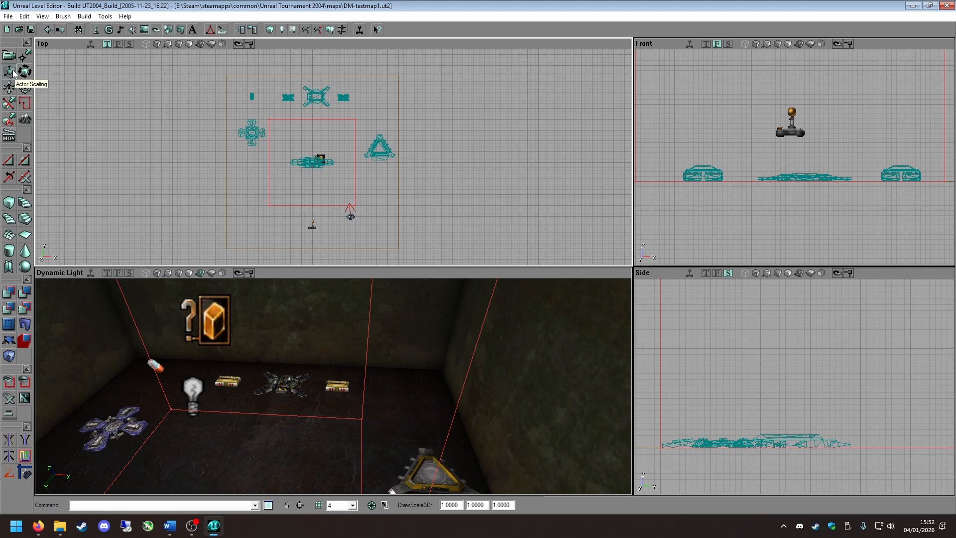
Scale the builder brush with Actor Scaling along X and Y until it matches the room's footprint.
left_click_drag(254, 203, 308, 202, "ctrl")
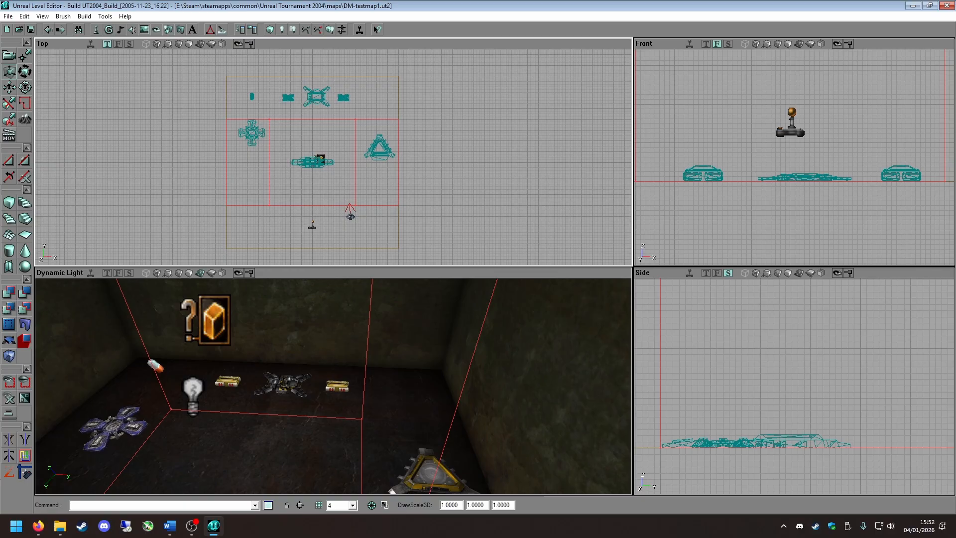
left_click_drag(309, 202, 309, 202, "ctrl")
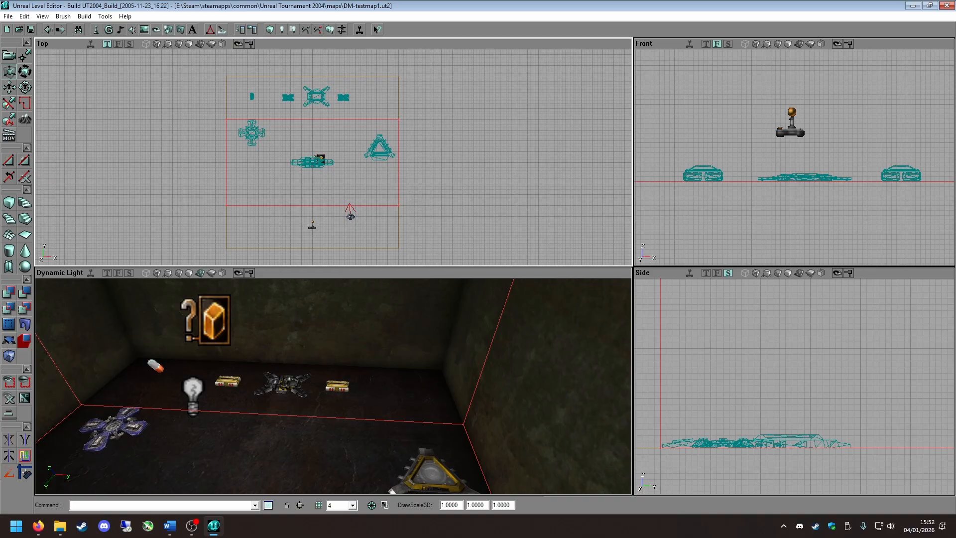
left_click_drag(410, 185, 410, 185, "ctrl")
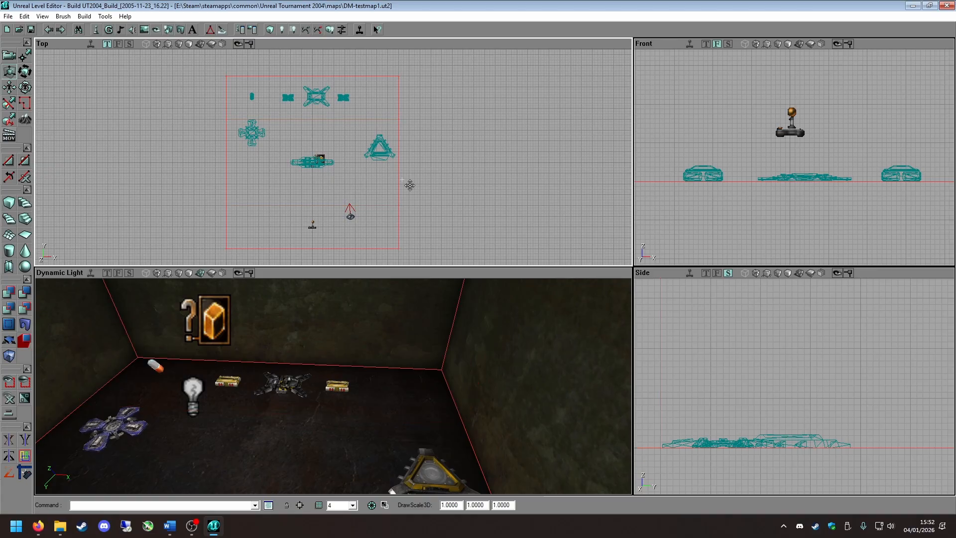
Move the builder brush beside the existing room in the Top view, leaving a gap and aligning their Y edges.
left_click_drag(354, 329, 353, 329)
scroll(350, 191, "down", 3)
scroll(350, 194, "up", 2)
left_click_drag(334, 197, 442, 204, "ctrl+shift")
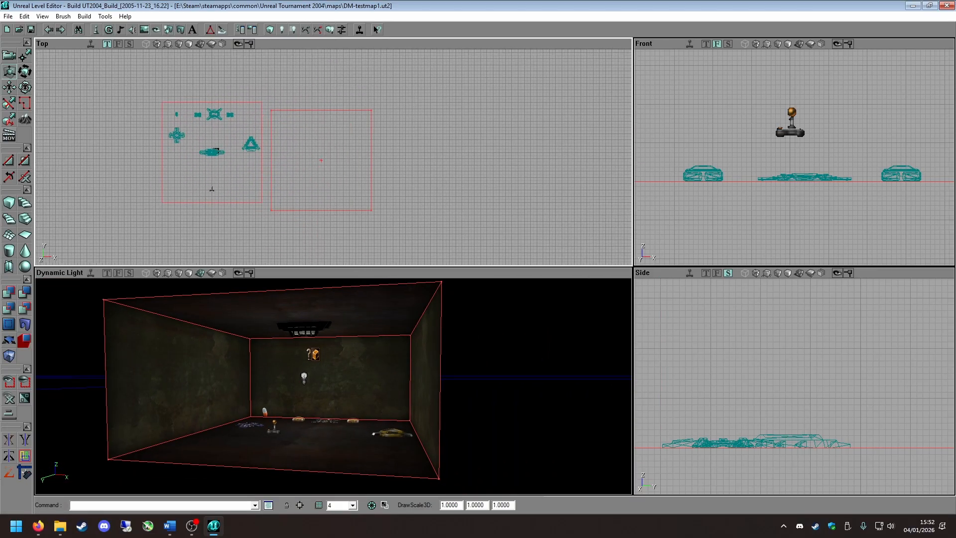
scroll(380, 169, "up", 4)
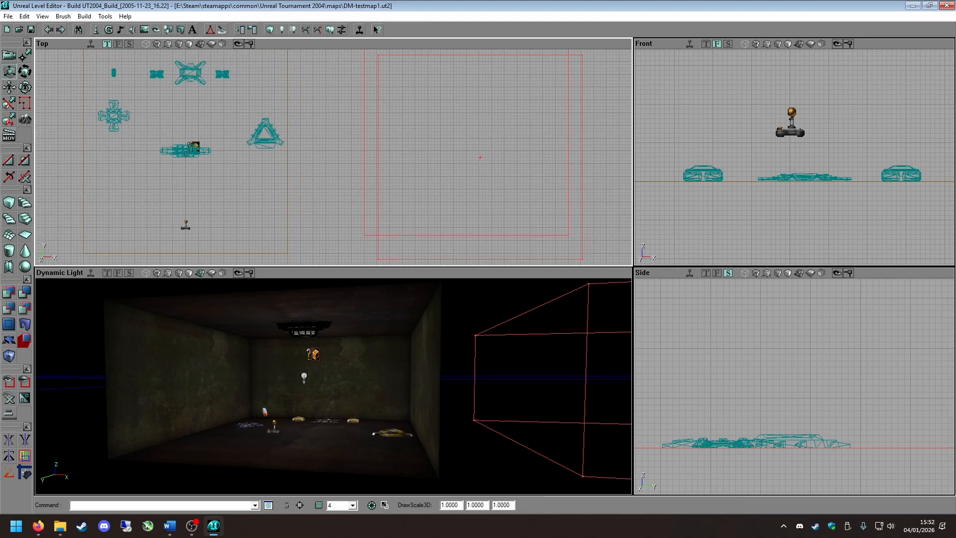
mouse_move(380, 169)
left_mouse_down("ctrl+shift")
mouse_move(334, 176)
mouse_move(330, 160)
mouse_move(379, 163)
mouse_move(386, 174)
mouse_move(314, 166)
mouse_move(224, 235)
left_mouse_up("ctrl+shift")
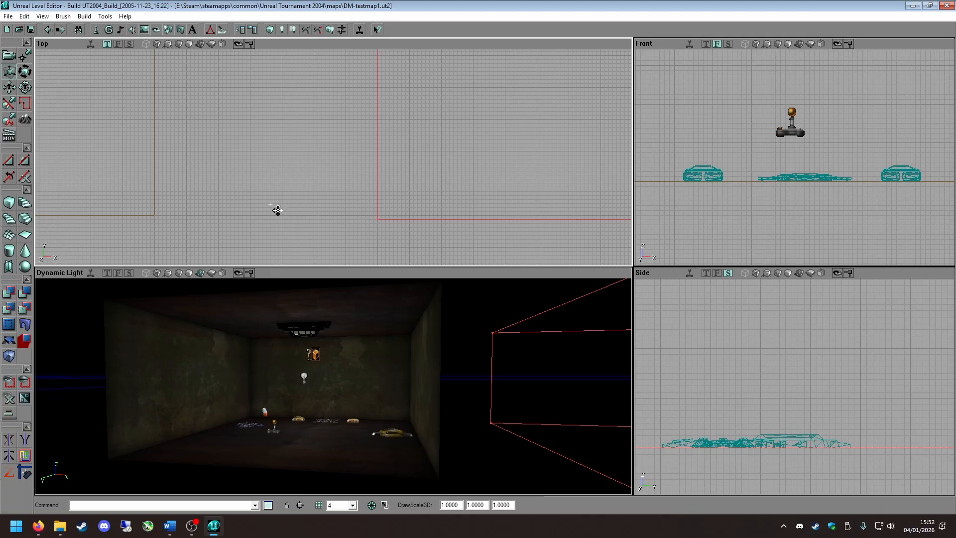
mouse_move(347, 213)
left_mouse_down("ctrl+shift")
mouse_move(339, 241)
mouse_move(311, 241)
mouse_move(319, 205)
mouse_move(325, 223)
left_mouse_up("ctrl+shift")
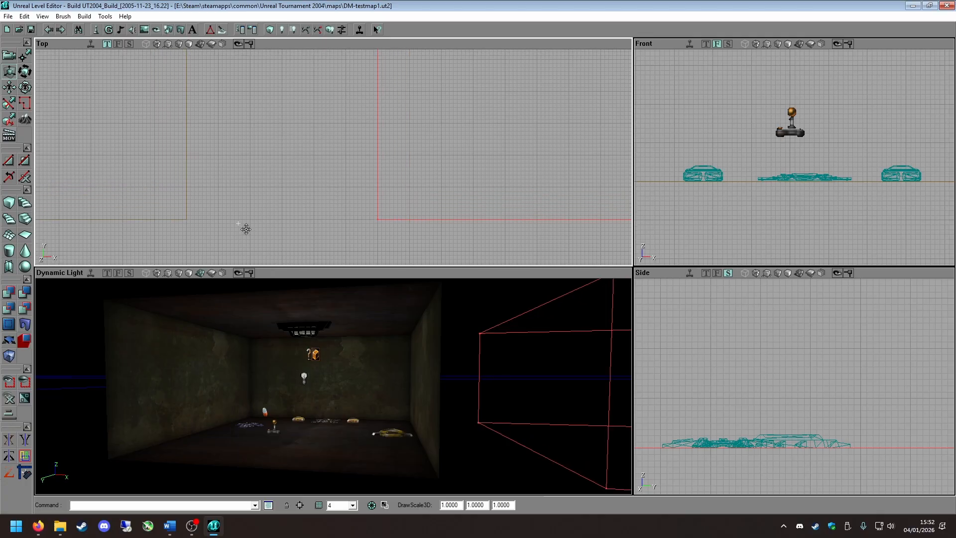
Subtract the builder brush to carve out the second room, and move the brush clear of it in the Top view.
left_click_drag(365, 411, 449, 407)
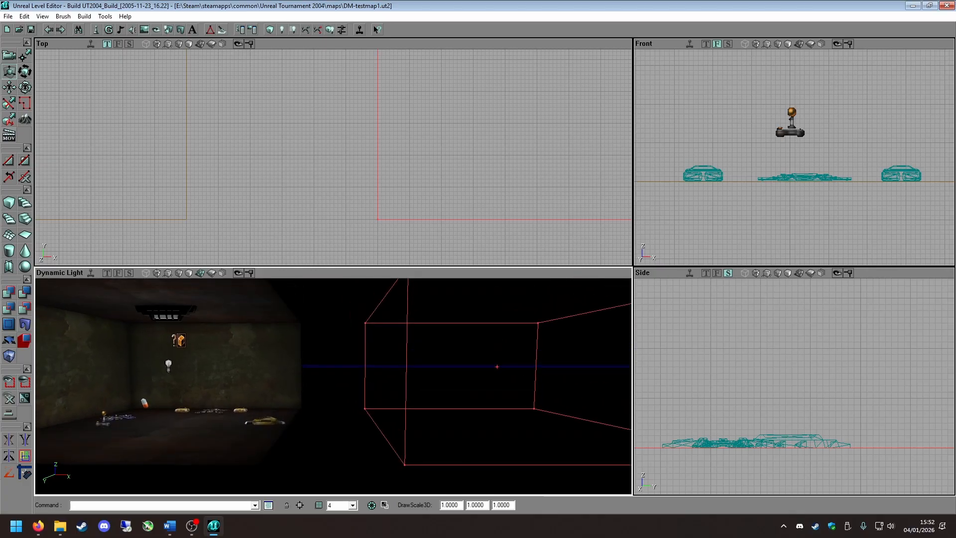
left_click(24, 295)
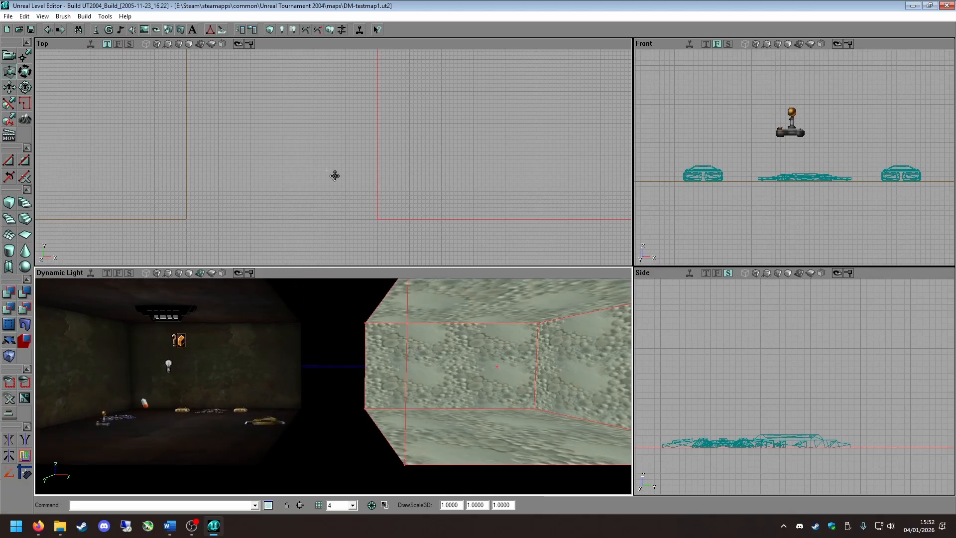
scroll(332, 175, "down", 6)
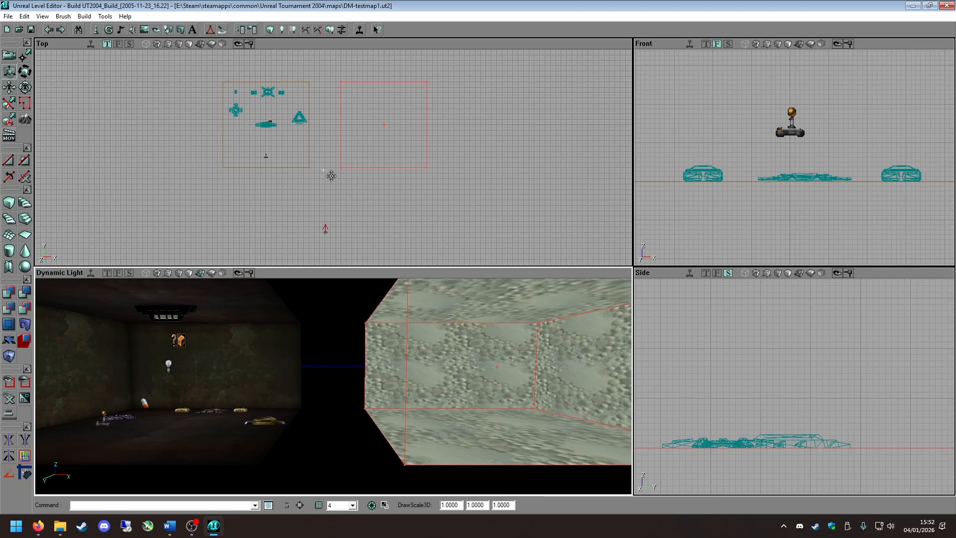
left_click_drag(387, 168, 371, 178, "ctrl+shift")
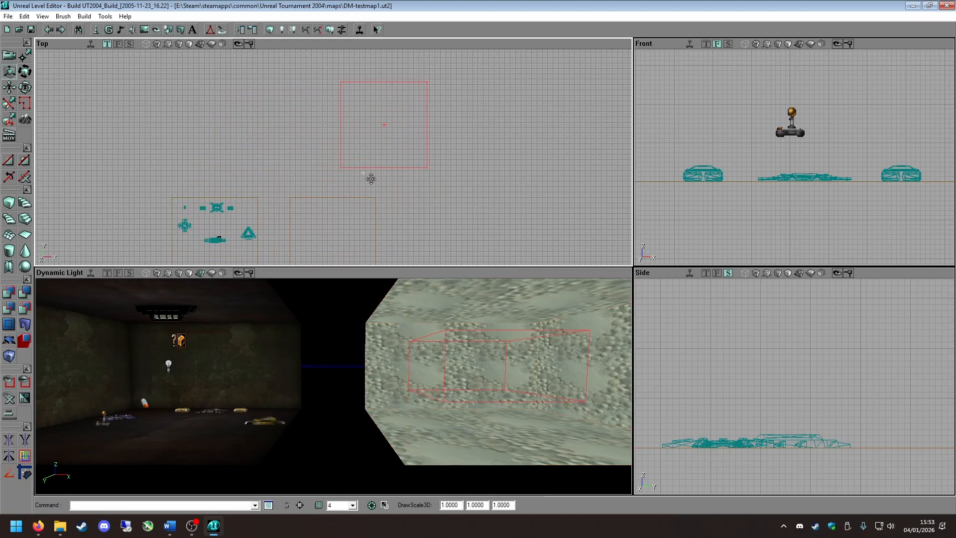
Add a light on the floor of the newly carved second room.
right_click_drag(446, 371, 447, 418)
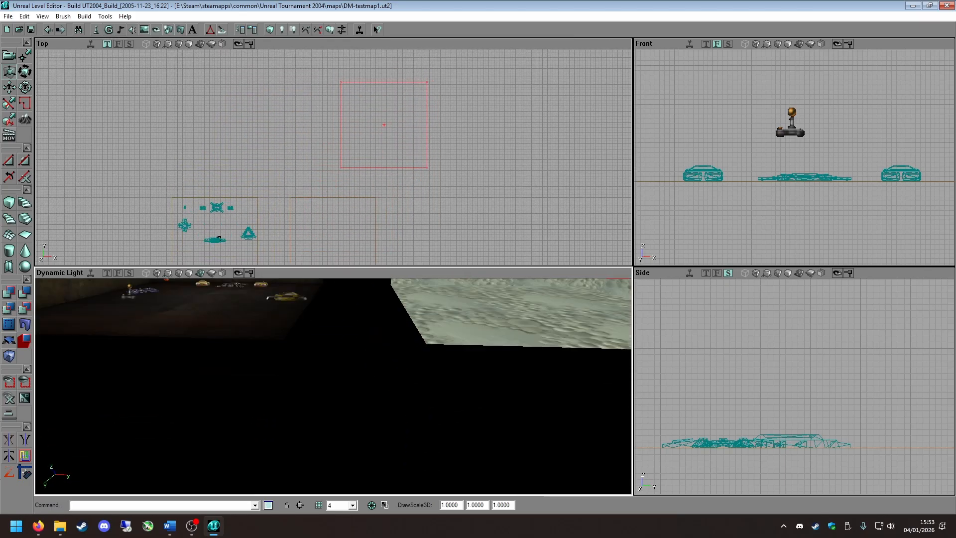
mouse_move(446, 371)
left_mouse_down()
mouse_move(446, 324)
mouse_move(468, 324)
mouse_move(446, 349)
mouse_move(409, 339)
mouse_move(399, 324)
left_mouse_up()
left_click(446, 371)
right_click_drag(411, 389, 258, 433)
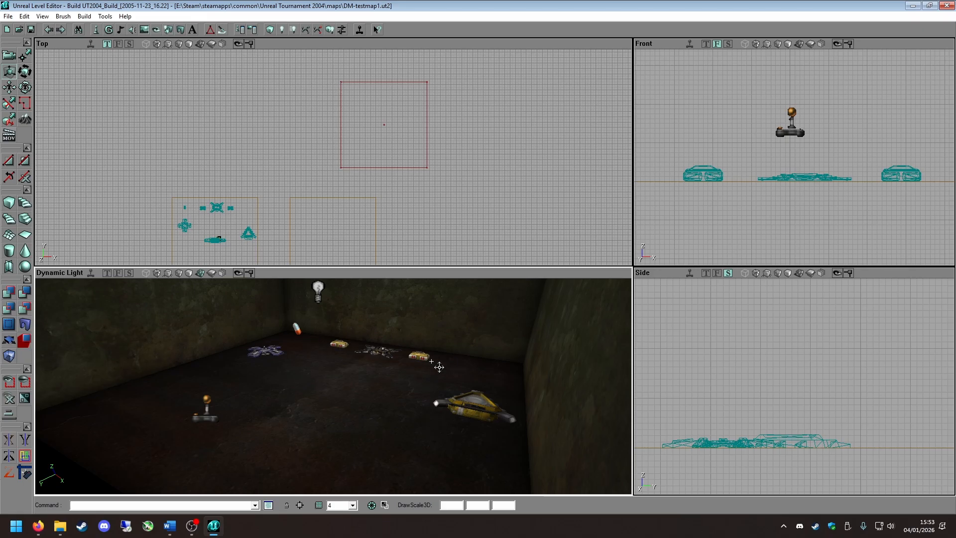
right_click_drag(439, 367, 379, 383)
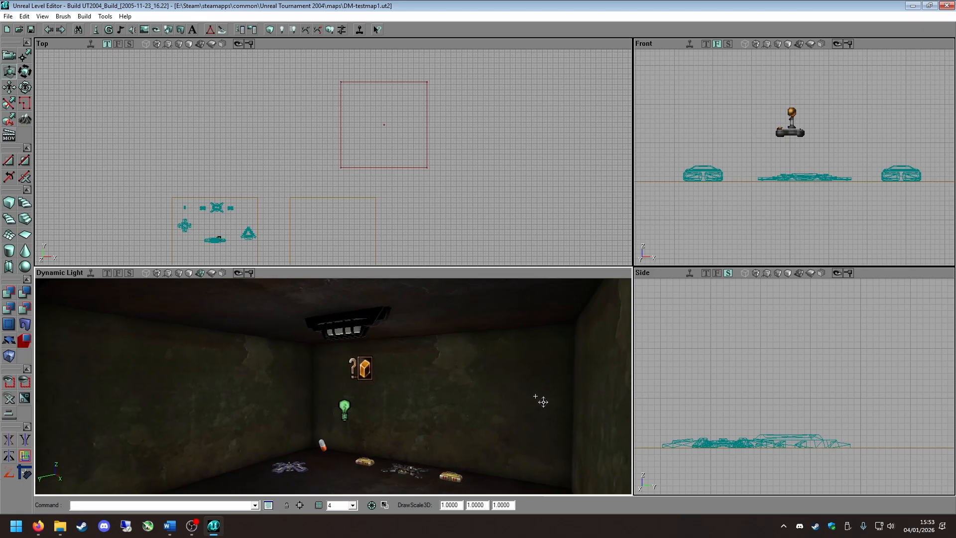
right_click_drag(543, 402, 469, 451)
right_click(468, 451)
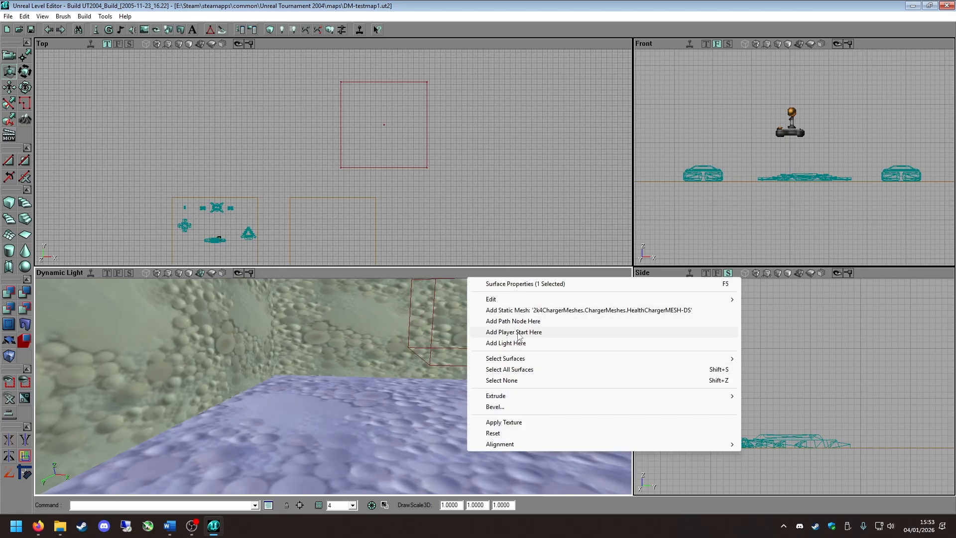
left_click(518, 332)
key("ctrl+z")
right_click(494, 431)
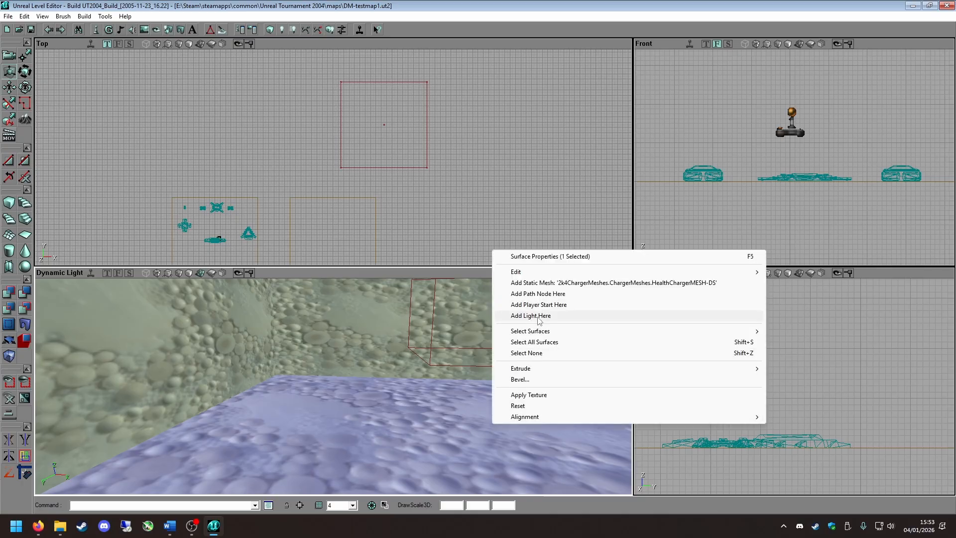
left_click(520, 315)
Raise the new light well above the second room's floor in the Side view.
scroll(759, 377, "down", 5)
left_click_drag(779, 384, 786, 330, "ctrl+shift")
left_click_drag(561, 451, 519, 443)
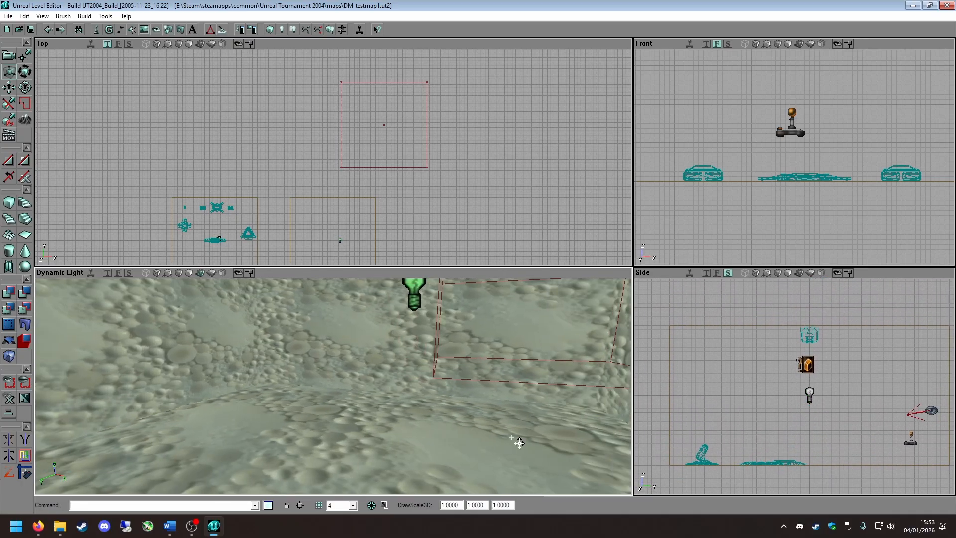
Pick the ZoneInfo actor class under Info and add it on the second room's floor, leaving the class browser closed.
right_click(409, 464)
left_click(96, 33)
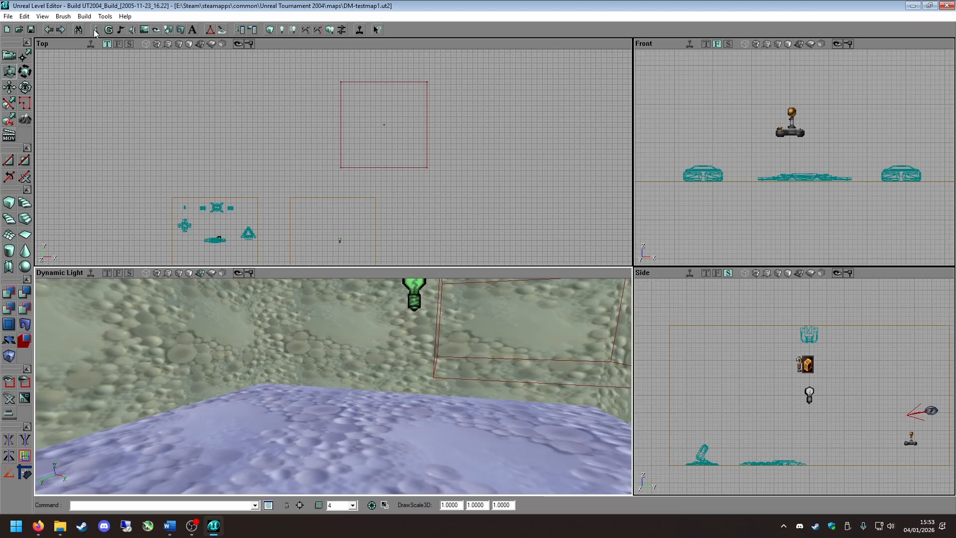
left_click(96, 31)
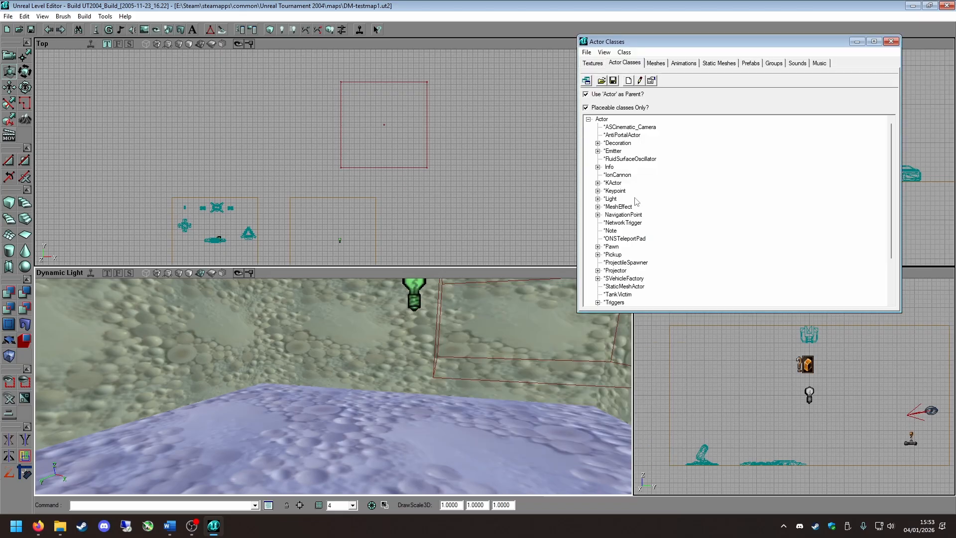
scroll(630, 225, "down", 3)
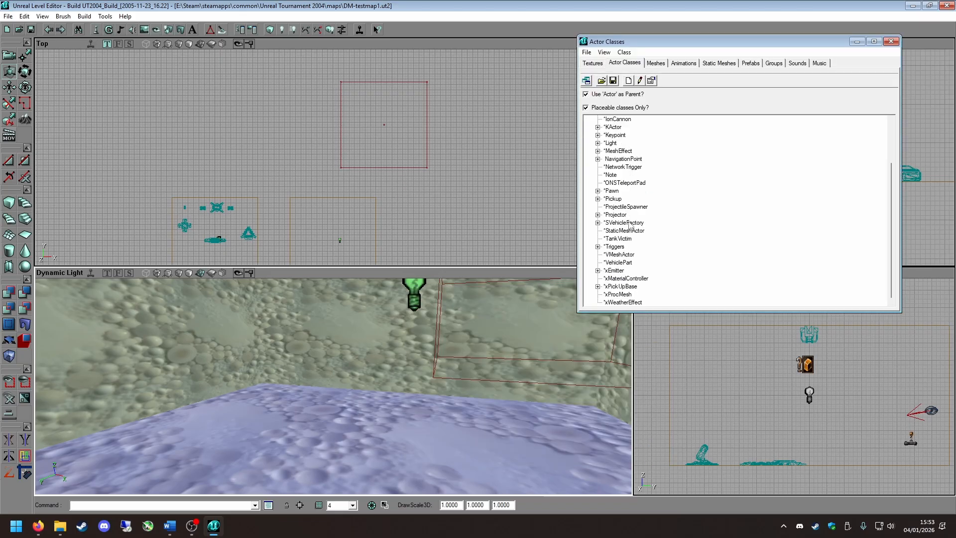
scroll(623, 218, "up", 3)
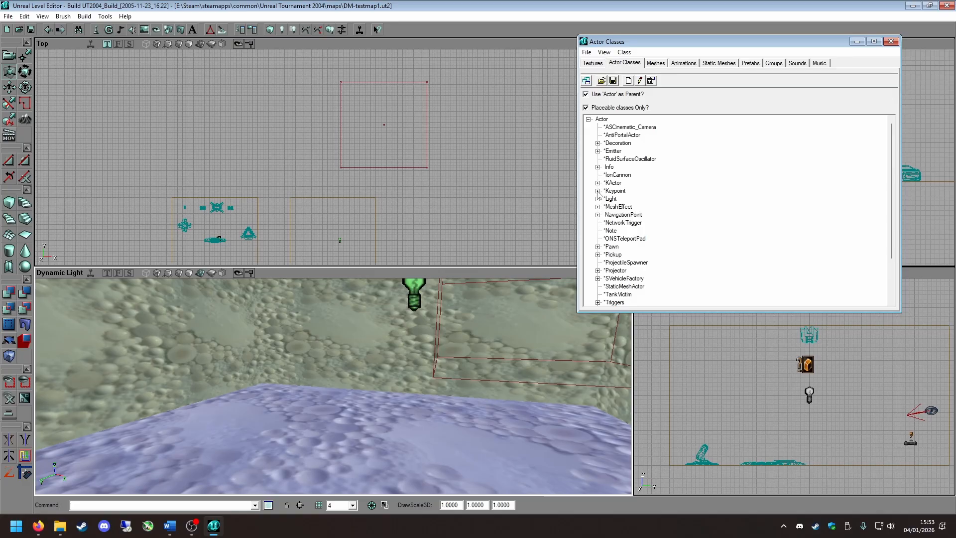
left_click(597, 168)
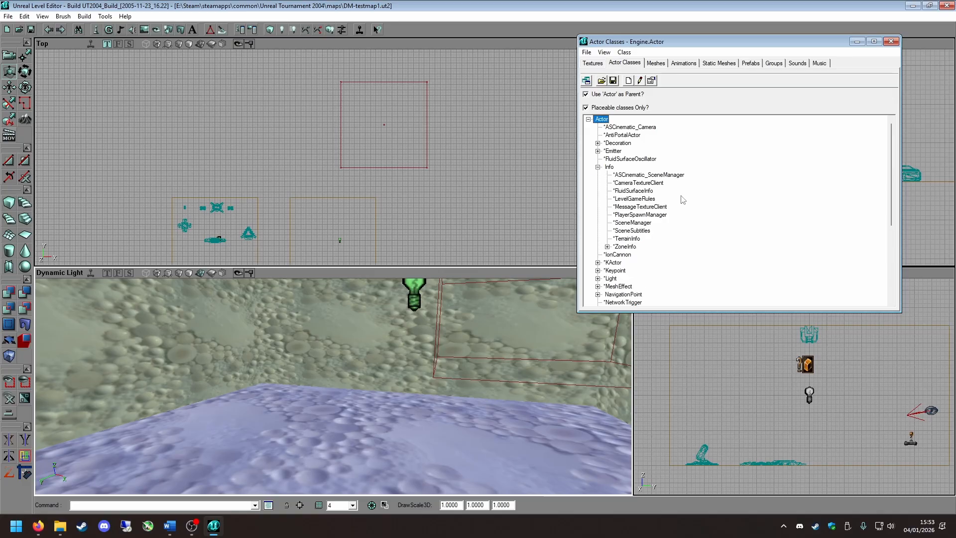
left_click(626, 248)
right_click(404, 455)
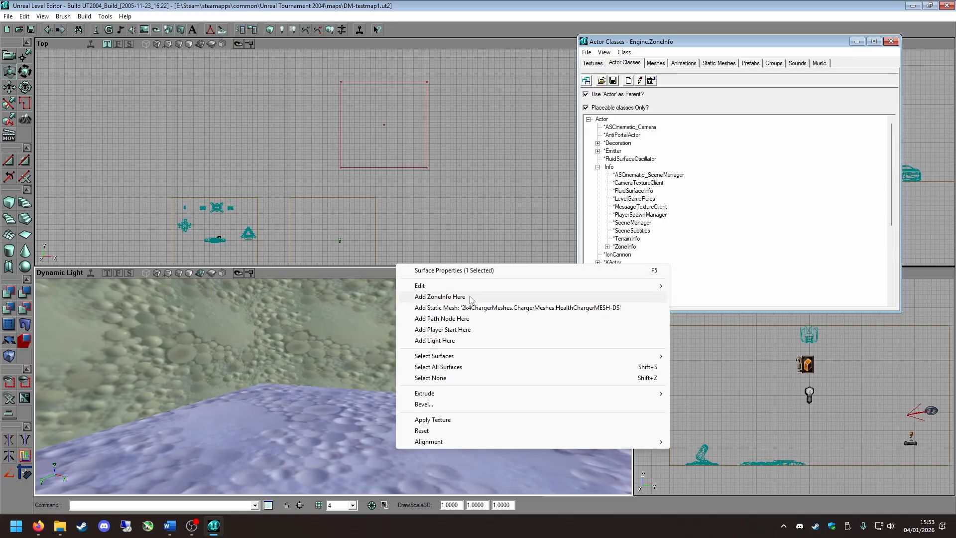
left_click(426, 289)
left_click(889, 42)
Raise the second room's ZoneInfo in the Side view until it sits above the light.
left_click(400, 416)
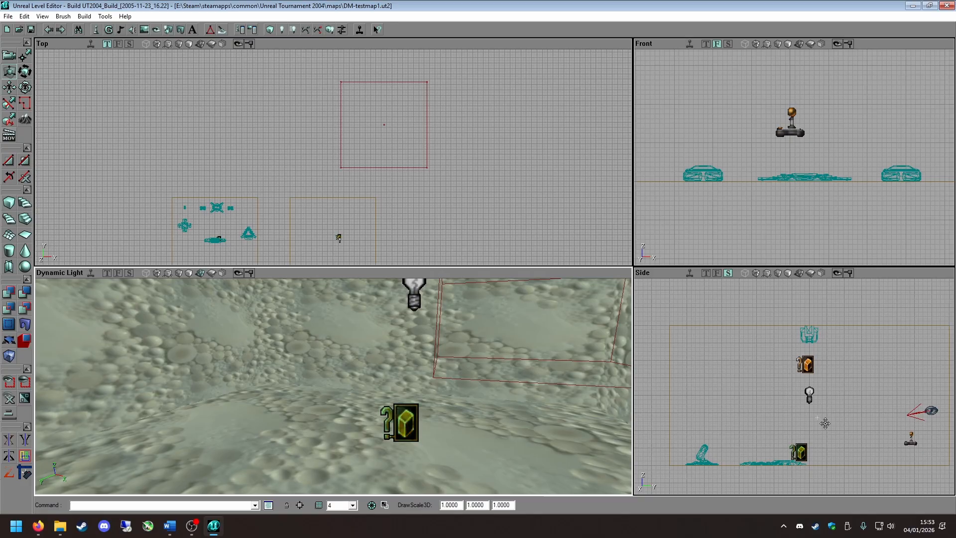
mouse_move(800, 408)
left_mouse_down()
mouse_move(806, 403)
mouse_move(798, 496)
mouse_move(789, 414)
left_mouse_up()
mouse_move(360, 412)
left_mouse_down()
mouse_move(360, 465)
mouse_move(360, 412)
left_mouse_up()
right_click_drag(354, 404, 354, 349)
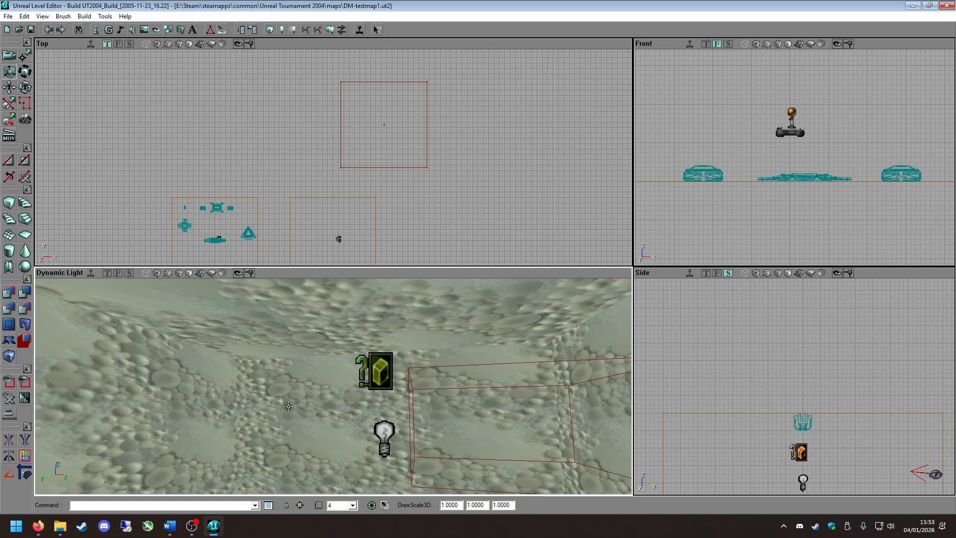
Examine both rooms and the gap between them in the 3D view, from outside and inside.
right_click_drag(287, 407, 264, 414)
left_click_drag(264, 413, 264, 468)
right_click_drag(264, 468, 264, 429)
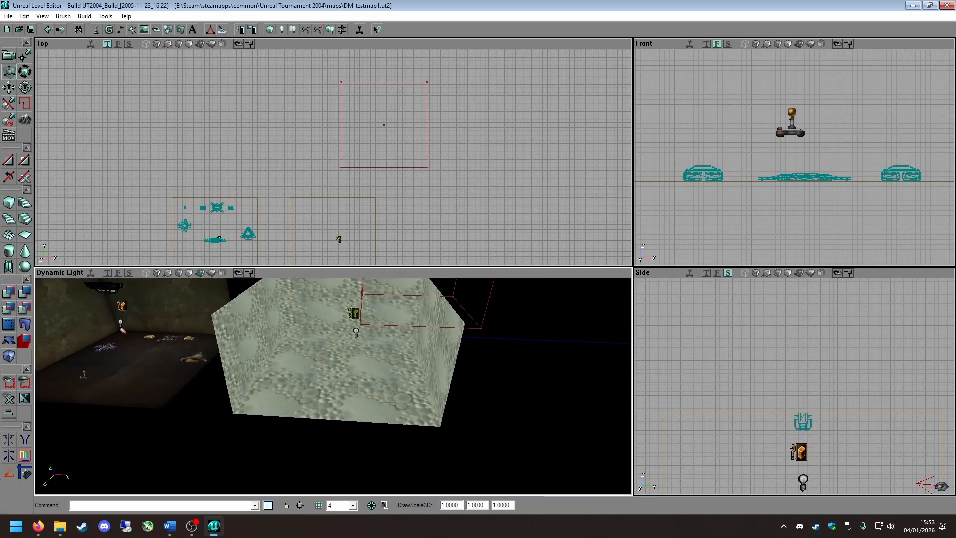
left_click_drag(264, 428, 240, 398)
mouse_move(239, 398)
right_mouse_down()
mouse_move(189, 409)
mouse_move(239, 418)
mouse_move(239, 389)
right_mouse_up()
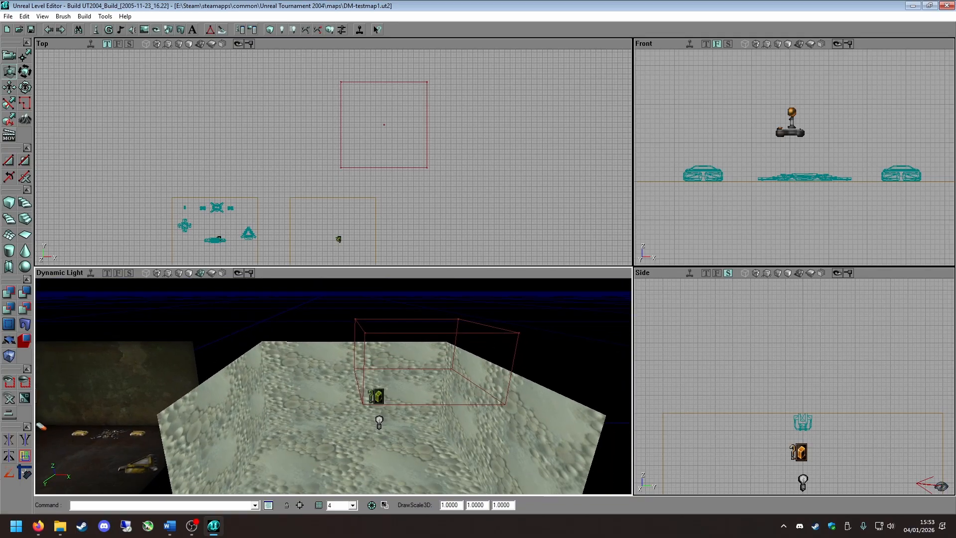
mouse_move(374, 368)
left_mouse_down()
mouse_move(394, 403)
mouse_move(373, 368)
left_mouse_up()
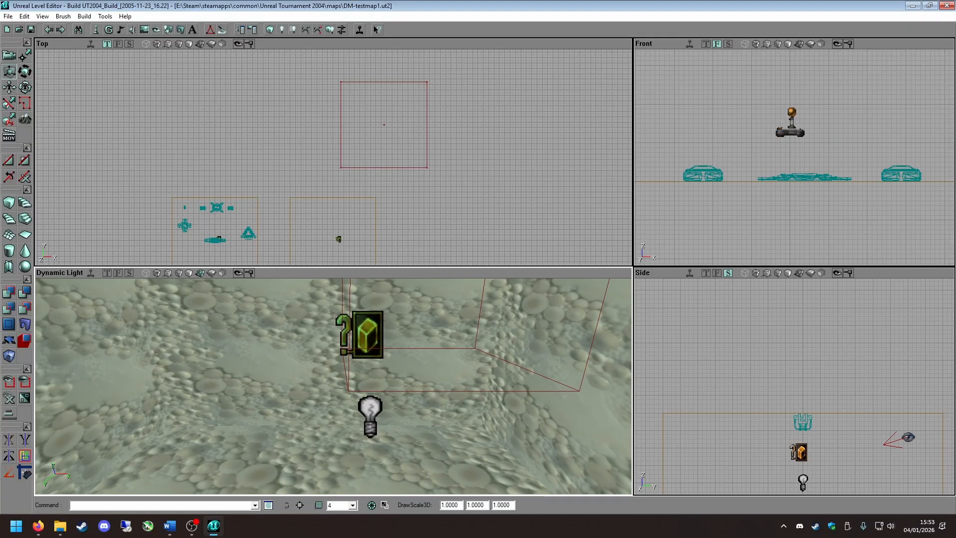
right_click_drag(374, 368, 228, 443)
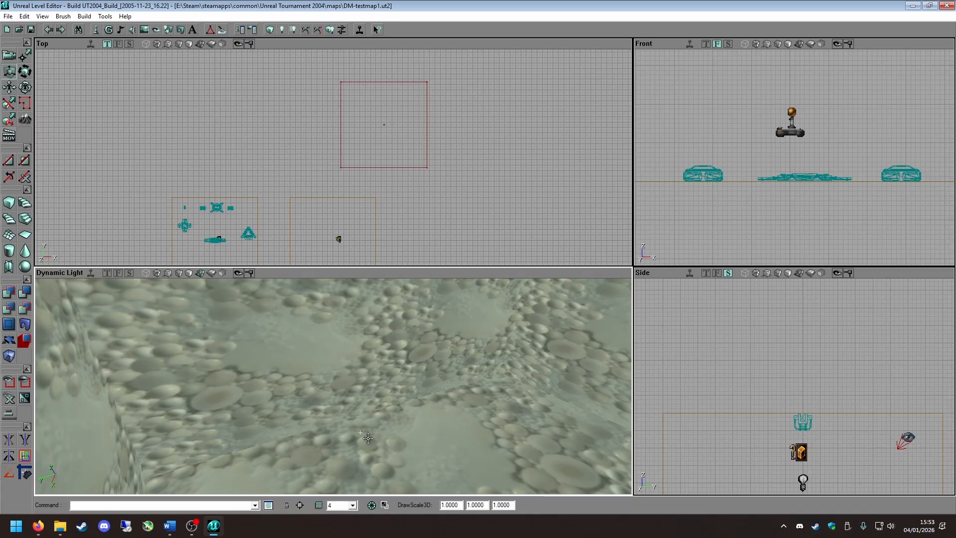
left_click_drag(340, 374, 299, 379)
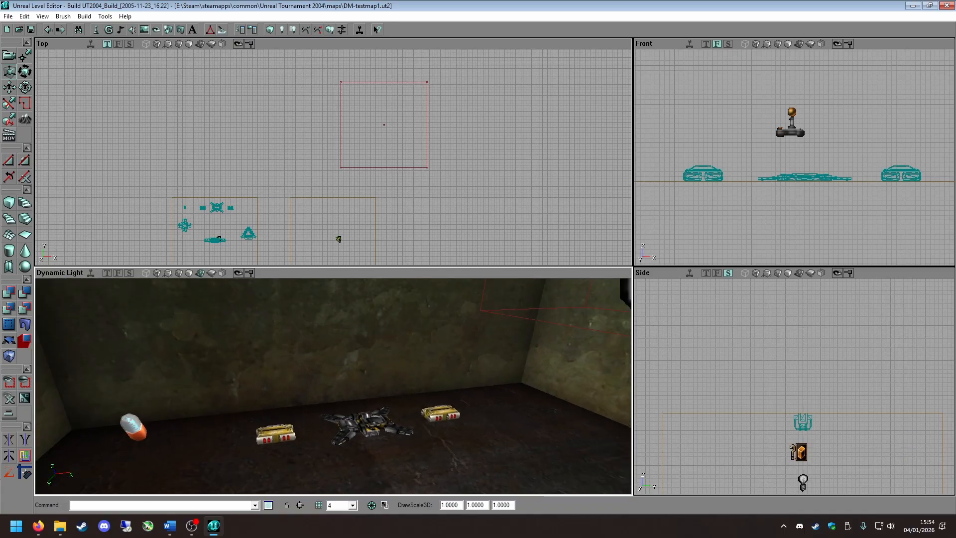
left_click_drag(319, 419, 348, 407)
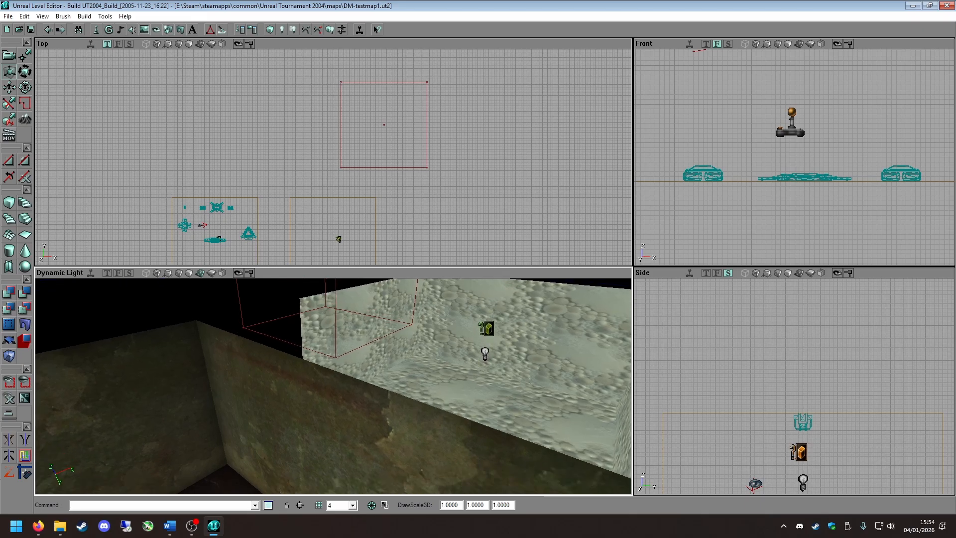
mouse_move(573, 379)
left_mouse_down()
mouse_move(601, 378)
mouse_move(538, 386)
mouse_move(508, 348)
mouse_move(598, 349)
mouse_move(478, 358)
mouse_move(403, 404)
mouse_move(518, 369)
mouse_move(386, 370)
left_mouse_up()
left_click_drag(386, 439, 349, 272)
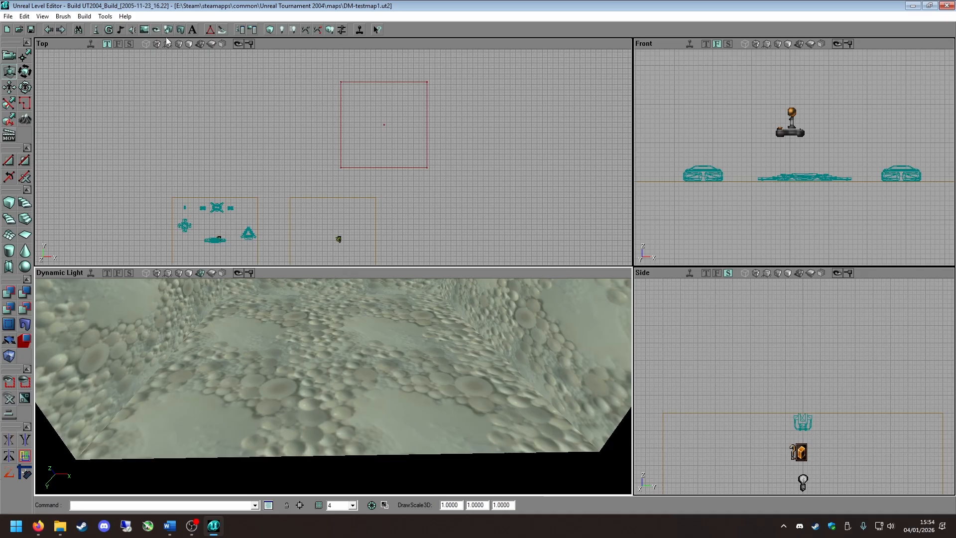
Choose the bas01go texture from the Base group of the AbaddonArchitecture texture package.
left_click(146, 30)
left_click(626, 110)
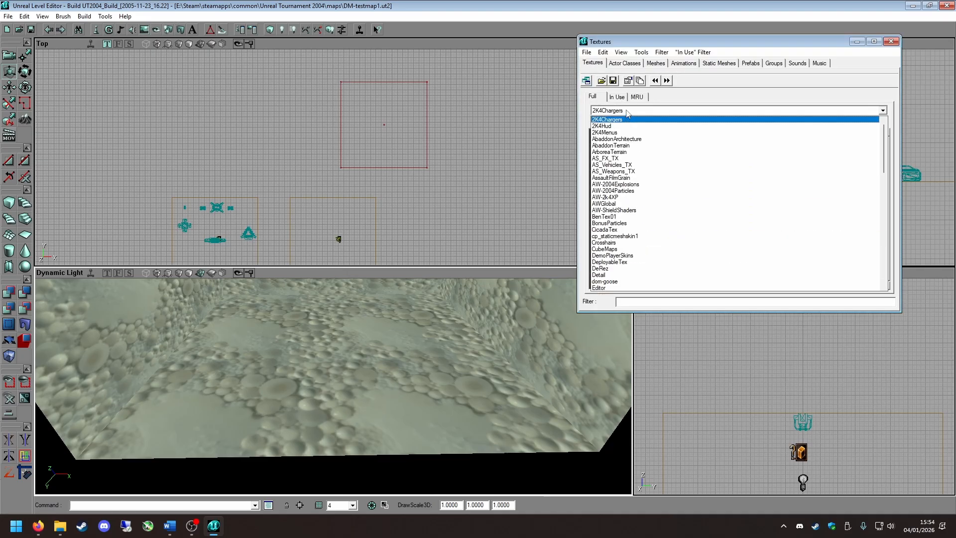
left_click(635, 145)
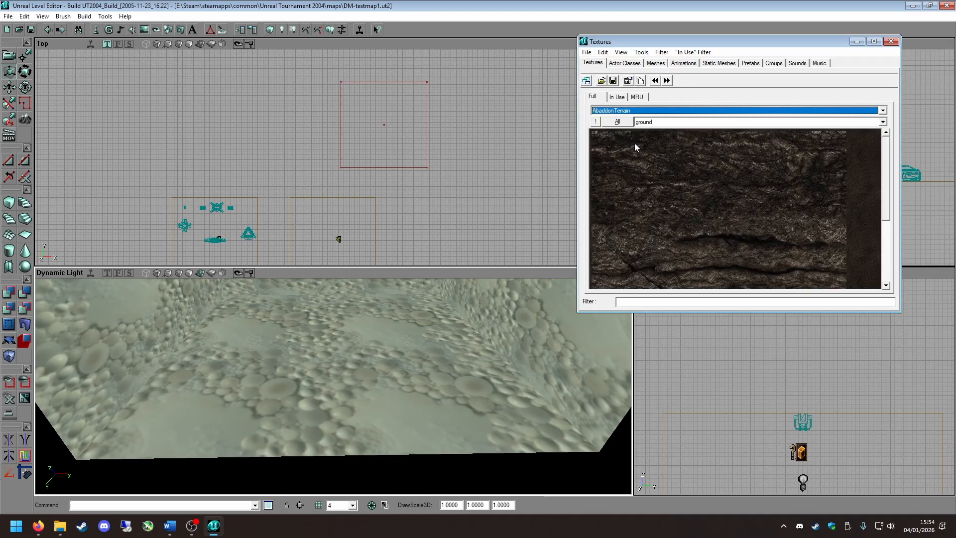
left_click(650, 113)
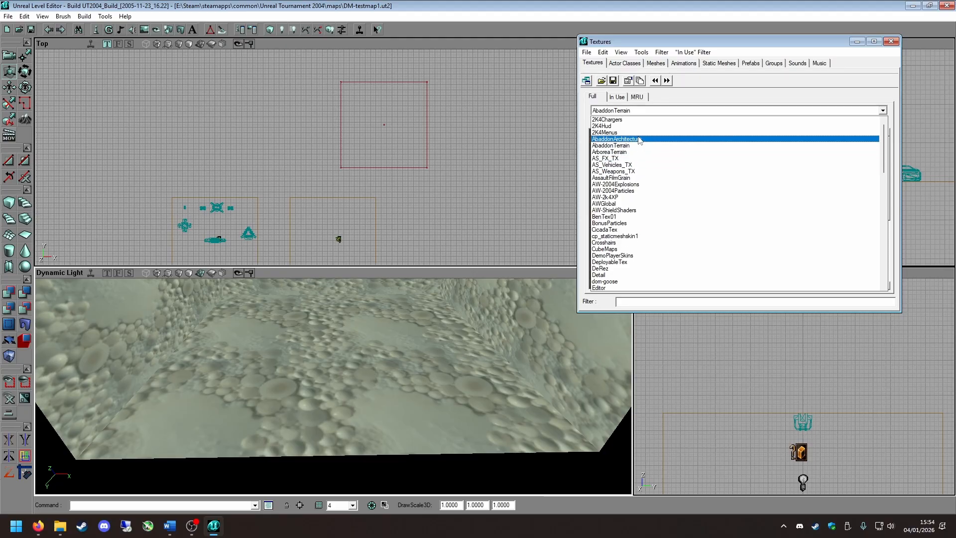
left_click(640, 139)
scroll(657, 145, "down", 3)
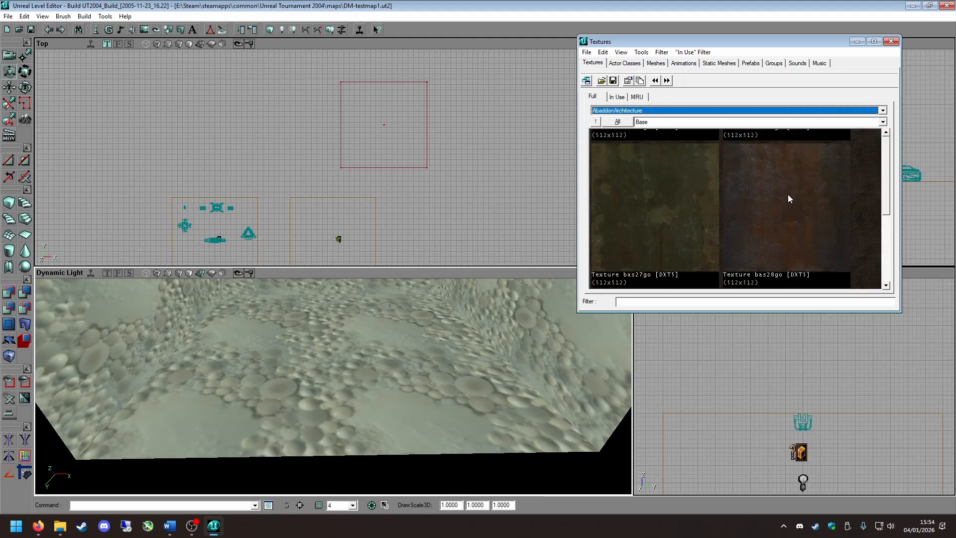
scroll(738, 205, "down", 3)
left_click(678, 225)
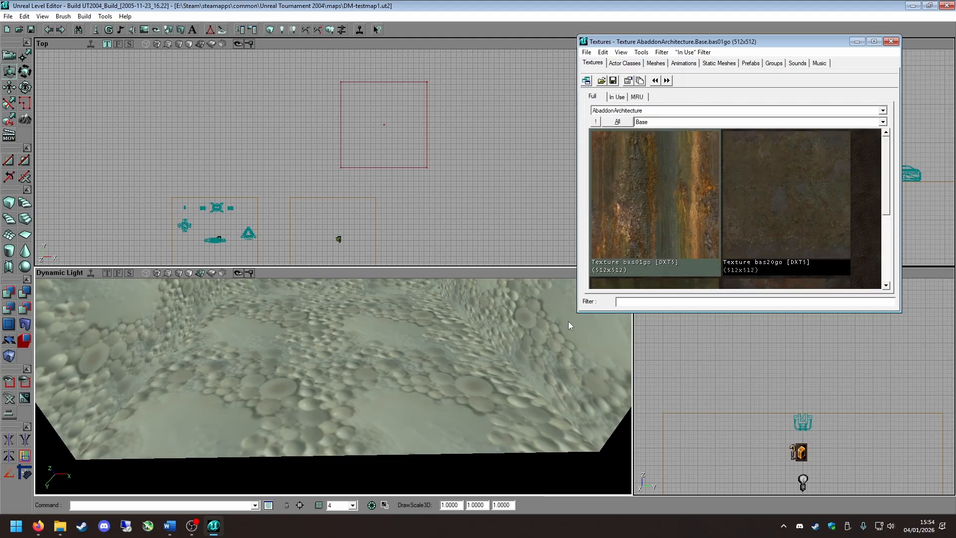
Apply the bas01go texture to two adjoining walls of the second room.
right_click_drag(548, 339, 459, 410)
left_click_drag(306, 360, 320, 342)
left_click(319, 342)
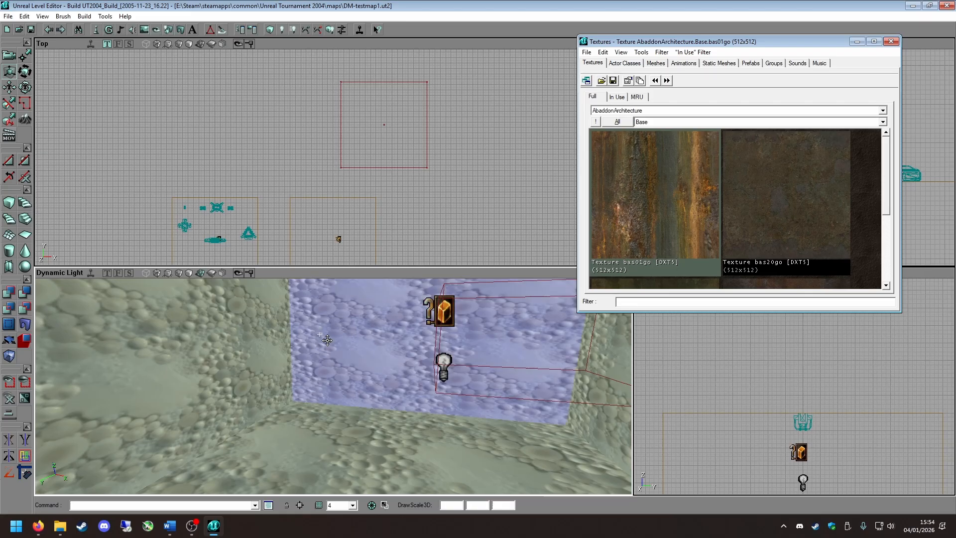
left_click(301, 354, "alt")
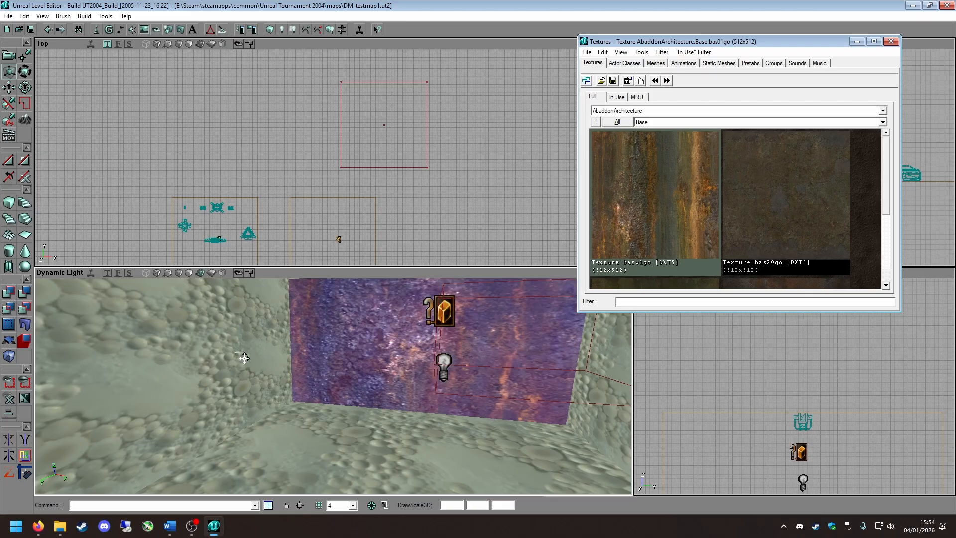
left_click(236, 352)
left_click(215, 350, "alt")
Apply the bas01go texture to the next untextured wall of the second room and the wall adjoining it.
right_click_drag(335, 388, 378, 382)
left_click_drag(403, 389, 517, 393)
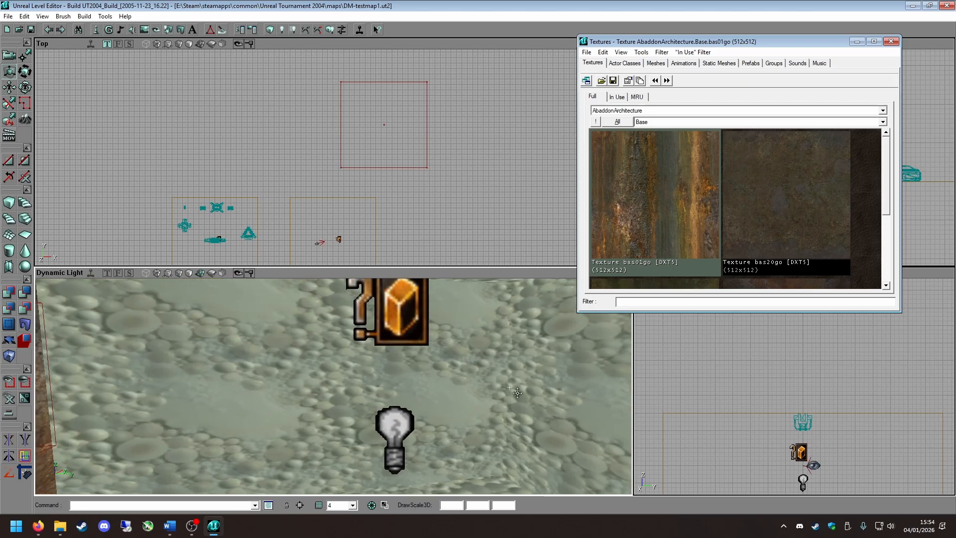
left_click(376, 415)
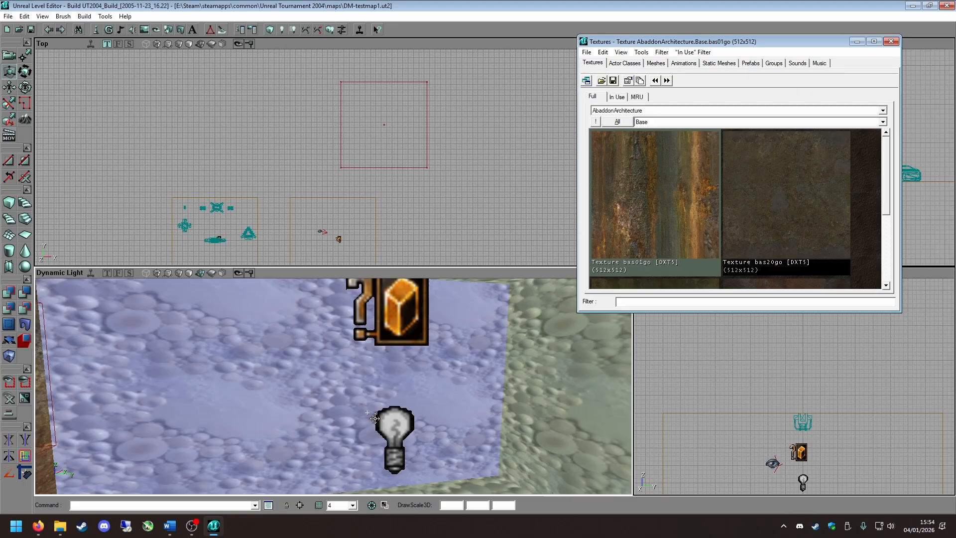
left_click(305, 394, "alt")
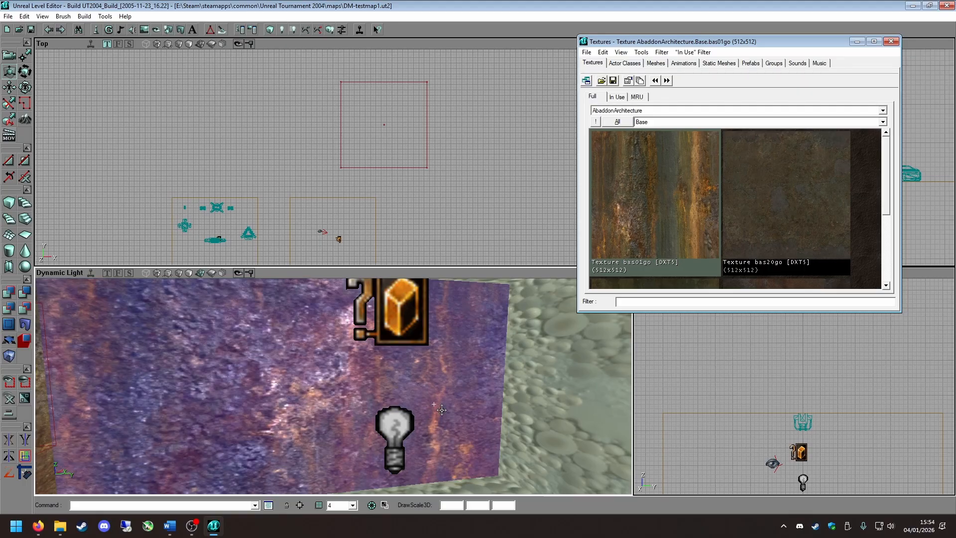
right_click_drag(442, 410, 457, 394)
left_click(389, 393)
left_click(400, 406, "alt")
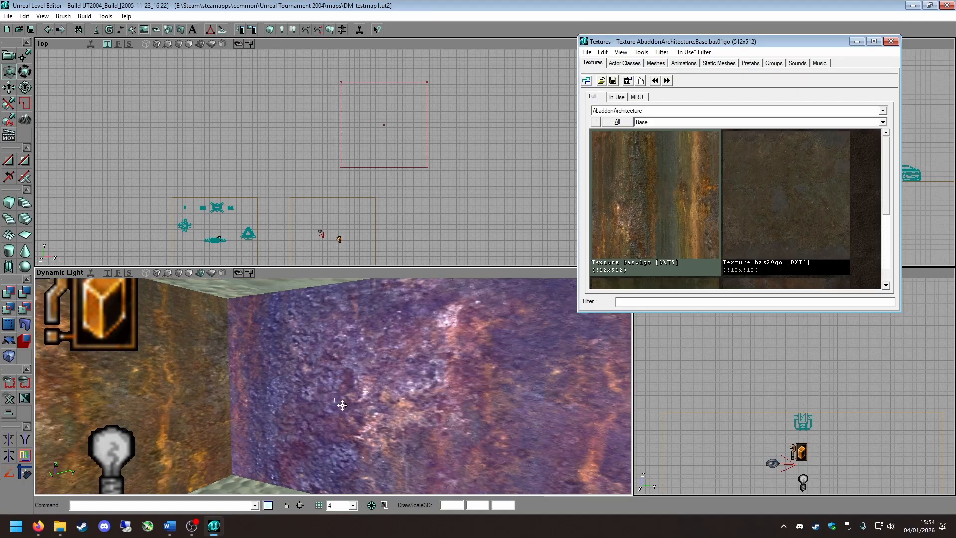
Choose the bas20go texture and apply it to the second room's floor and ceiling.
right_click_drag(274, 409, 272, 376)
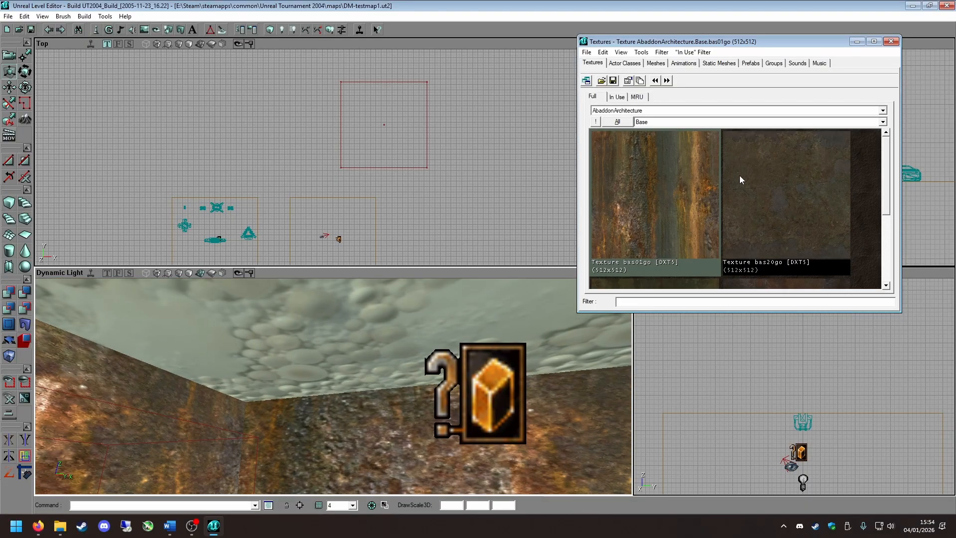
left_click(756, 186)
right_click_drag(377, 393, 281, 423)
left_click(335, 448)
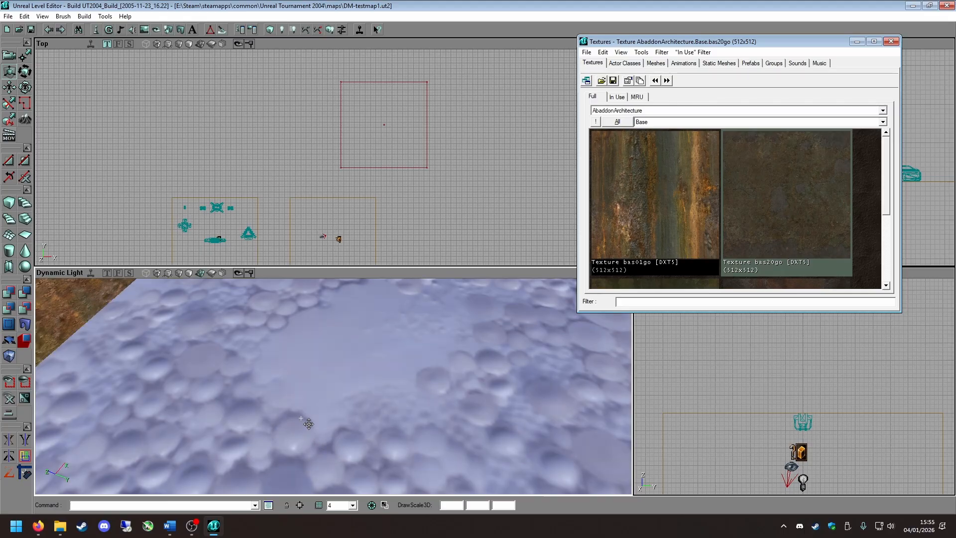
right_click_drag(372, 445, 371, 441)
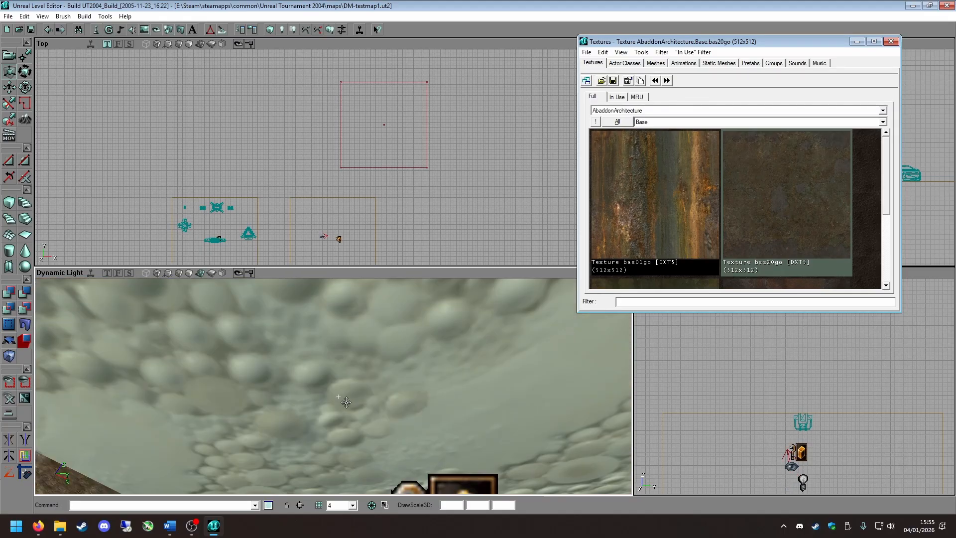
left_click(360, 371)
left_click(396, 380)
left_click(357, 390)
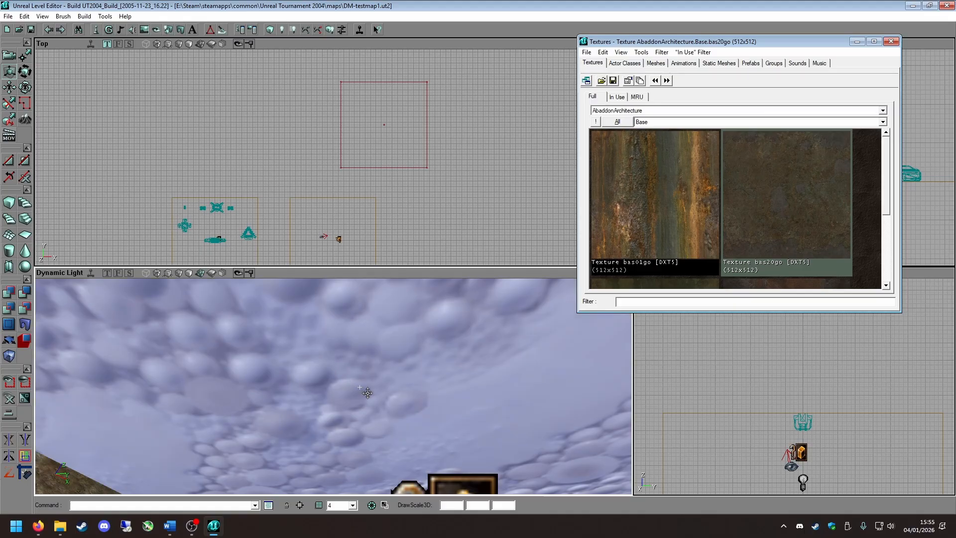
left_click(365, 393, "alt")
left_click(368, 394)
Apply Box alignment to the textures on all six surfaces of the second room, leaving no surface selected.
right_click_drag(358, 420, 320, 421)
left_click(337, 429)
key("shift+b")
right_click(319, 421)
left_click(383, 237)
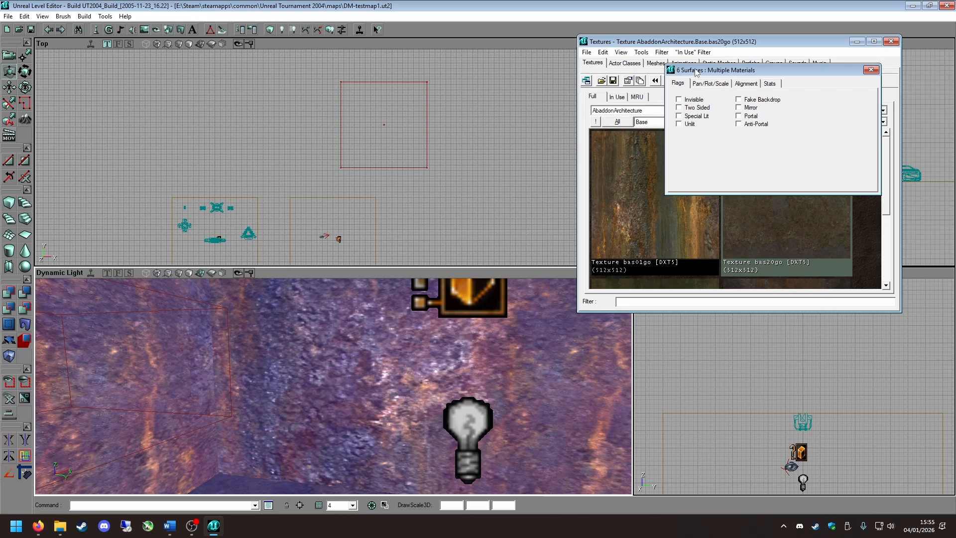
left_click_drag(697, 71, 634, 76)
left_click(682, 89)
left_click(624, 125)
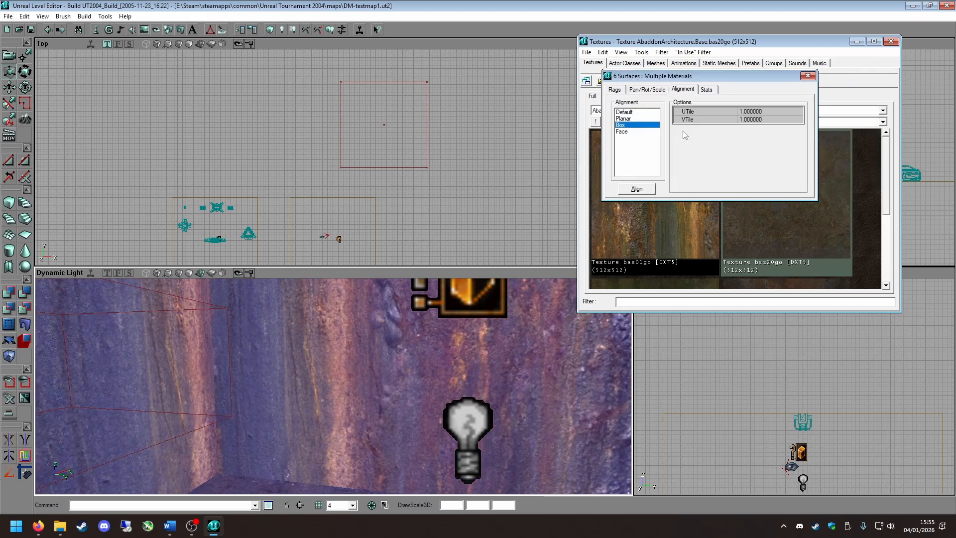
left_click(808, 76)
key("shift+n")
Apply the bas01go texture to the second room's wall that still carries bas20go.
right_click_drag(314, 386, 438, 398)
mouse_move(438, 399)
left_mouse_down()
mouse_move(503, 403)
mouse_move(548, 438)
left_mouse_up()
mouse_move(333, 387)
right_mouse_down()
mouse_move(334, 343)
mouse_move(294, 369)
right_mouse_up()
right_click_drag(379, 359, 317, 386)
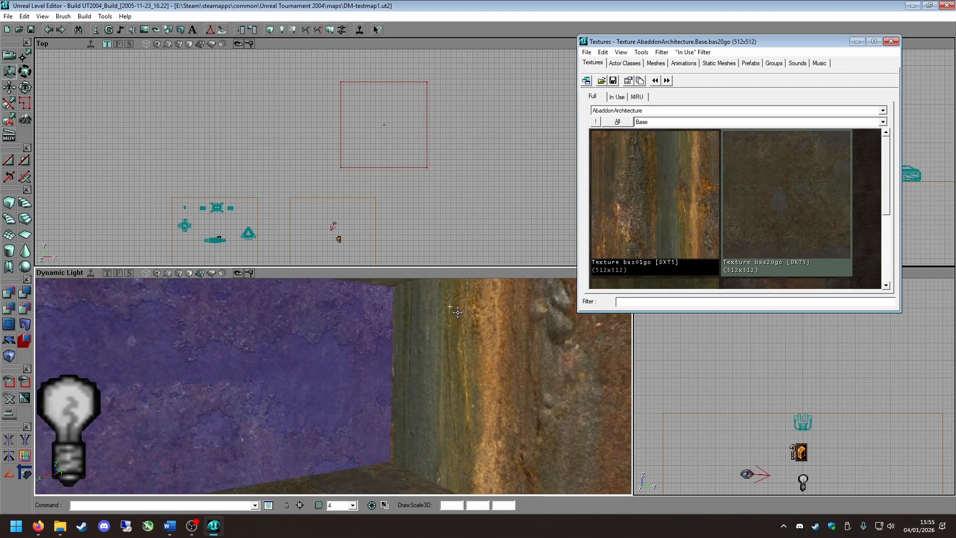
left_click(617, 215)
left_click_drag(334, 386, 286, 333)
left_click(286, 333)
left_click(503, 379)
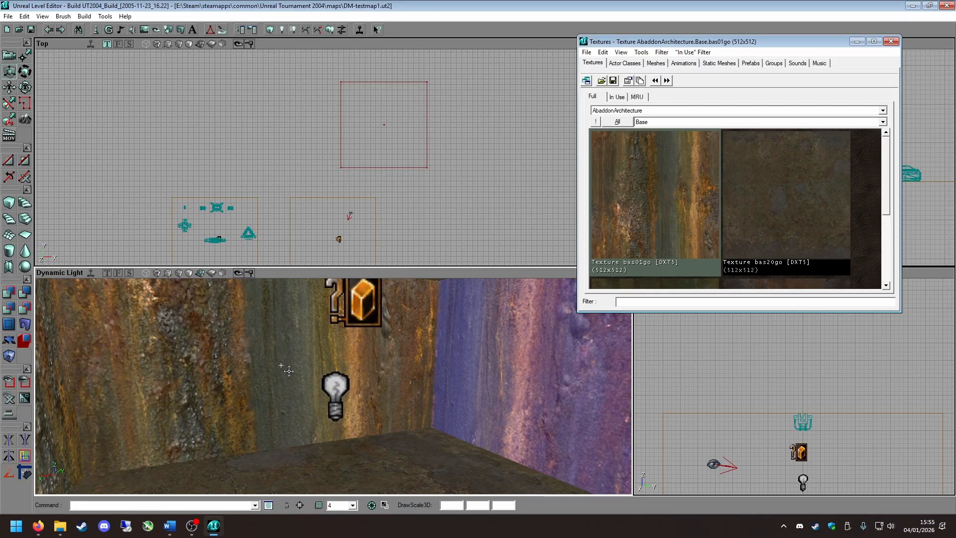
Select all four bas01go walls of the second room and rotate their texture by 90 degrees three times.
left_click(284, 367, "ctrl")
right_click(262, 368)
left_click(371, 282)
right_click(213, 329)
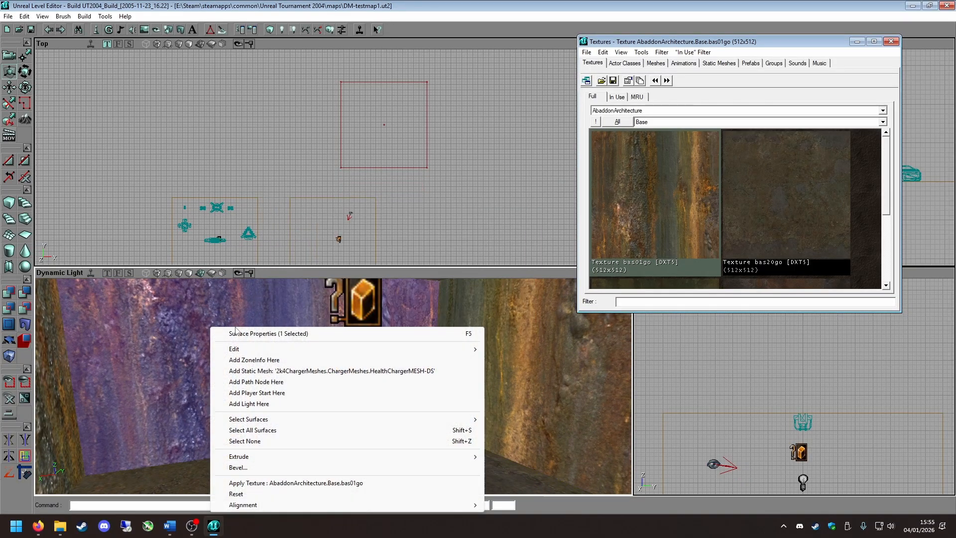
mouse_move(264, 419)
left_click(545, 287)
right_click_drag(444, 331, 136, 15)
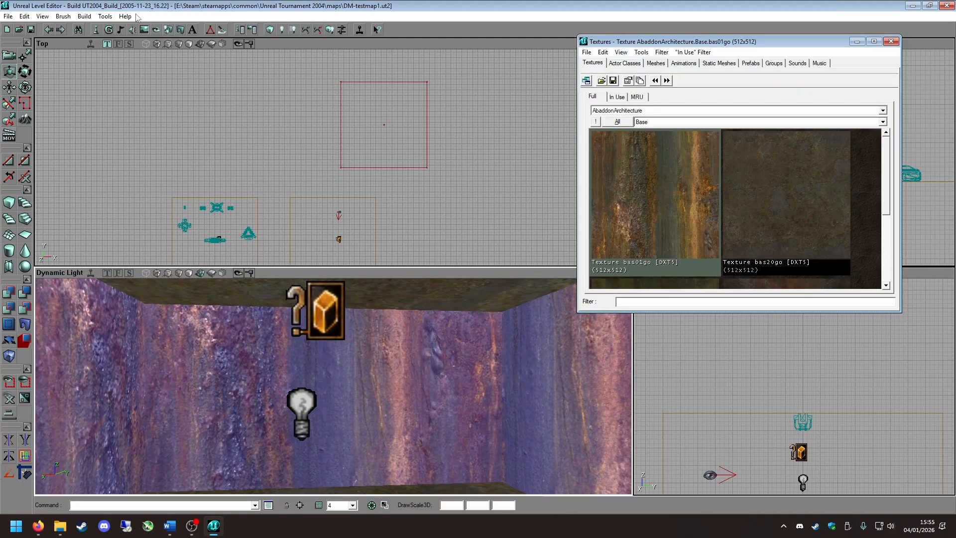
right_click(226, 360)
left_click(249, 176)
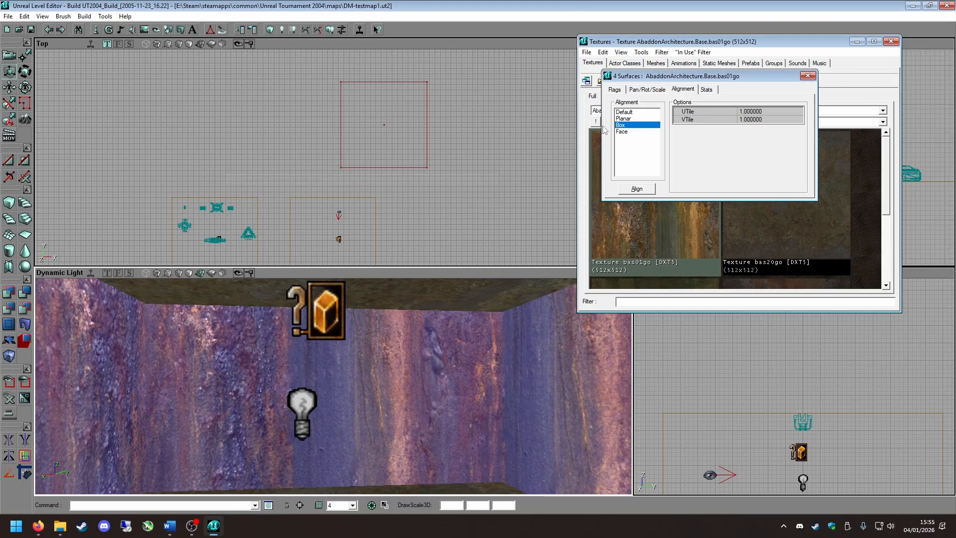
left_click(647, 89)
left_click(711, 112)
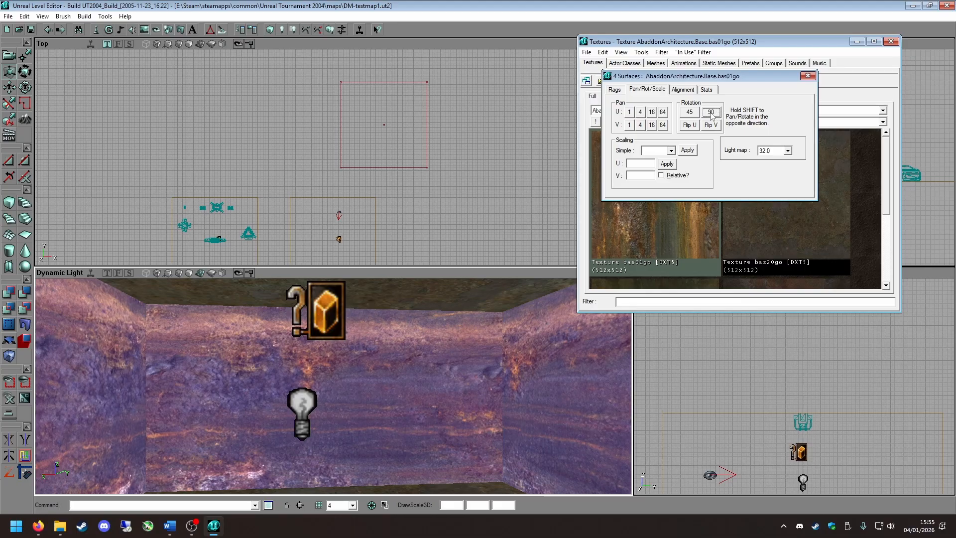
left_click(711, 112)
left_click(711, 112)
key("shift+n")
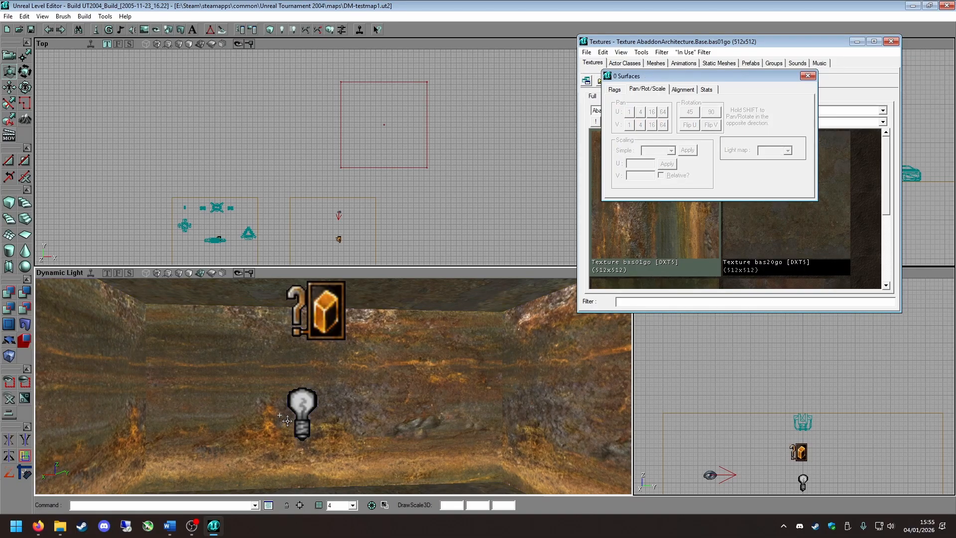
Examine the textured second room from inside and alongside the first room, and close the surface properties.
left_click_drag(460, 376, 488, 349)
right_click_drag(488, 349, 528, 378)
left_click_drag(528, 379, 538, 433)
mouse_move(538, 434)
right_mouse_down()
mouse_move(488, 409)
mouse_move(528, 433)
right_mouse_up()
left_click_drag(528, 434, 130, 186)
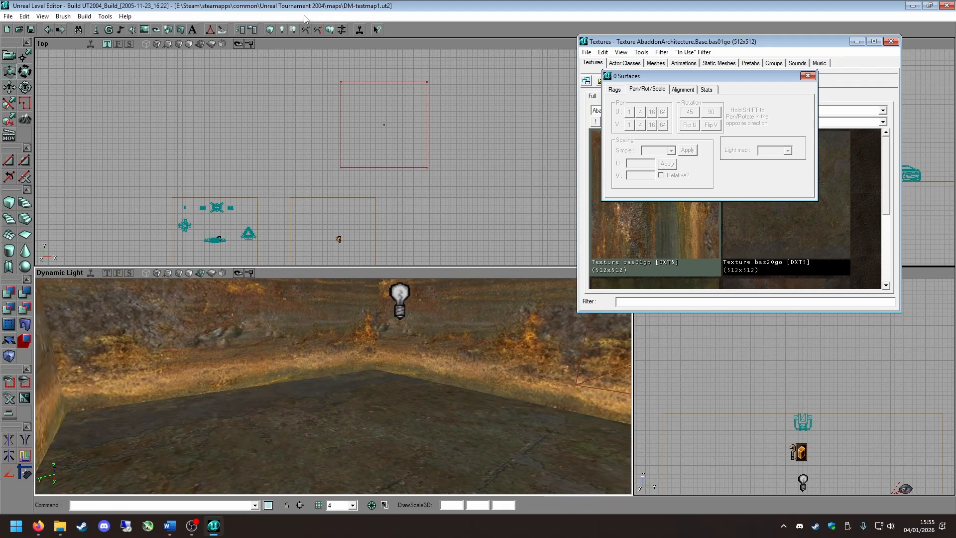
left_click_drag(351, 347, 410, 359)
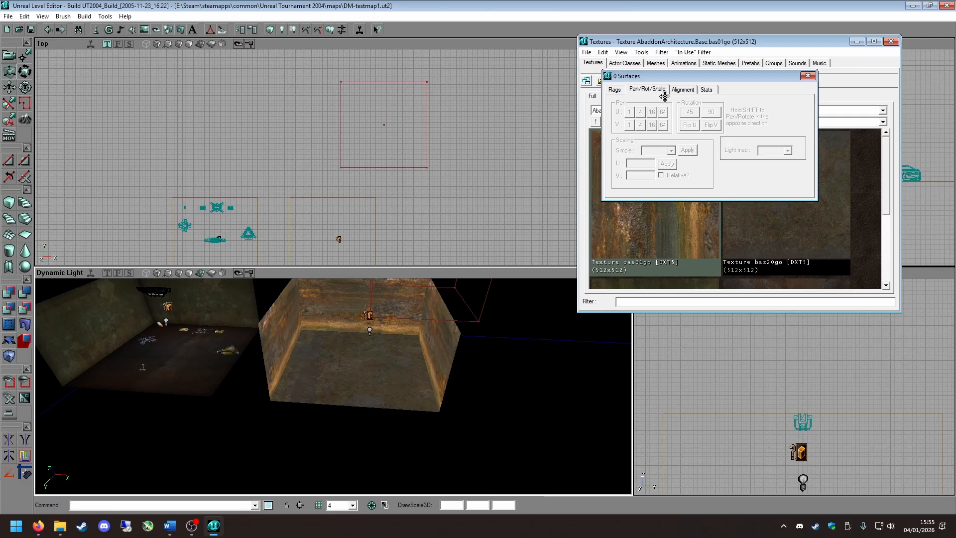
left_click(807, 76)
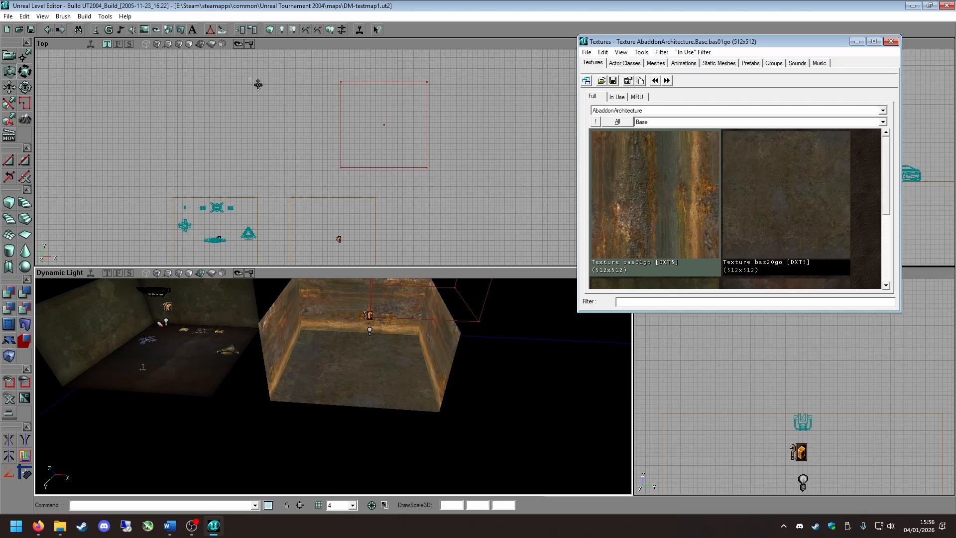
Rebuild the level's geometry and view both rooms from outside.
mouse_move(302, 333)
right_mouse_down()
mouse_move(302, 289)
mouse_move(302, 318)
right_mouse_up()
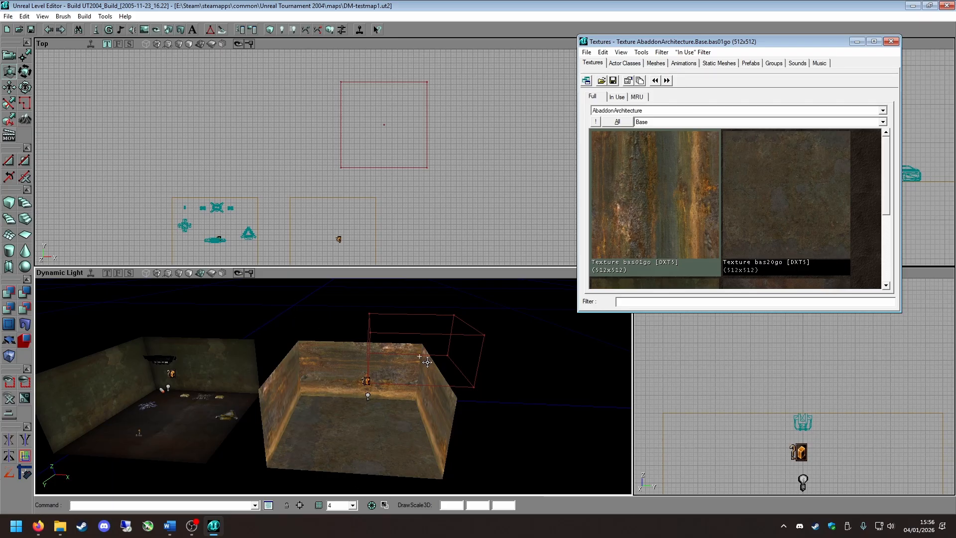
left_click(264, 30)
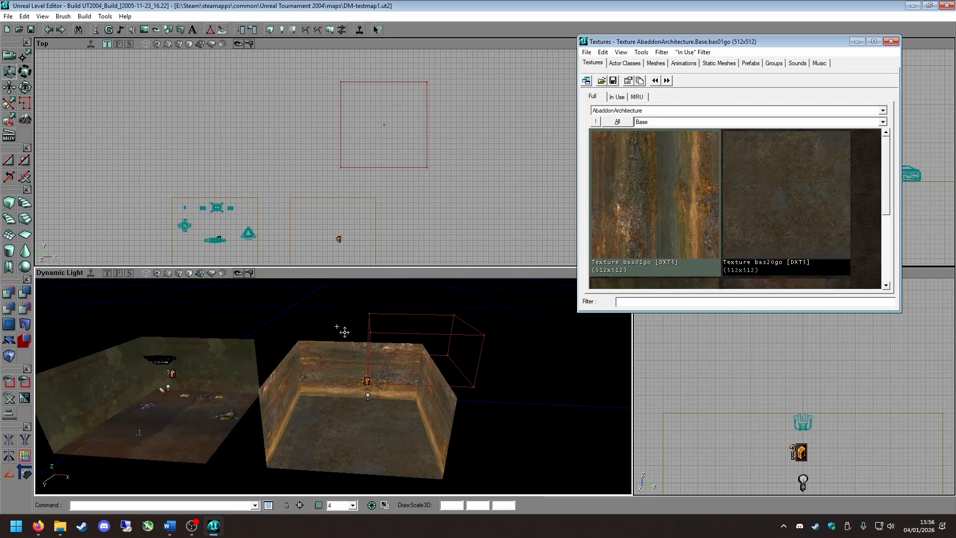
right_click_drag(161, 470, 120, 486)
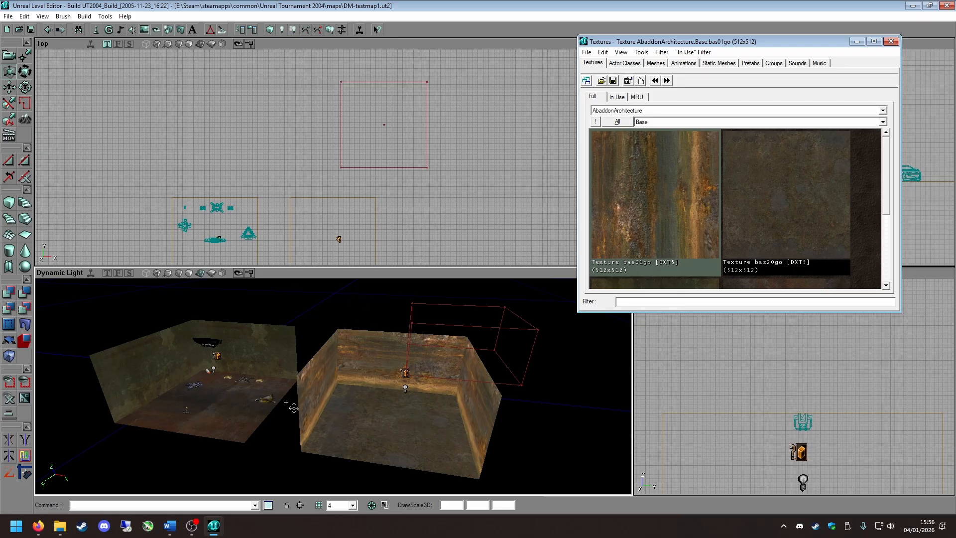
Quit Discord from the system tray and rebuild the level's lighting.
right_click(800, 526)
left_click(842, 518)
left_click(288, 30)
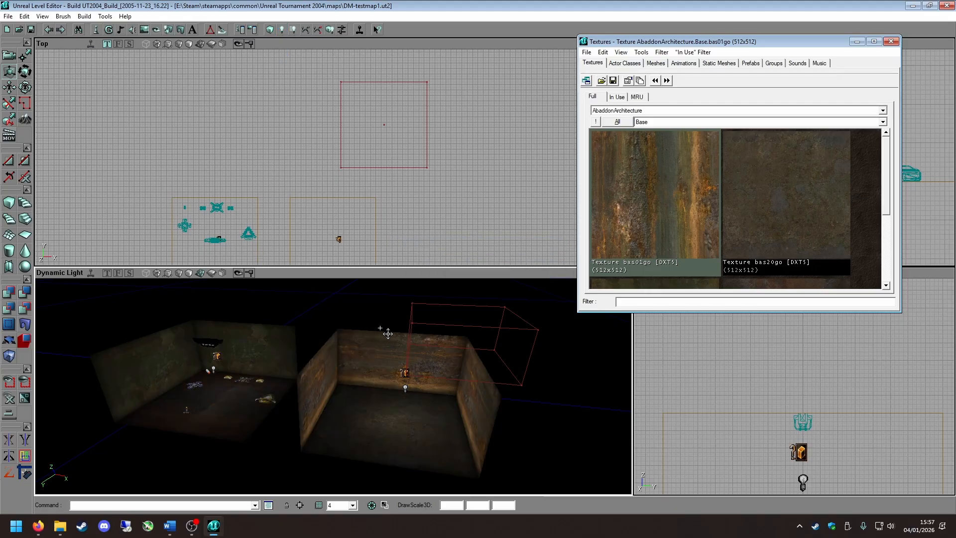
Examine the lighting on the second room's walls in the 3D view and close the texture browser.
mouse_move(388, 334)
right_mouse_down()
mouse_move(413, 309)
mouse_move(384, 319)
mouse_move(349, 379)
mouse_move(383, 348)
right_mouse_up()
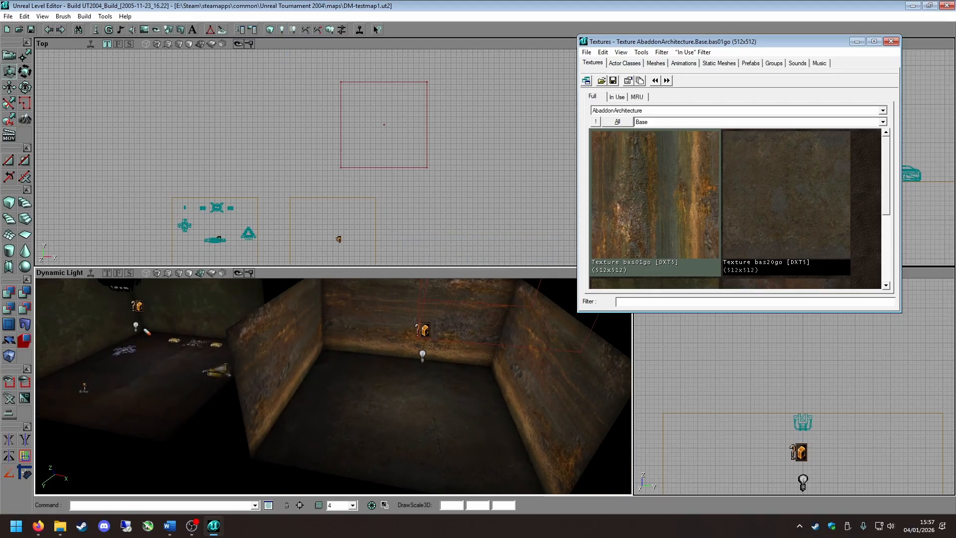
left_click_drag(383, 349, 363, 279)
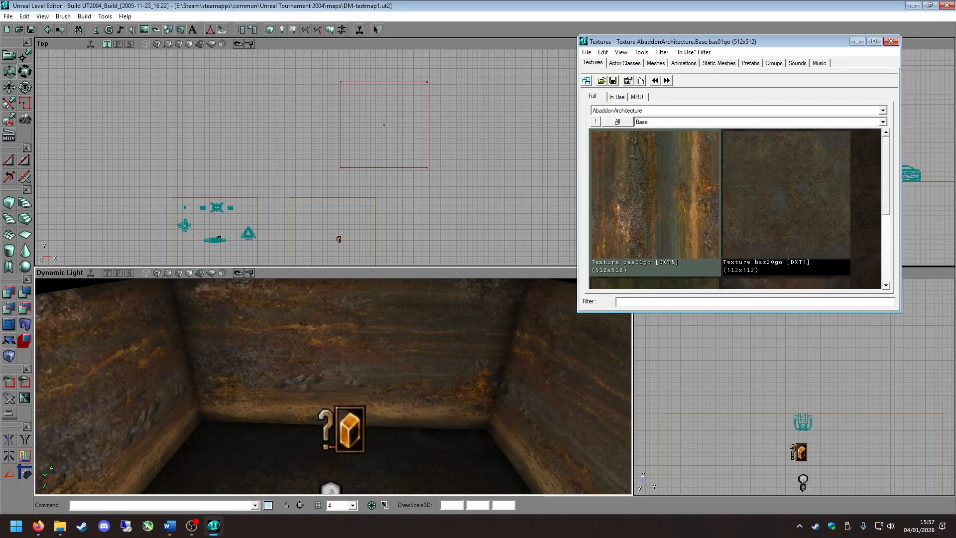
right_click_drag(363, 348, 364, 309)
left_click_drag(364, 309, 364, 359)
right_click_drag(364, 358, 333, 337)
left_click(890, 42)
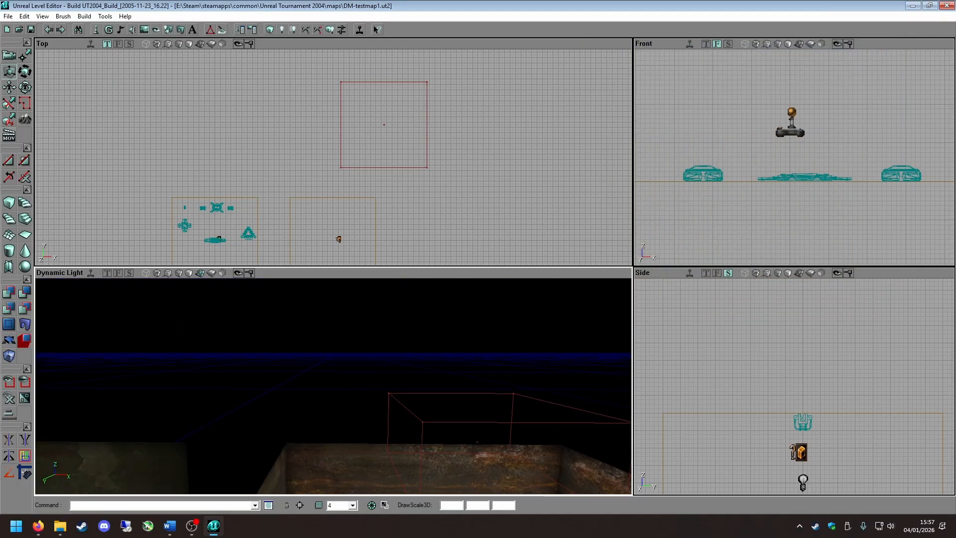
Examine the first room and the meshes placed on its floor in the 3D view.
mouse_move(333, 387)
left_mouse_down()
mouse_move(333, 456)
mouse_move(333, 386)
left_mouse_up()
right_click_drag(333, 386, 314, 437)
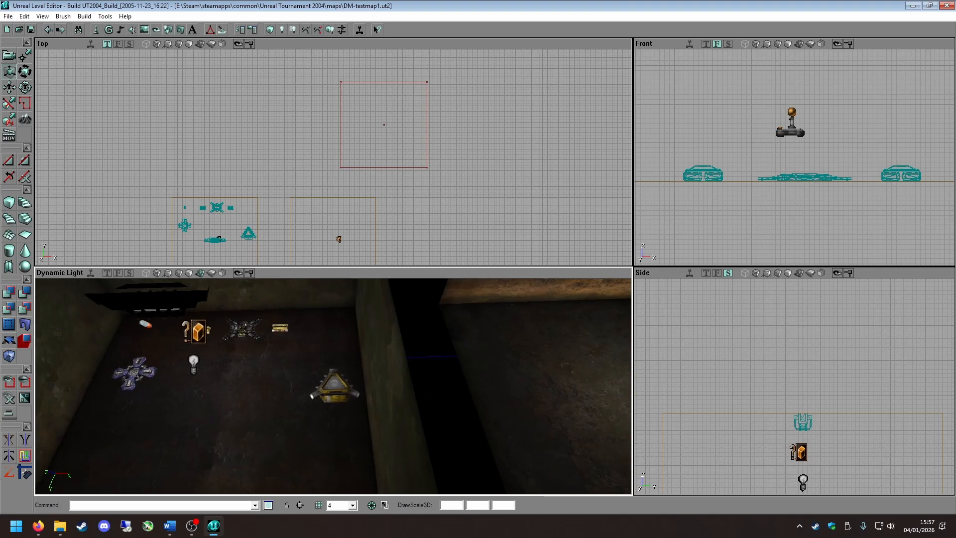
left_click_drag(365, 386, 315, 385)
scroll(384, 162, "down", 3)
left_click_drag(359, 164, 406, 100)
scroll(358, 165, "up", 4)
left_click_drag(353, 323, 342, 323)
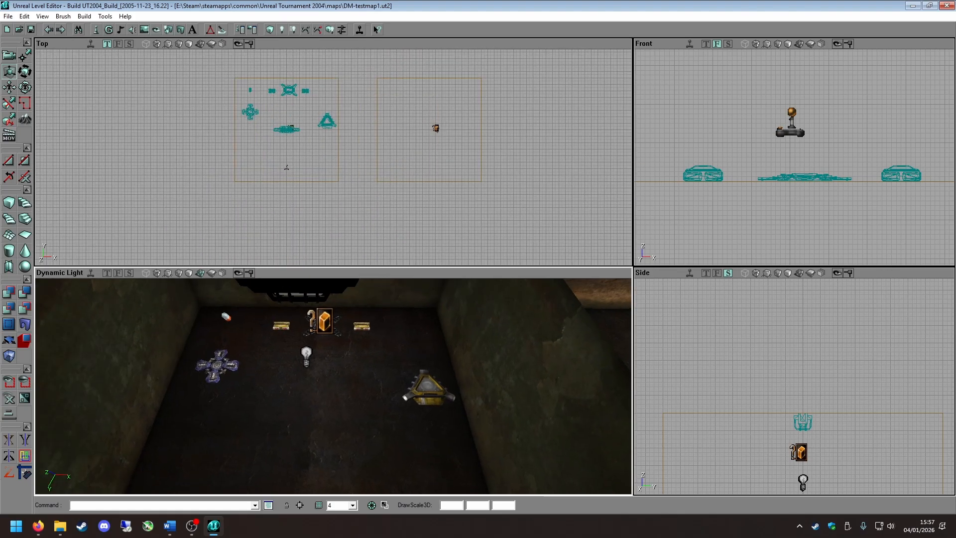
mouse_move(317, 363)
left_mouse_down()
mouse_move(397, 363)
mouse_move(318, 363)
left_mouse_up()
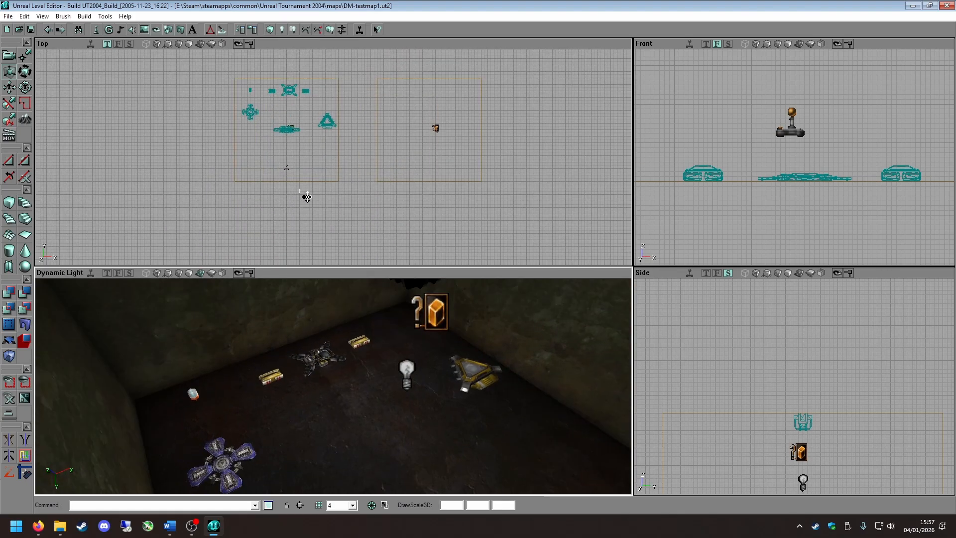
Select the X-shaped mesh and the two small meshes flanking it, and move all three from the first room into the second.
scroll(308, 196, "up", 6)
left_click_drag(285, 165, 255, 293)
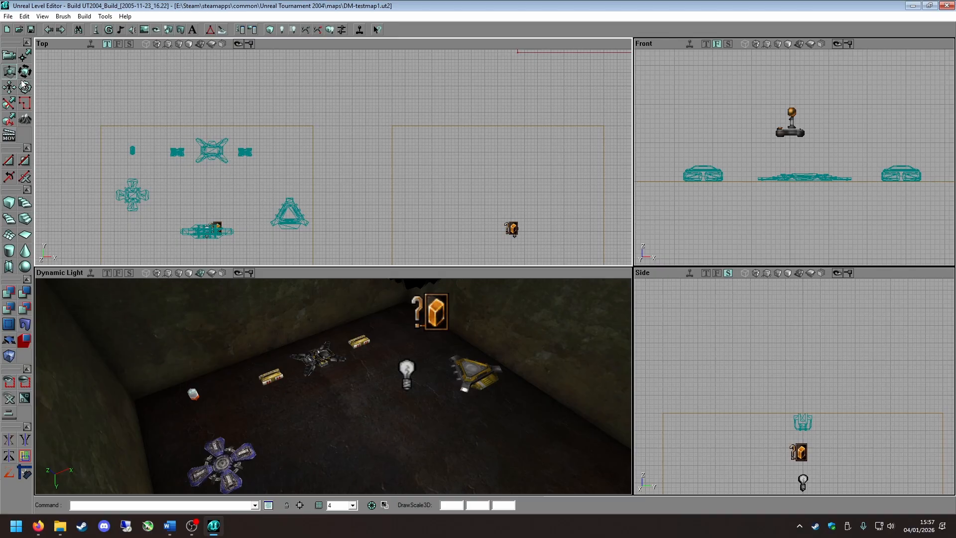
left_click(206, 159)
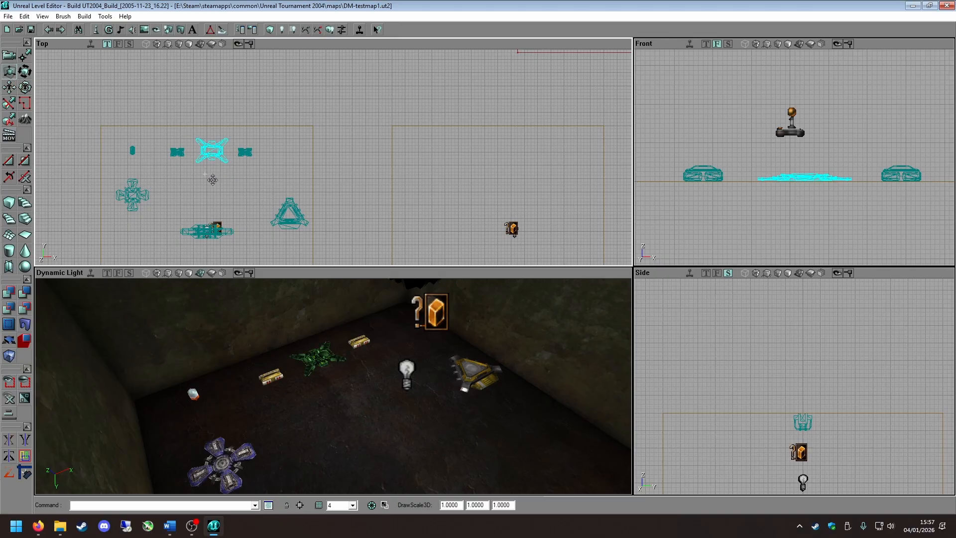
left_click_drag(211, 180, 210, 177)
scroll(219, 174, "up", 3)
left_click(223, 91)
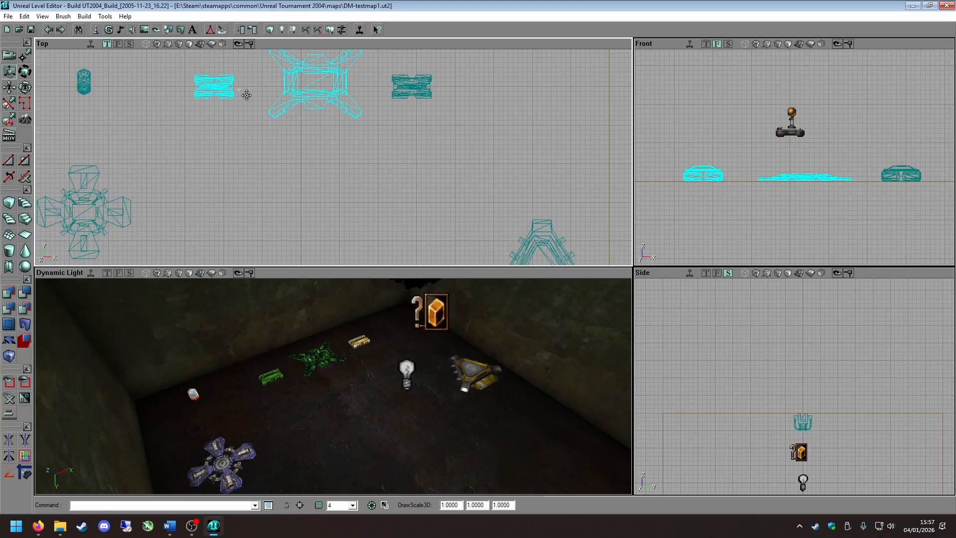
left_click(396, 87, "ctrl")
scroll(403, 126, "down", 2)
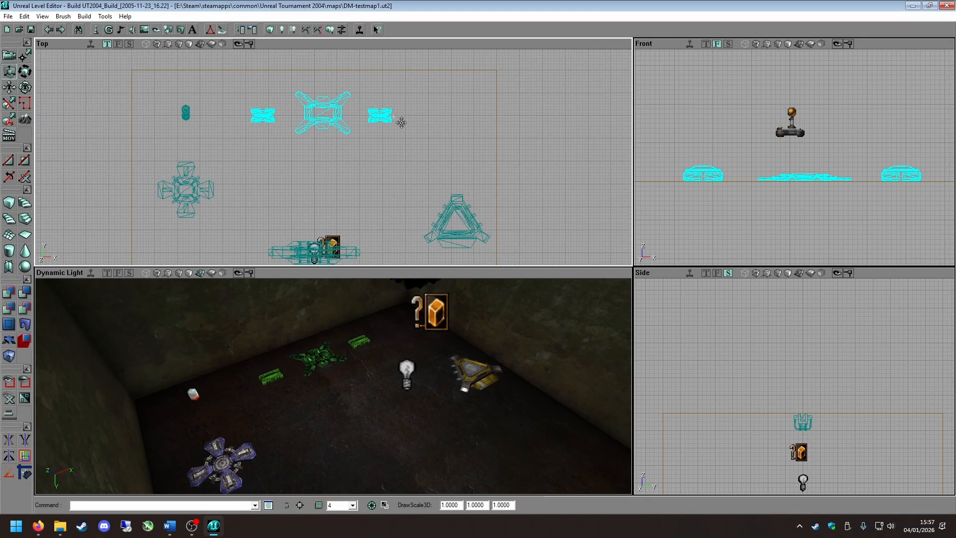
left_click_drag(340, 148, 891, 222, "ctrl+shift")
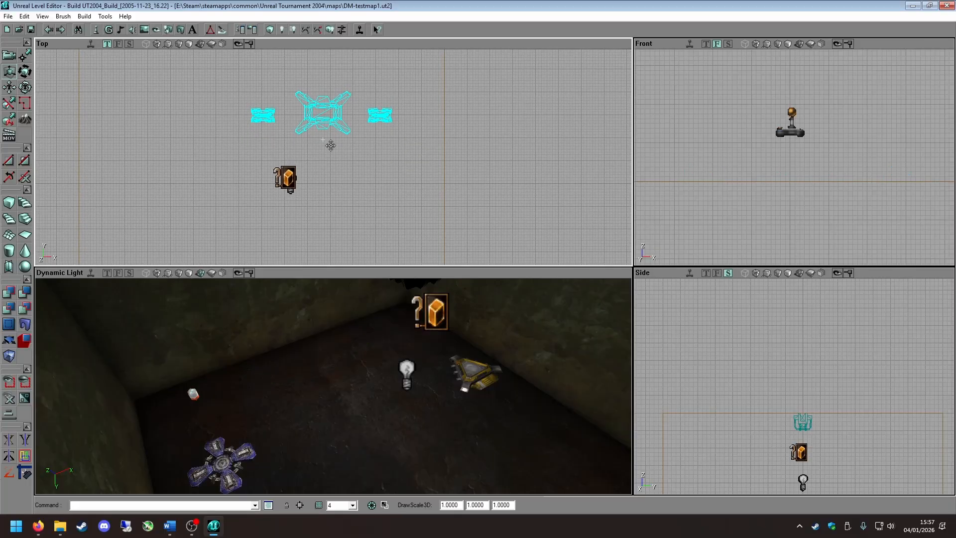
Rotate the three selected meshes a quarter turn and place them along the second room's wall farthest from the first room.
right_click_drag(378, 156, 444, 190, "ctrl")
left_click_drag(377, 154, 377, 194)
left_click_drag(262, 242, 294, 268, "ctrl+shift")
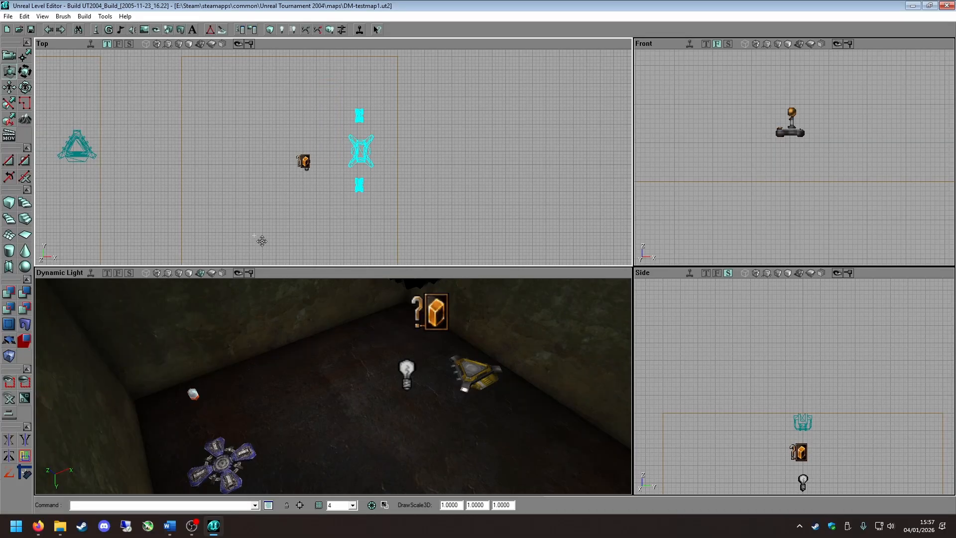
right_click_drag(369, 195, 403, 201, "ctrl+shift")
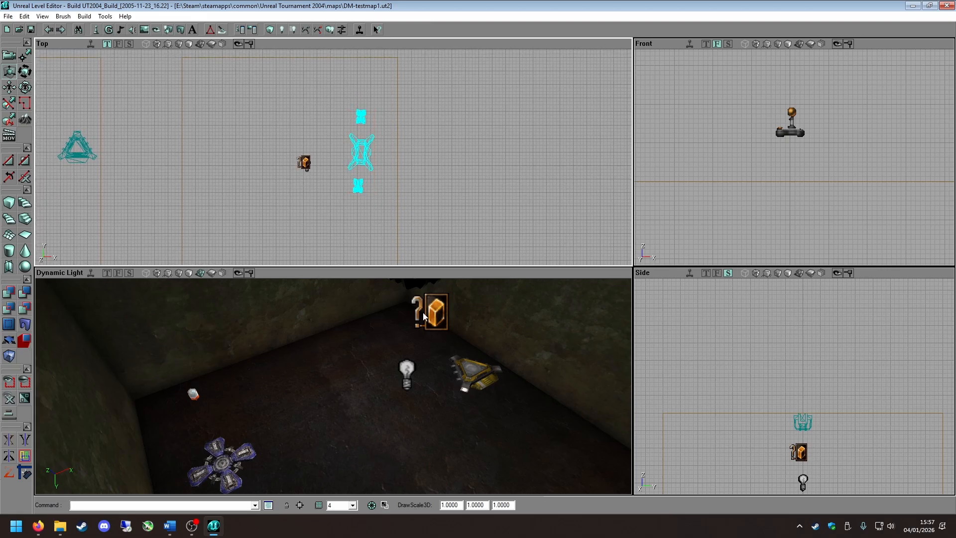
Toggle the rotation grid, straighten the three meshes' rotation and shift them closer to the second room's far wall.
left_click(372, 507)
right_click_drag(391, 118, 401, 125, "ctrl+shift")
right_click_drag(393, 245, 384, 238, "ctrl+shift")
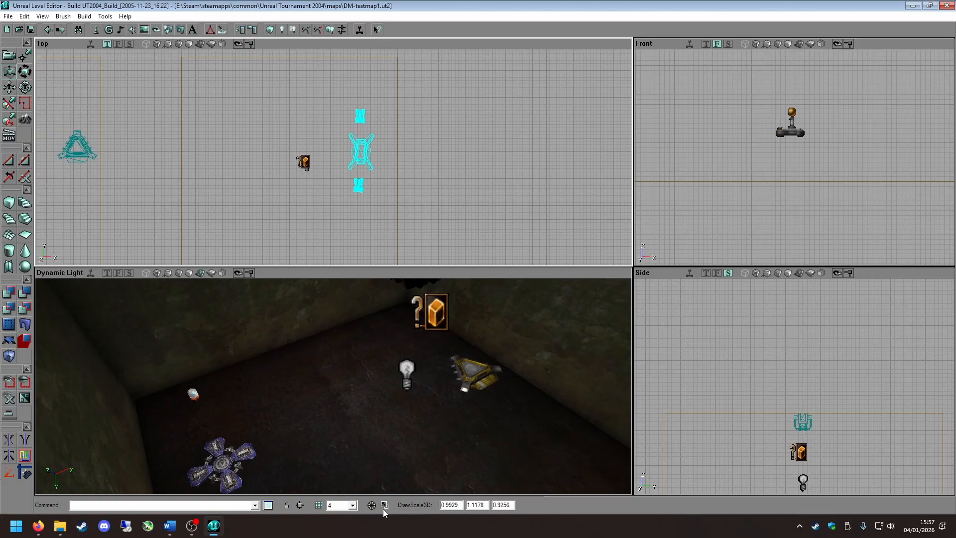
scroll(420, 194, "up", 4)
right_click_drag(410, 163, 409, 161, "ctrl+shift")
scroll(410, 162, "down", 3)
left_click_drag(406, 166, 372, 149, "ctrl+shift")
scroll(405, 165, "up", 3)
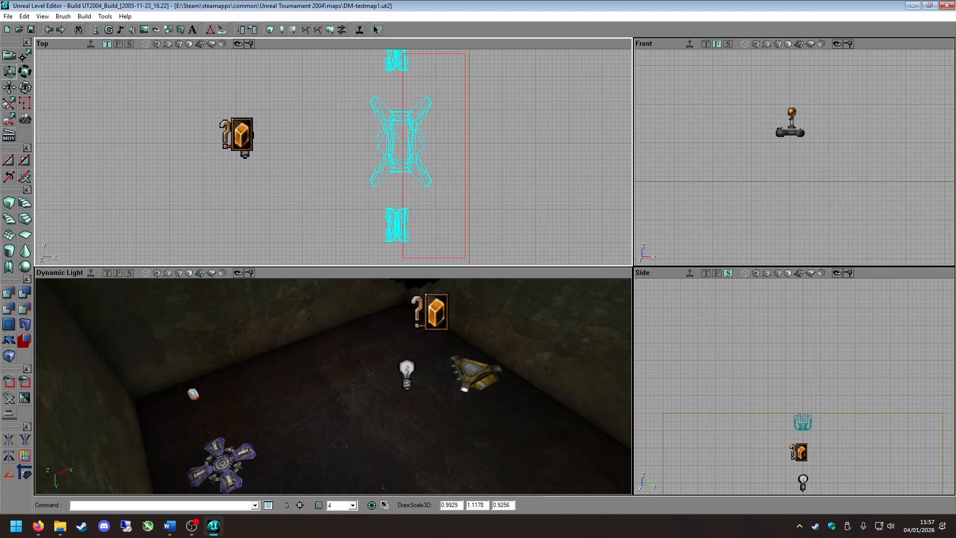
Examine the moved meshes on the second room's floor and the ceiling lamp in the first room.
left_click_drag(333, 386, 335, 414)
left_click_drag(368, 358, 368, 409)
mouse_move(368, 358)
right_mouse_down()
mouse_move(448, 349)
mouse_move(344, 349)
mouse_move(368, 359)
right_mouse_up()
left_click_drag(390, 385, 390, 309)
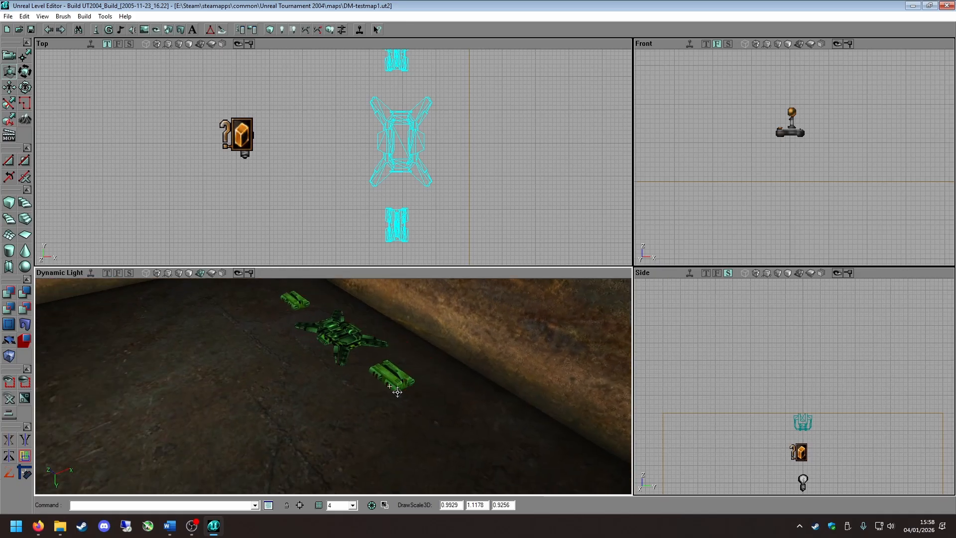
right_click_drag(319, 378, 299, 324)
left_click_drag(288, 371, 209, 408)
right_click_drag(288, 371, 259, 324)
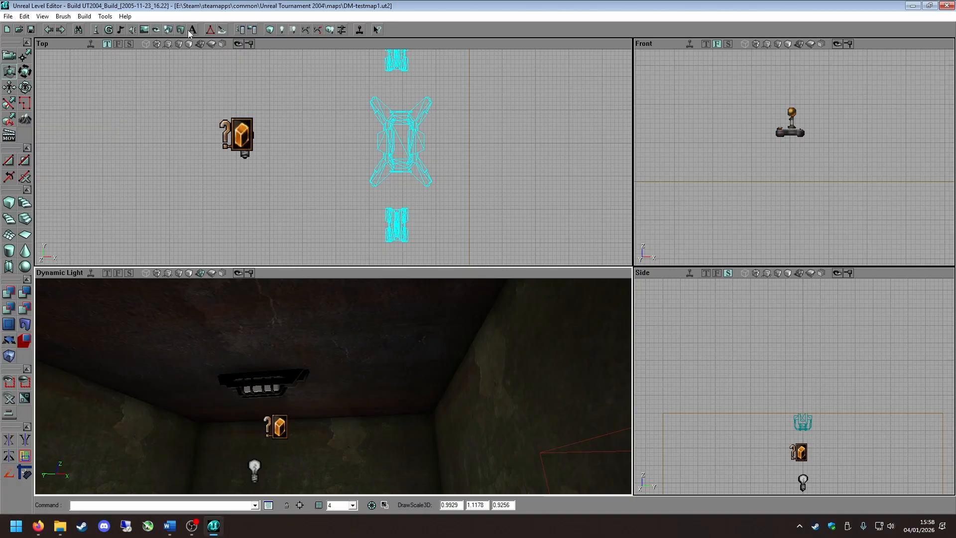
Load the AbaddonHardware static mesh package and preview the Alight01AB mesh from its Lights group.
left_click(181, 30)
left_click(610, 94)
left_click(609, 95)
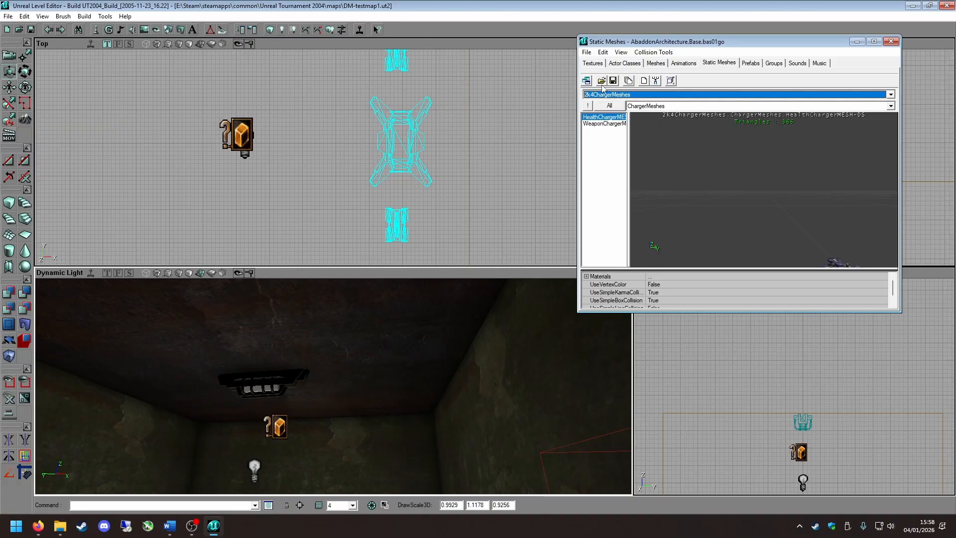
left_click(601, 80)
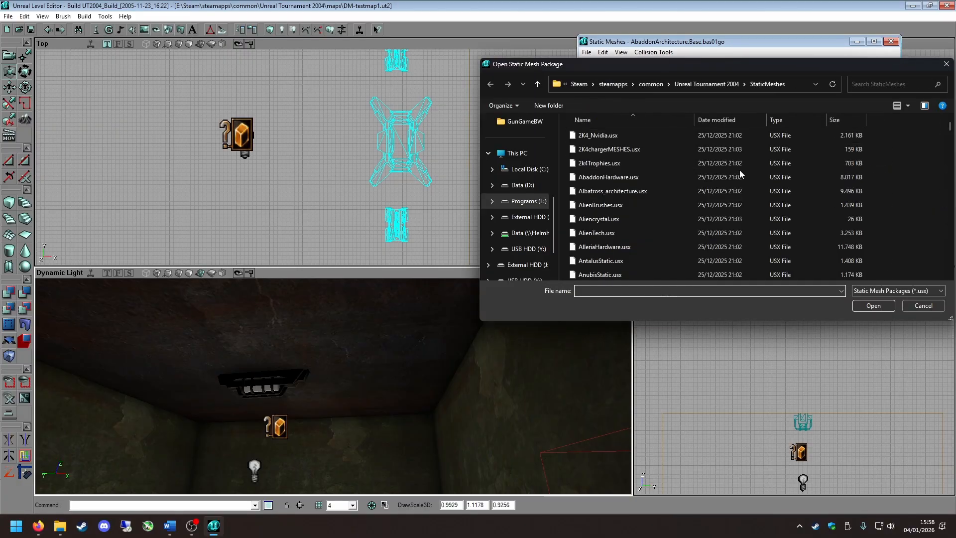
double_click(633, 177)
left_click(629, 106)
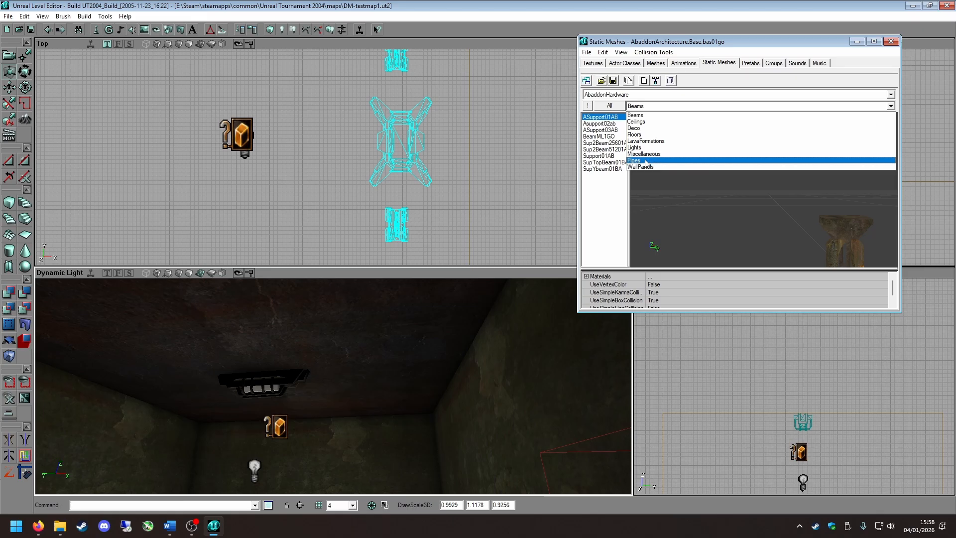
left_click(638, 147)
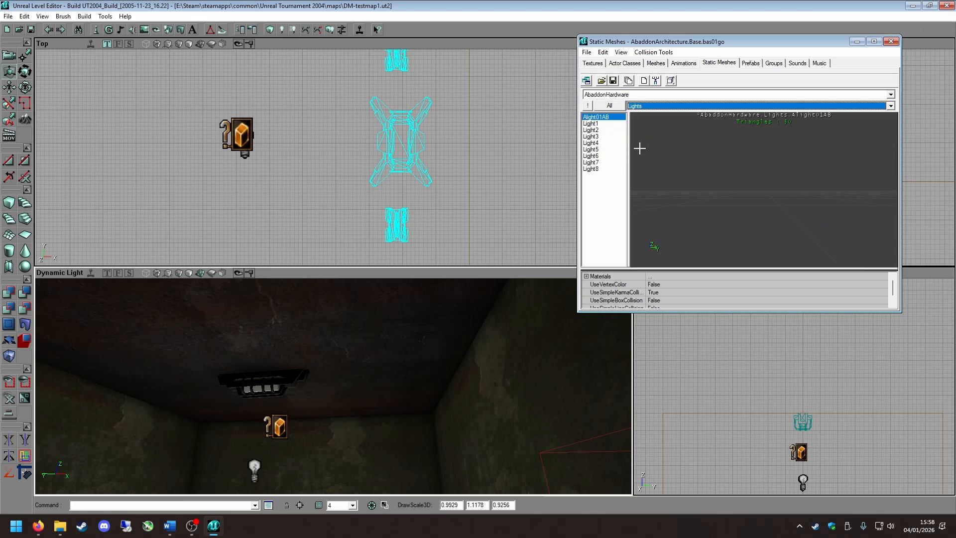
left_click(875, 41)
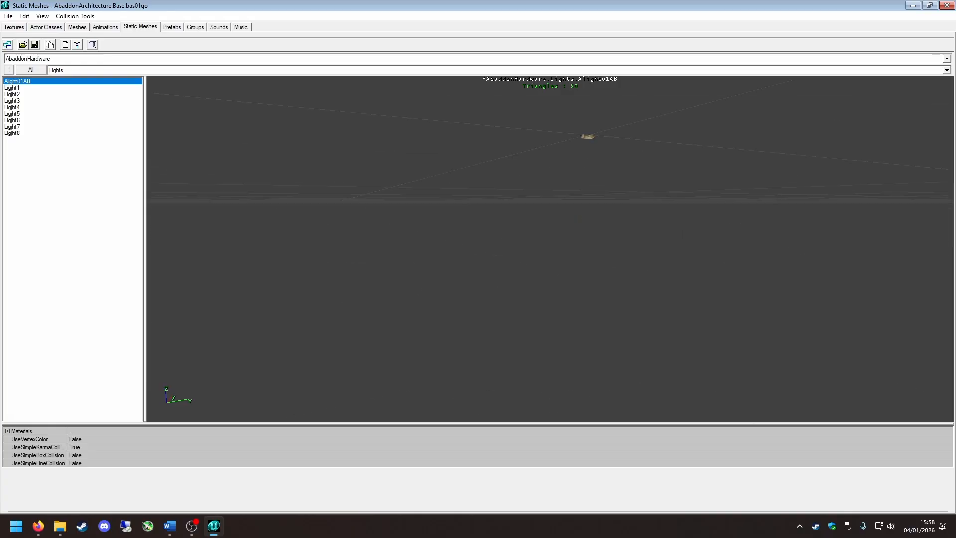
left_click_drag(655, 172, 654, 134)
right_click_drag(655, 135, 654, 172)
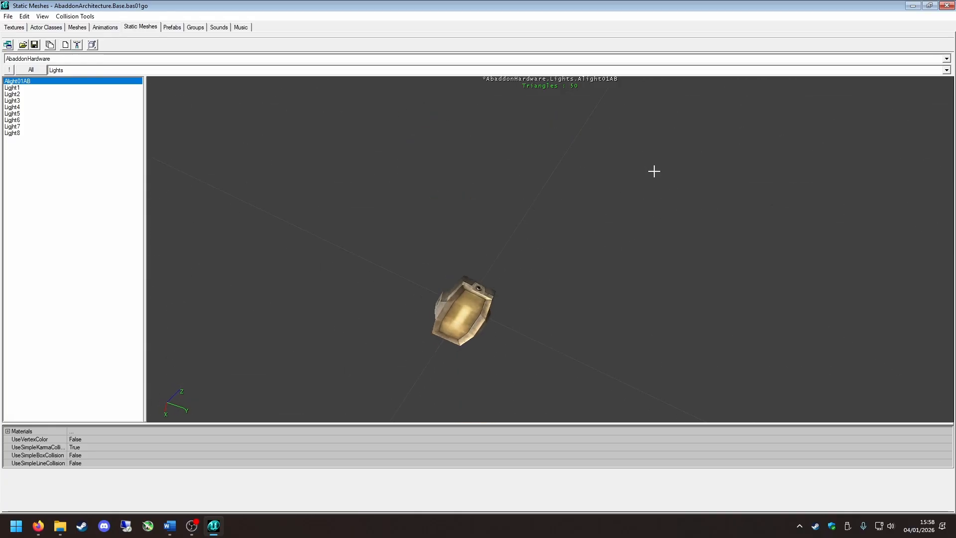
Add the Alight01AB static mesh to the second room's ceiling and align it above the room's light.
left_click(912, 6)
right_click_drag(538, 376, 563, 389)
mouse_move(562, 388)
left_mouse_down()
mouse_move(473, 388)
mouse_move(562, 403)
left_mouse_up()
left_click(181, 30)
left_click(913, 6)
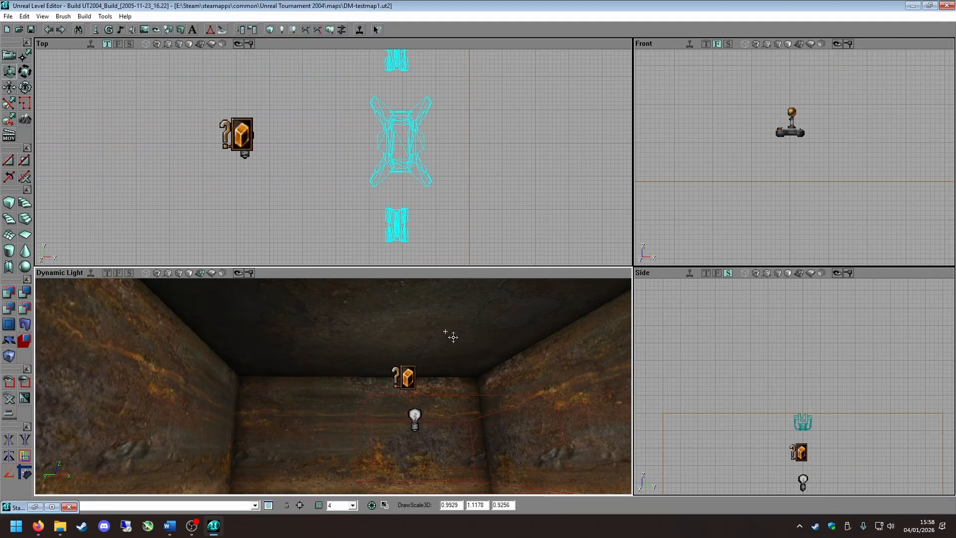
right_click(397, 315)
left_click(478, 357)
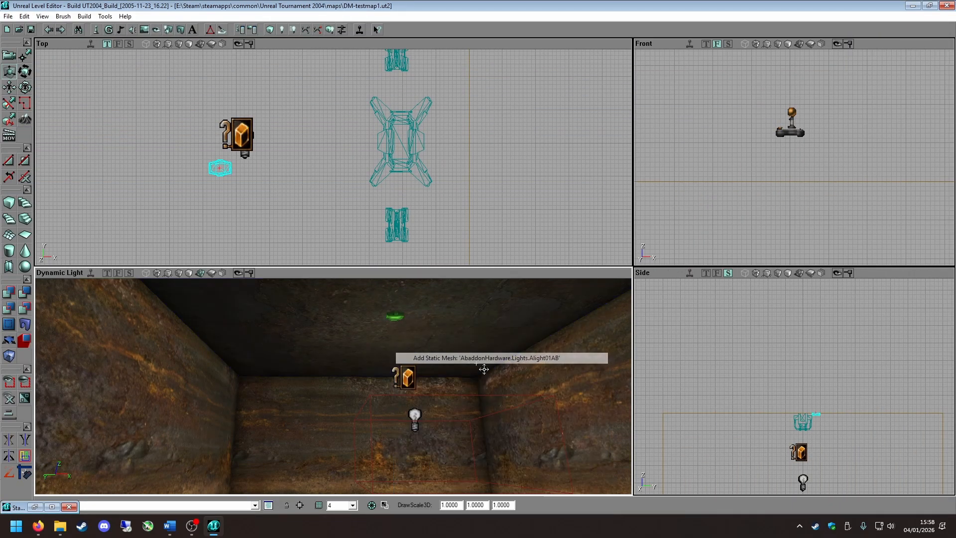
scroll(835, 401, "up", 3)
mouse_move(835, 401)
left_mouse_down("ctrl+shift")
mouse_move(805, 414)
mouse_move(803, 401)
mouse_move(832, 388)
left_mouse_up("ctrl+shift")
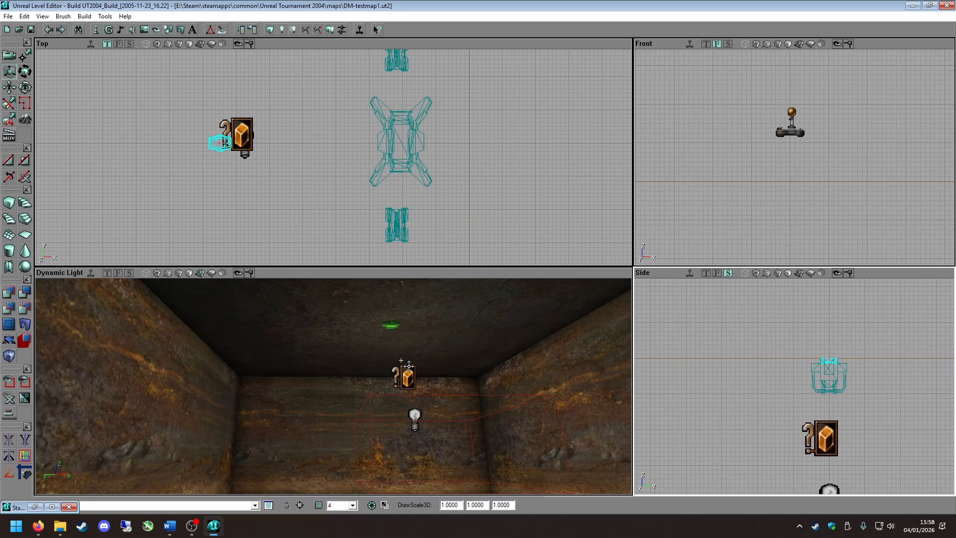
mouse_move(406, 363)
left_mouse_down()
mouse_move(406, 341)
mouse_move(406, 353)
left_mouse_up()
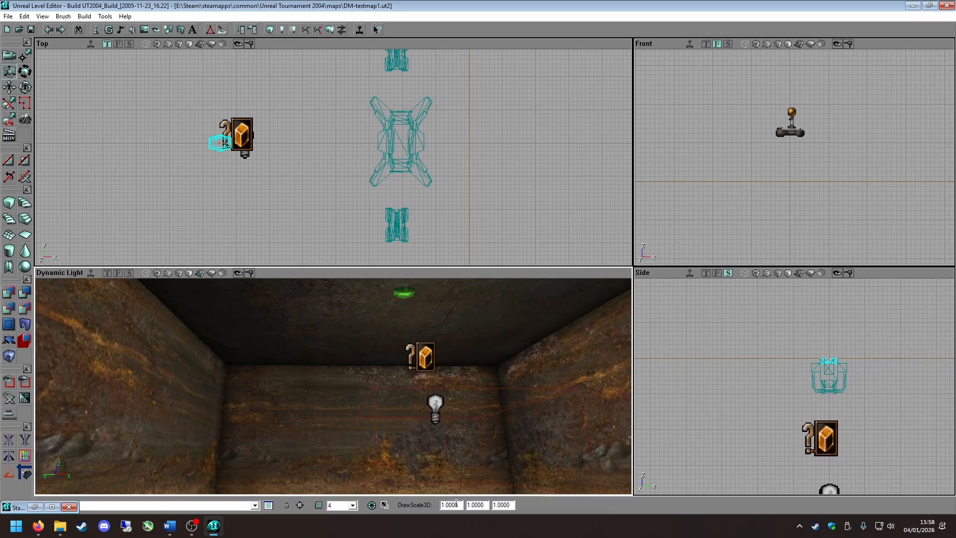
Set the ceiling lamp mesh's DrawScale3D to 3 on all three axes.
left_click_drag(456, 504, 477, 505)
type("333")
key("Return")
left_click_drag(425, 361, 425, 328)
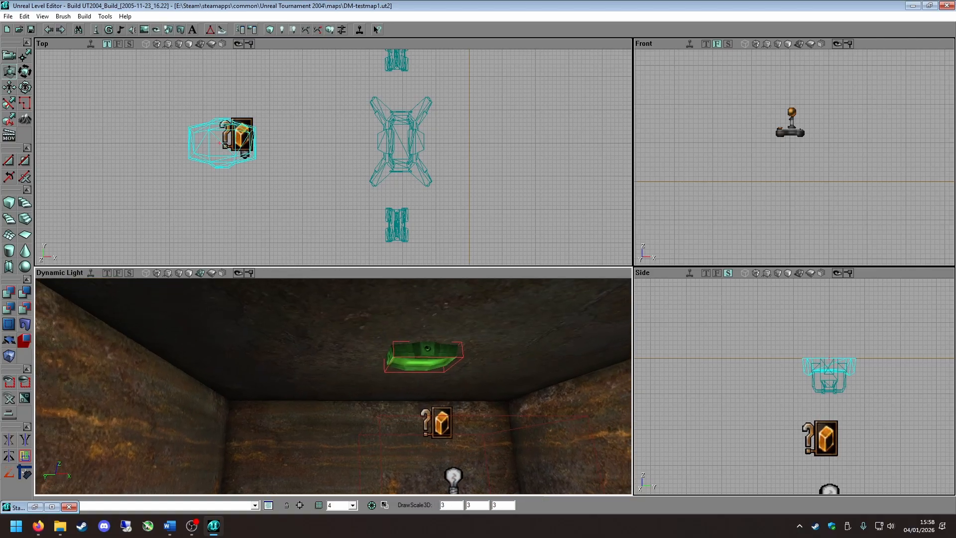
right_click_drag(425, 361, 498, 339)
scroll(792, 337, "up", 2)
Examine the enlarged ceiling lamp and the layout of both rooms in the 3D and top views.
left_click(427, 369)
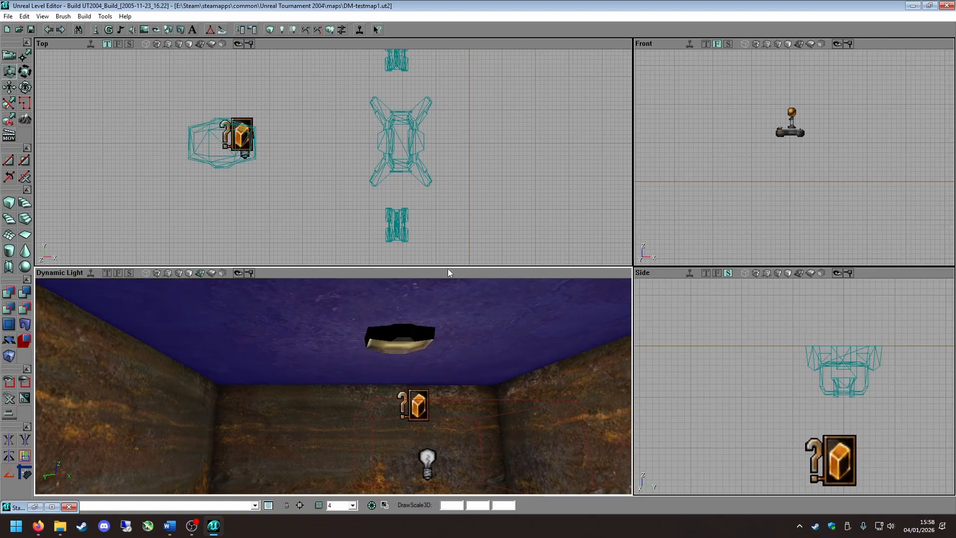
left_click_drag(438, 322, 473, 379)
mouse_move(473, 379)
right_mouse_down()
mouse_move(476, 428)
mouse_move(461, 386)
right_mouse_up()
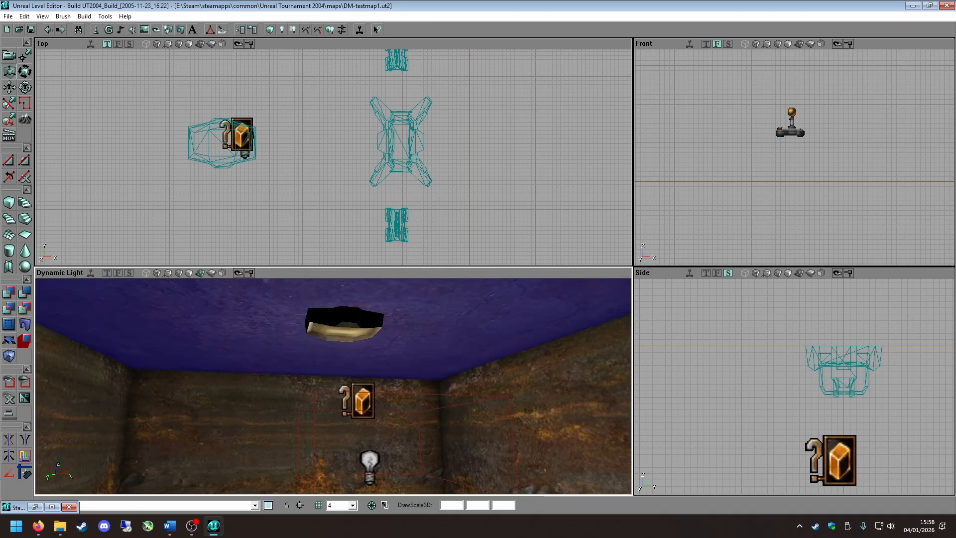
left_click_drag(438, 299, 438, 328)
right_click_drag(438, 329, 413, 334)
scroll(376, 124, "down", 4)
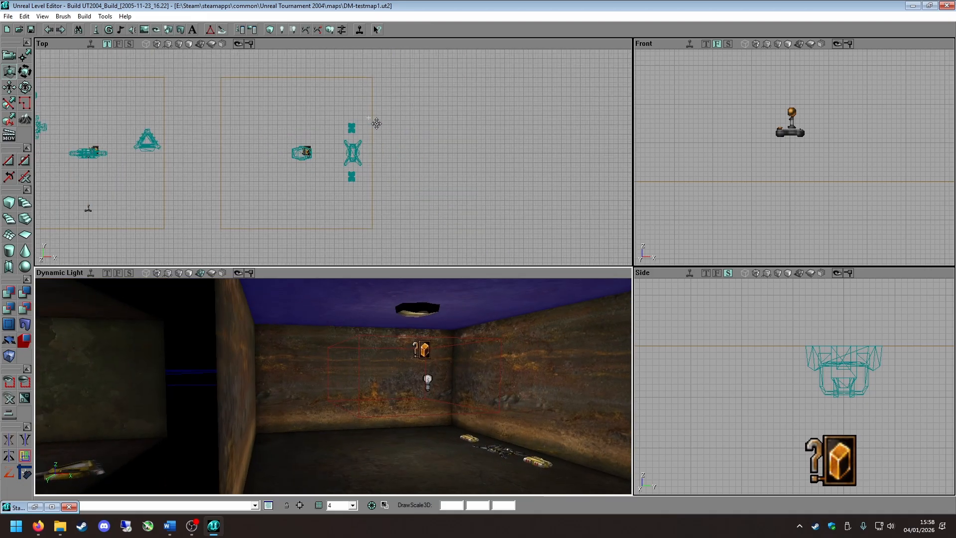
scroll(377, 124, "down", 3)
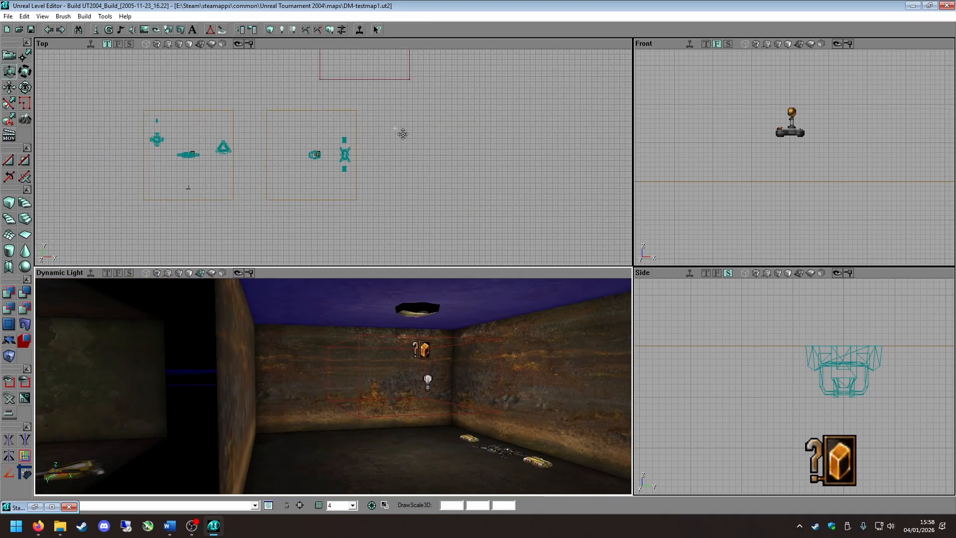
Move the builder brush well away from the two rooms and build the entire level again.
left_click(330, 31)
left_click(378, 80)
scroll(398, 100, "down", 4)
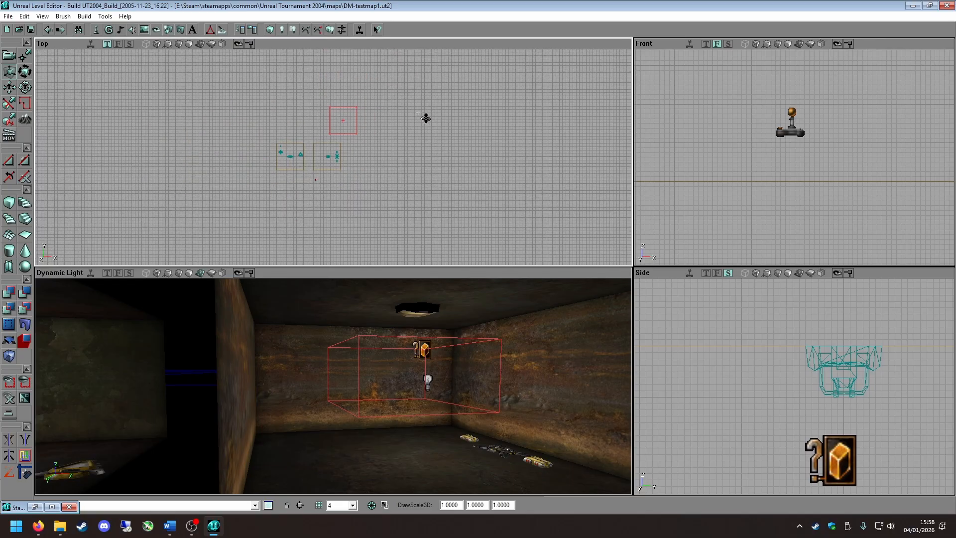
left_click_drag(425, 117, 241, 143, "shift")
left_click(330, 30)
Inspect the X-shaped mesh and its two flanking meshes up close, and compare both rooms from outside.
mouse_move(309, 349)
right_mouse_down()
mouse_move(269, 339)
mouse_move(269, 299)
mouse_move(269, 344)
mouse_move(319, 359)
right_mouse_up()
left_click_drag(319, 358, 344, 319)
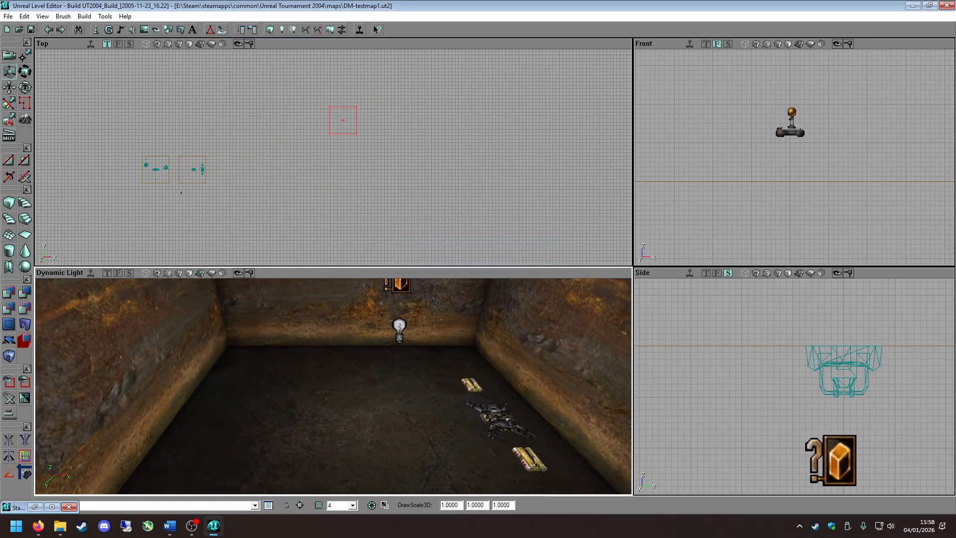
right_click_drag(343, 319, 374, 364)
left_click(230, 391)
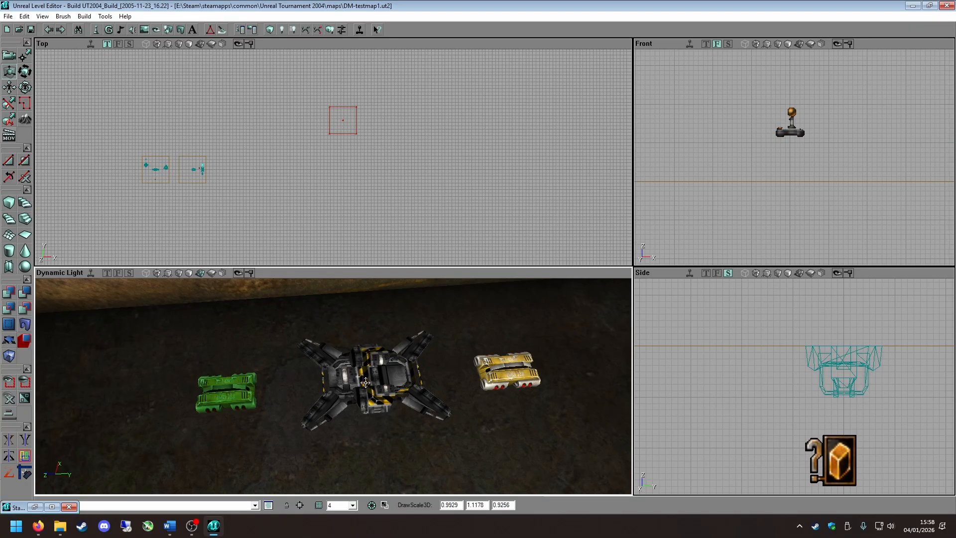
left_click(369, 386)
left_click_drag(369, 386, 479, 374)
left_click(457, 393)
left_click(359, 420)
left_click_drag(359, 420, 359, 406)
right_click_drag(360, 405, 324, 334)
mouse_move(324, 334)
left_mouse_down()
mouse_move(323, 378)
mouse_move(299, 388)
left_mouse_up()
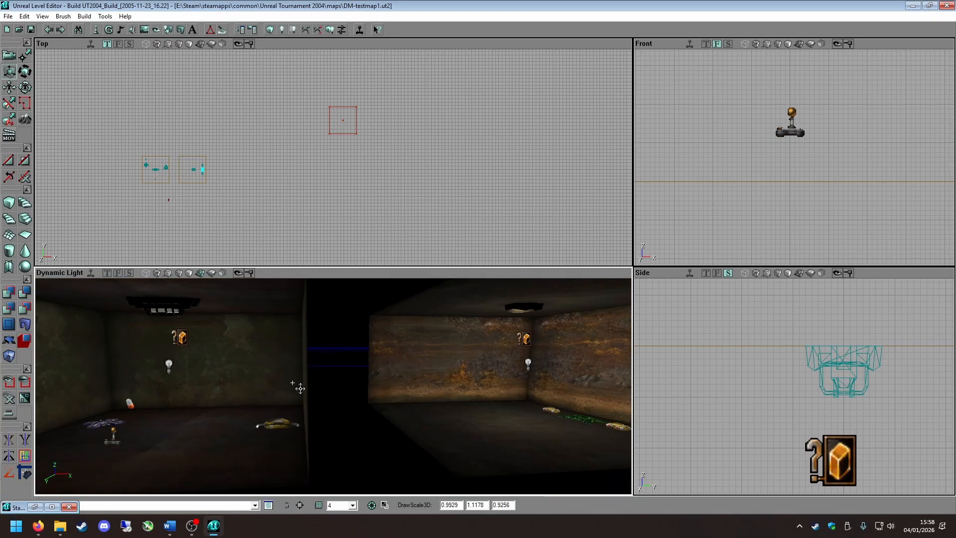
right_click_drag(301, 380, 299, 412)
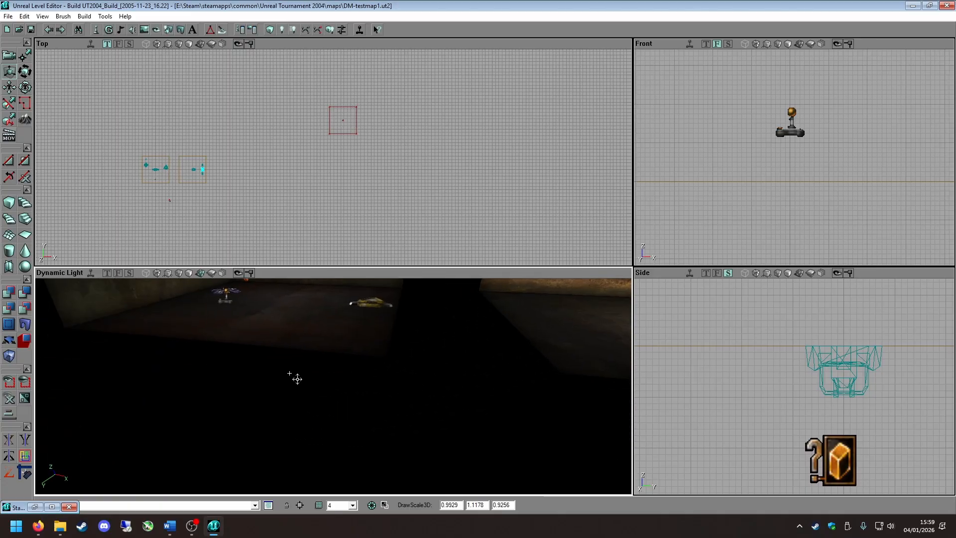
Move the builder brush back so that it spans the gap between the two rooms.
scroll(336, 165, "up", 5)
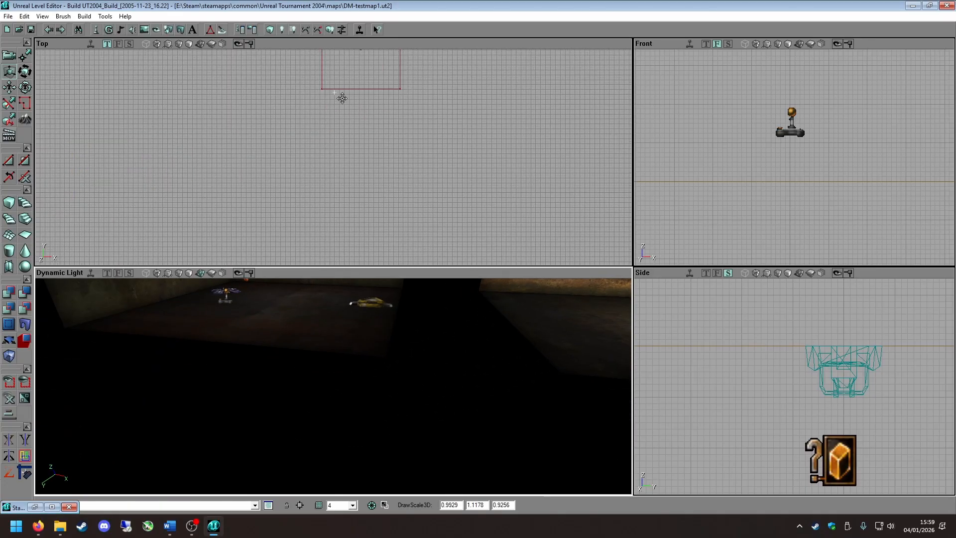
scroll(354, 177, "down", 5)
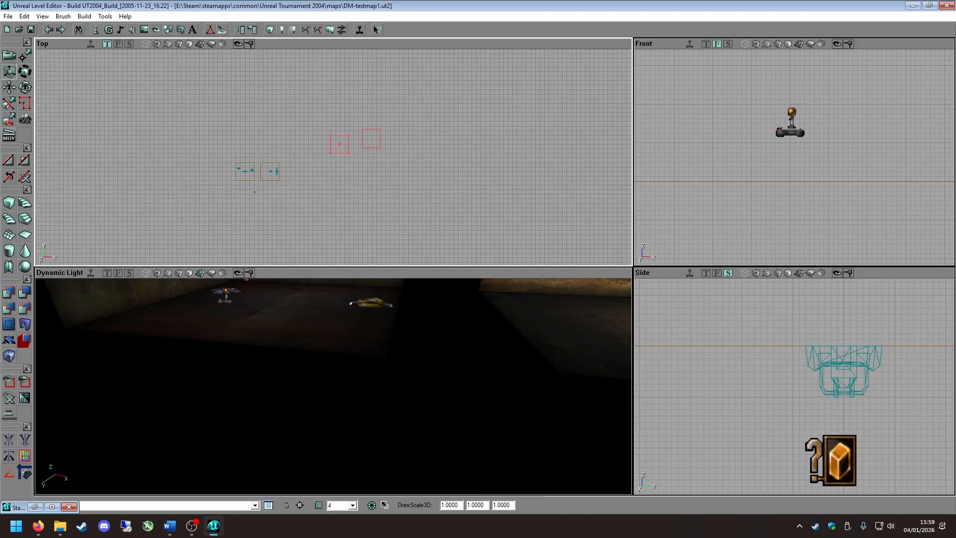
scroll(343, 179, "up", 4)
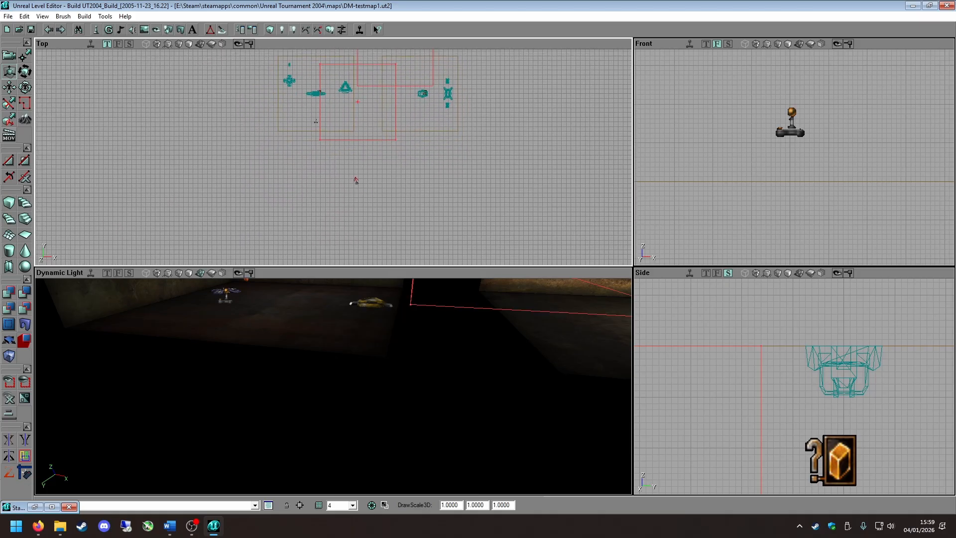
left_click_drag(346, 189, 312, 248)
scroll(333, 158, "up", 8)
scroll(335, 175, "down", 5)
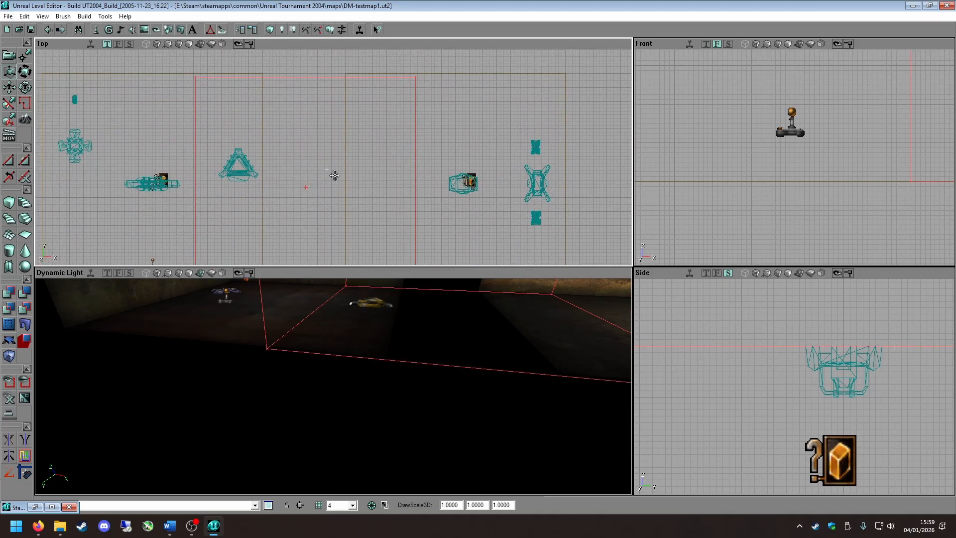
Try out the cube, cylinder, spiral staircase, cone and volumetric shapes for the builder brush between the two rooms.
scroll(335, 159, "down", 2)
left_click(10, 215)
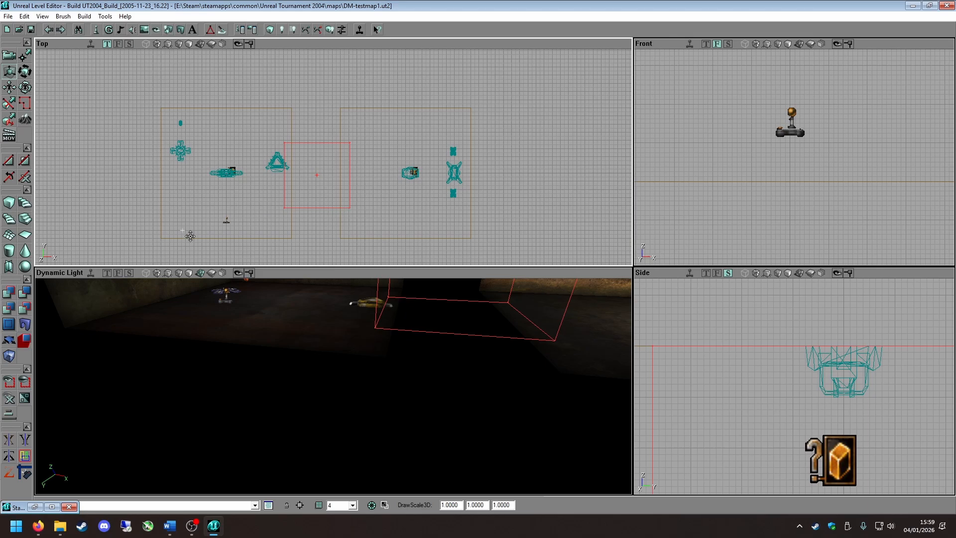
left_click(9, 252)
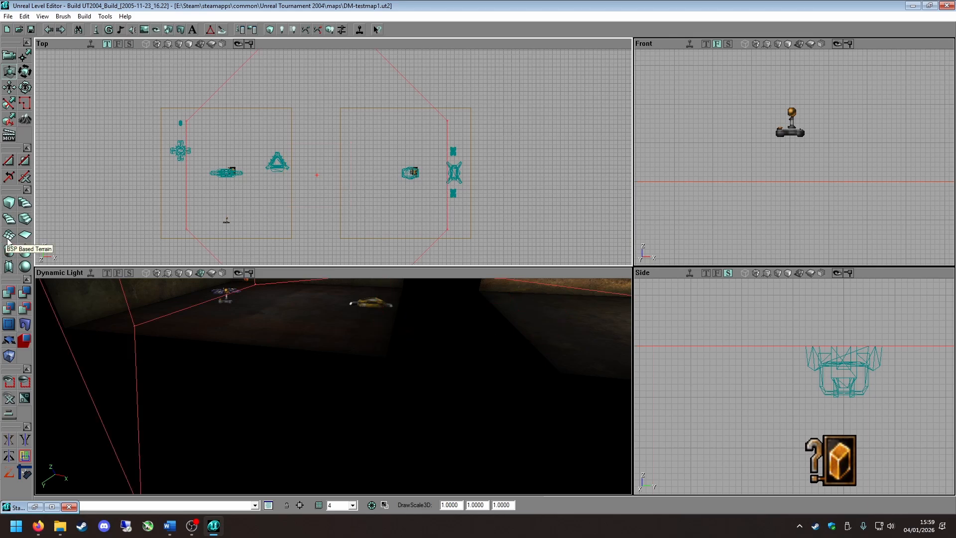
left_click(25, 251)
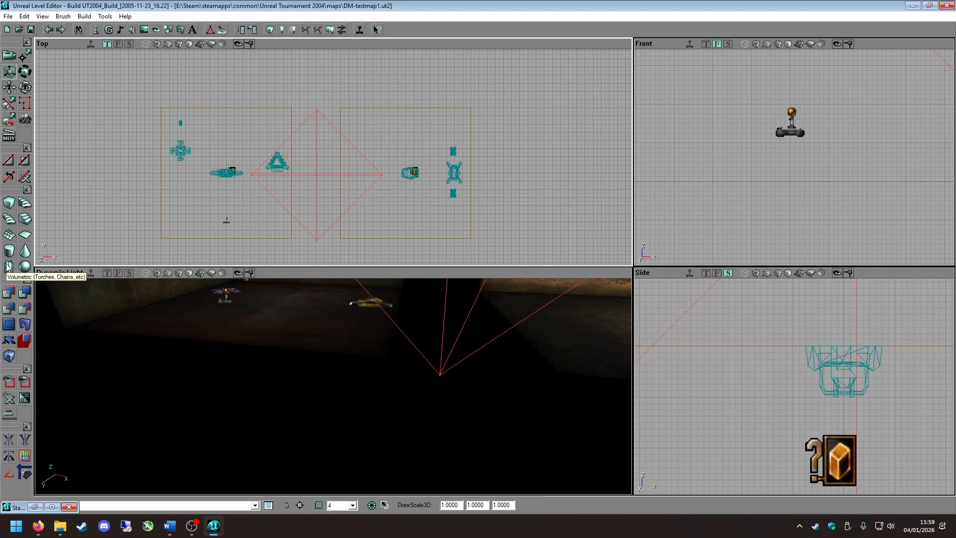
left_click(9, 253)
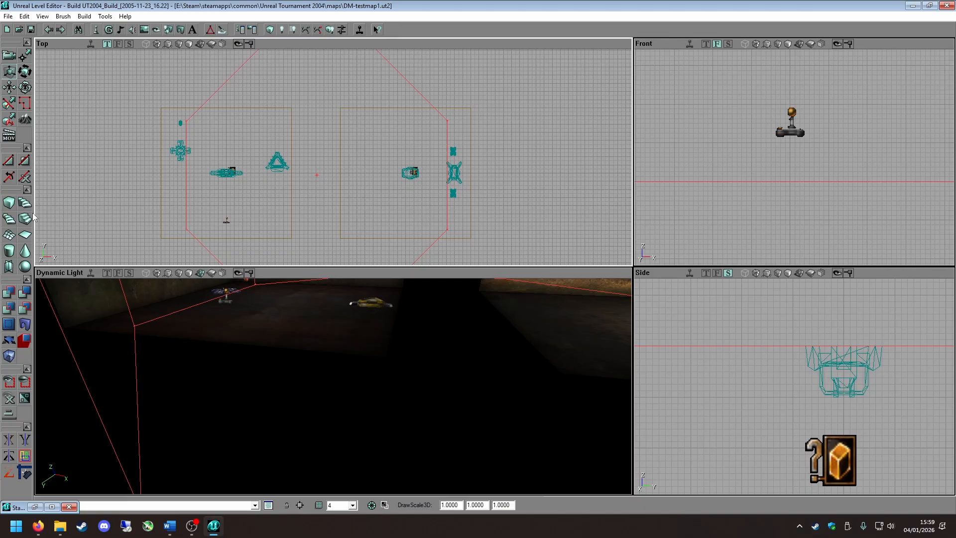
left_click(25, 251)
left_click(9, 219)
left_click(24, 220)
left_click(25, 251)
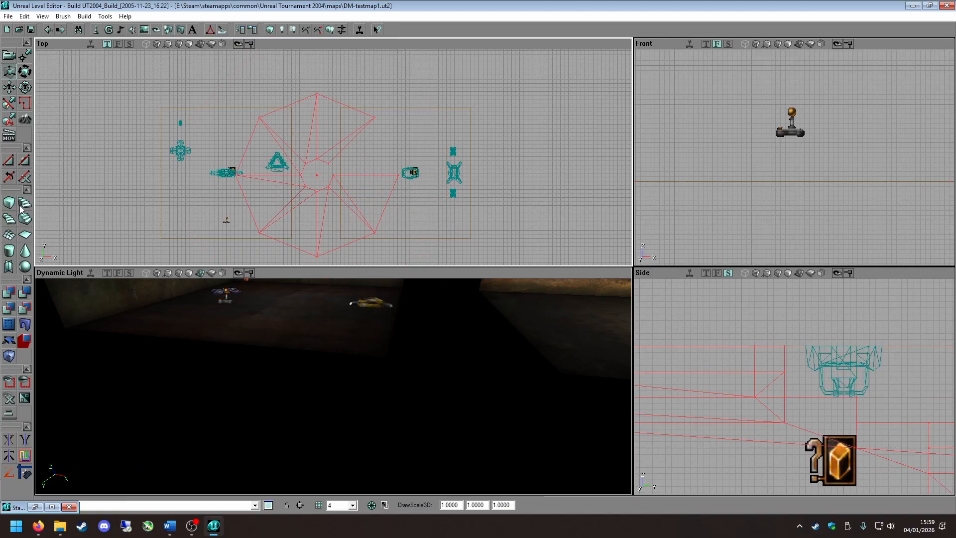
left_click(24, 219)
left_click(9, 251)
left_click(24, 251)
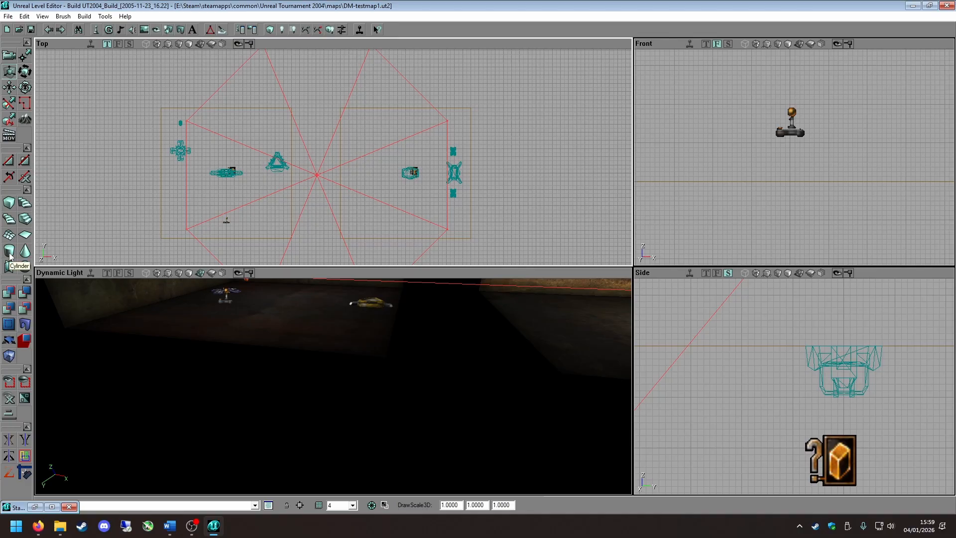
left_click(9, 266)
left_click(25, 268)
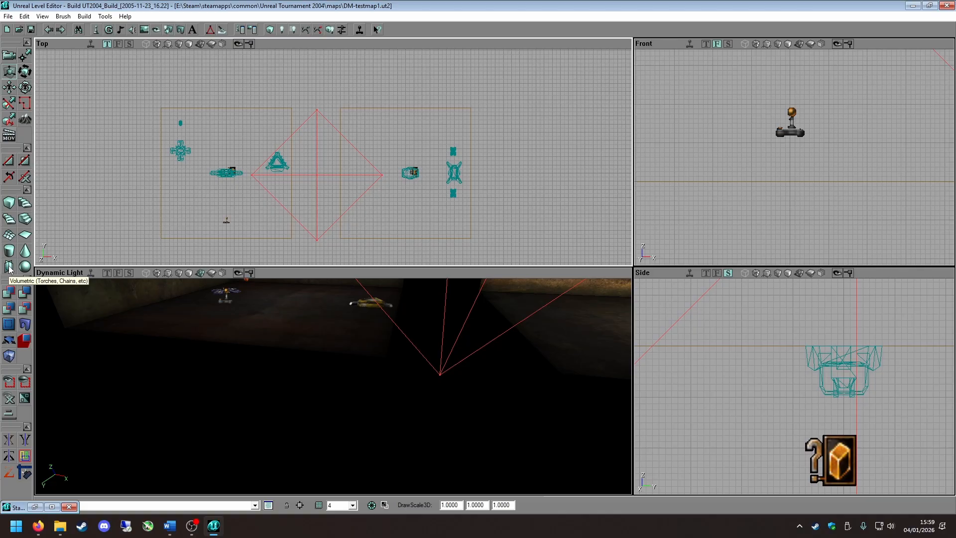
Rebuild the builder brush as a cube and resize it to span exactly the gap between the two rooms.
left_click(9, 218)
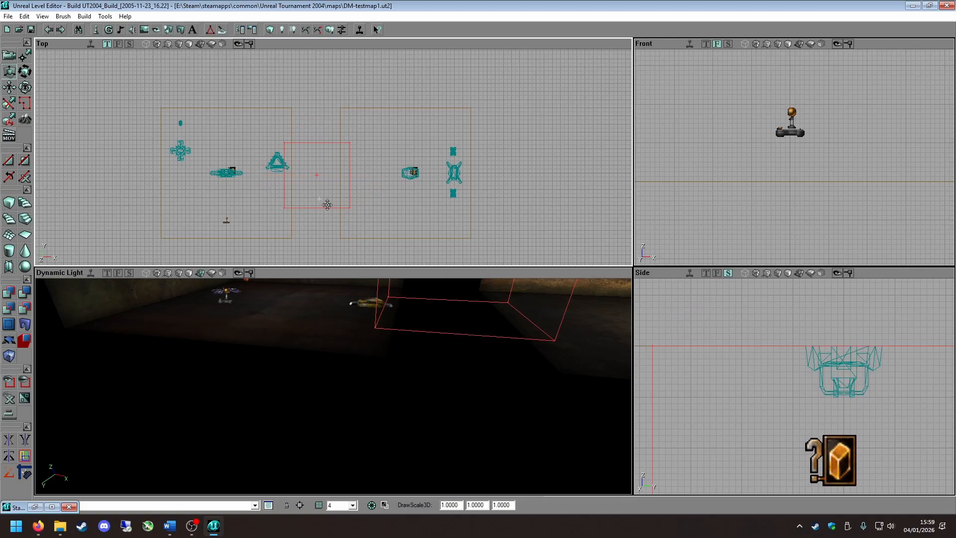
scroll(327, 205, "up", 4)
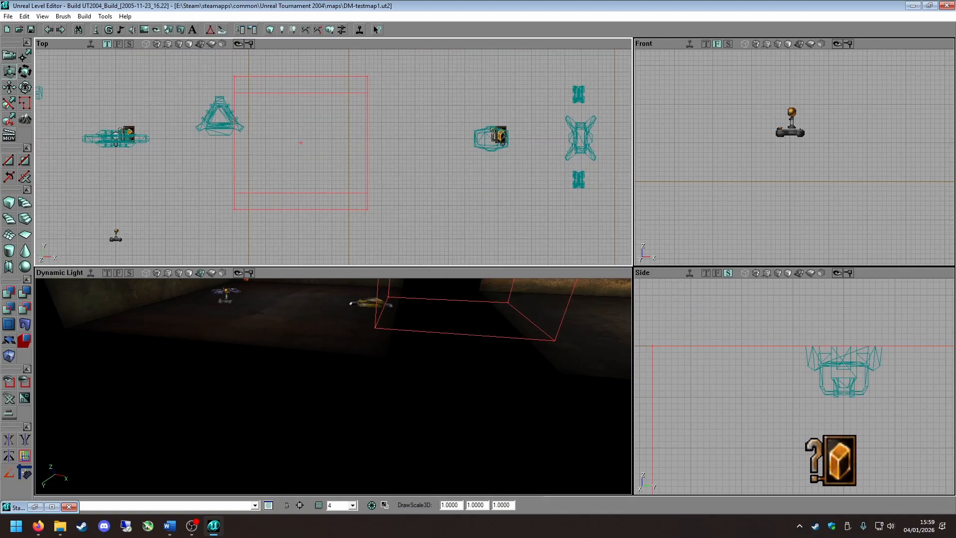
mouse_move(279, 198)
left_mouse_down("ctrl")
mouse_move(280, 188)
mouse_move(245, 204)
mouse_move(250, 221)
mouse_move(272, 212)
mouse_move(273, 198)
mouse_move(275, 237)
left_mouse_up("ctrl")
scroll(280, 188, "up", 4)
scroll(261, 187, "down", 6)
scroll(269, 193, "up", 3)
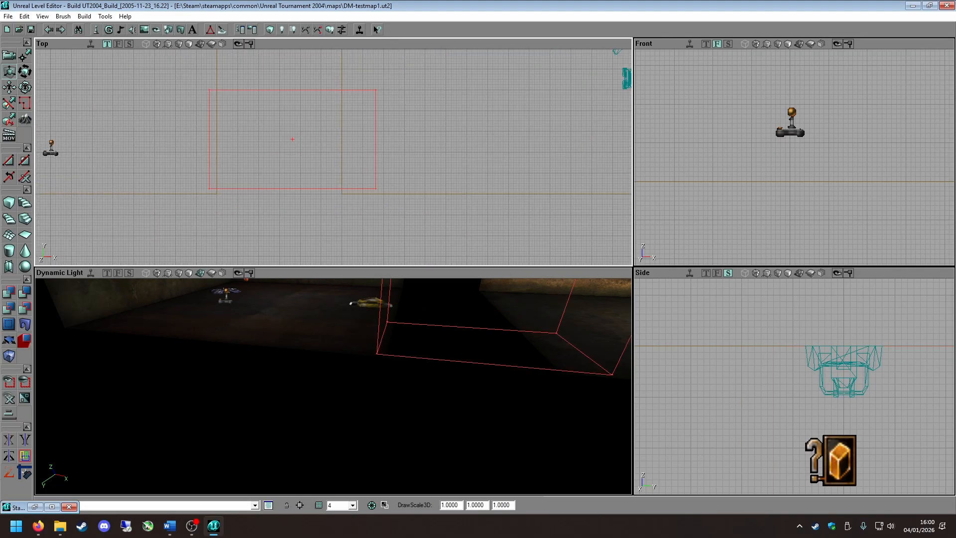
mouse_move(269, 192)
left_mouse_down("ctrl+shift")
mouse_move(260, 184)
mouse_move(256, 198)
mouse_move(243, 169)
left_mouse_up("ctrl+shift")
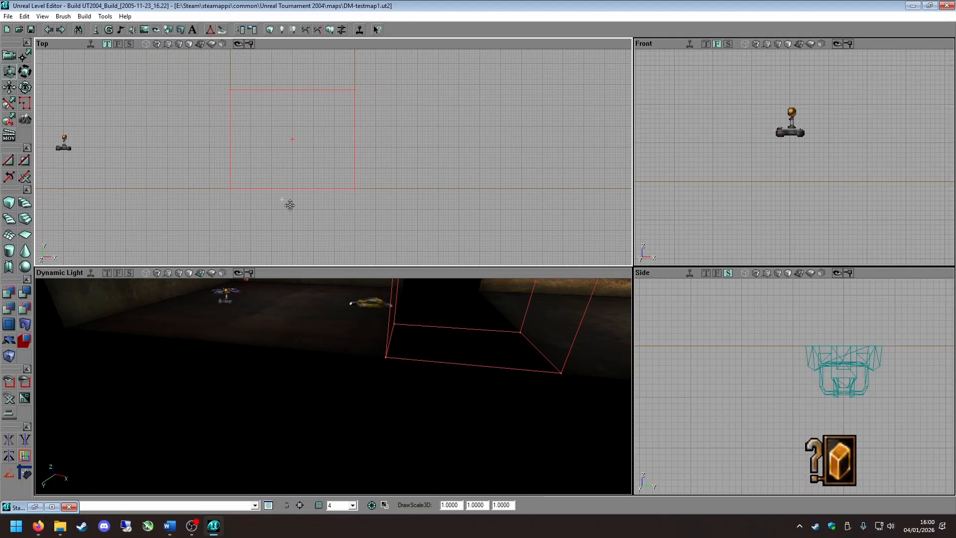
Shift the builder brush away from the rooms' end wall and reduce its height to a doorway shape resting on the floor.
right_click_drag(338, 299, 383, 234)
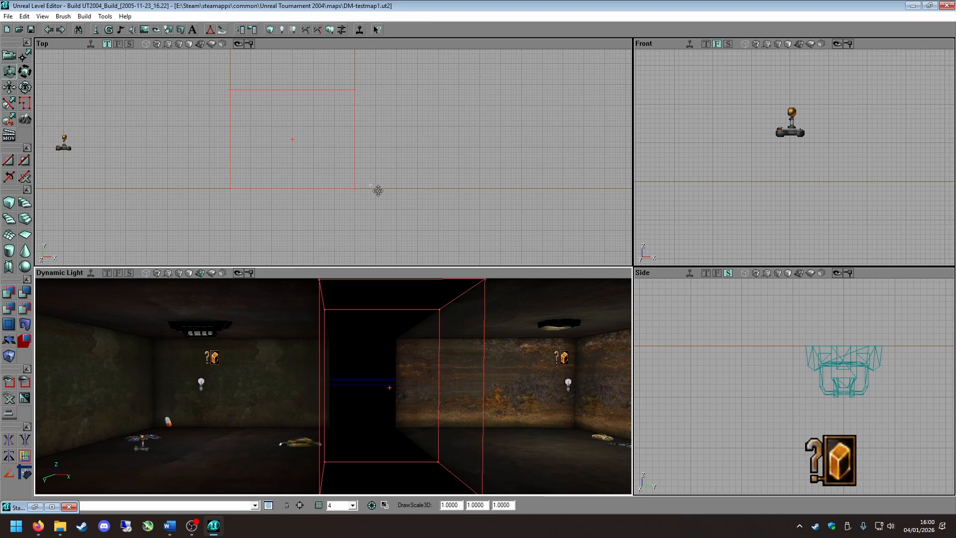
left_click_drag(342, 163, 342, 141, "shift")
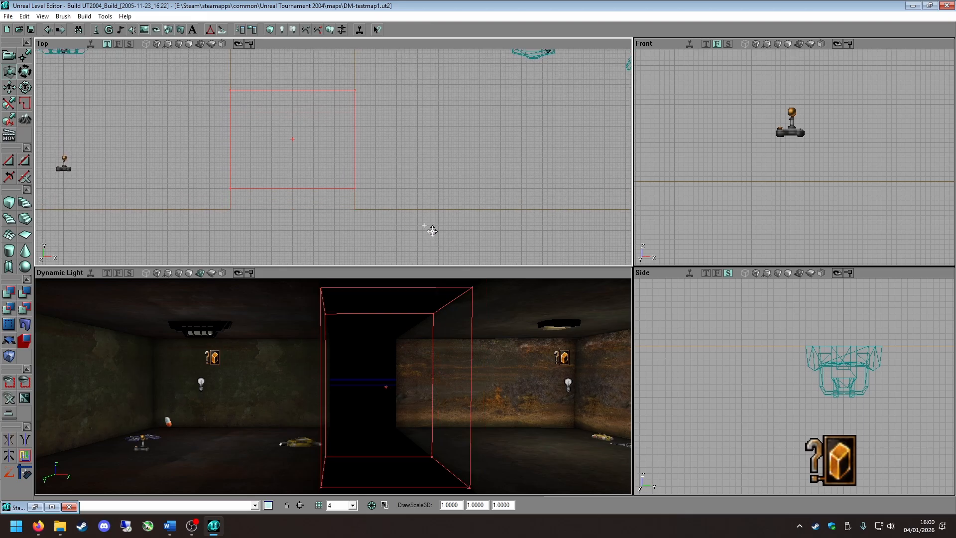
scroll(740, 408, "down", 5)
mouse_move(740, 408)
left_mouse_down()
mouse_move(787, 422)
mouse_move(762, 394)
left_mouse_up()
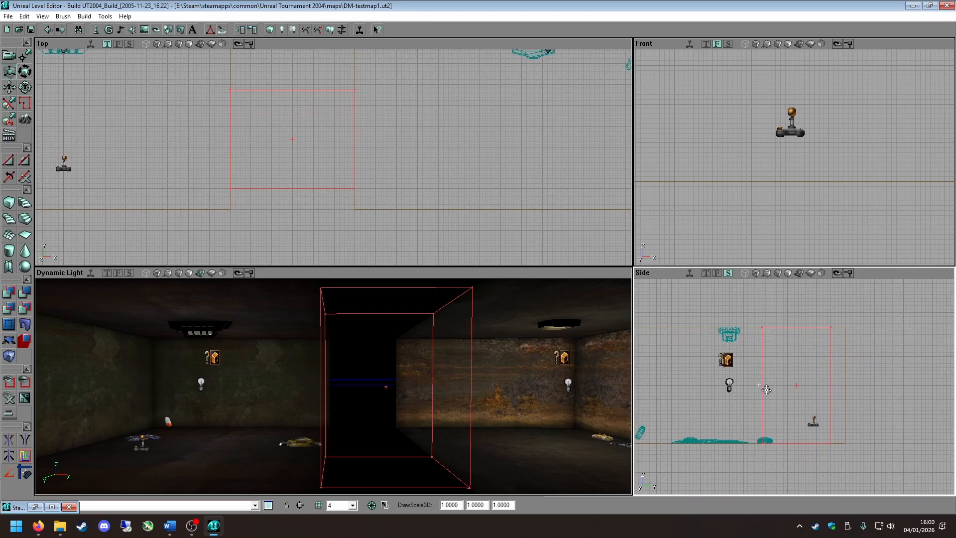
right_click_drag(478, 399, 528, 413)
mouse_move(528, 413)
left_mouse_down()
mouse_move(499, 349)
mouse_move(548, 388)
left_mouse_up()
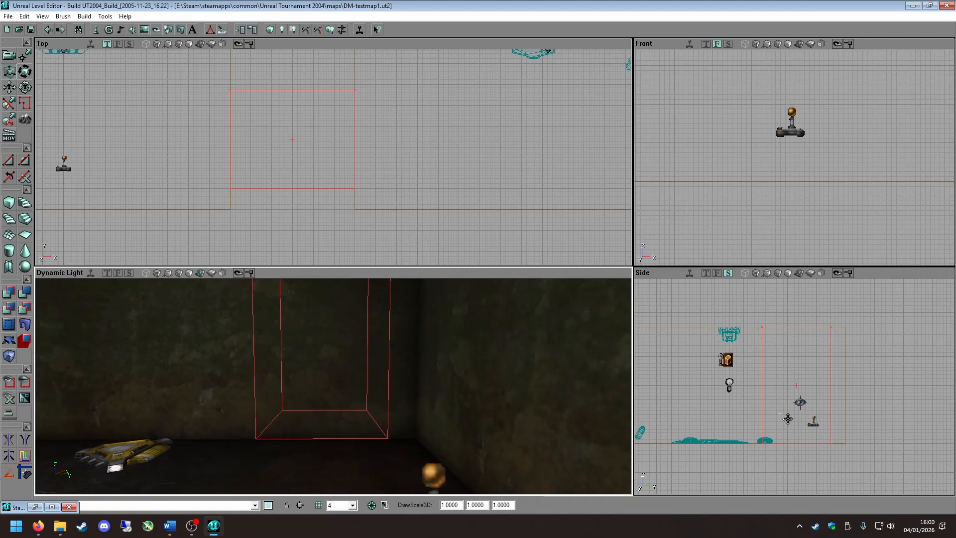
mouse_move(800, 403)
left_mouse_down("ctrl")
mouse_move(800, 419)
mouse_move(790, 412)
left_mouse_up("ctrl")
left_click_drag(365, 377, 354, 356)
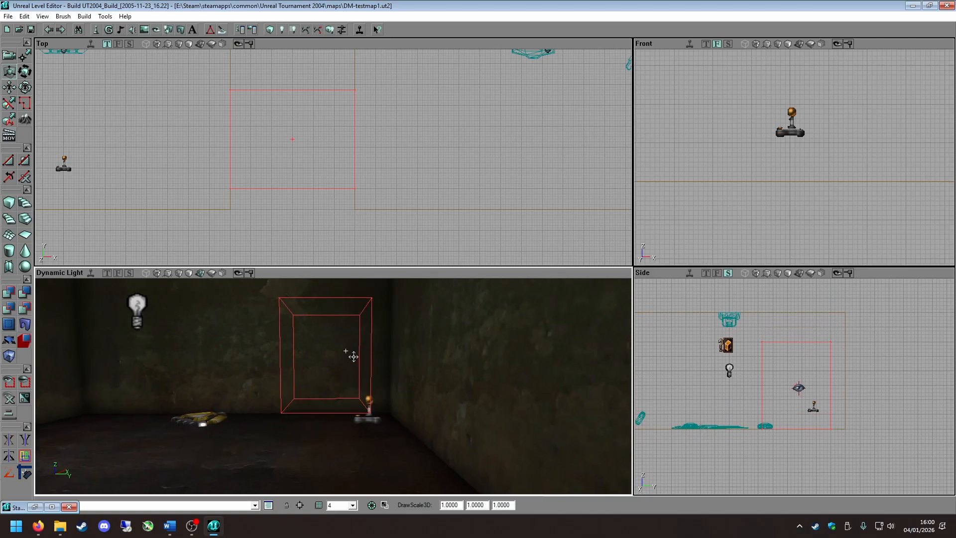
Subtract the builder brush to cut a corridor between the rooms, and move the brush out beyond the second room.
left_click(23, 294)
scroll(363, 180, "down", 4)
mouse_move(363, 176)
left_mouse_down("ctrl+shift")
mouse_move(628, 136)
mouse_move(311, 208)
left_mouse_up("ctrl+shift")
scroll(311, 208, "up", 1)
Build the entire level with the new corridor.
left_click_drag(300, 427, 309, 363)
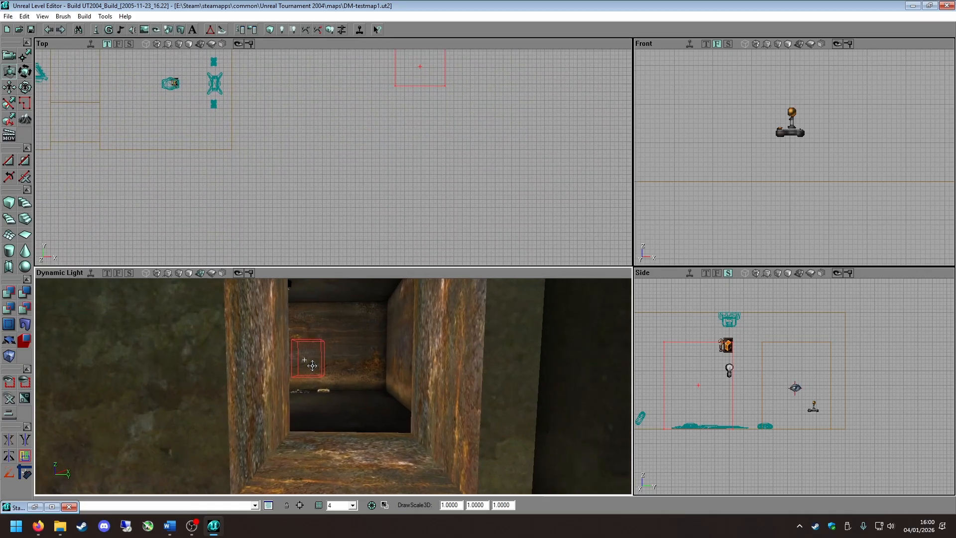
right_click_drag(309, 363, 300, 427)
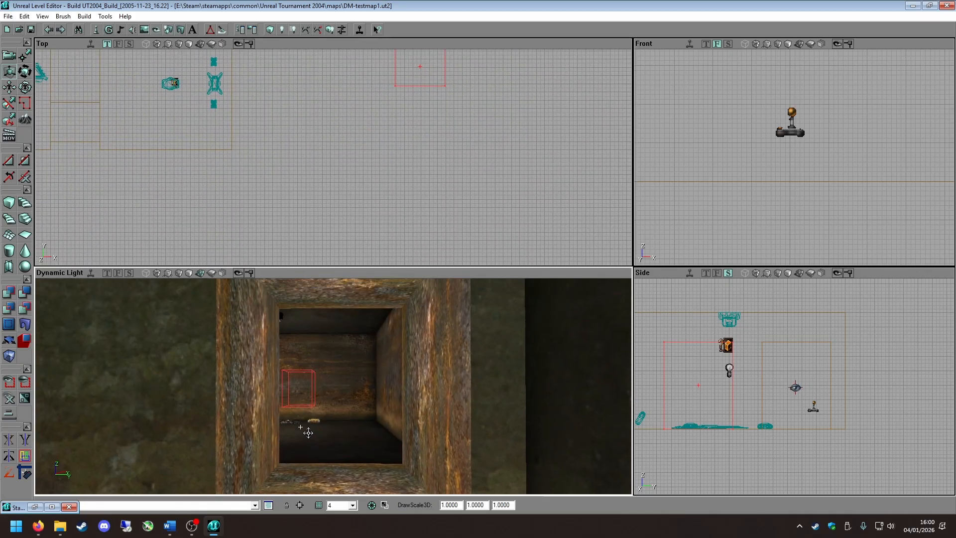
left_click(330, 30)
Inspect the corridor's opening, floor and side walls from the first room in the 3D view.
right_click_drag(337, 314, 275, 377)
left_click_drag(287, 369, 286, 319)
right_click_drag(253, 408, 215, 436)
right_click_drag(417, 367, 349, 379)
left_click_drag(349, 379, 349, 353)
right_click_drag(348, 353, 440, 351)
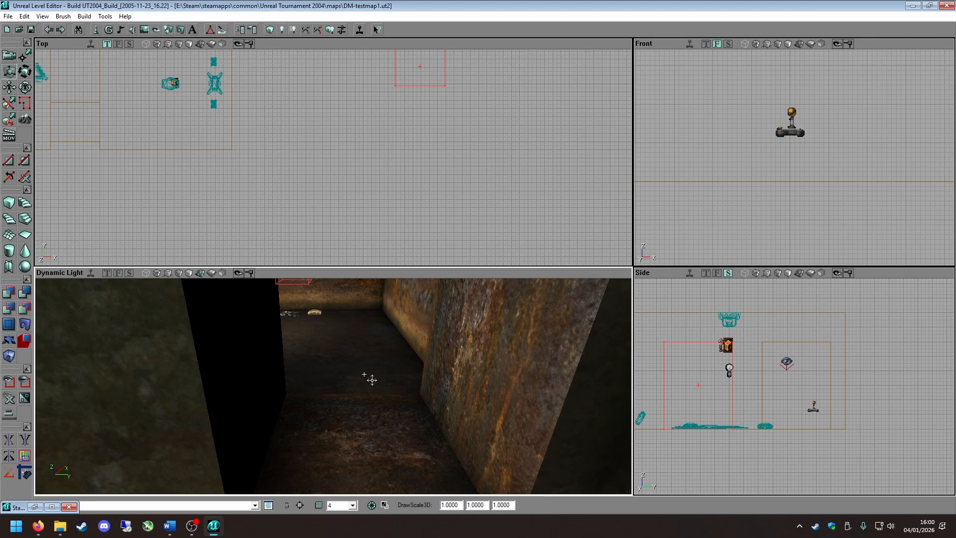
right_click_drag(364, 374, 364, 339)
left_click_drag(364, 338, 364, 398)
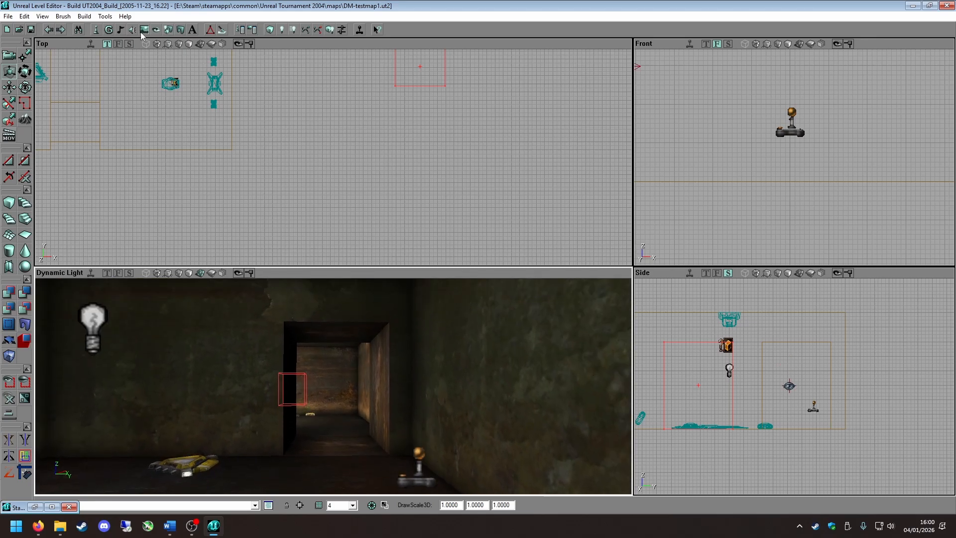
Choose the xPawn actor class, found under Pawn and UnrealPawn, as the actor to place.
left_click(103, 31)
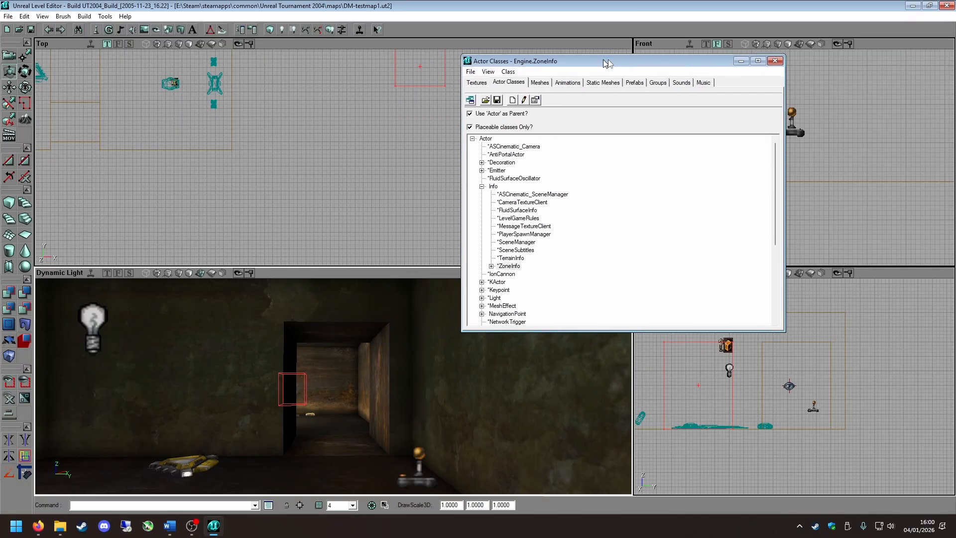
left_click_drag(605, 61, 720, 55)
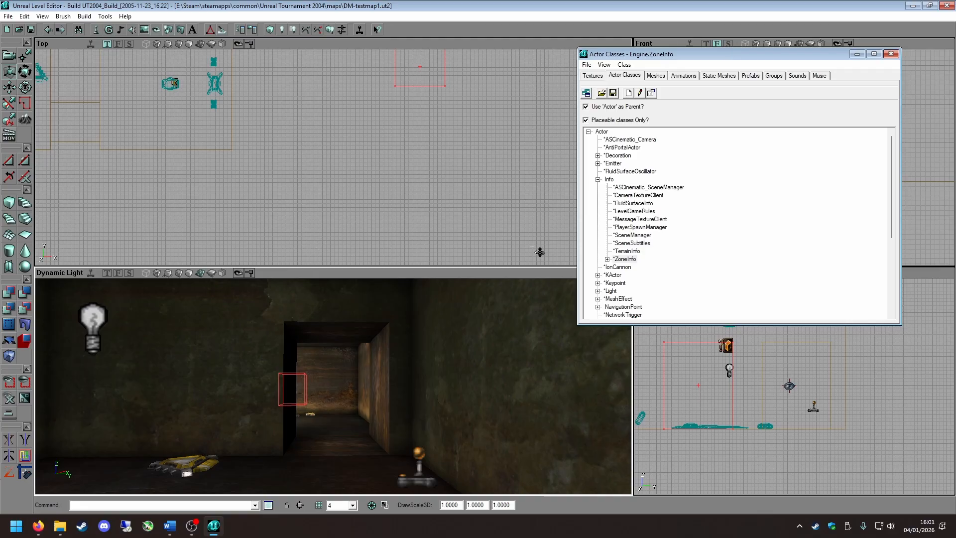
left_click(598, 180)
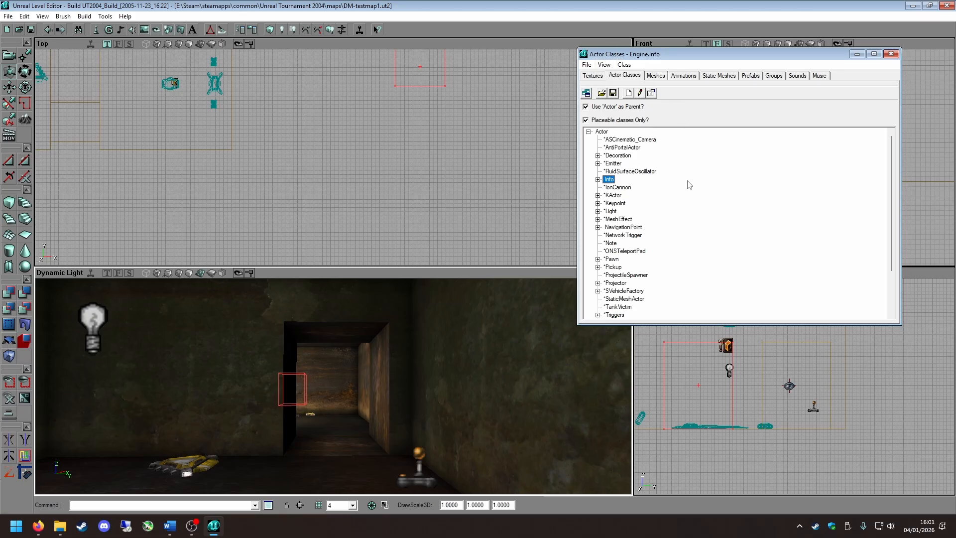
scroll(634, 181, "down", 1)
left_click(598, 235)
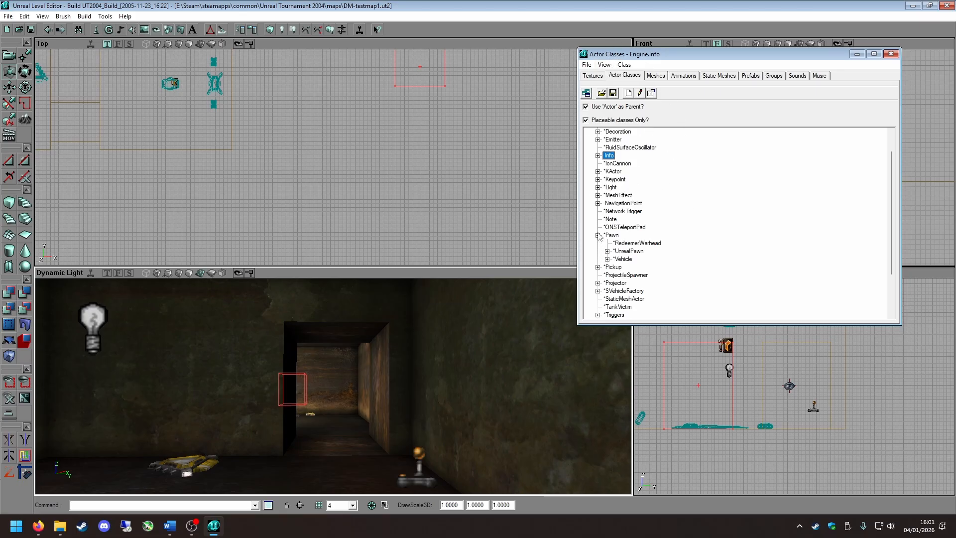
left_click(607, 251)
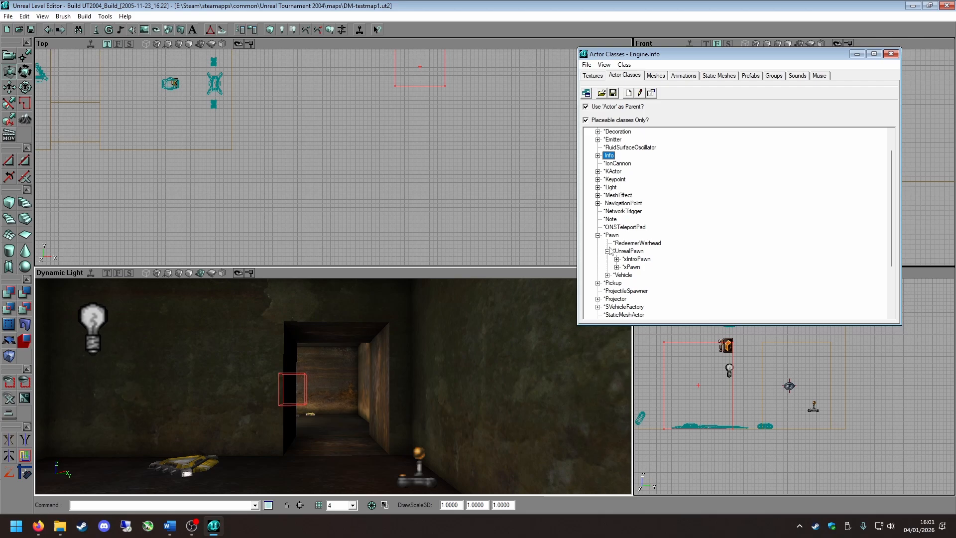
left_click(633, 268)
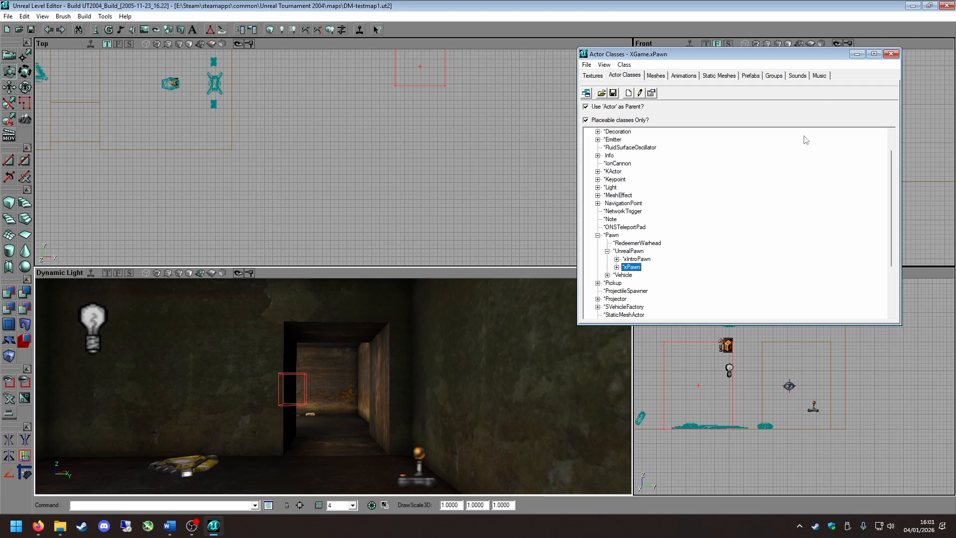
left_click(891, 54)
Place an xPawn on the first room's floor at the corridor entrance.
right_click_drag(429, 294, 429, 329)
right_click_drag(341, 405, 349, 409)
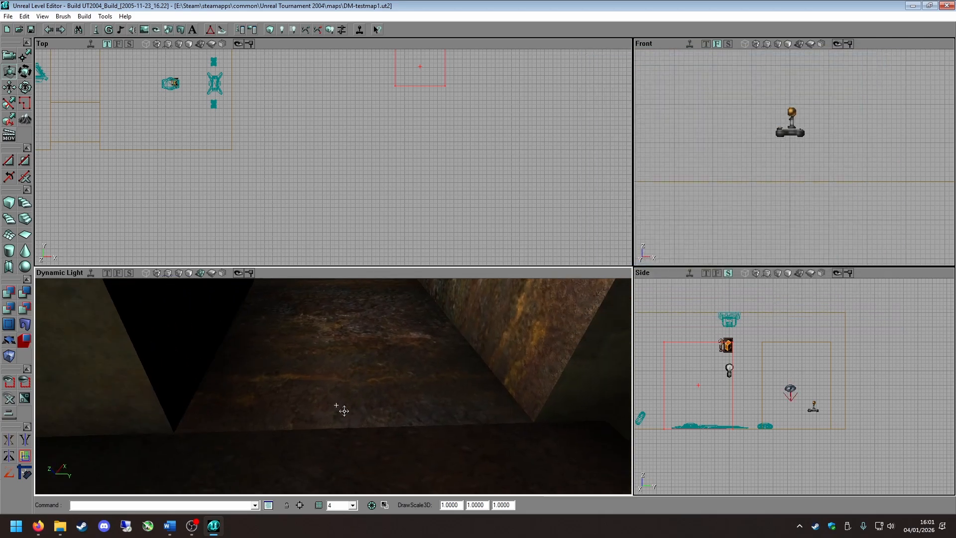
right_click(338, 438)
left_click(399, 275)
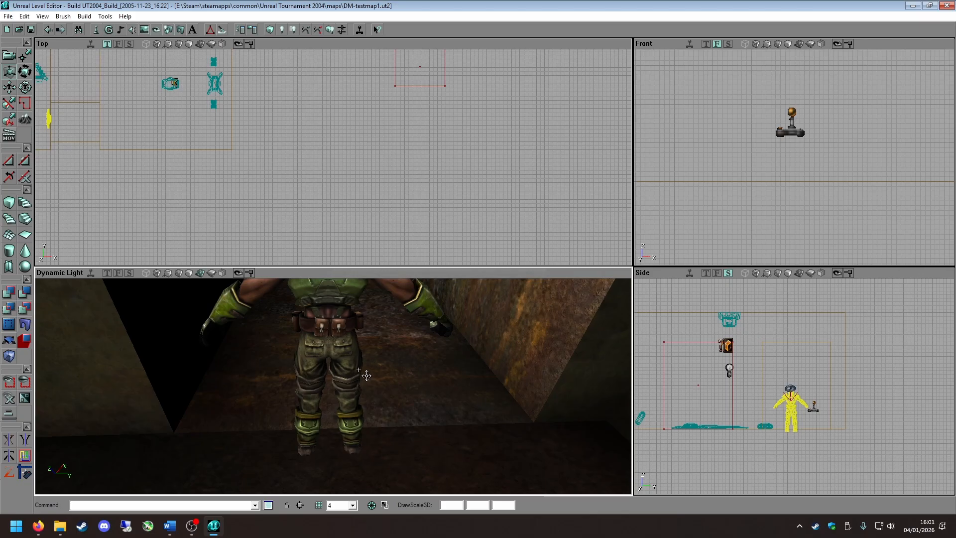
Examine the pawn from inside the corridor and from the second room to compare its size with the opening.
right_click_drag(328, 350, 328, 319)
left_click_drag(328, 319, 328, 359)
left_click_drag(338, 418, 379, 349)
left_click(348, 389)
mouse_move(347, 403)
left_mouse_down()
mouse_move(449, 403)
mouse_move(409, 399)
mouse_move(388, 364)
mouse_move(348, 403)
left_mouse_up()
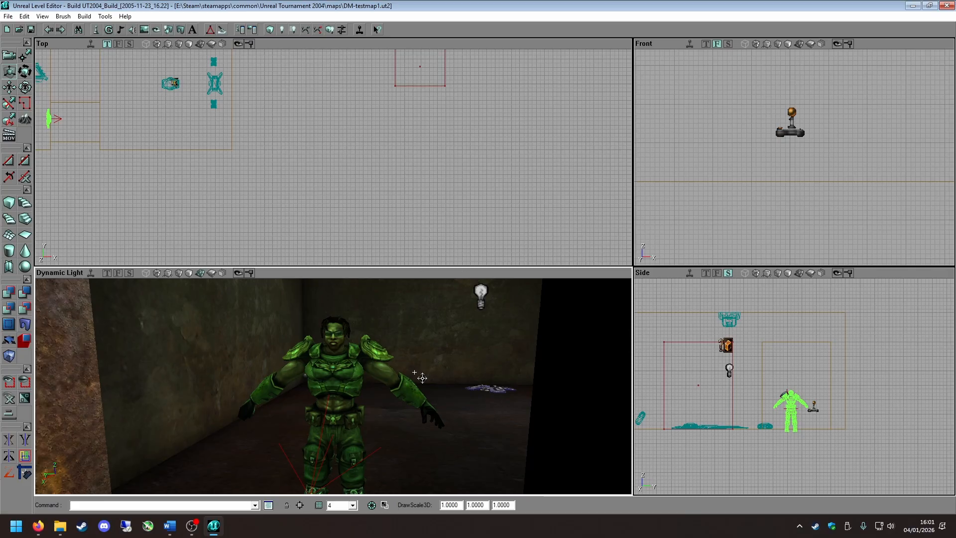
mouse_move(386, 402)
left_mouse_down()
mouse_move(378, 391)
mouse_move(384, 414)
mouse_move(389, 399)
left_mouse_up()
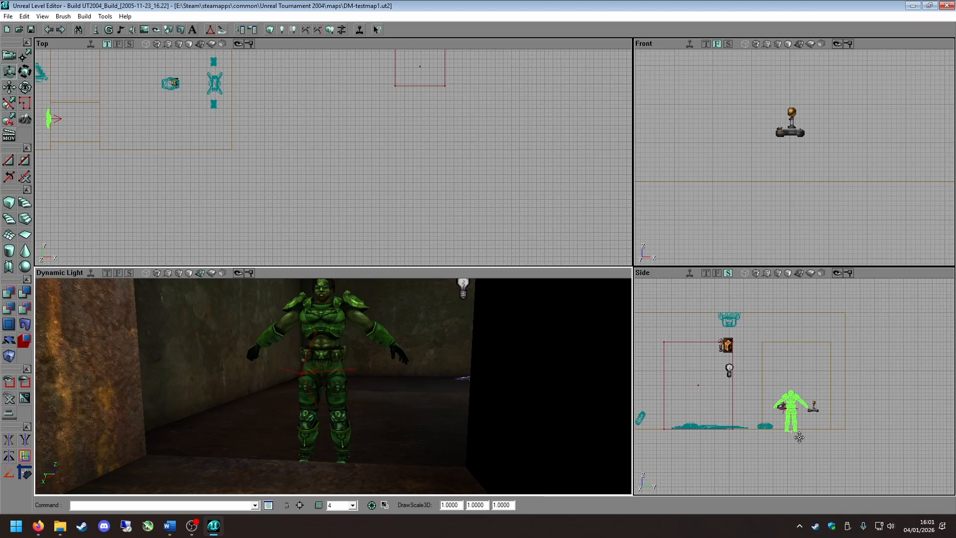
left_click_drag(800, 438, 810, 388)
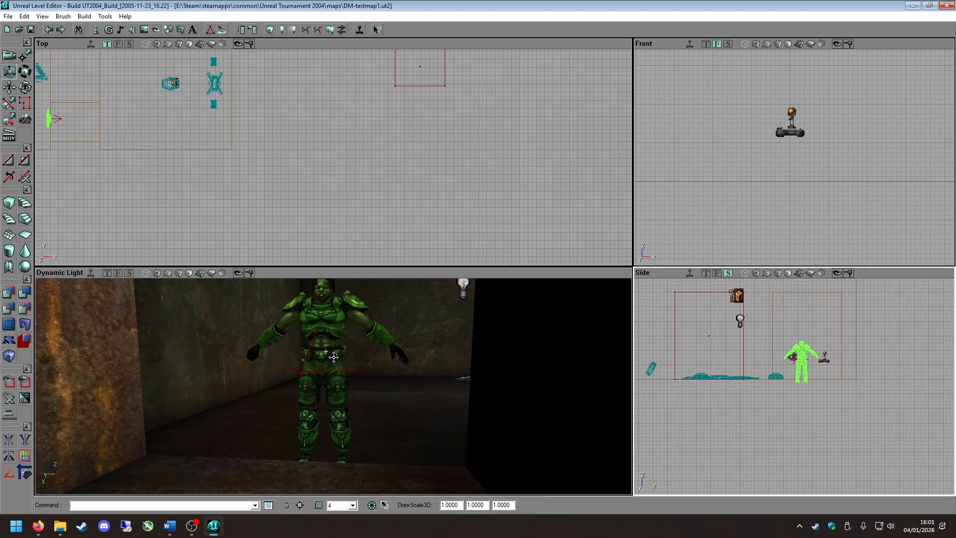
left_click_drag(355, 344, 354, 373)
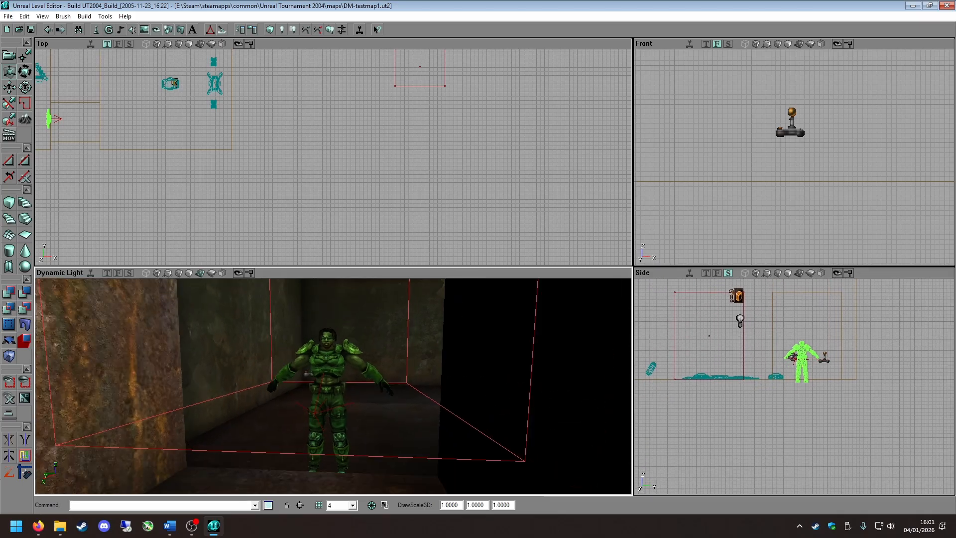
mouse_move(376, 325)
left_mouse_down()
mouse_move(376, 354)
mouse_move(376, 303)
mouse_move(376, 333)
mouse_move(367, 304)
mouse_move(358, 356)
mouse_move(329, 409)
left_mouse_up()
left_click(367, 320)
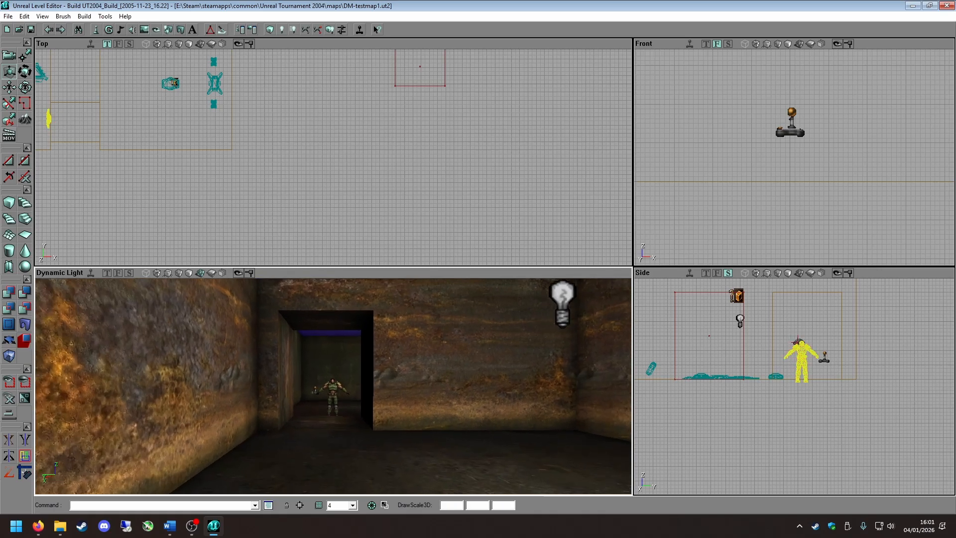
mouse_move(346, 373)
left_mouse_down()
mouse_move(346, 364)
mouse_move(346, 373)
left_mouse_up()
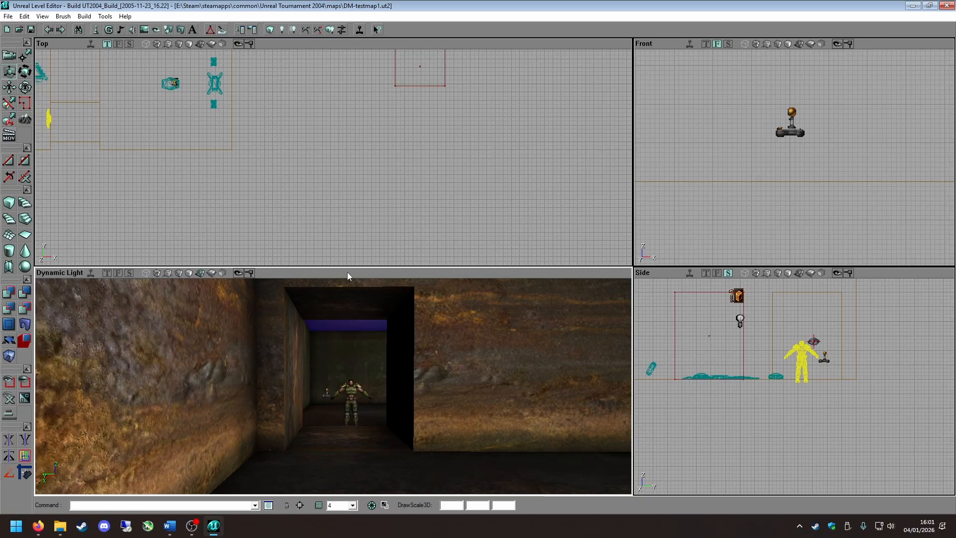
Try to lower the ceiling of the corridor brush in the side view, and undo the resize.
left_click(781, 320)
left_click(773, 315)
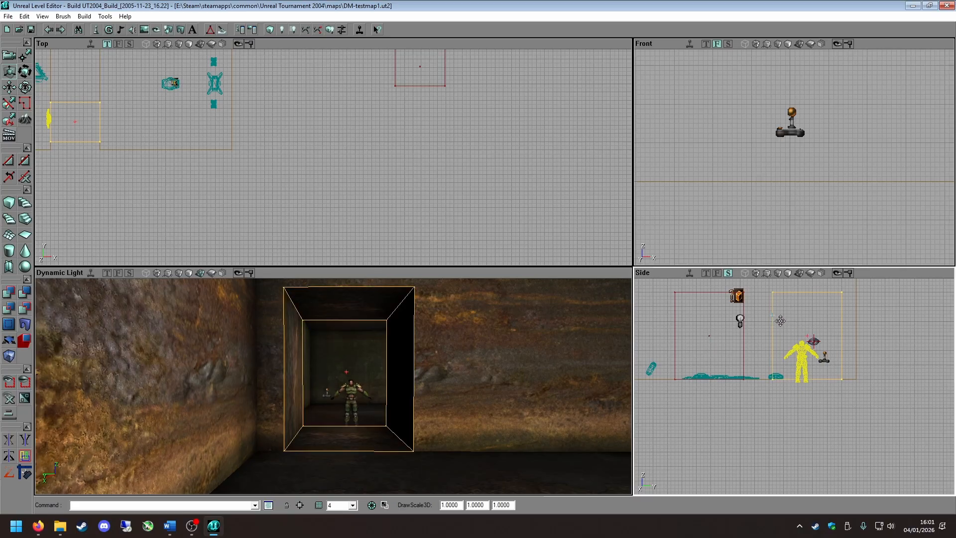
left_click_drag(809, 396, 795, 415)
scroll(807, 366, "up", 5)
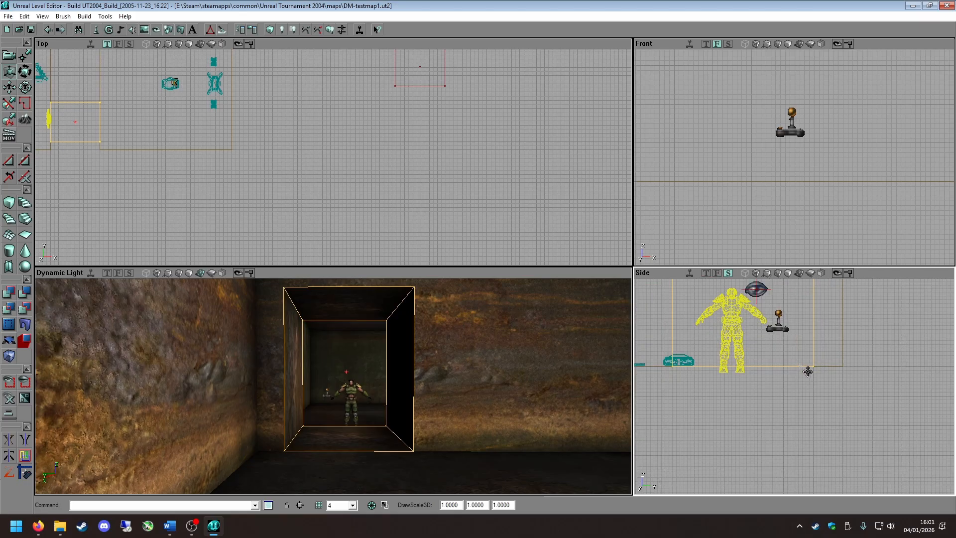
mouse_move(755, 407)
left_mouse_down("ctrl")
mouse_move(755, 335)
mouse_move(761, 353)
left_mouse_up("ctrl")
scroll(755, 361, "down", 5)
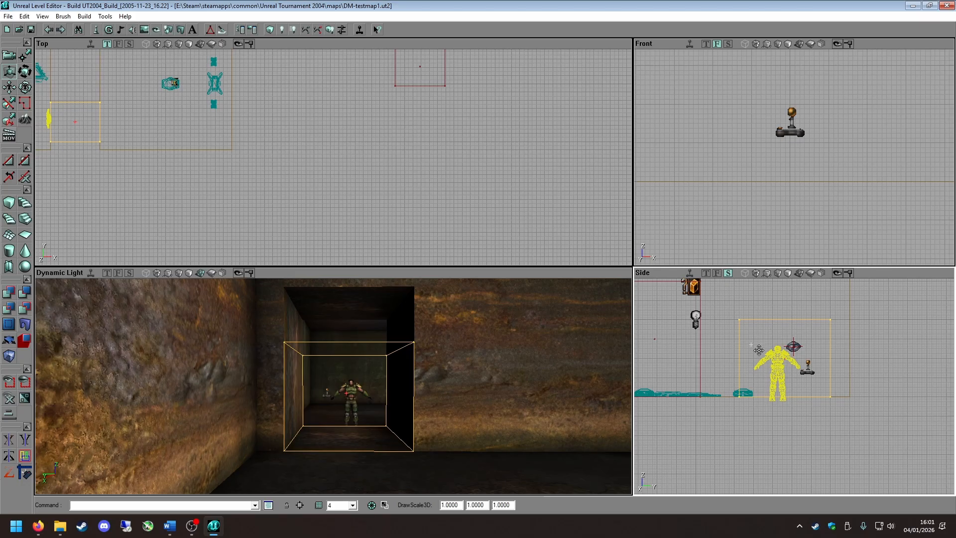
left_click(48, 30)
left_click(48, 29)
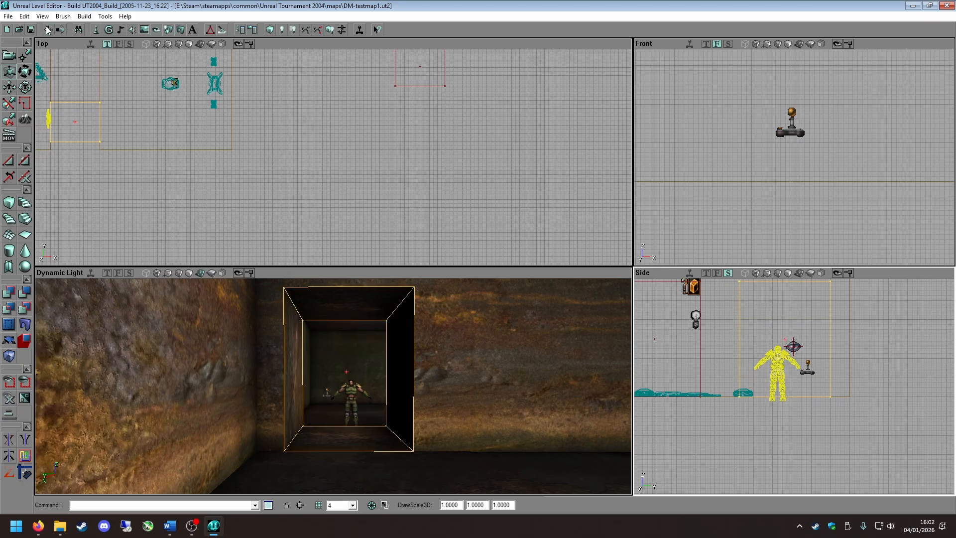
left_click_drag(780, 351, 795, 358)
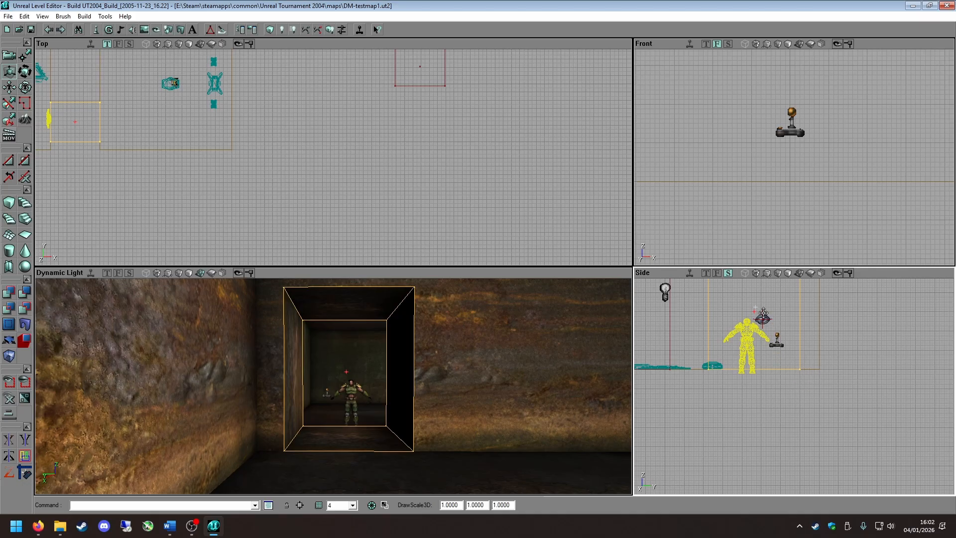
scroll(768, 321, "up", 1)
left_click_drag(738, 309, 738, 281)
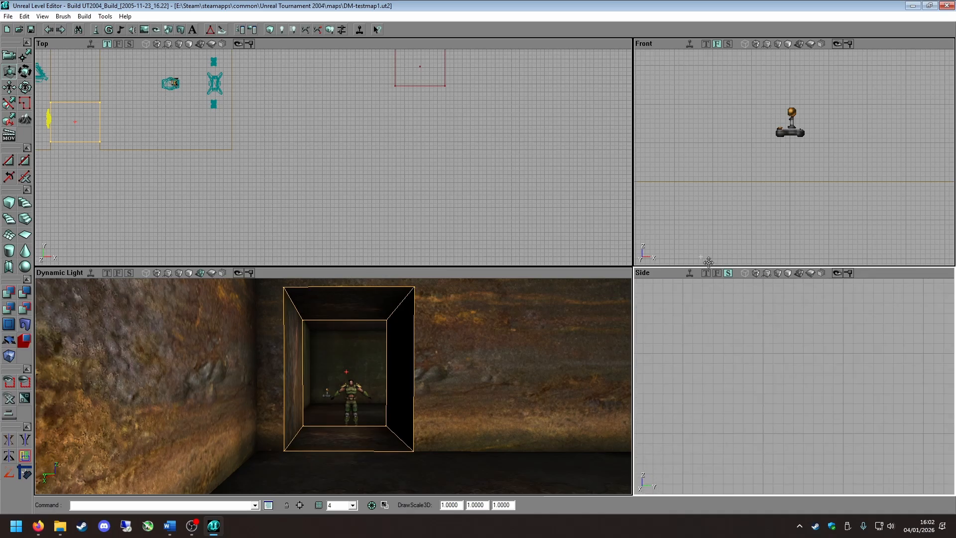
left_click_drag(746, 359, 791, 418)
mouse_move(741, 344)
left_mouse_down()
mouse_move(771, 362)
mouse_move(764, 381)
mouse_move(790, 366)
left_mouse_up()
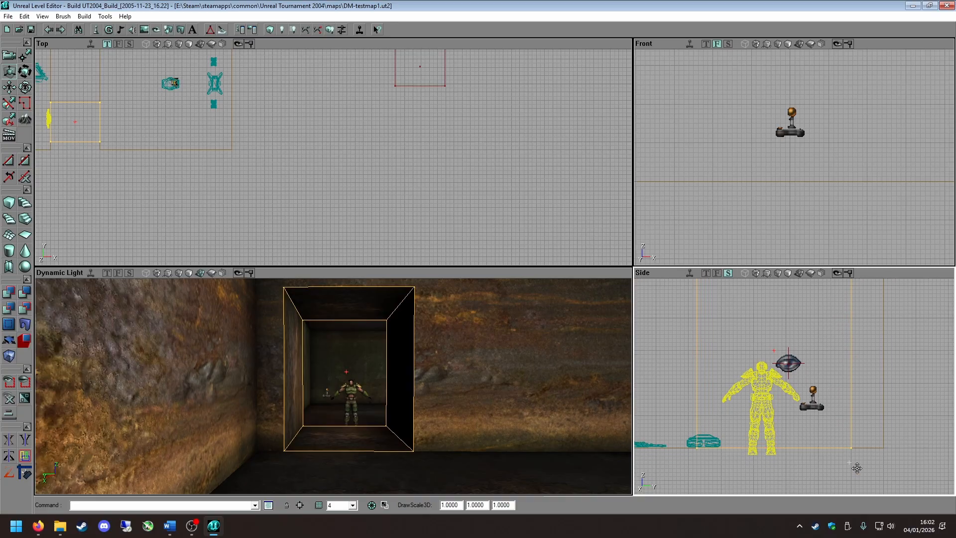
left_click_drag(857, 468, 848, 428)
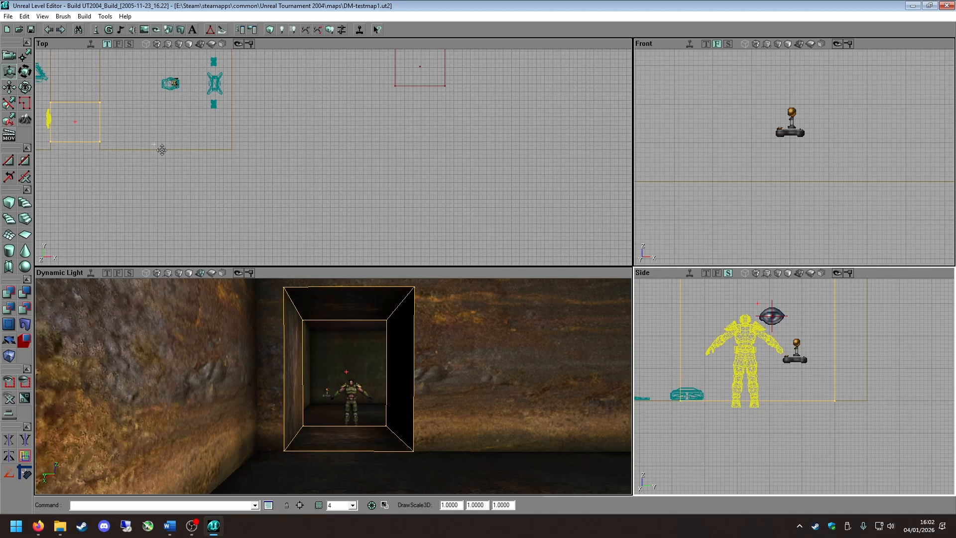
Widen the corridor brush slightly along the side facing the middle of the rooms, and rebuild the map geometry.
left_click_drag(162, 150, 420, 165)
scroll(306, 154, "up", 3)
left_click_drag(306, 154, 289, 235)
scroll(305, 153, "up", 3)
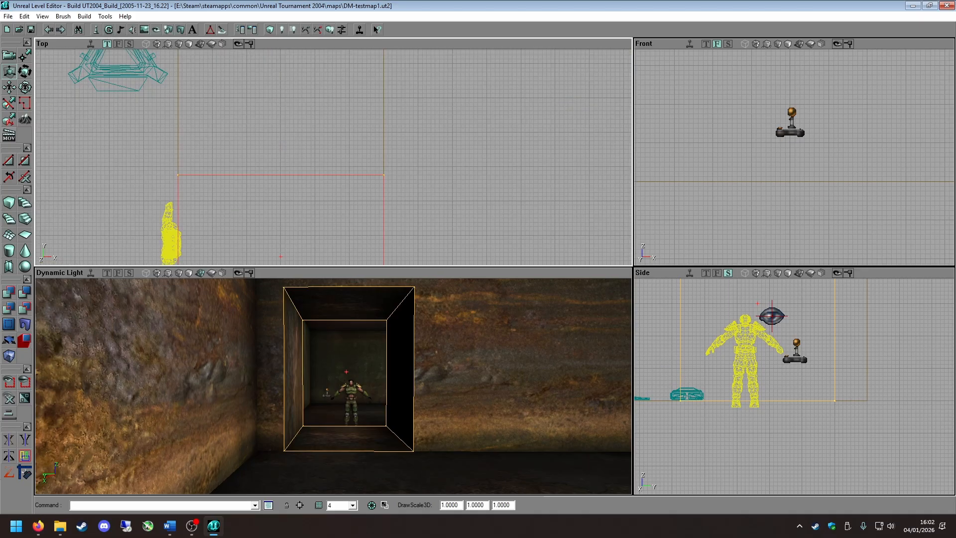
left_click_drag(309, 154, 309, 158)
left_click_drag(309, 158, 309, 49, "ctrl")
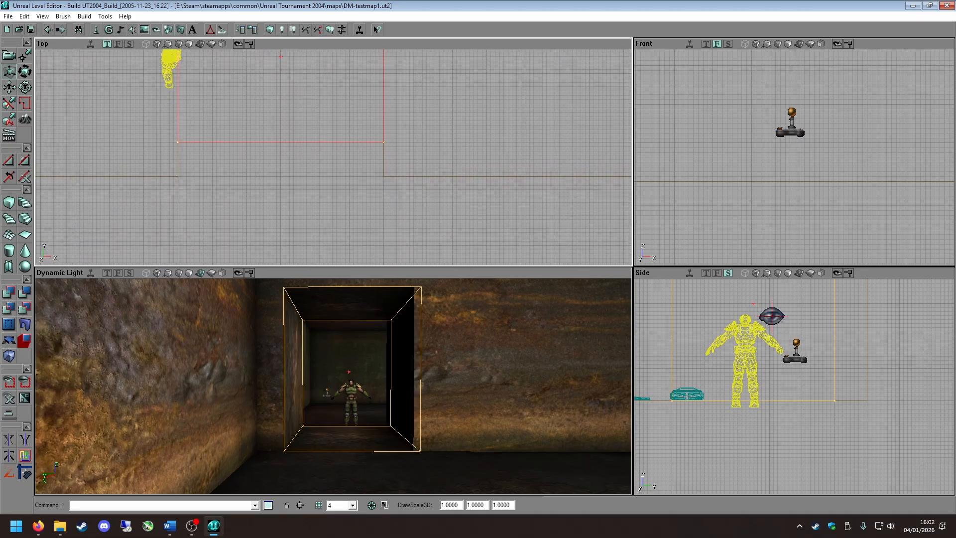
left_click(329, 29)
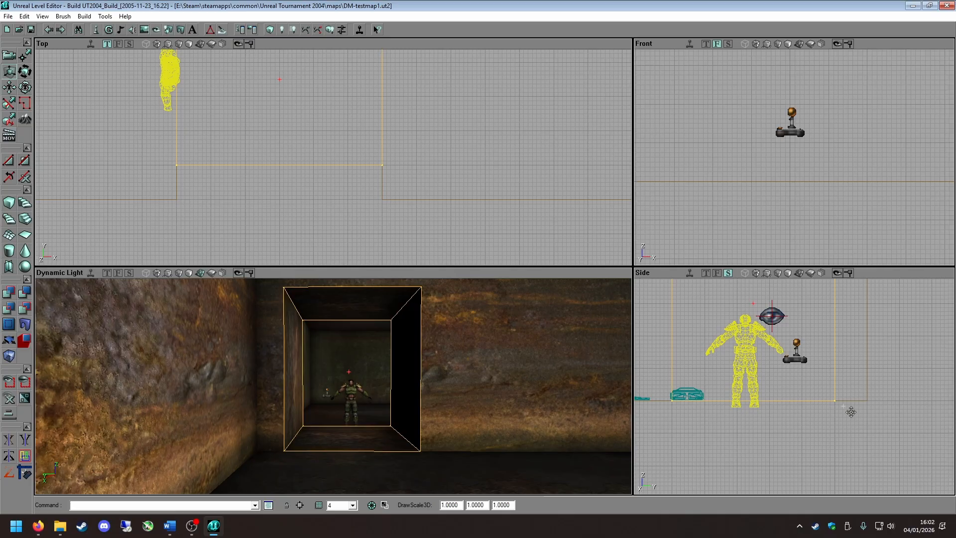
Lower the corridor brush's ceiling to about two thirds of its height, using its lower corner as the fixed point.
mouse_move(830, 419)
left_mouse_down()
mouse_move(784, 365)
mouse_move(785, 378)
mouse_move(797, 378)
left_mouse_up()
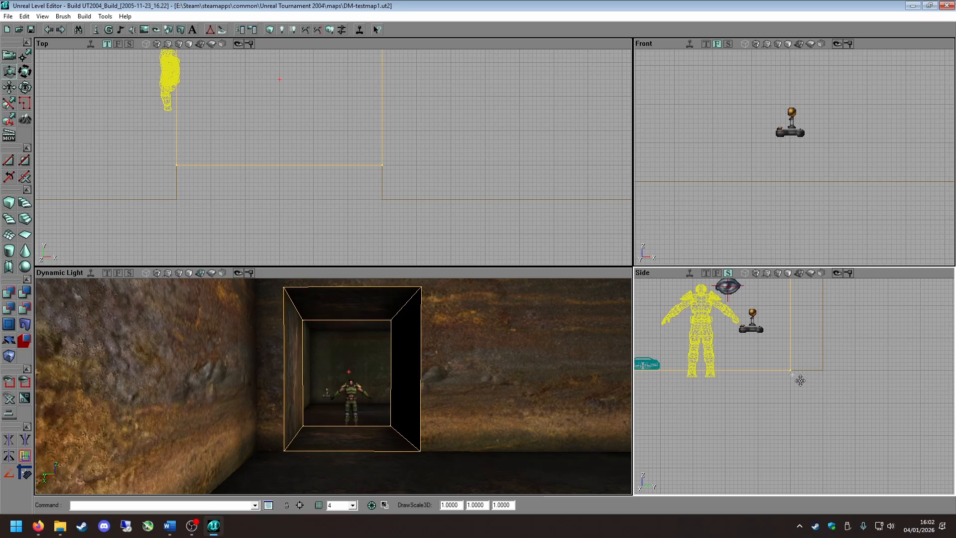
scroll(817, 430, "up", 5)
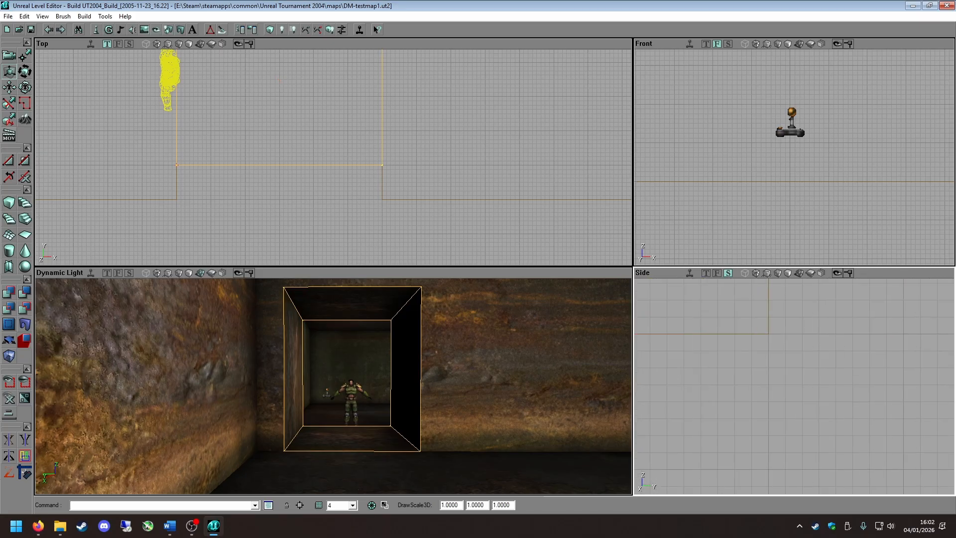
scroll(732, 380, "down", 4)
left_click_drag(732, 380, 951, 348)
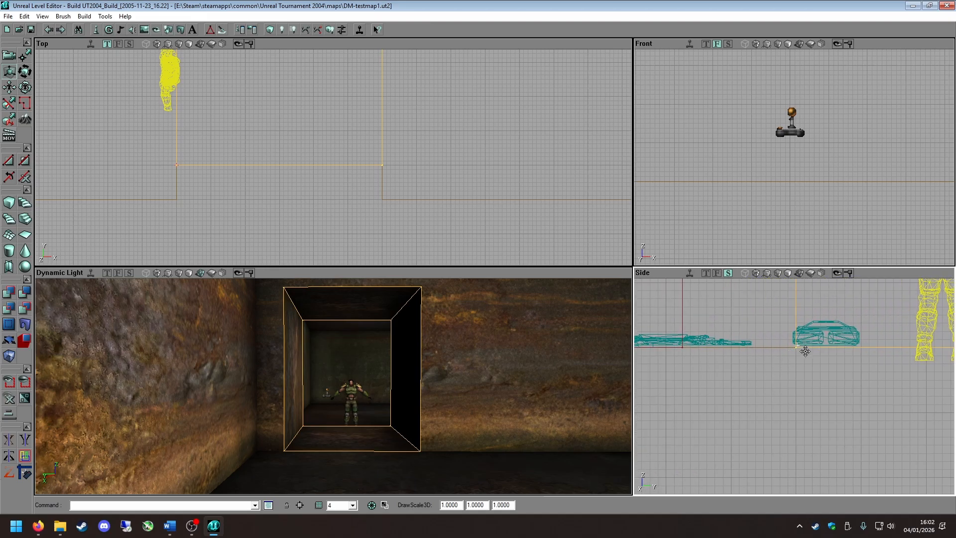
left_click_drag(854, 378, 641, 375)
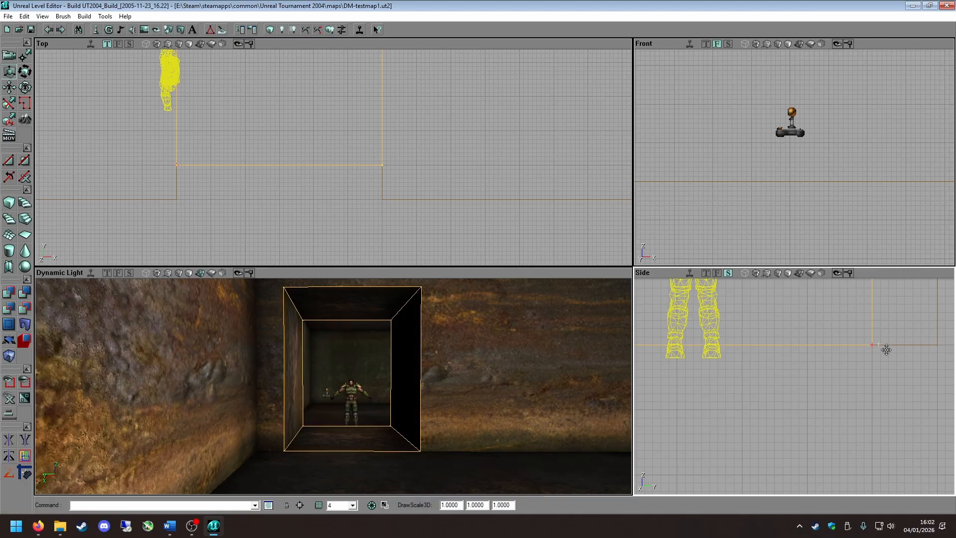
scroll(778, 395, "down", 3)
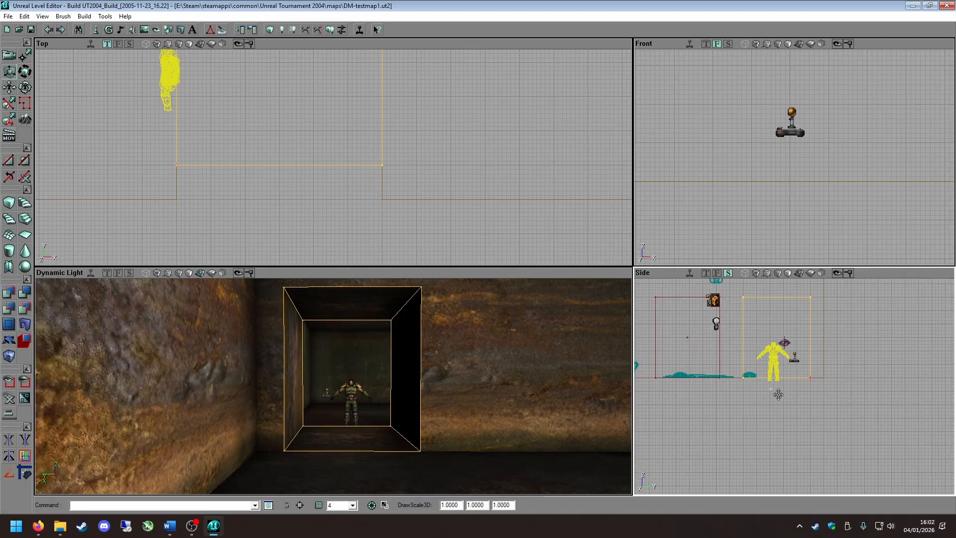
left_click(811, 408)
mouse_move(811, 408)
left_mouse_down("ctrl+shift")
mouse_move(803, 392)
mouse_move(815, 398)
mouse_move(803, 396)
mouse_move(810, 388)
mouse_move(814, 406)
left_mouse_up("ctrl+shift")
mouse_move(825, 389)
left_mouse_down("ctrl")
mouse_move(825, 420)
mouse_move(821, 387)
left_mouse_up("ctrl")
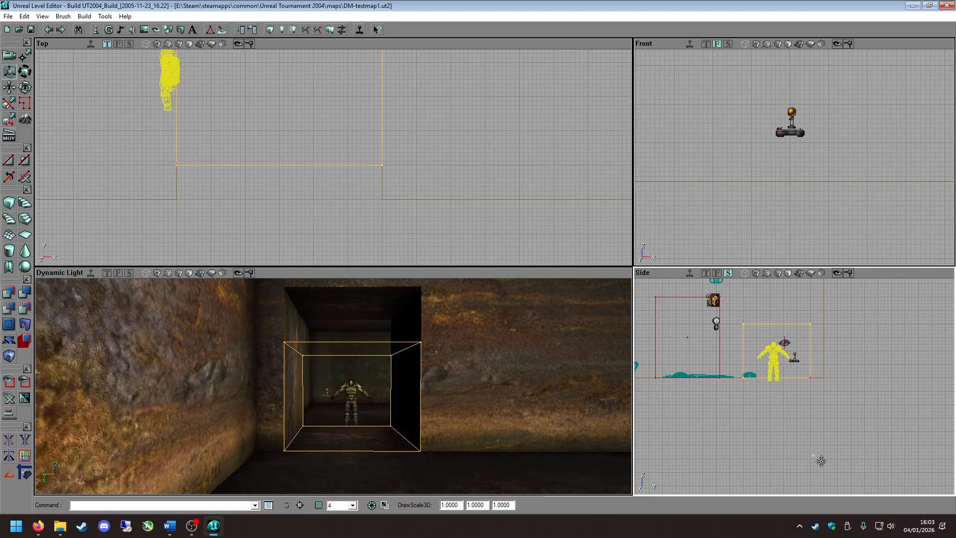
Reset the corridor brush's pivot, reselect the brush and set its lower corner vertex as the new pivot.
right_click(823, 377)
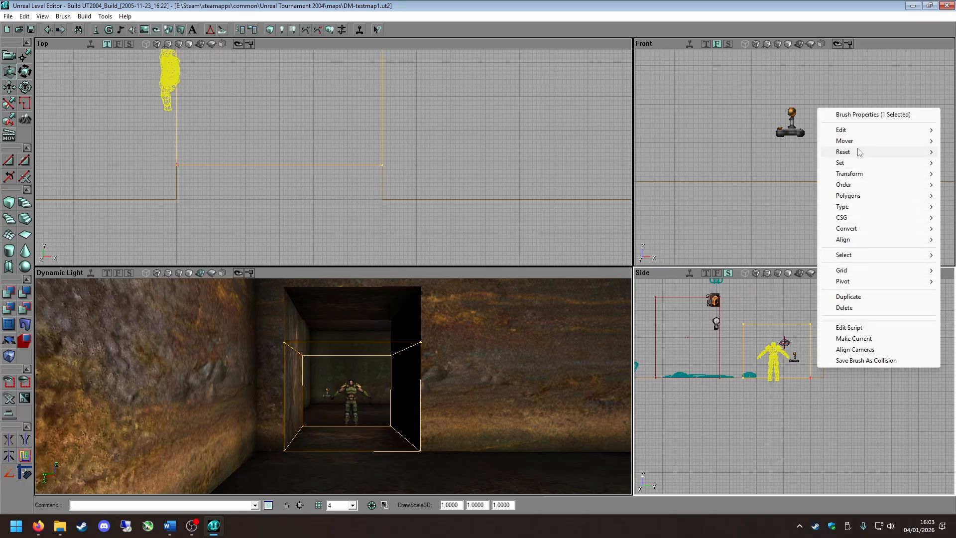
mouse_move(861, 152)
left_click(767, 163)
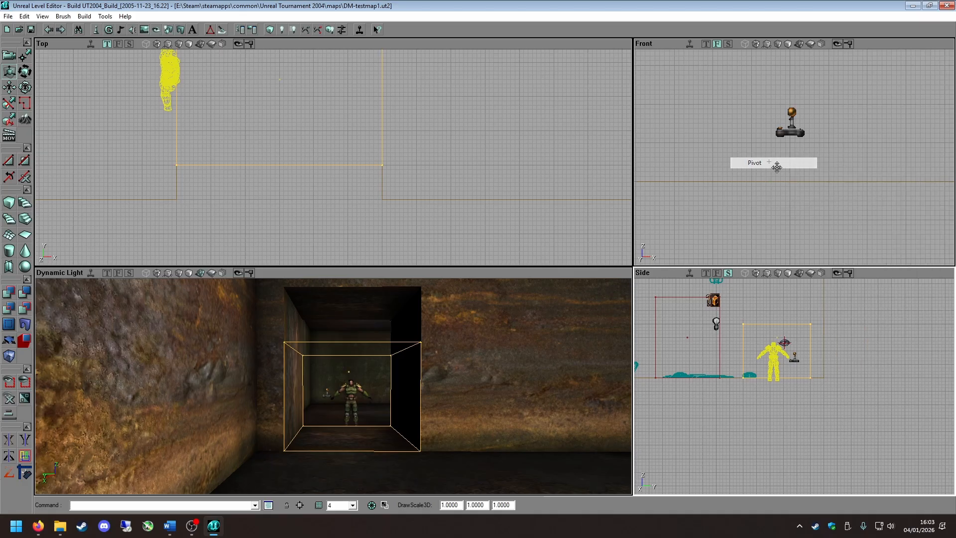
scroll(769, 369, "up", 5)
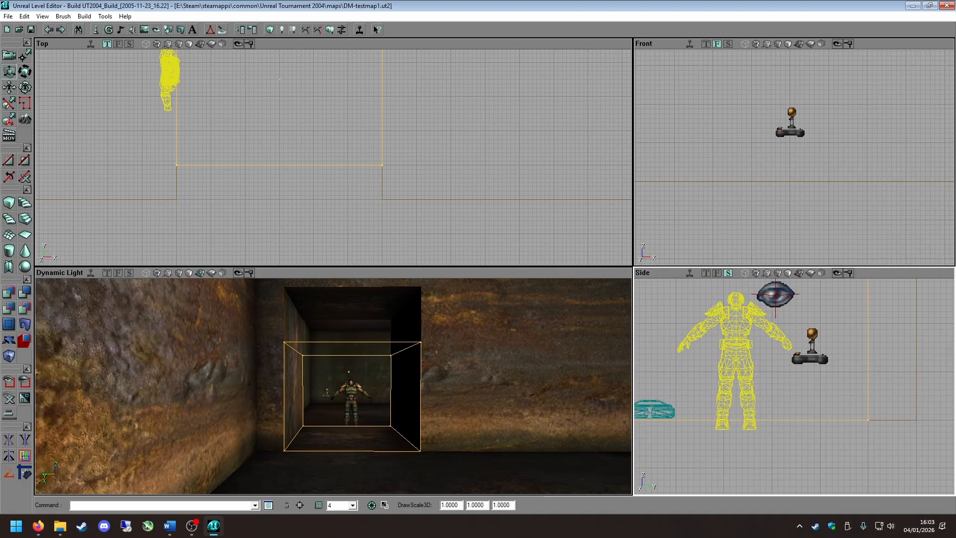
left_click(746, 315)
scroll(746, 315, "down", 3)
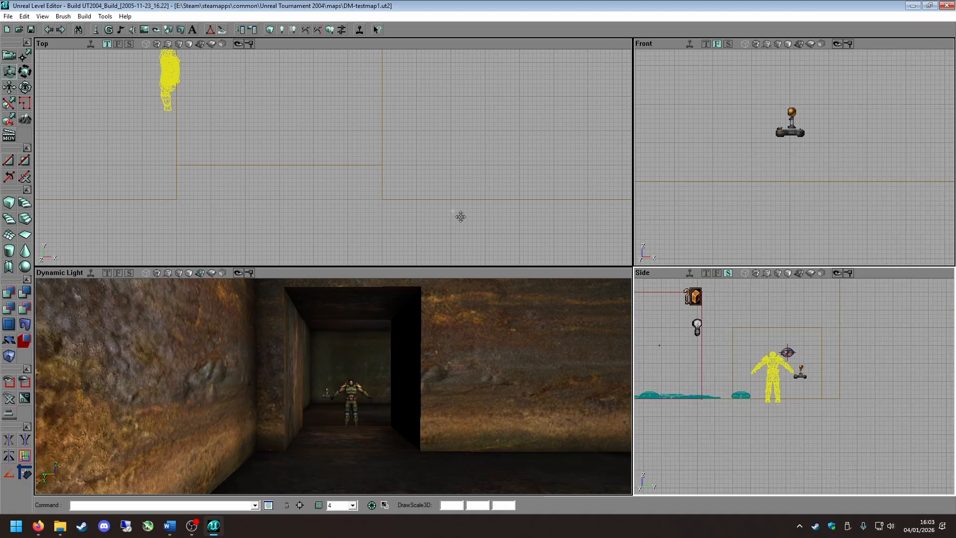
left_click(346, 171)
scroll(346, 171, "down", 3)
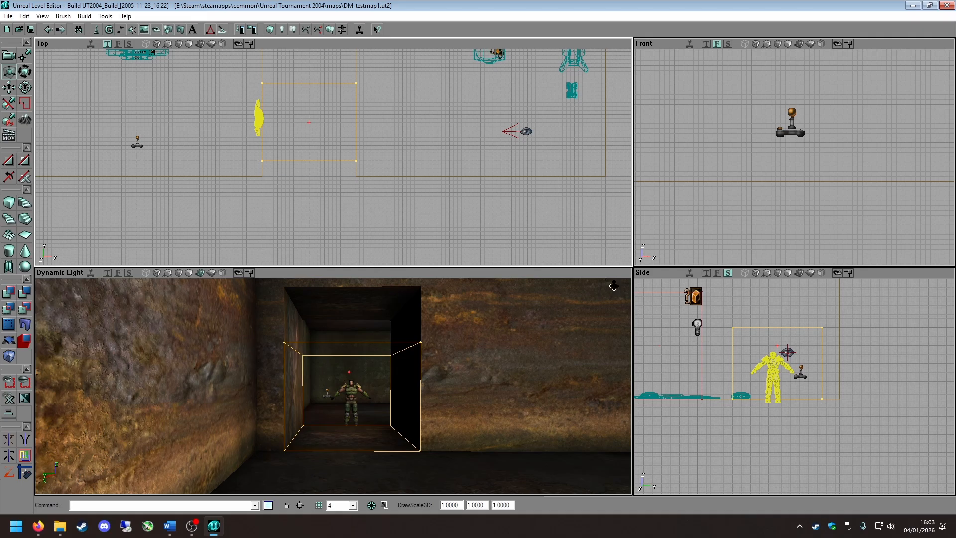
scroll(796, 370, "up", 5)
scroll(771, 317, "down", 3)
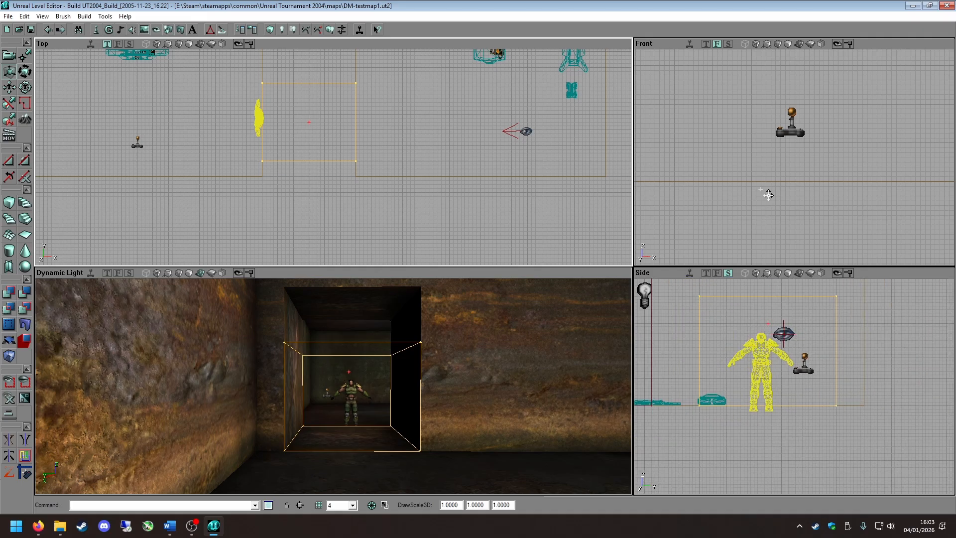
left_click(837, 405)
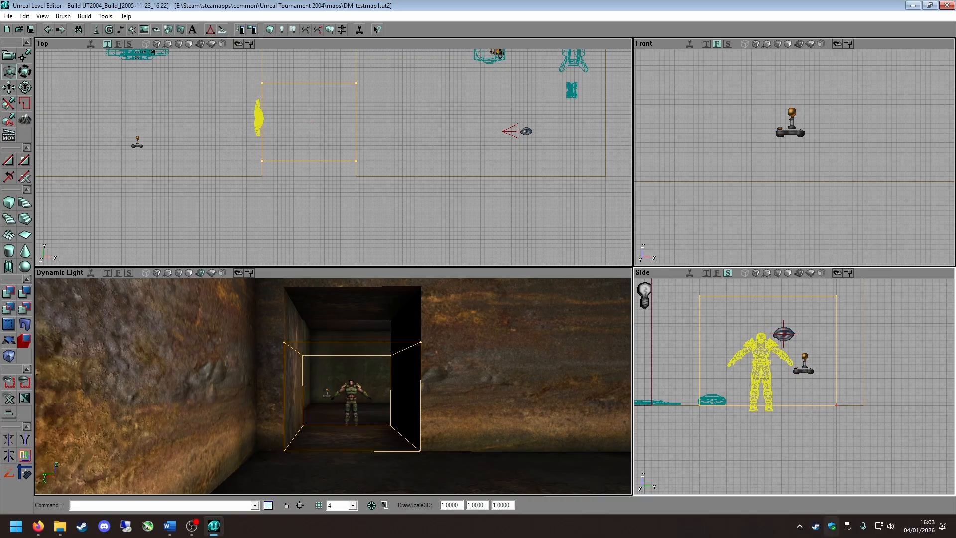
Raise the xPawn in the side view so that its feet rest on the floor line.
left_click(750, 356)
scroll(764, 434, "up", 5)
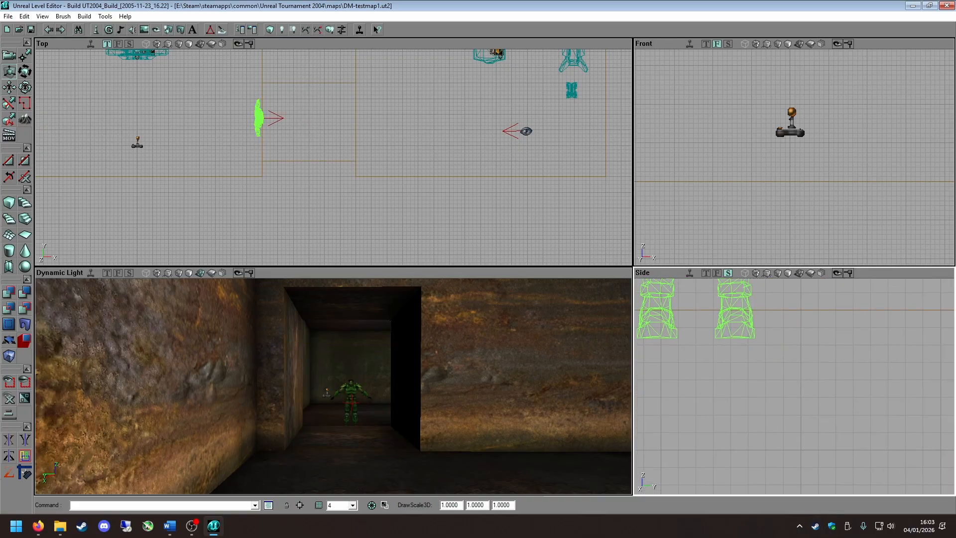
left_click_drag(745, 410, 745, 378)
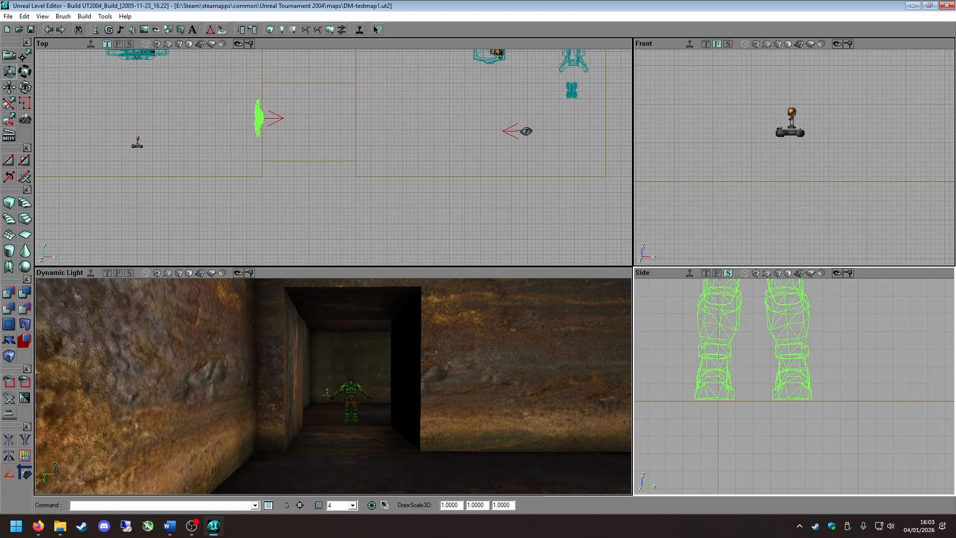
scroll(750, 415, "down", 5)
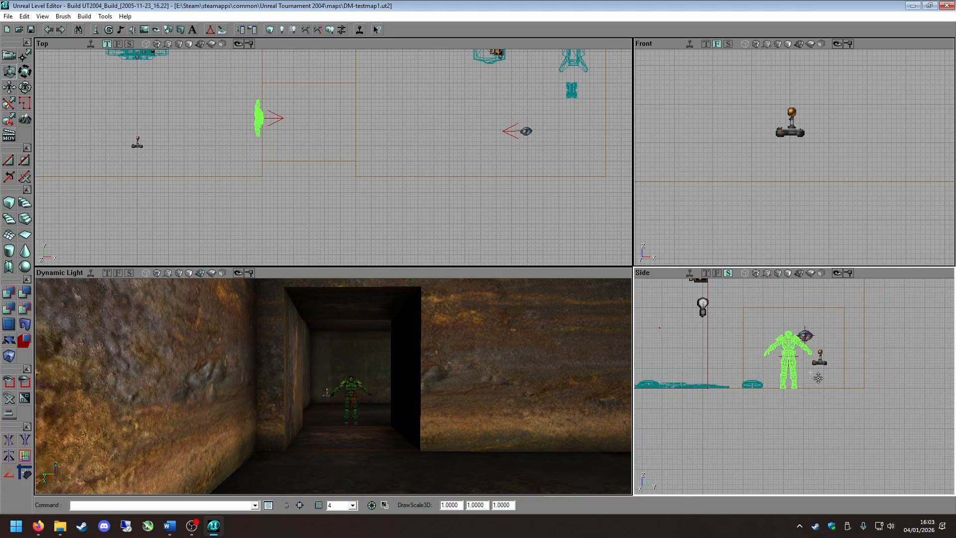
Reselect the corridor brush, check the pawn against its outline in 3D and rebuild the geometry with the lower ceiling.
left_click(772, 305)
left_click(772, 308)
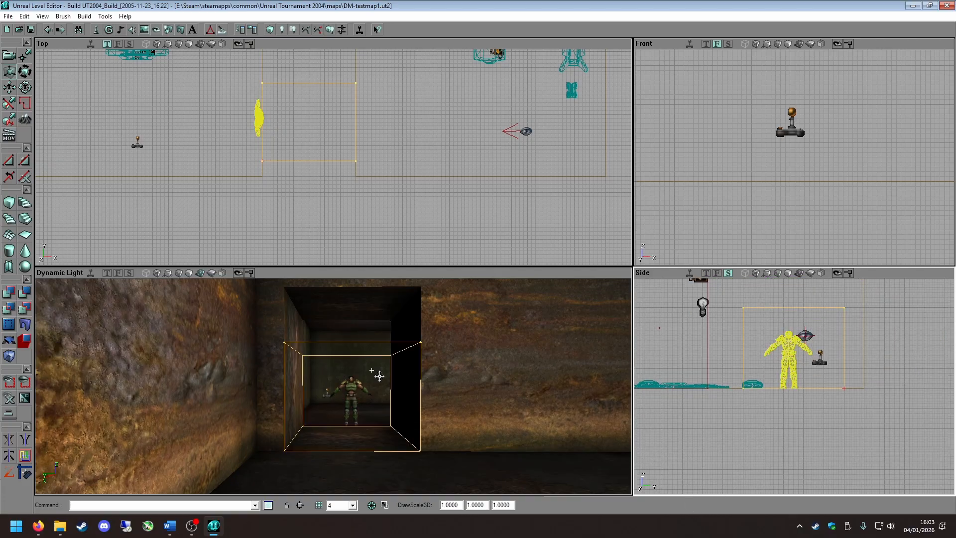
left_click_drag(342, 418, 362, 359)
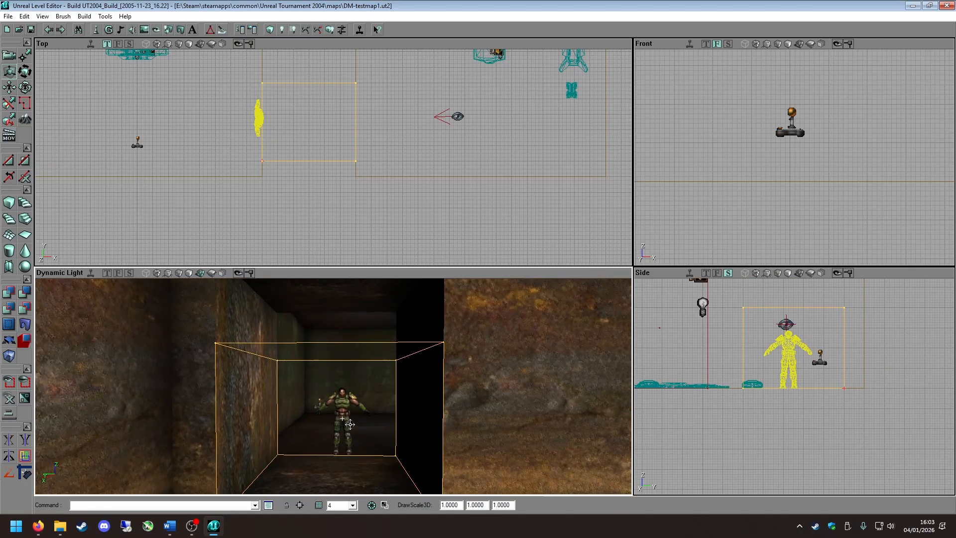
left_click(330, 30)
left_click_drag(401, 431, 388, 409)
Narrow the corridor brush from the side facing the middle of the rooms until its width about equals its height.
left_click_drag(332, 174, 314, 147)
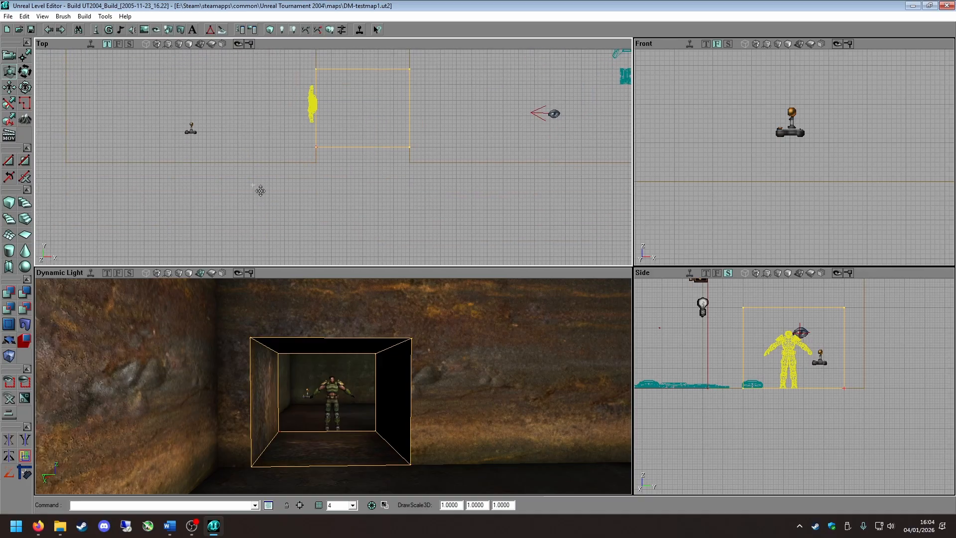
left_click_drag(261, 190, 244, 232)
scroll(278, 189, "up", 7)
scroll(284, 190, "down", 1)
left_click_drag(284, 191, 285, 225, "ctrl")
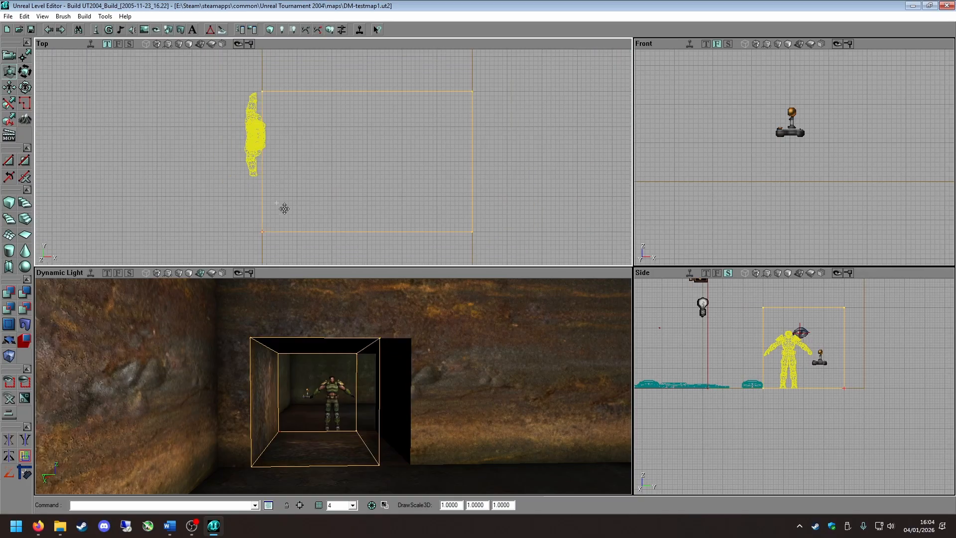
Centre the xPawn across the corridor entrance in the top view and rebuild the geometry with the narrower corridor.
left_click(260, 146)
left_click_drag(259, 175, 261, 199, "shift")
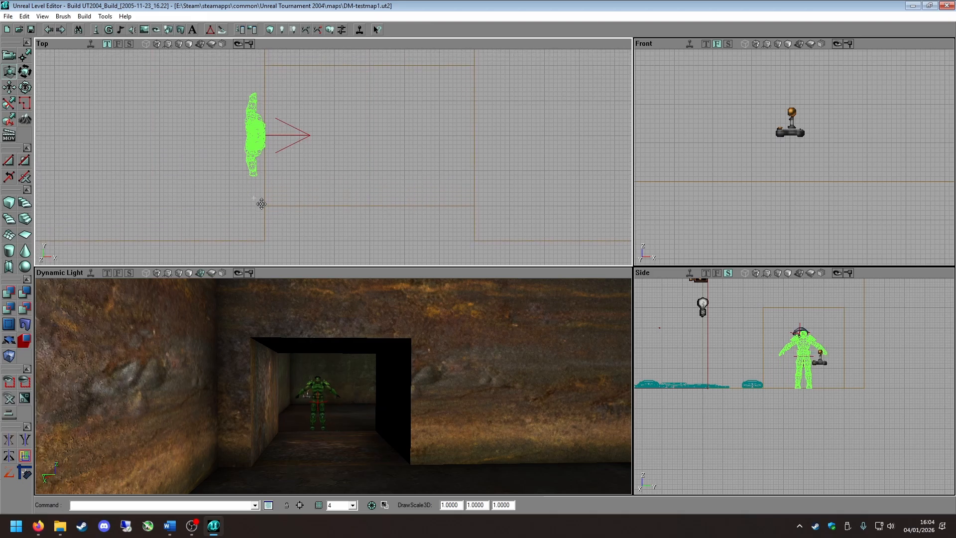
left_click(328, 361)
middle_click_drag(327, 362, 329, 350)
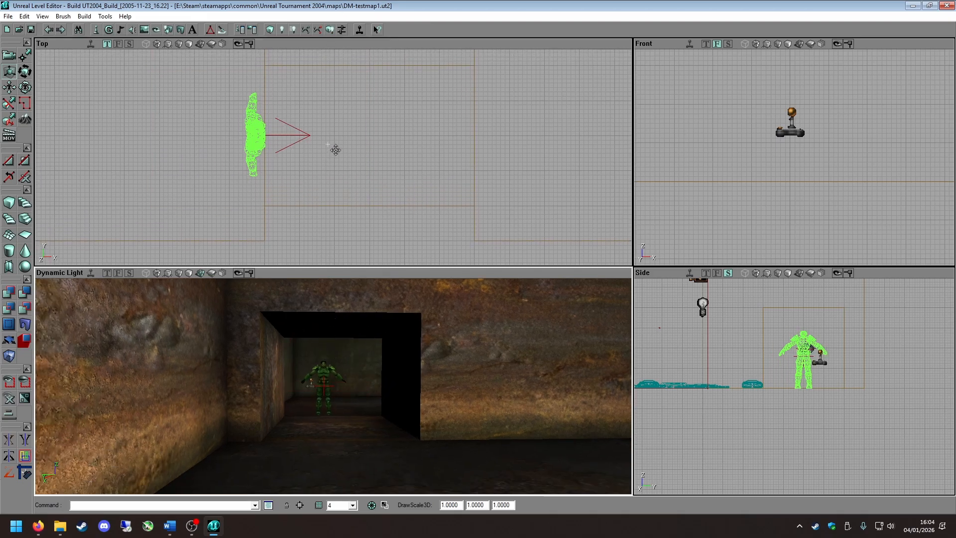
left_click(327, 31)
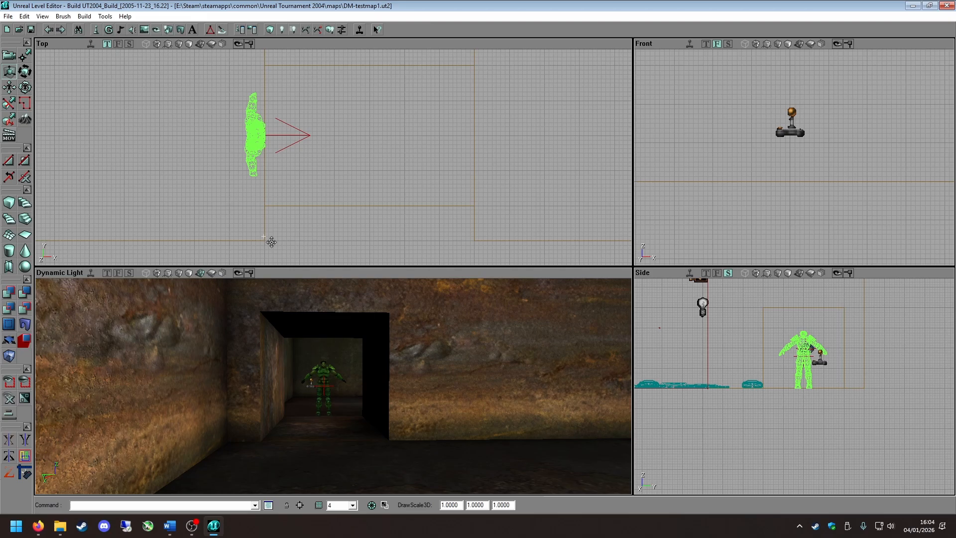
scroll(369, 165, "down", 3)
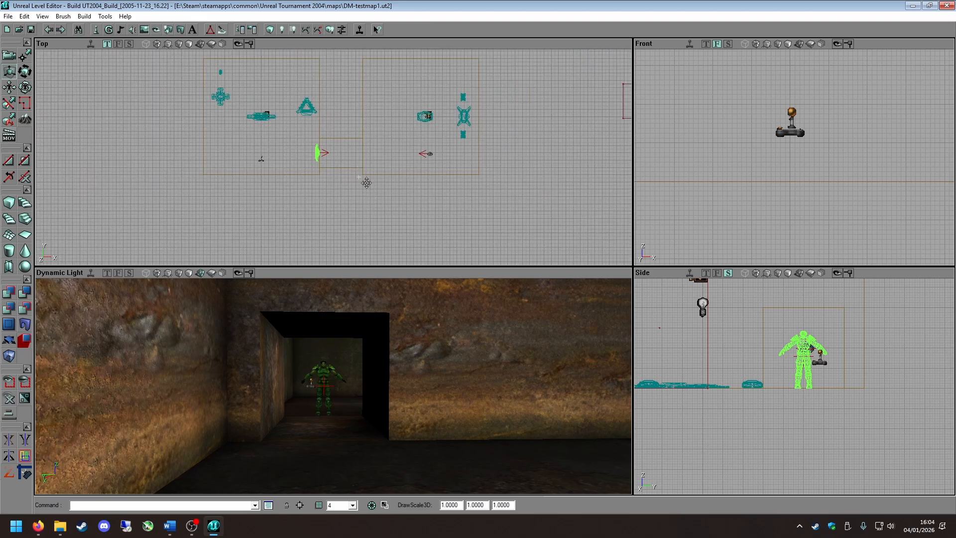
Rebuild the level and delete the xPawn standing at the corridor entrance.
left_click(331, 30)
left_click(317, 154)
key("Delete")
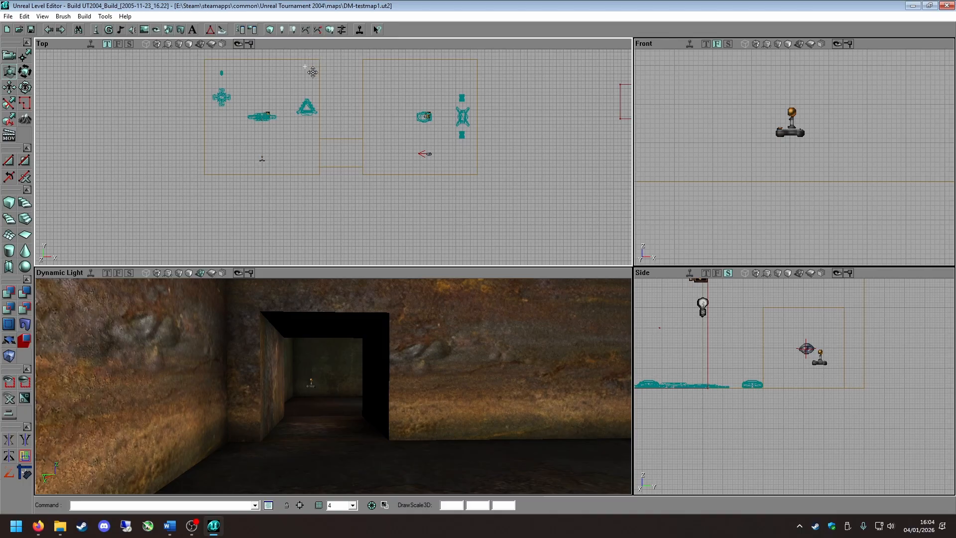
Turn the red builder brush into a cylinder with 16 sides.
right_click_drag(344, 354, 348, 379)
left_click_drag(348, 378, 348, 408)
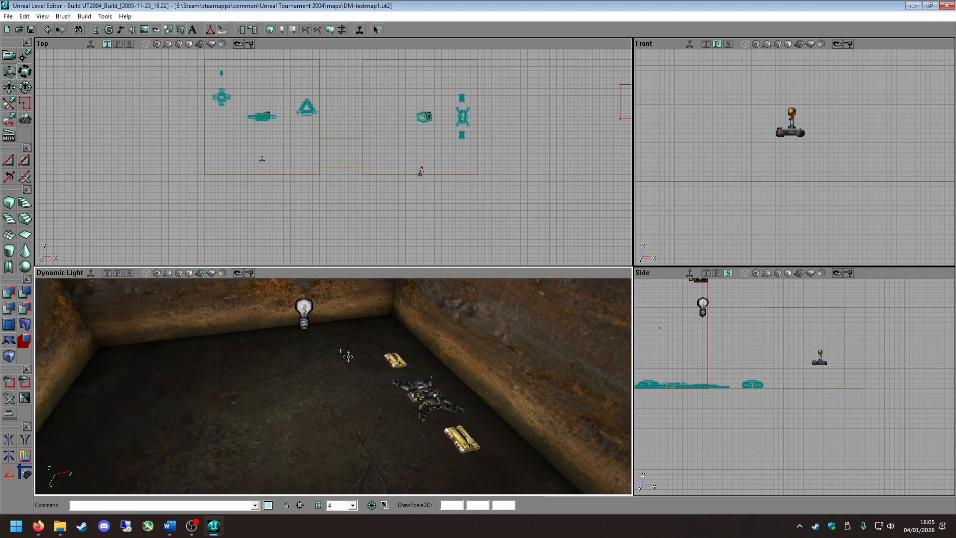
right_click_drag(349, 356, 393, 394)
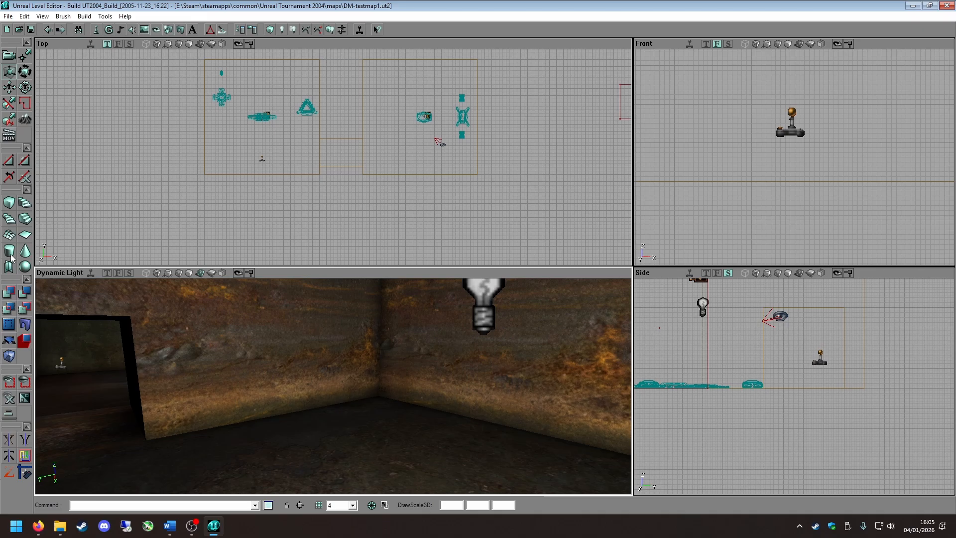
left_click(10, 204)
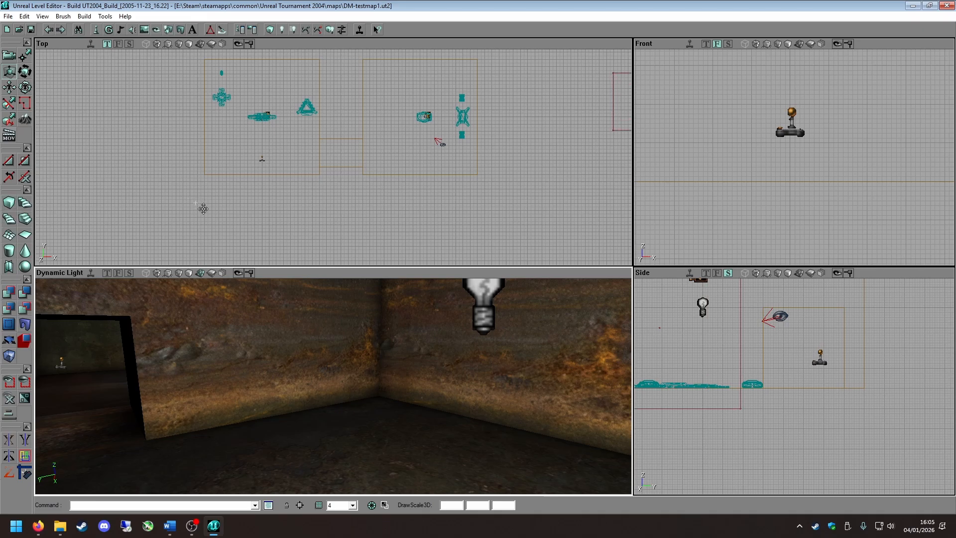
scroll(187, 239, "down", 2)
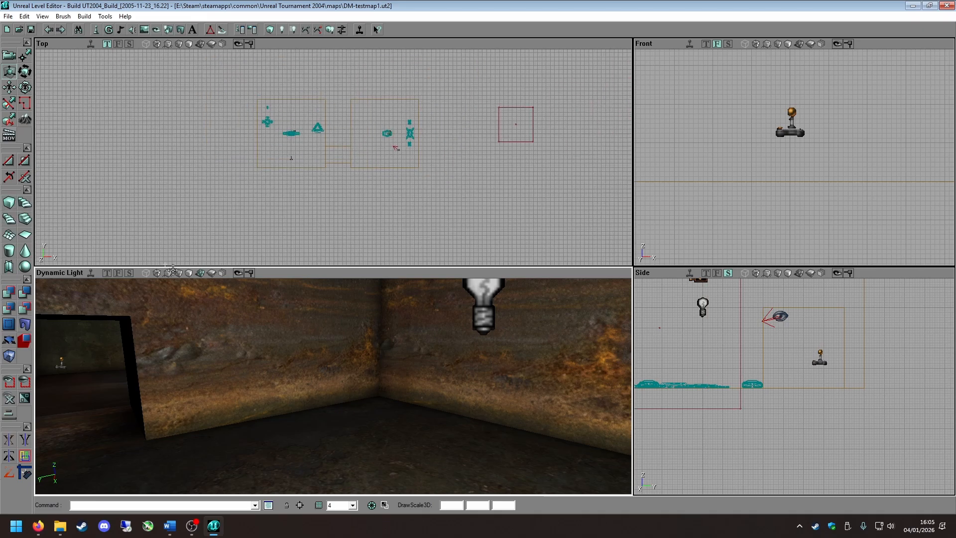
left_click(9, 252)
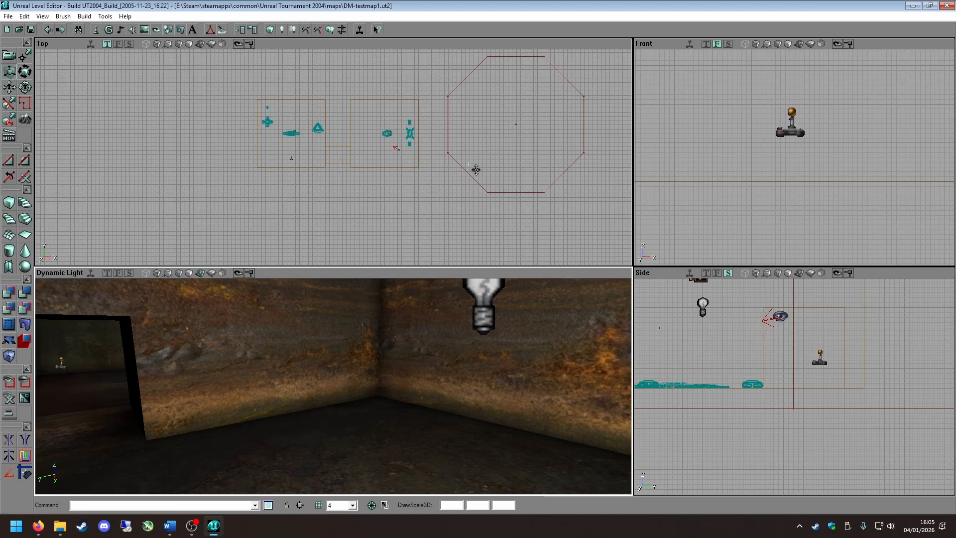
right_click(15, 253)
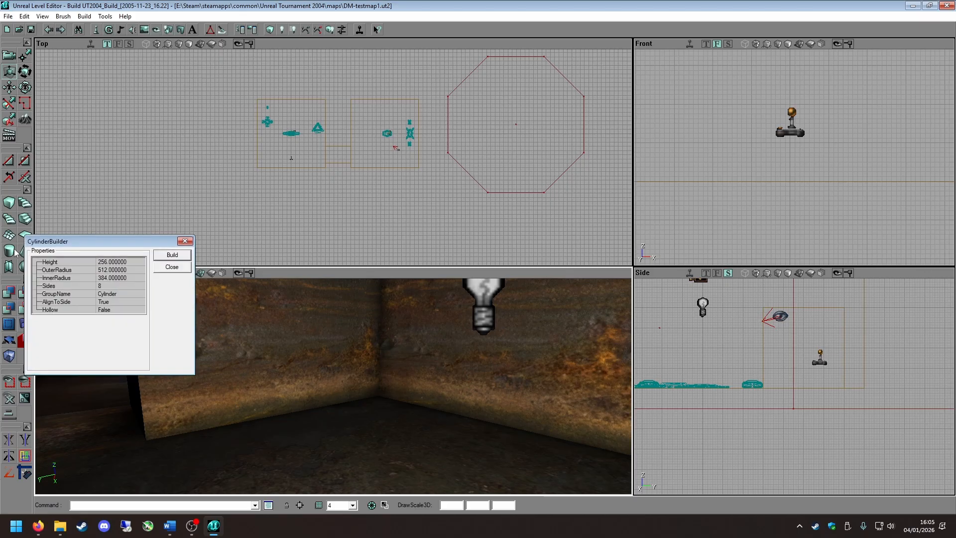
left_click(135, 287)
type("16")
left_click(172, 255)
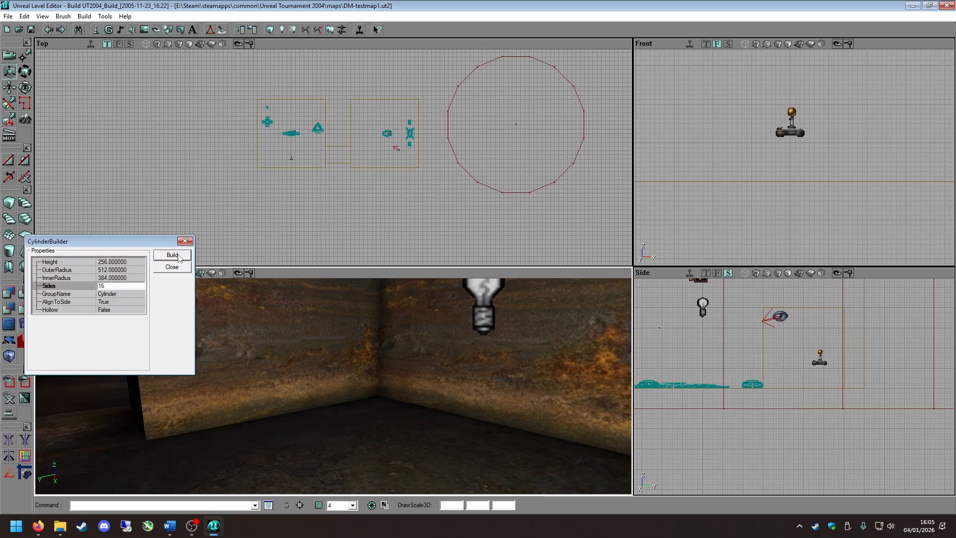
left_click(185, 241)
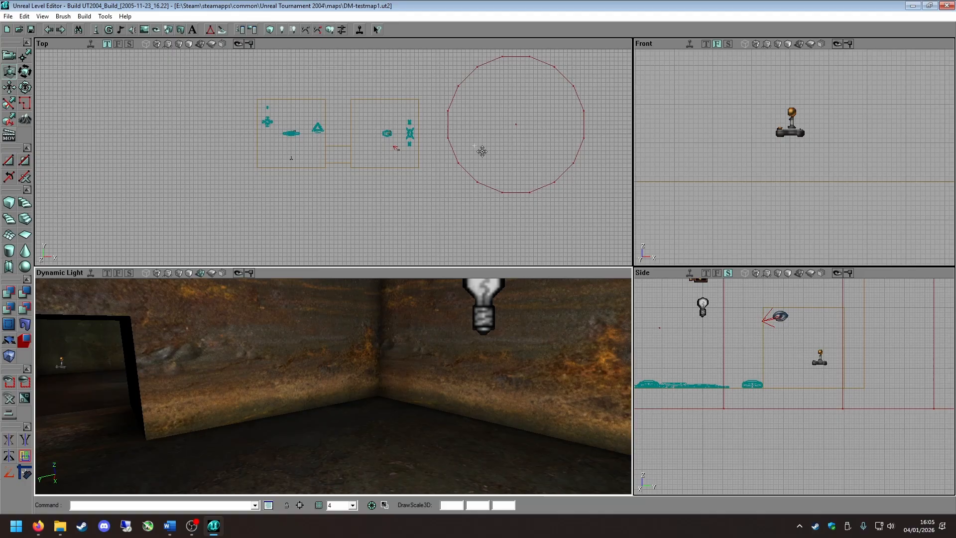
Move the cylinder brush in the top view so that it lies over the gap between the two rooms.
left_click(452, 152)
left_click_drag(463, 164, 289, 159, "ctrl+shift")
left_click_drag(445, 187, 566, 144)
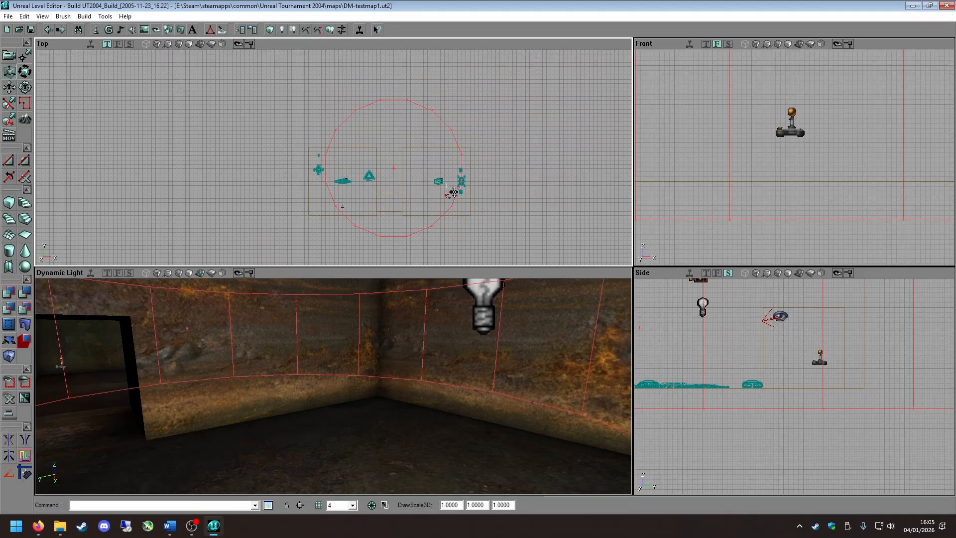
Scale the cylinder brush down in the top view until its diameter is about two thirds of the corridor's length.
left_click_drag(446, 196, 263, 213, "ctrl")
scroll(436, 214, "up", 3)
scroll(450, 213, "down", 3)
left_click_drag(450, 214, 431, 219)
left_click_drag(451, 213, 314, 171, "ctrl")
scroll(442, 220, "up", 4)
scroll(465, 192, "up", 2)
left_click_drag(483, 211, 483, 227, "ctrl")
mouse_move(482, 214)
left_mouse_down("shift")
mouse_move(483, 227)
mouse_move(481, 211)
mouse_move(491, 211)
mouse_move(481, 209)
left_mouse_up("shift")
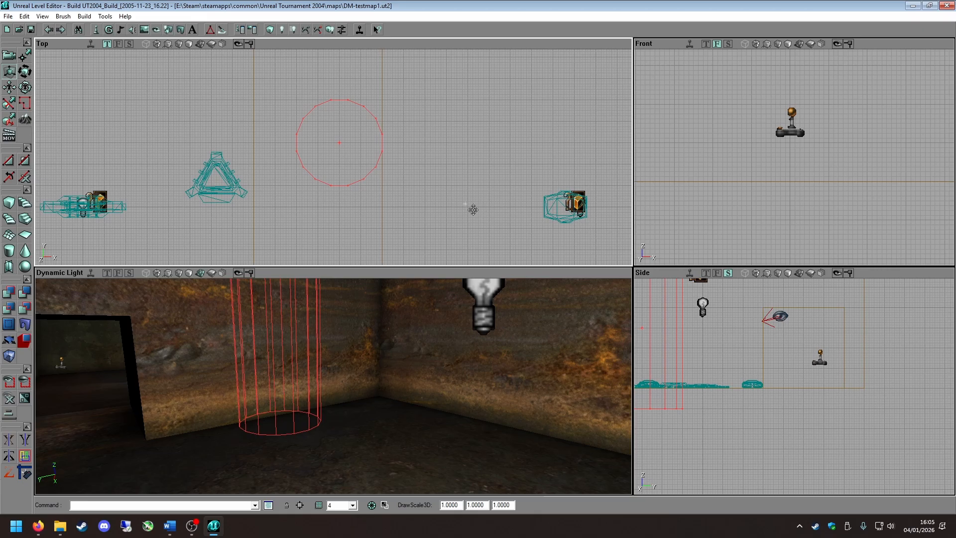
Move the cylinder brush in the top view into the upper-left corner area of the second room.
scroll(473, 210, "down", 3)
mouse_move(399, 213)
left_mouse_down("shift")
mouse_move(462, 238)
mouse_move(459, 197)
left_mouse_up("shift")
scroll(399, 212, "up", 3)
mouse_move(345, 177)
left_mouse_down("shift")
mouse_move(317, 159)
mouse_move(334, 169)
left_mouse_up("shift")
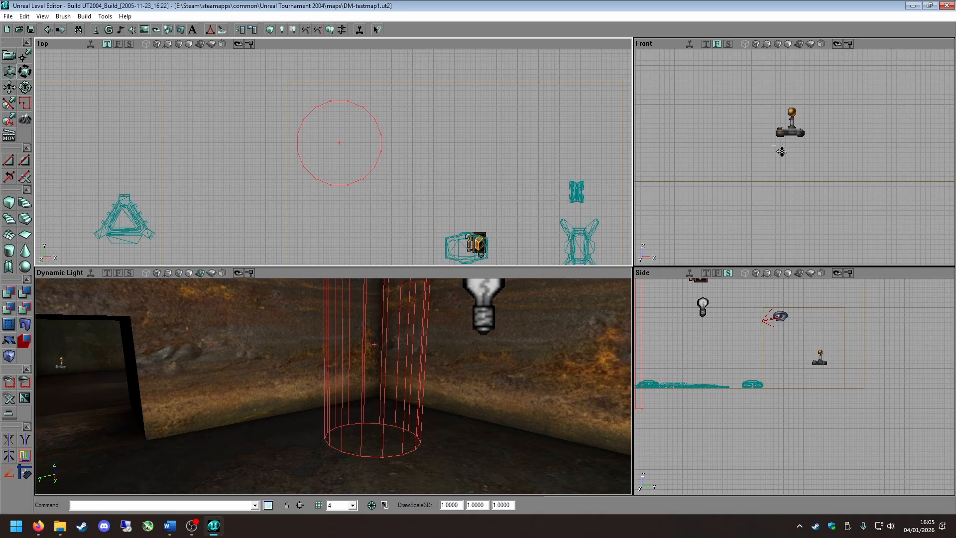
Shorten the cylinder brush to a low drum resting on the room's floor and add it as solid geometry.
scroll(714, 405, "down", 2)
left_click_drag(729, 403, 644, 390)
left_click_drag(729, 404, 729, 338, "ctrl")
scroll(794, 395, "up", 3)
left_click_drag(794, 395, 789, 469, "shift")
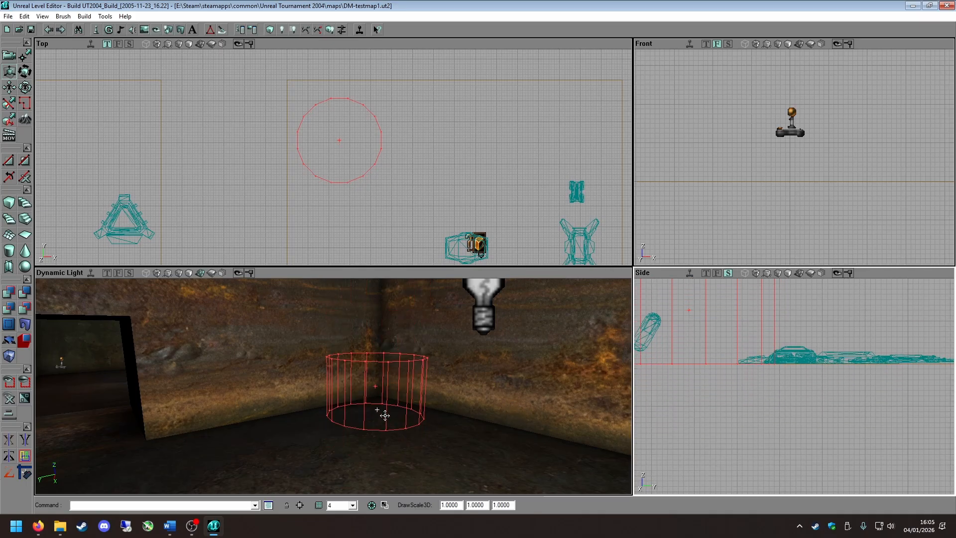
mouse_move(382, 414)
left_mouse_down()
mouse_move(382, 458)
mouse_move(382, 421)
mouse_move(399, 448)
left_mouse_up()
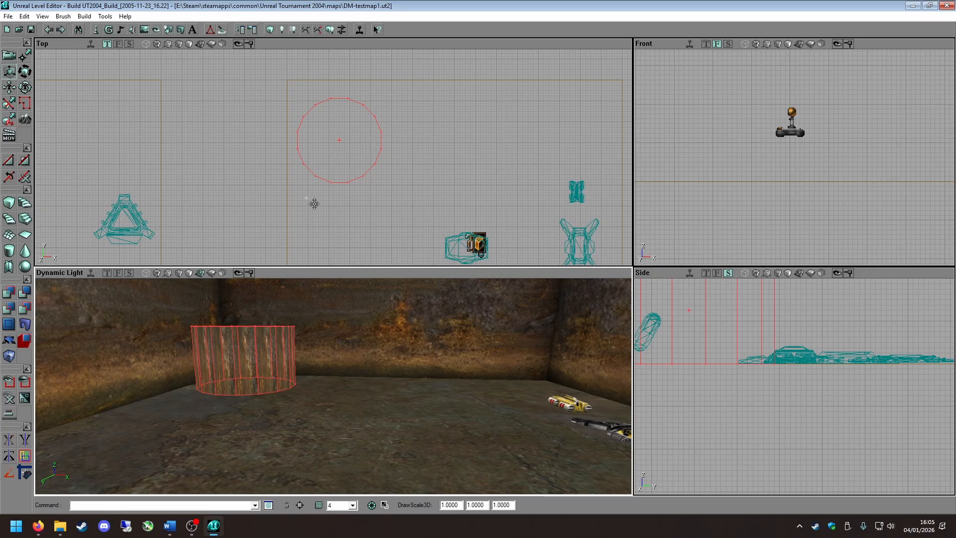
Reset the builder brush to a cube placed clear of the rooms and rebuild the level.
scroll(314, 204, "down", 3)
mouse_move(320, 214)
left_mouse_down("ctrl+shift")
mouse_move(415, 205)
mouse_move(293, 233)
mouse_move(332, 237)
mouse_move(345, 160)
mouse_move(334, 156)
mouse_move(354, 158)
mouse_move(225, 98)
left_mouse_up("ctrl+shift")
scroll(330, 203, "up", 3)
scroll(88, 249, "down", 3)
left_click(8, 205)
left_click(329, 31)
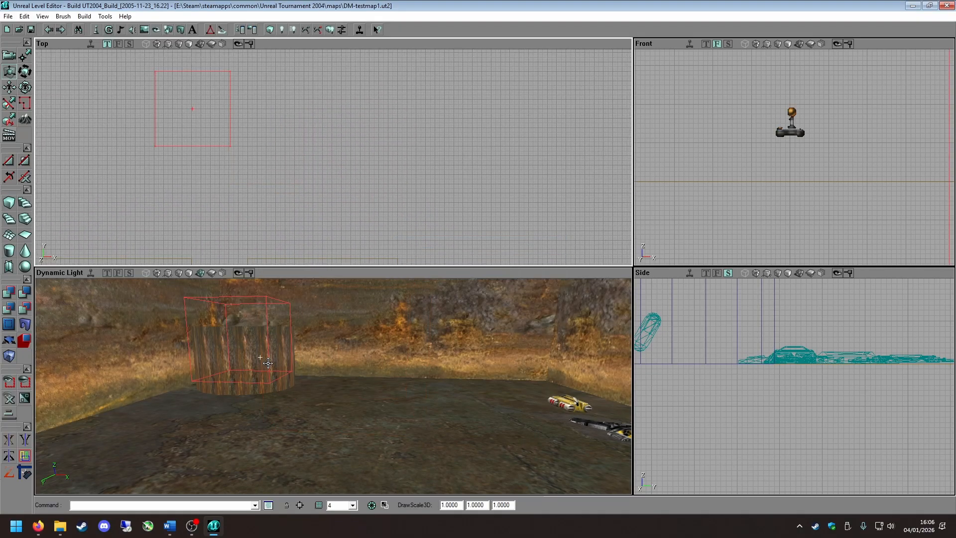
left_click(330, 30)
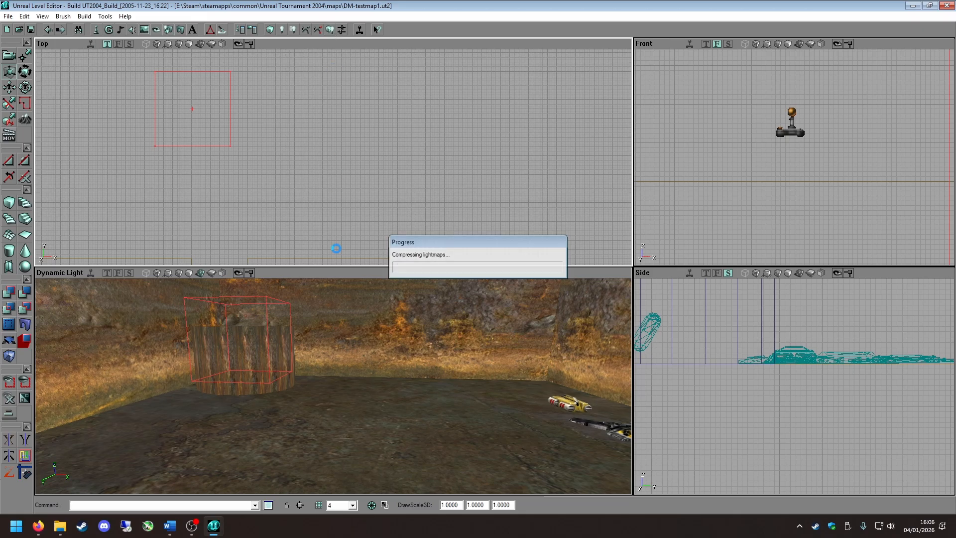
Examine the added cylinder's wood-textured sides and its top from several angles in the lit 3D view.
left_click_drag(351, 403, 324, 359)
scroll(266, 133, "down", 3)
mouse_move(266, 134)
left_mouse_down()
mouse_move(285, 133)
mouse_move(391, 244)
left_mouse_up()
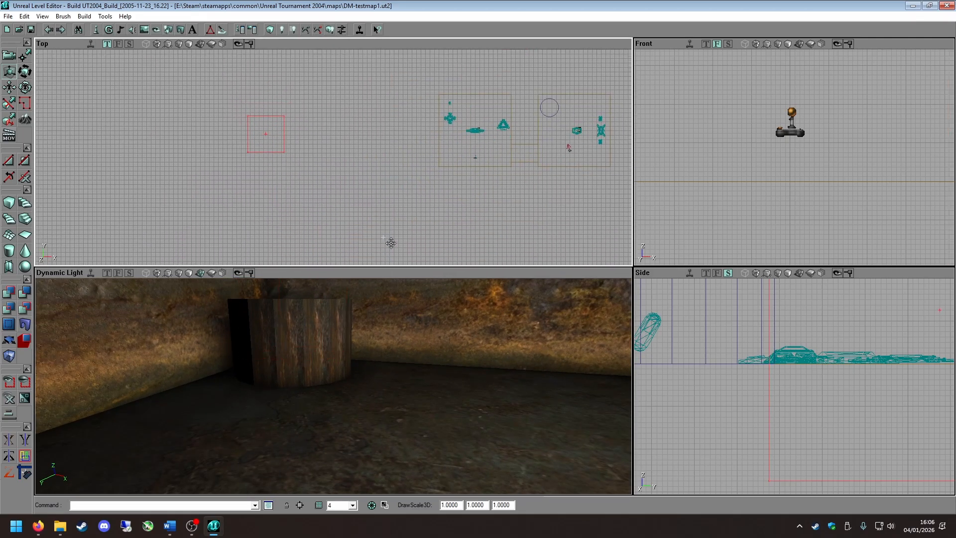
left_click_drag(391, 379, 391, 319)
right_click_drag(390, 319, 391, 349)
left_click_drag(379, 291, 379, 343)
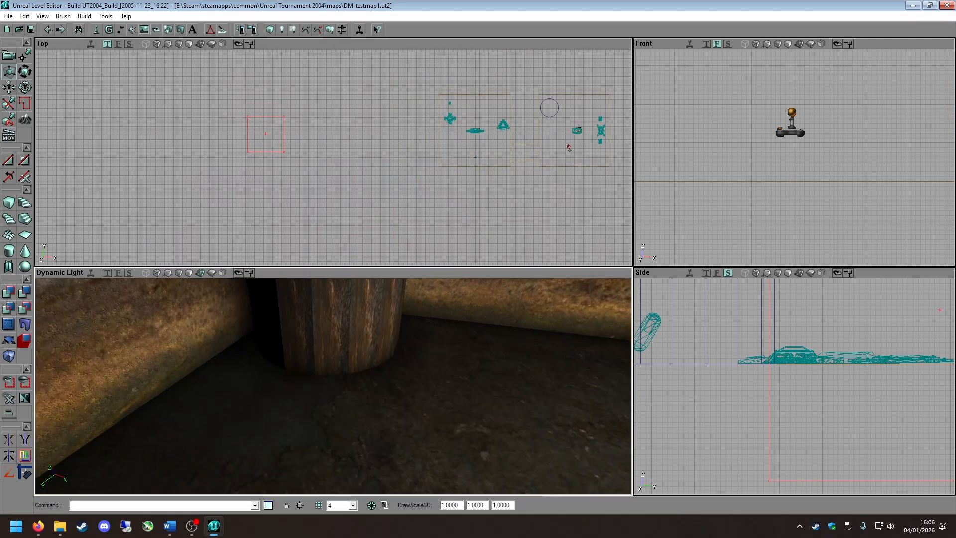
right_click_drag(380, 343, 379, 292)
left_click_drag(371, 317, 371, 279)
left_click_drag(355, 387, 355, 433)
left_click_drag(352, 367, 351, 399)
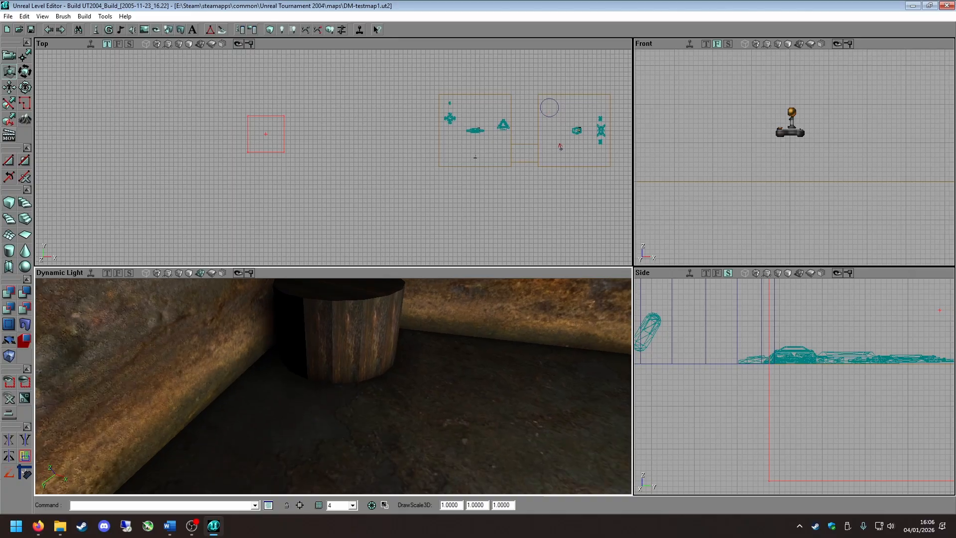
Try to select the cylinder's surfaces together, starting from individual side faces.
left_click(352, 366)
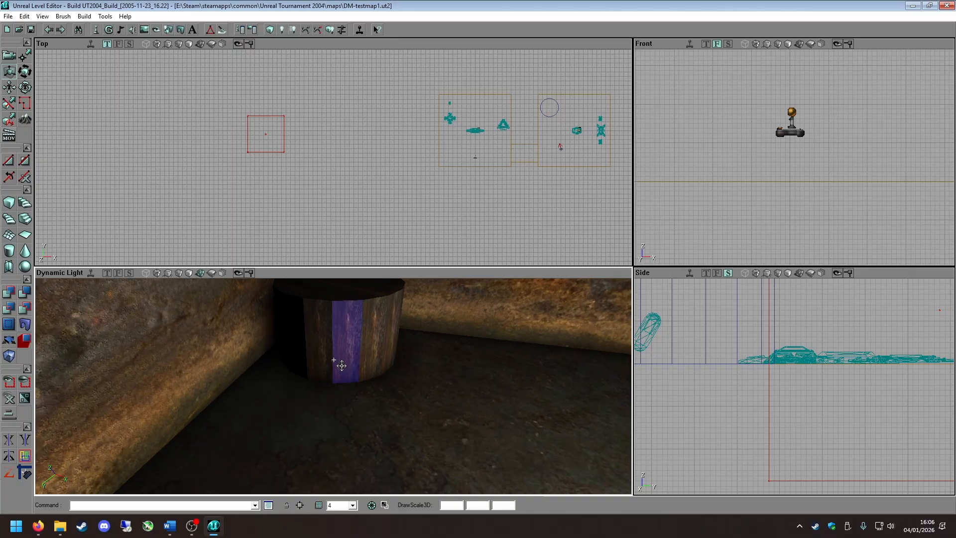
right_click_drag(333, 354, 333, 328)
left_click(332, 345, "ctrl")
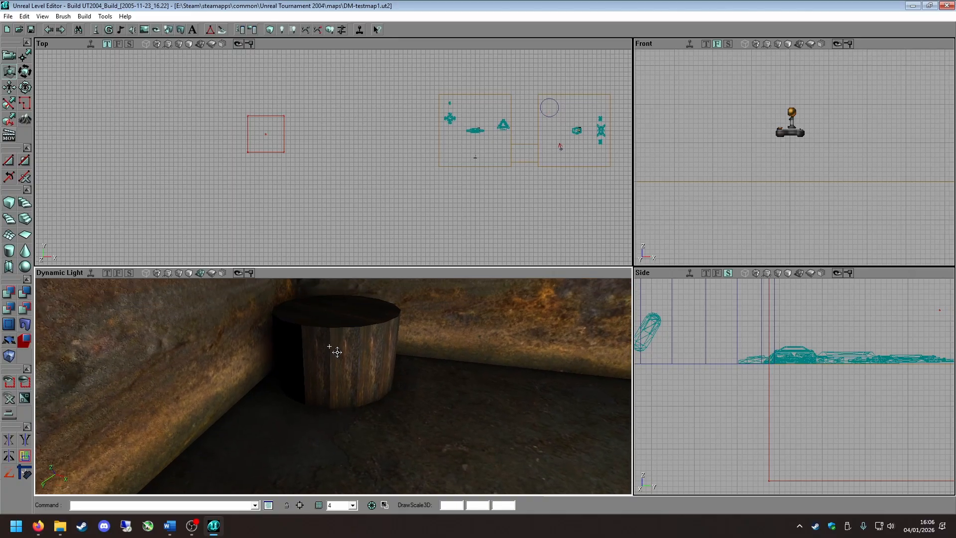
left_click(323, 355)
key("b")
key("b")
left_click(345, 389)
left_click(348, 391, "ctrl")
left_click(365, 393)
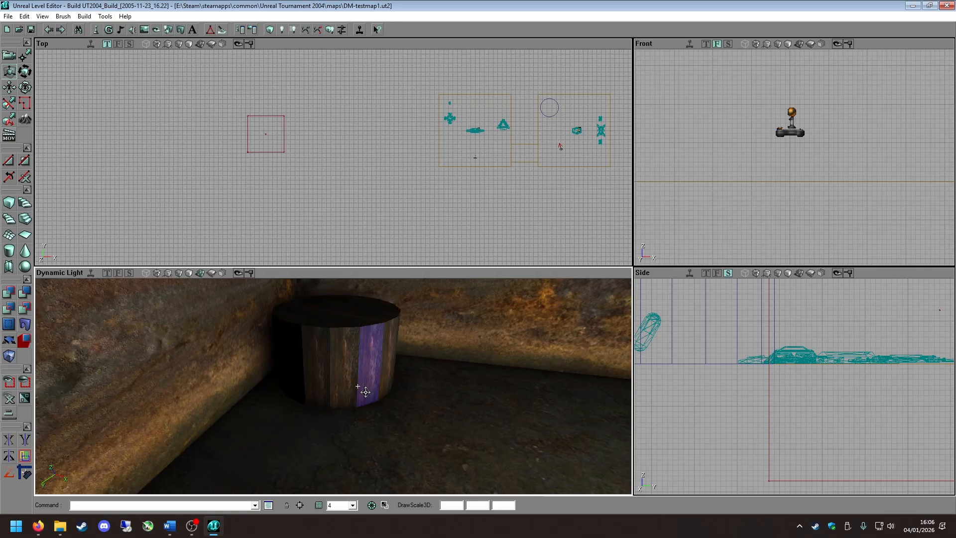
Select one side face of the cylinder and extend the selection to all of the cylinder's surfaces.
left_click(342, 371)
right_click(341, 373)
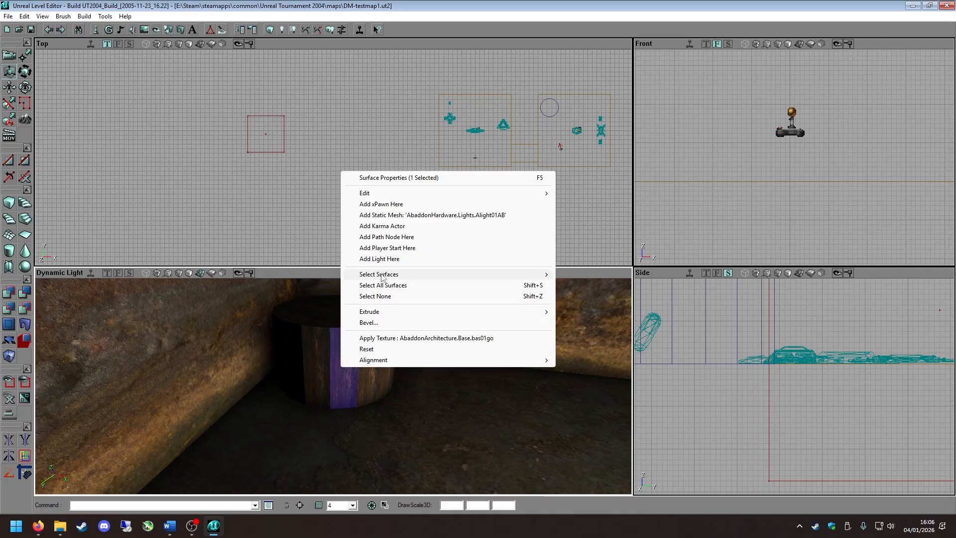
mouse_move(383, 275)
left_click(618, 297)
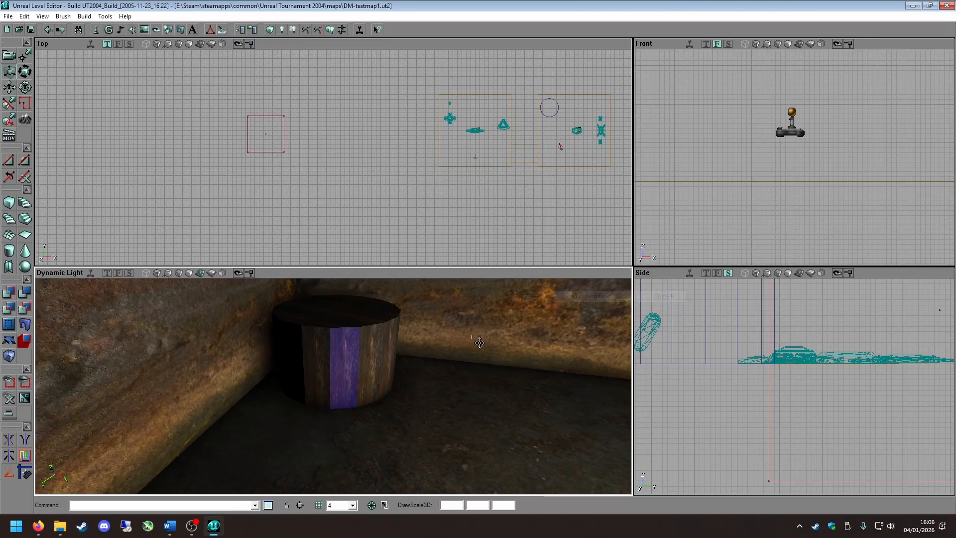
right_click_drag(478, 337, 528, 289)
right_click_drag(306, 332, 305, 330)
Apply the bas09go texture from the Base group of the AbaddonArchitecture package to the selected cylinder surfaces.
left_click(144, 31)
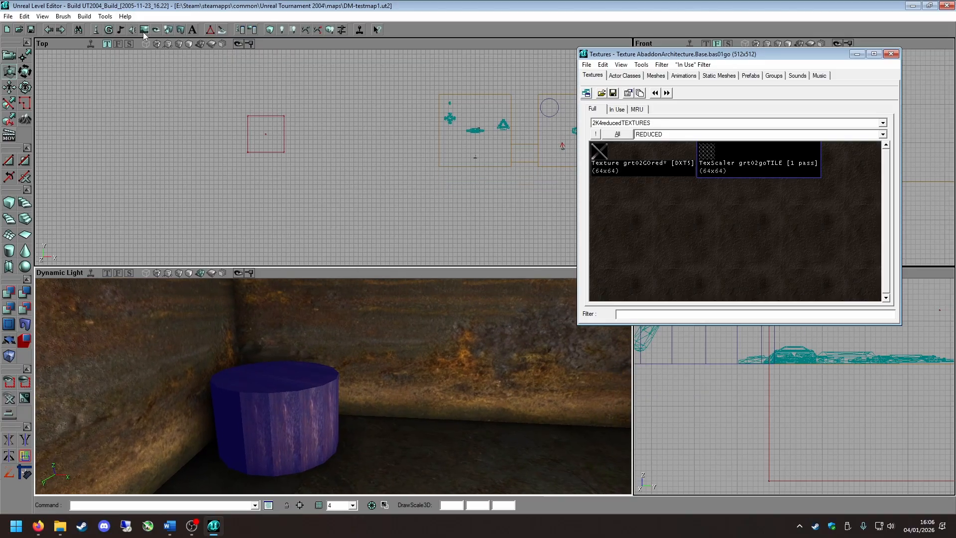
left_click(636, 125)
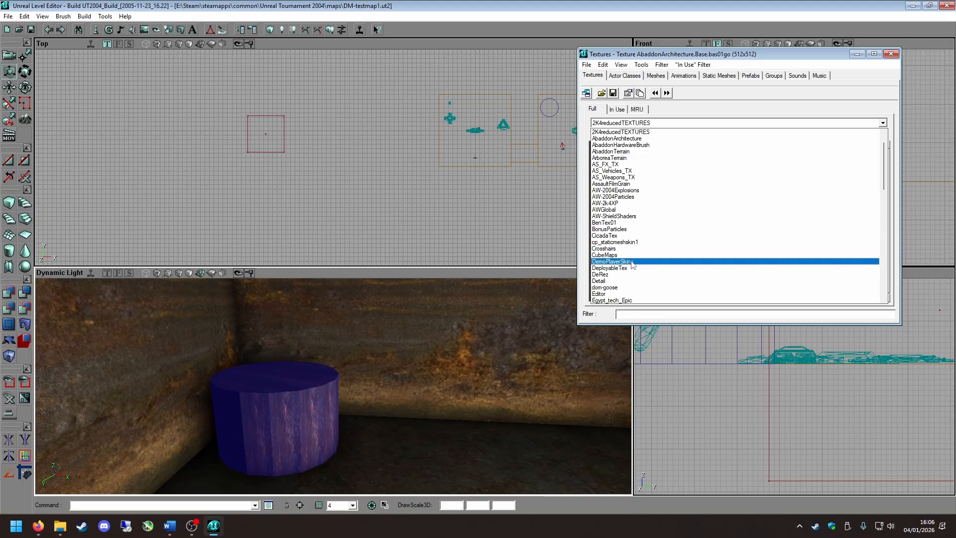
scroll(635, 275, "down", 4)
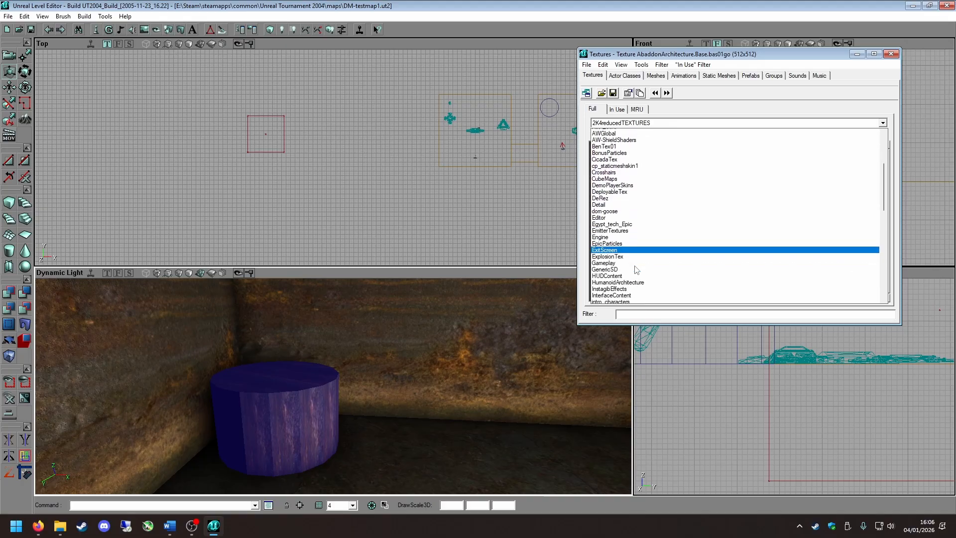
scroll(636, 270, "down", 4)
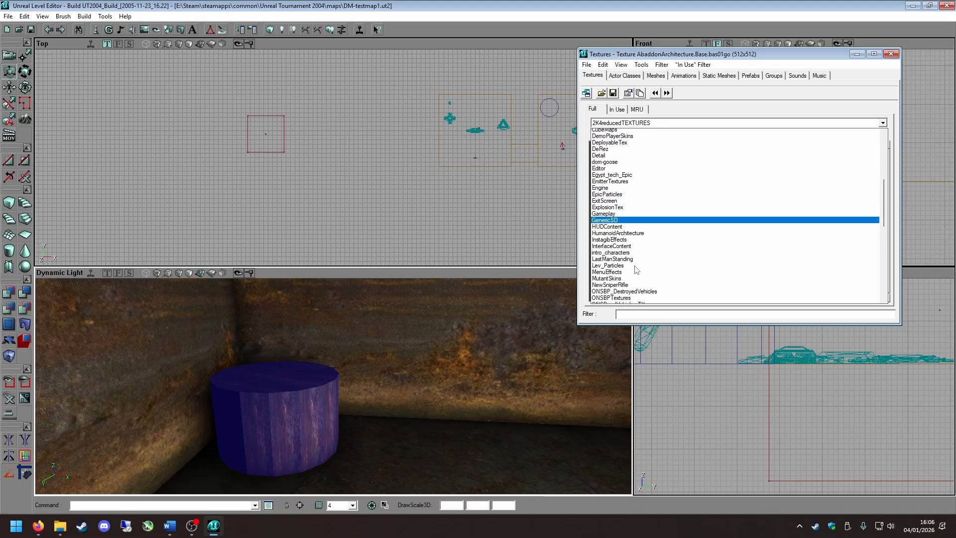
scroll(640, 273, "down", 2)
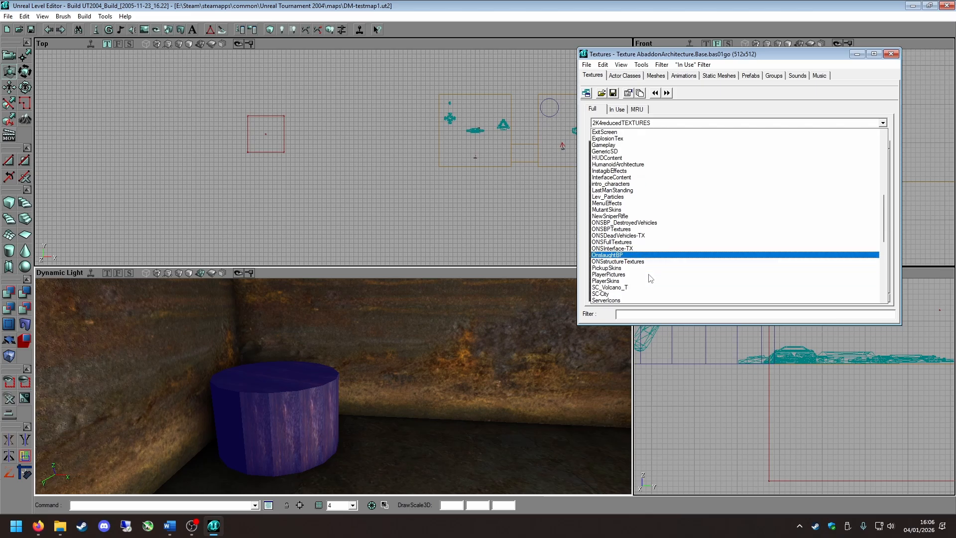
scroll(649, 277, "up", 10)
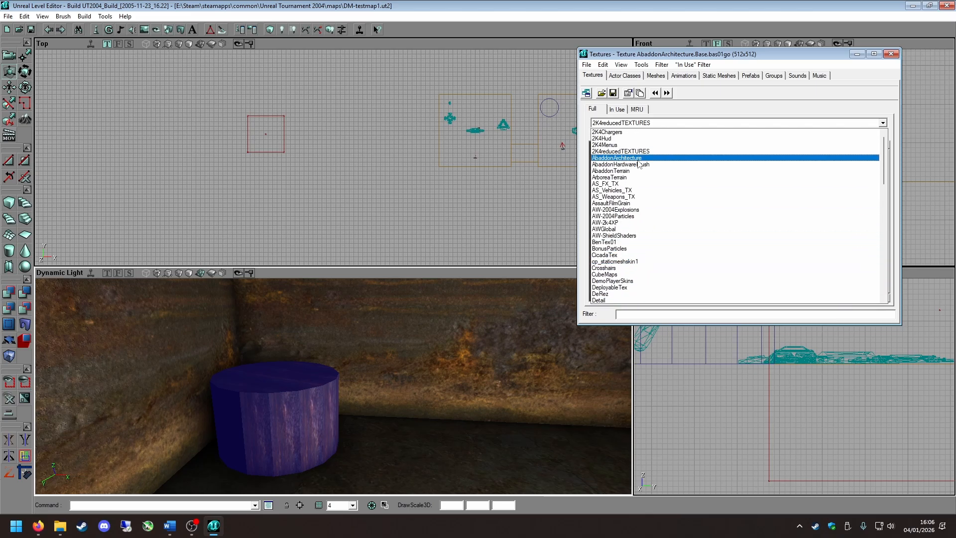
left_click(657, 158)
scroll(706, 223, "down", 5)
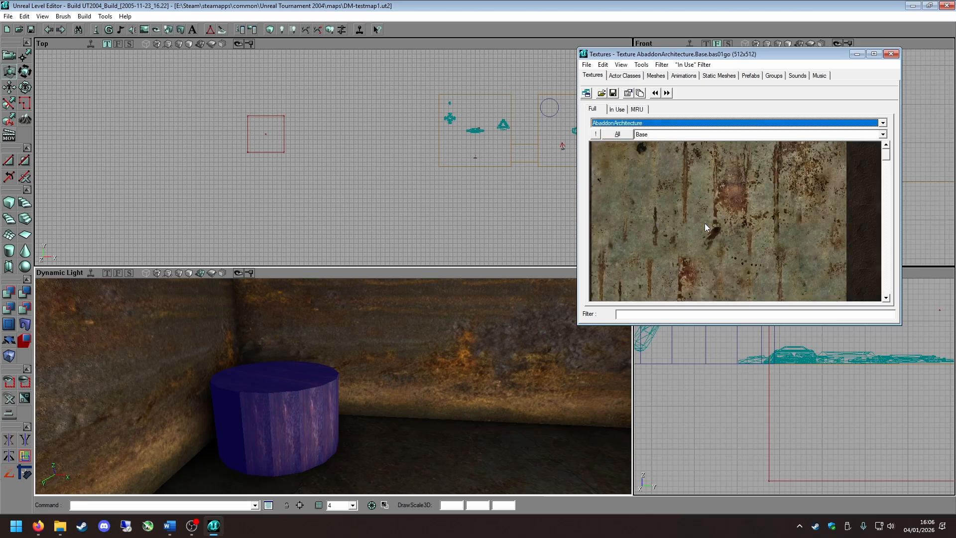
left_click(704, 223)
Open the surface properties for the selected cylinder surfaces and apply the Default texture alignment.
right_click(286, 230)
left_click(356, 237)
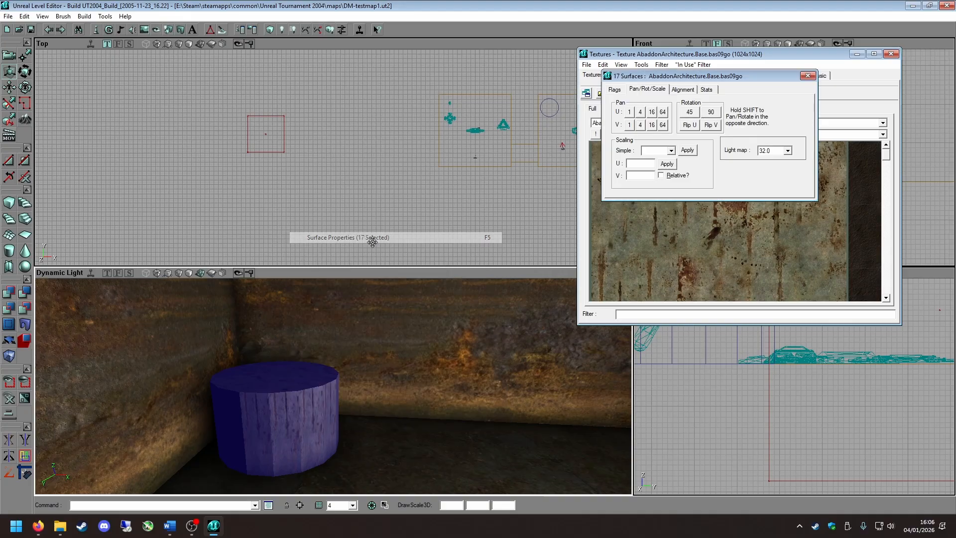
left_click(690, 90)
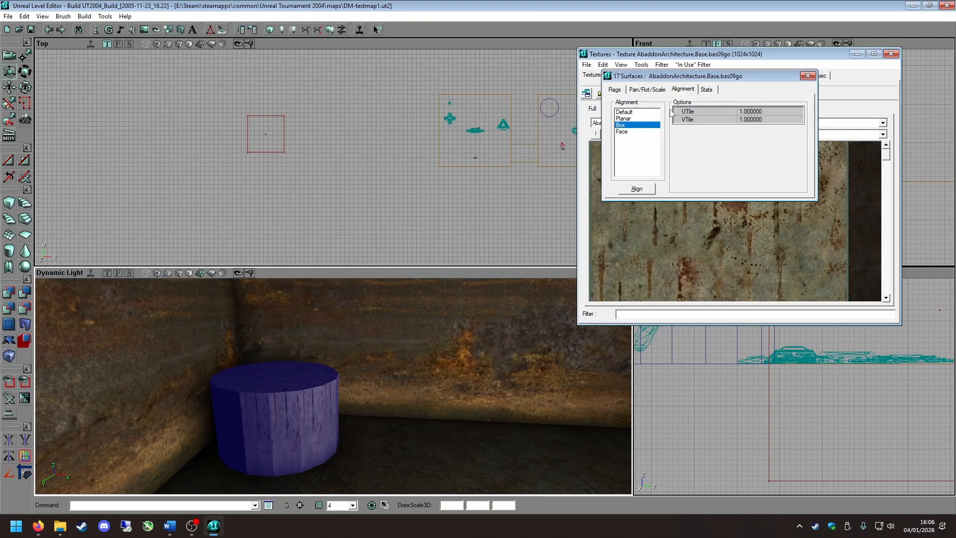
left_click(628, 112)
left_click_drag(417, 292, 417, 303)
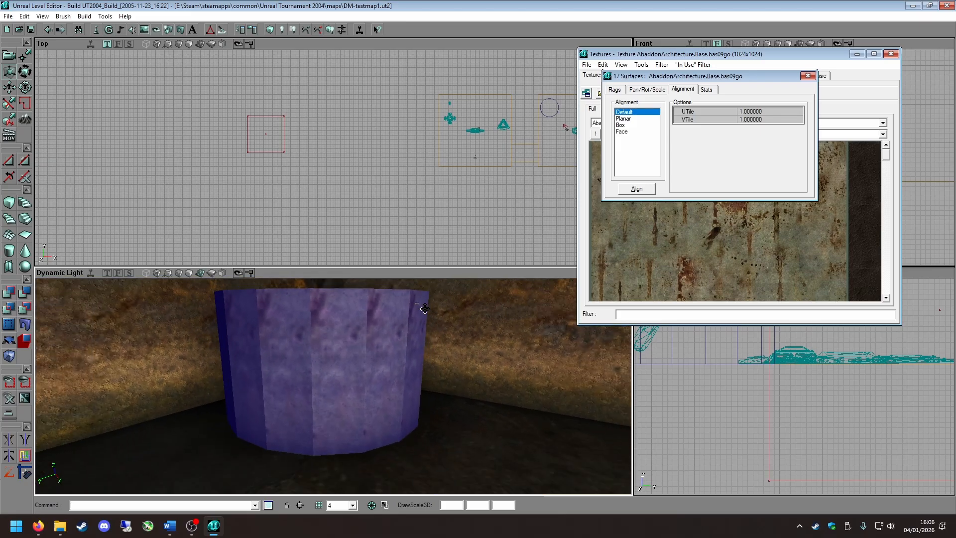
Try the Box, Face and Planar texture alignments on the cylinder's surfaces and compare them in the 3D view.
left_click(629, 125)
left_click(639, 132)
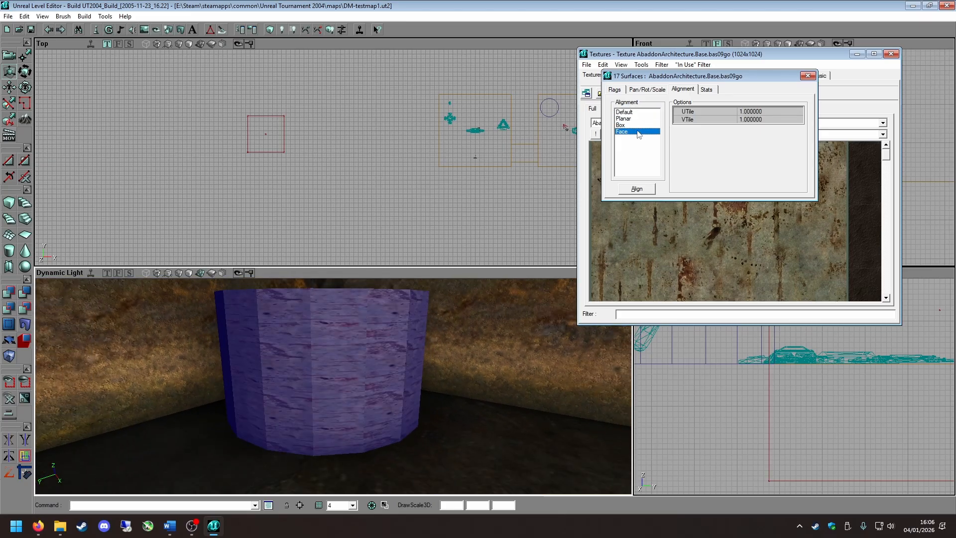
right_click_drag(417, 294, 417, 279)
left_click_drag(416, 279, 437, 317)
left_click(625, 118)
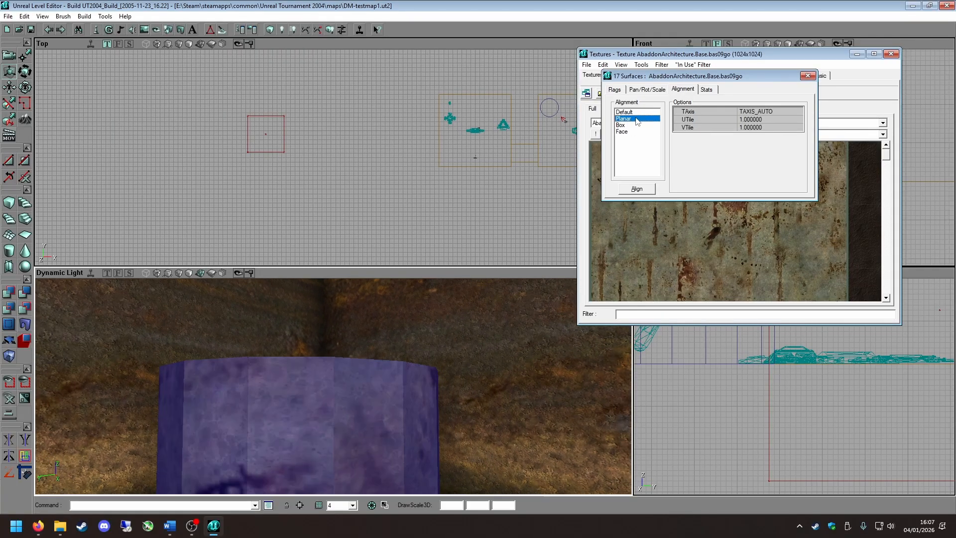
left_click_drag(364, 365, 346, 383)
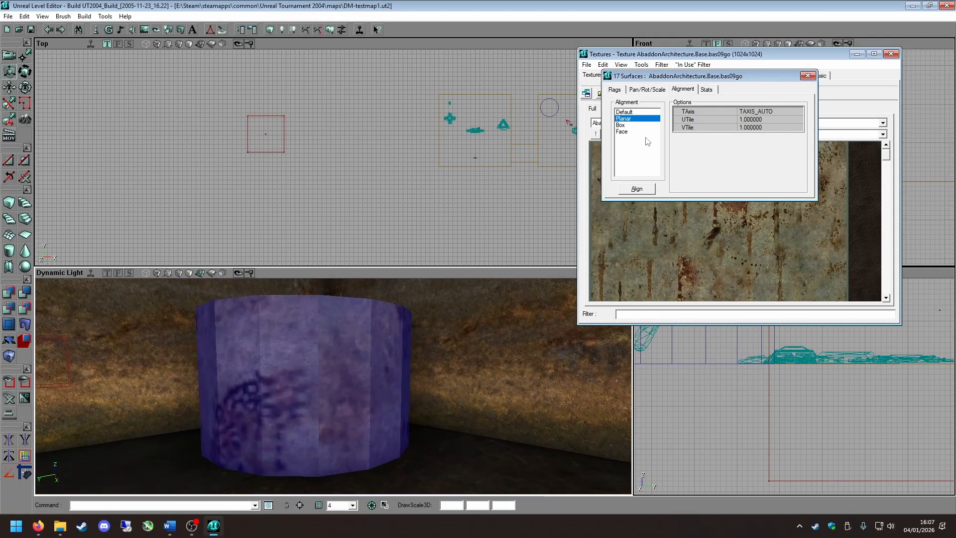
Apply the Default alignment to the cylinder's surfaces and set their simple texture scaling to 0.125.
left_click(644, 114)
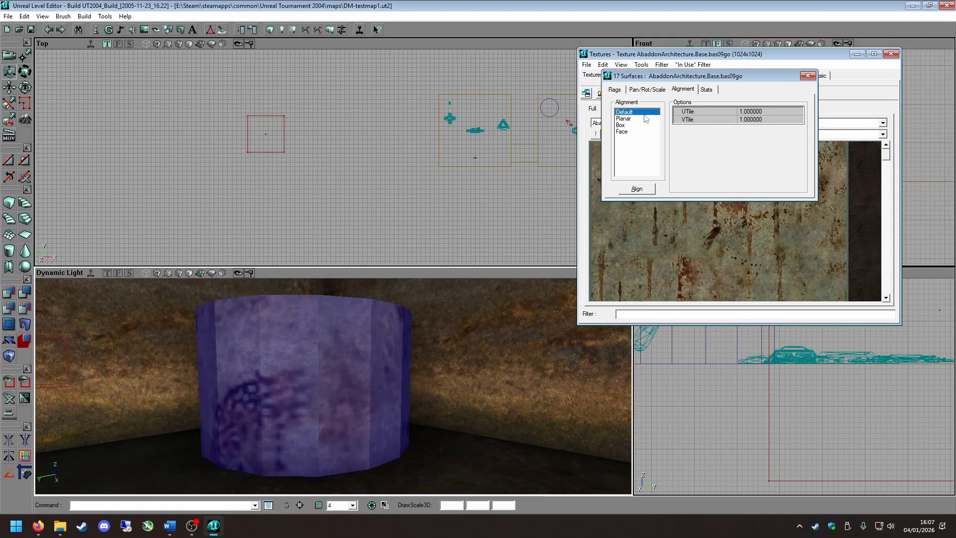
left_click(636, 91)
left_click(672, 150)
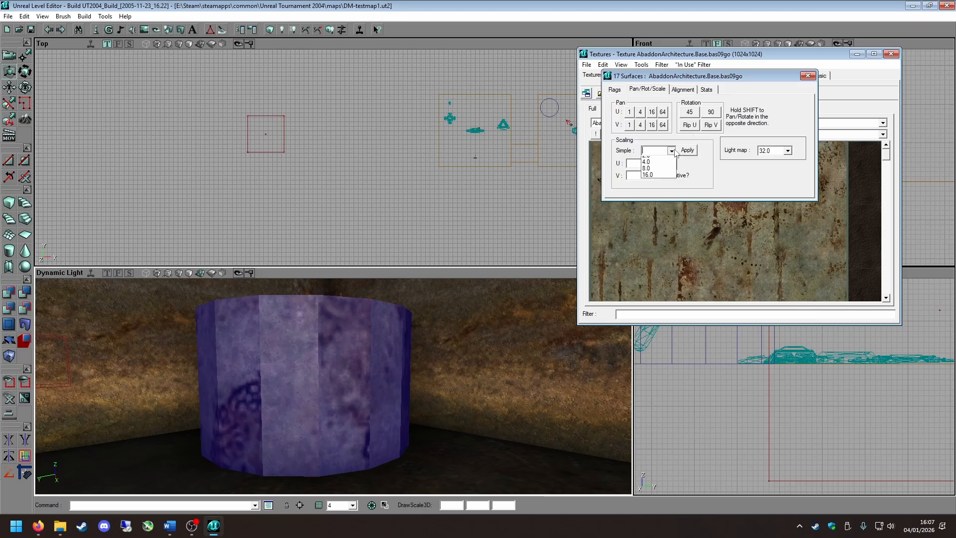
left_click(670, 164)
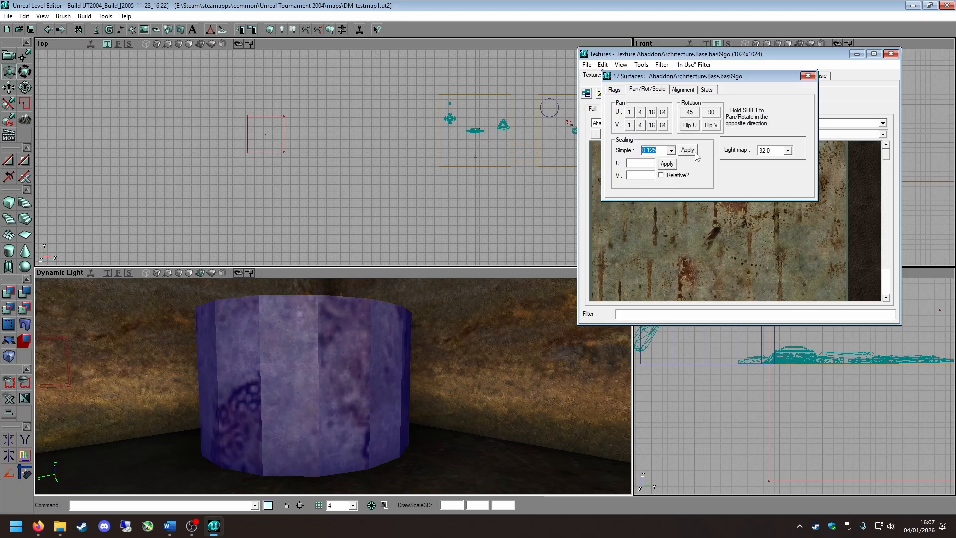
left_click(687, 150)
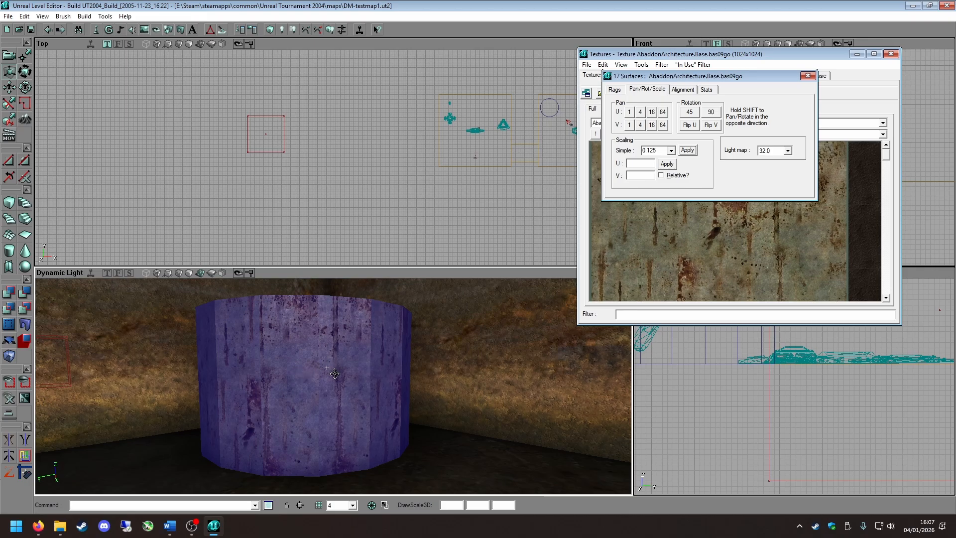
Deselect the surfaces, examine the rescaled texture on the cylinder's sides and top, and close the surface properties.
key("shift+n")
mouse_move(321, 408)
left_mouse_down()
mouse_move(320, 463)
mouse_move(320, 408)
left_mouse_up()
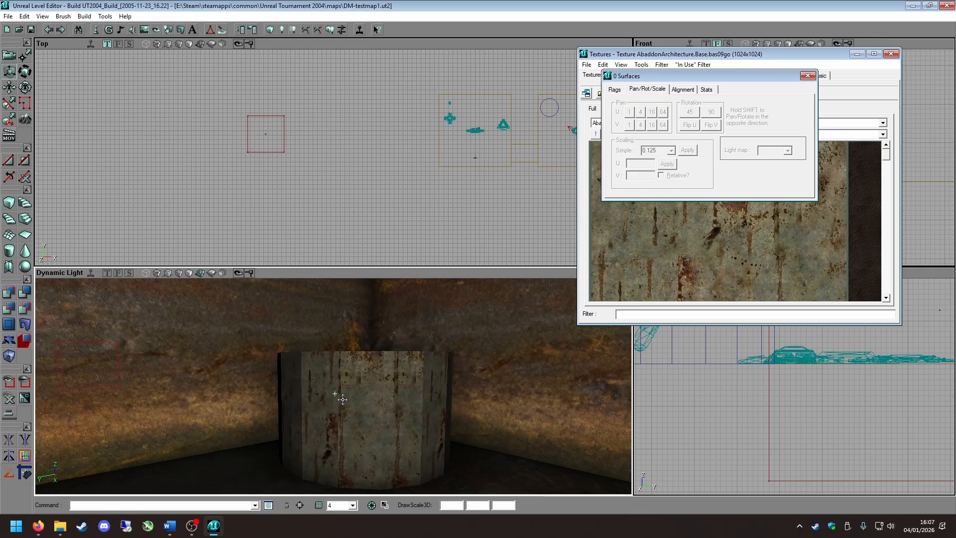
left_click(362, 415)
right_click_drag(342, 400, 351, 413)
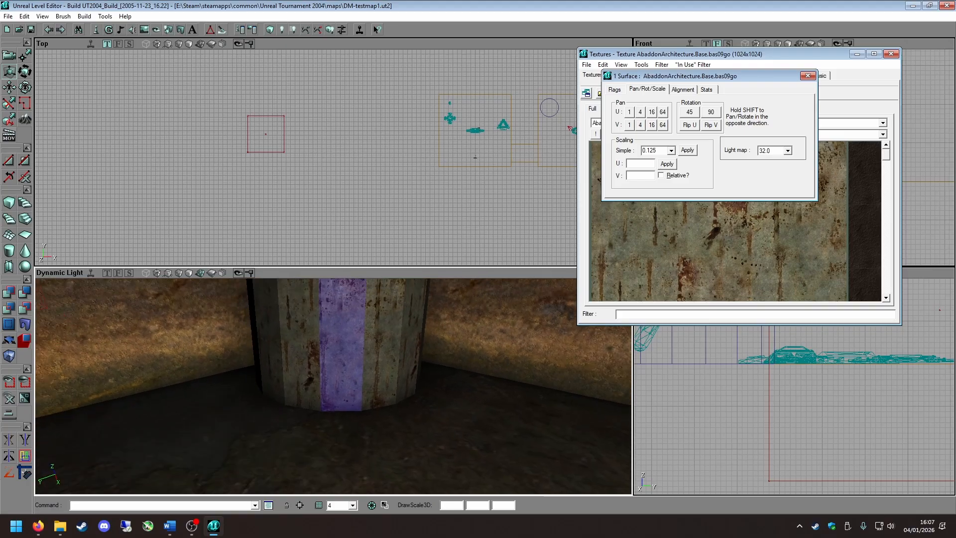
left_click_drag(351, 414, 331, 414)
left_click(341, 410)
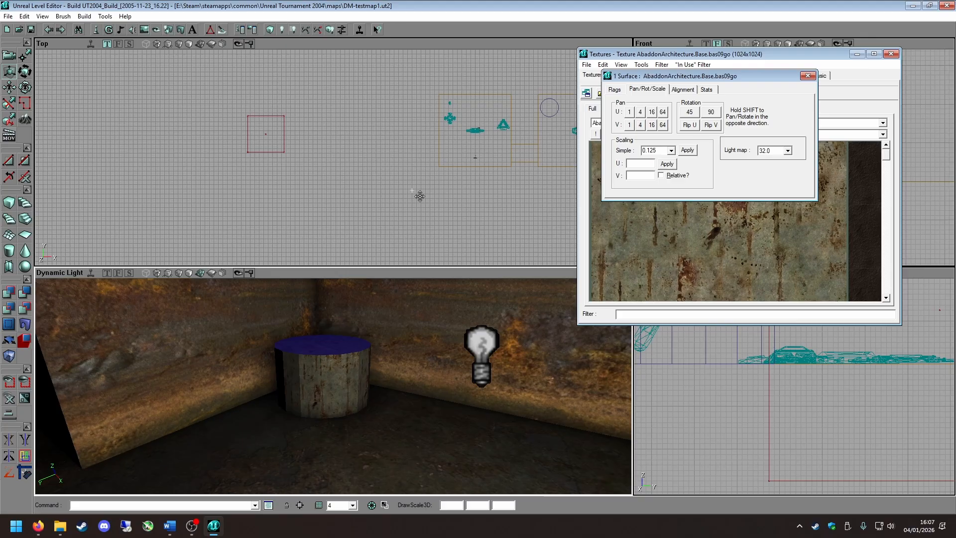
left_click_drag(391, 212, 345, 193)
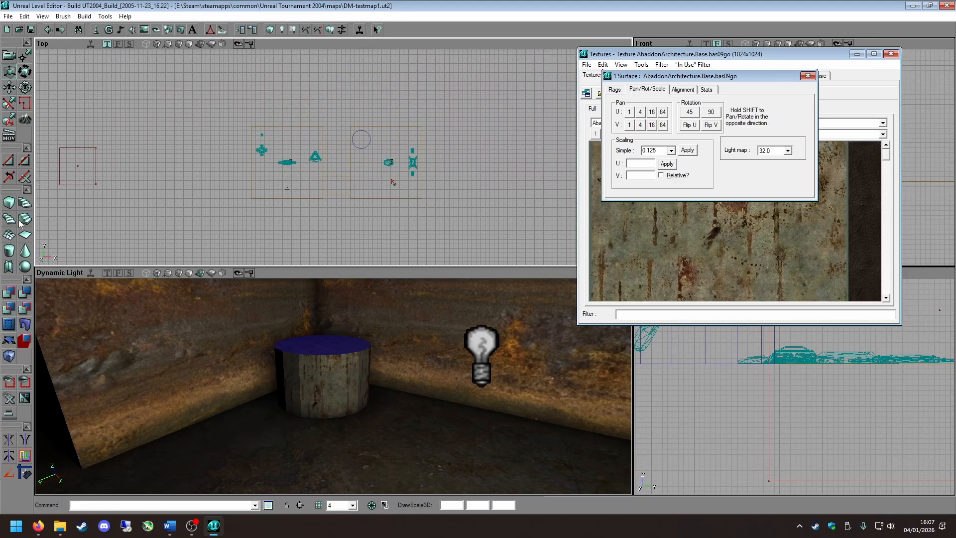
left_click(808, 76)
Duplicate the cylinder brush and place the copy beside the original along the X axis in the top view.
scroll(413, 149, "up", 4)
left_click(420, 136)
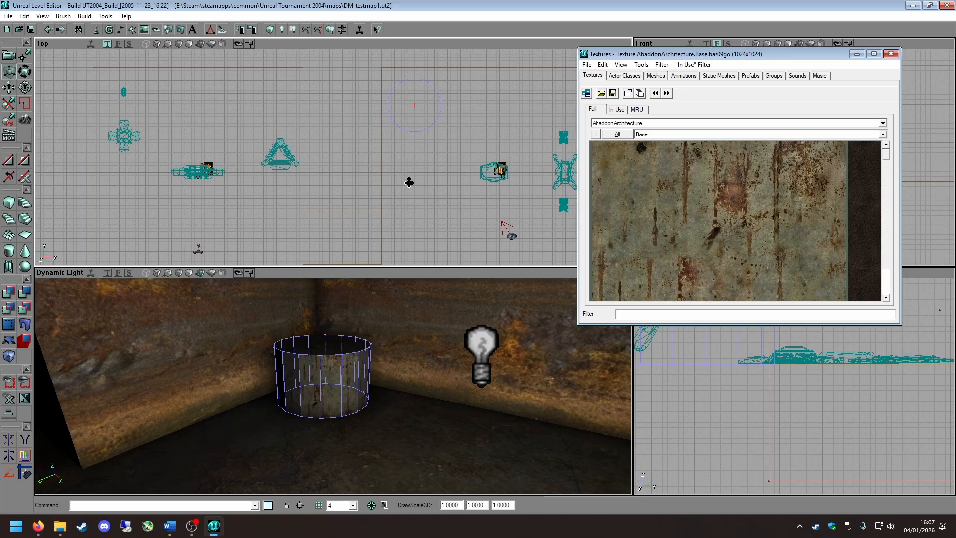
right_click(437, 120)
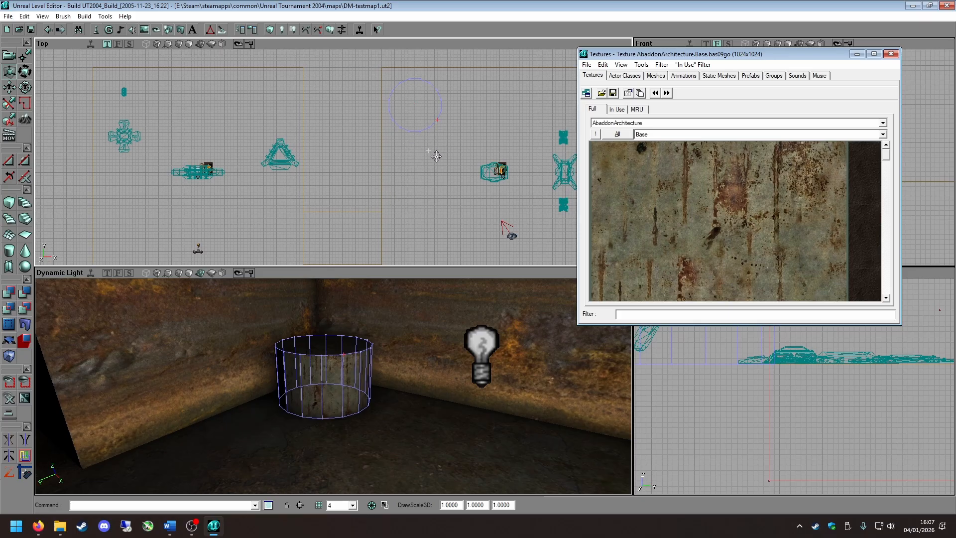
right_click(432, 125)
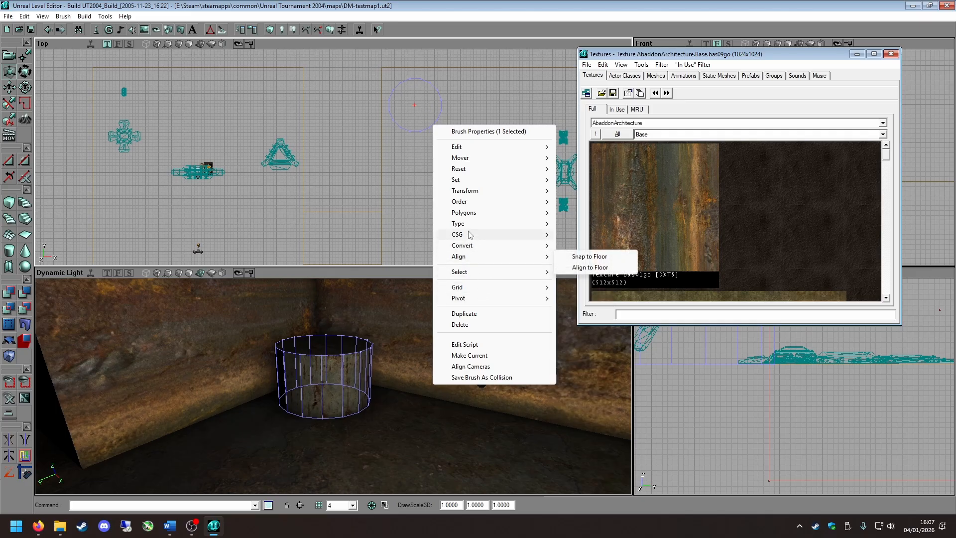
left_click(477, 313)
left_click_drag(374, 139, 443, 147)
mouse_move(385, 146)
left_mouse_down()
mouse_move(318, 133)
mouse_move(356, 174)
mouse_move(374, 158)
left_mouse_up()
Rebuild the level geometry to turn the duplicated cylinder brush into a solid textured cylinder.
scroll(374, 156, "up", 5)
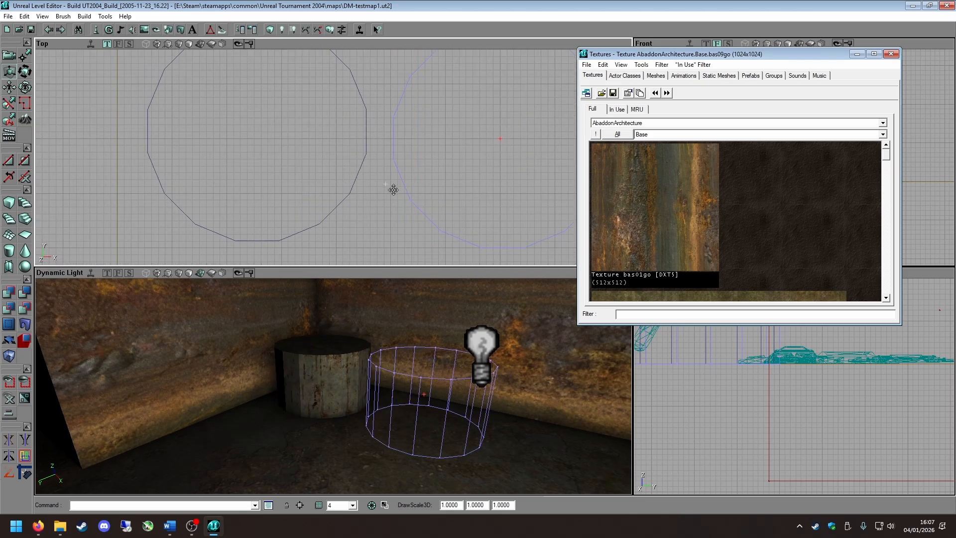
scroll(385, 184, "down", 4)
left_click(331, 32)
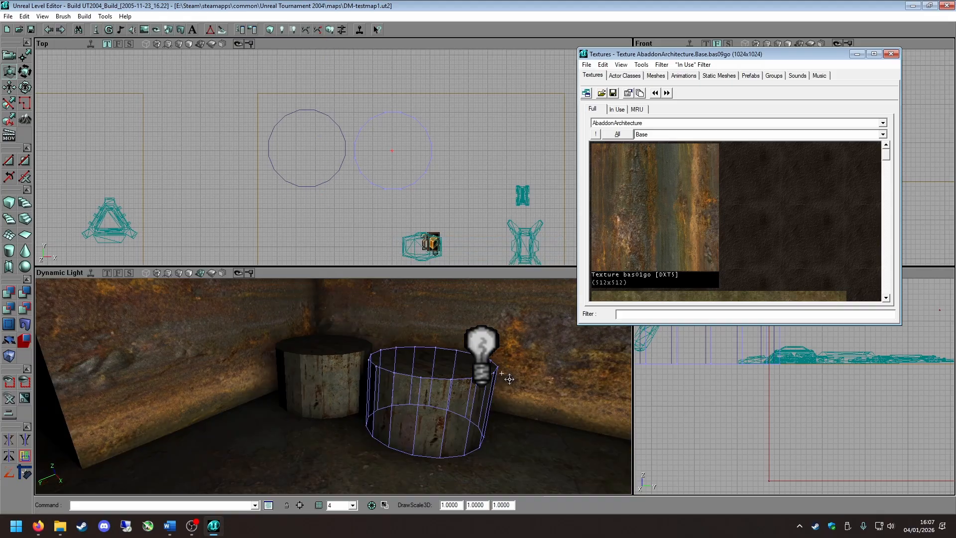
right_click_drag(392, 382, 314, 412)
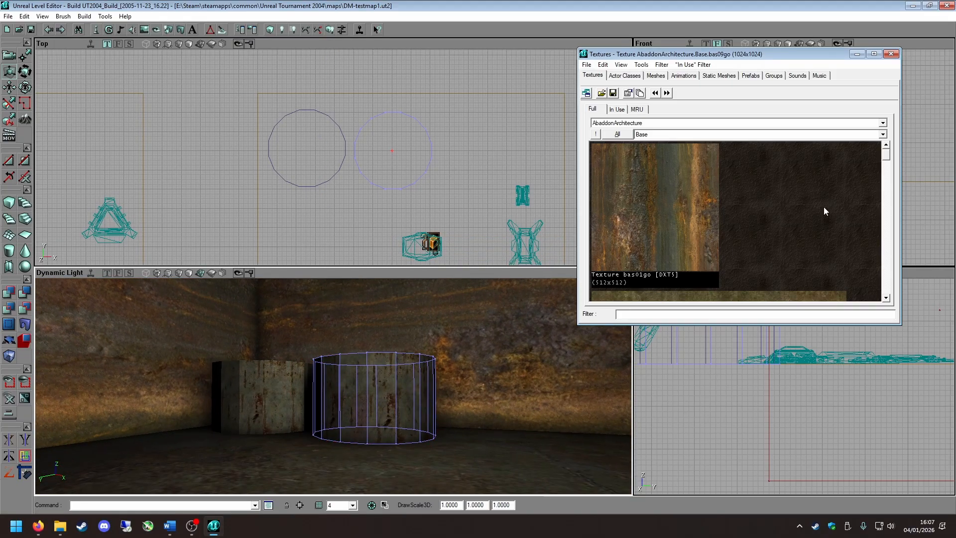
Stretch the duplicated cylinder upward to nearly twice its height with its base on the floor, and rebuild the geometry.
scroll(737, 438, "down", 4)
left_click_drag(737, 438, 731, 395)
left_click_drag(726, 449, 726, 428, "shift")
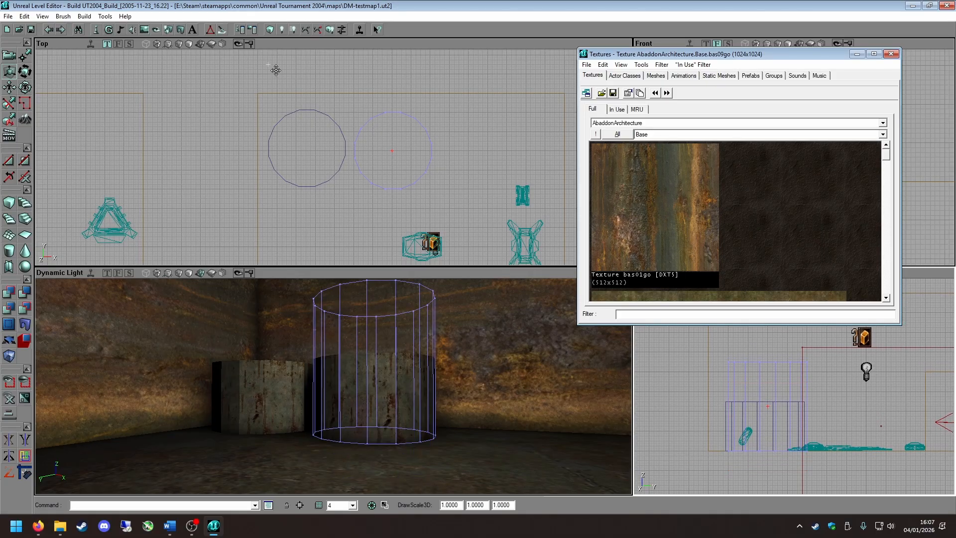
left_click(332, 29)
mouse_move(340, 433)
right_mouse_down()
mouse_move(379, 478)
mouse_move(371, 468)
right_mouse_up()
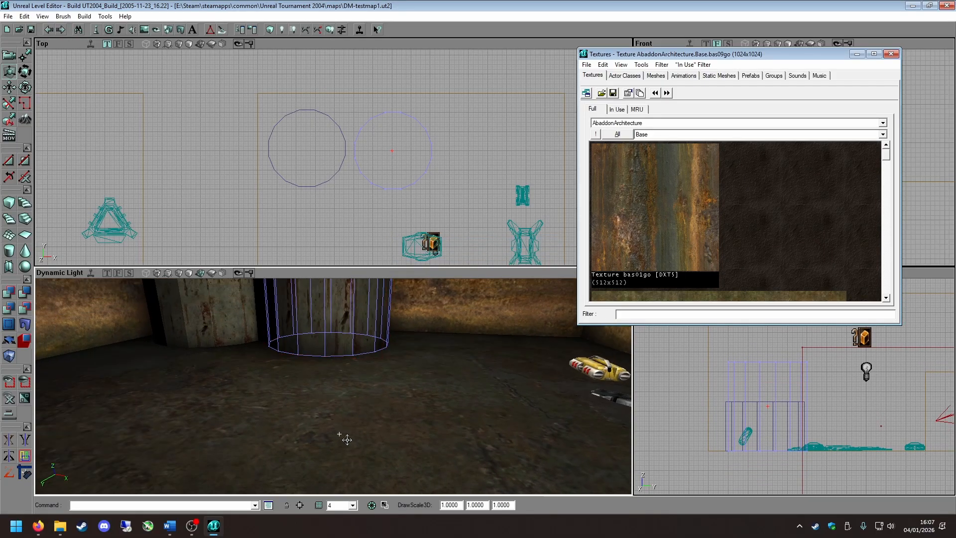
left_click(383, 427)
right_click_drag(383, 427, 373, 427)
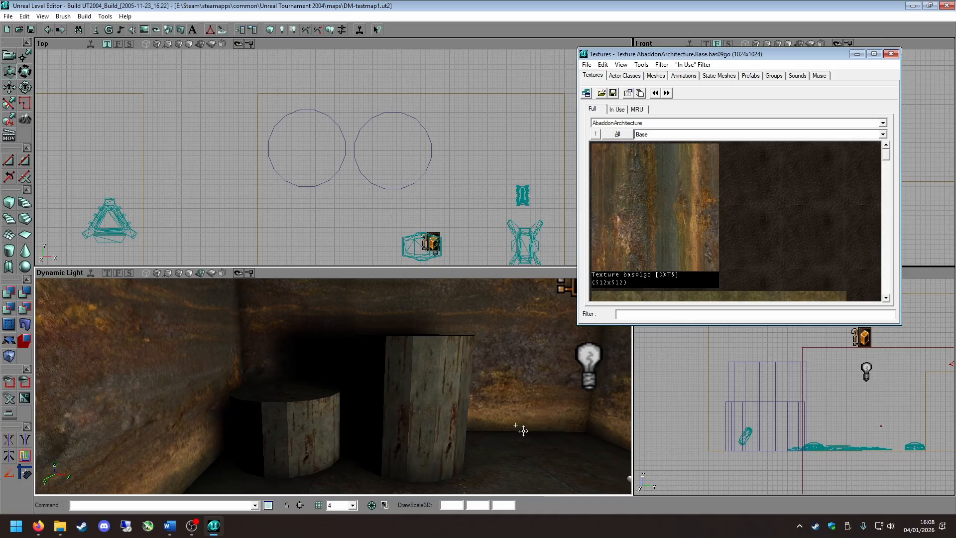
Preview the Alight01AB static mesh in AbaddonHardware's Lights group and examine the two cylinders in the 3D view.
left_click(717, 76)
left_click_drag(759, 189, 748, 209)
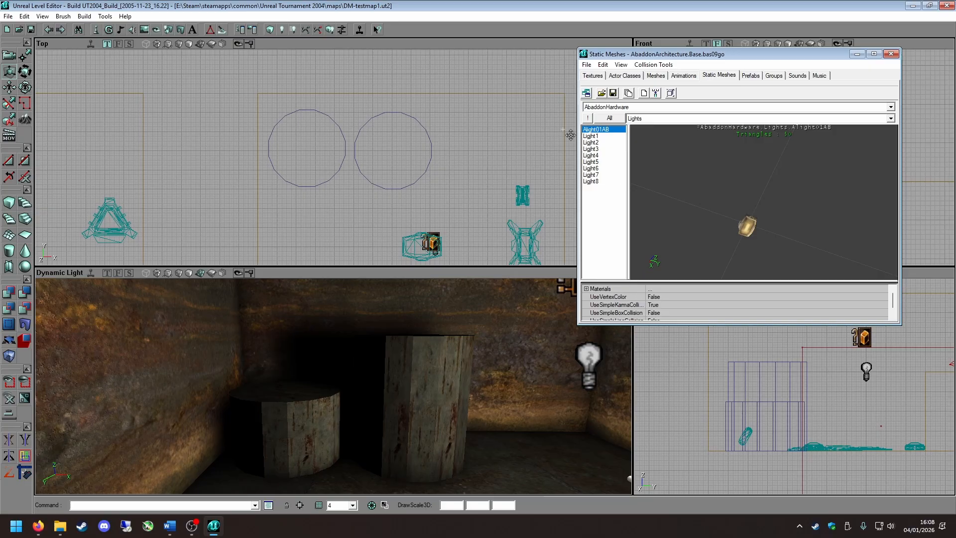
scroll(351, 138, "down", 5)
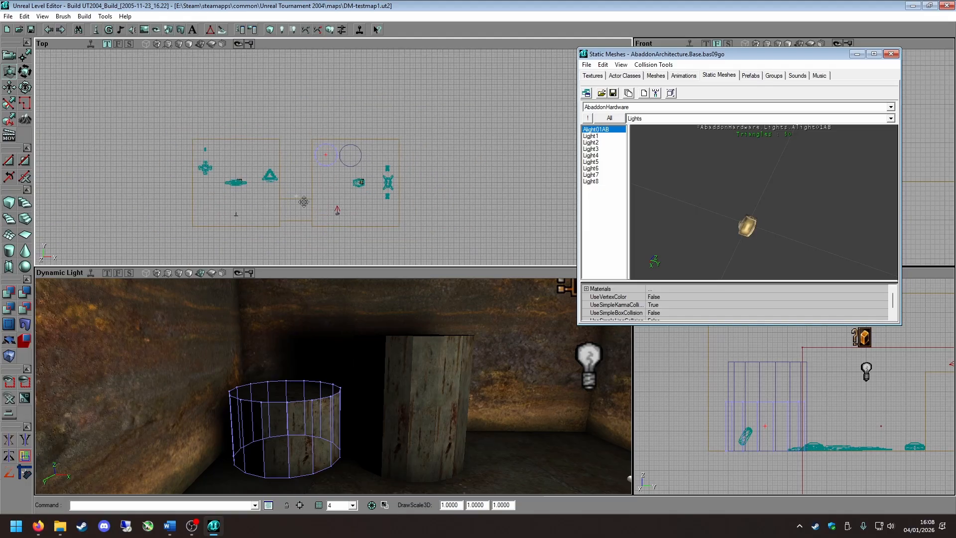
left_click(281, 165)
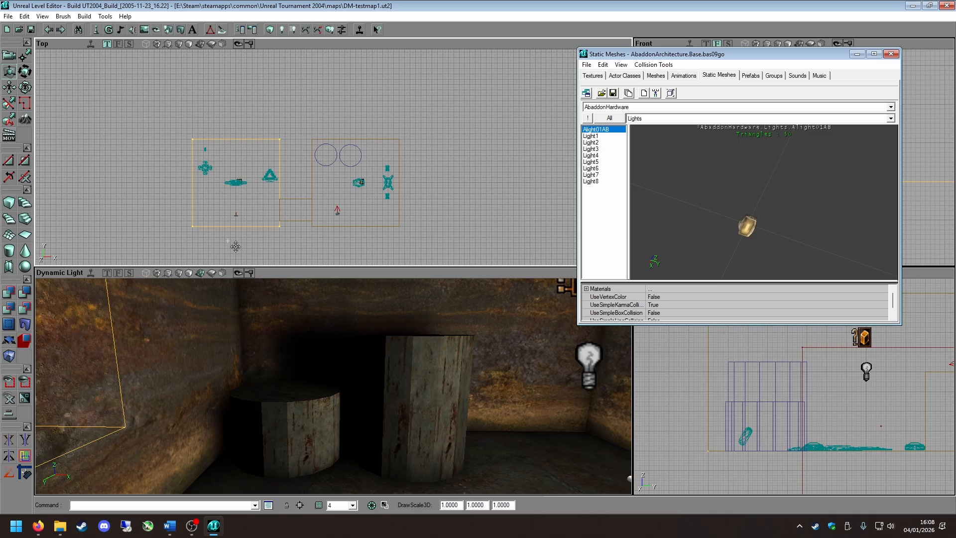
mouse_move(259, 319)
right_mouse_down()
mouse_move(224, 304)
mouse_move(214, 343)
mouse_move(249, 313)
right_mouse_up()
right_click_drag(179, 377, 269, 423)
left_click_drag(268, 424, 179, 377)
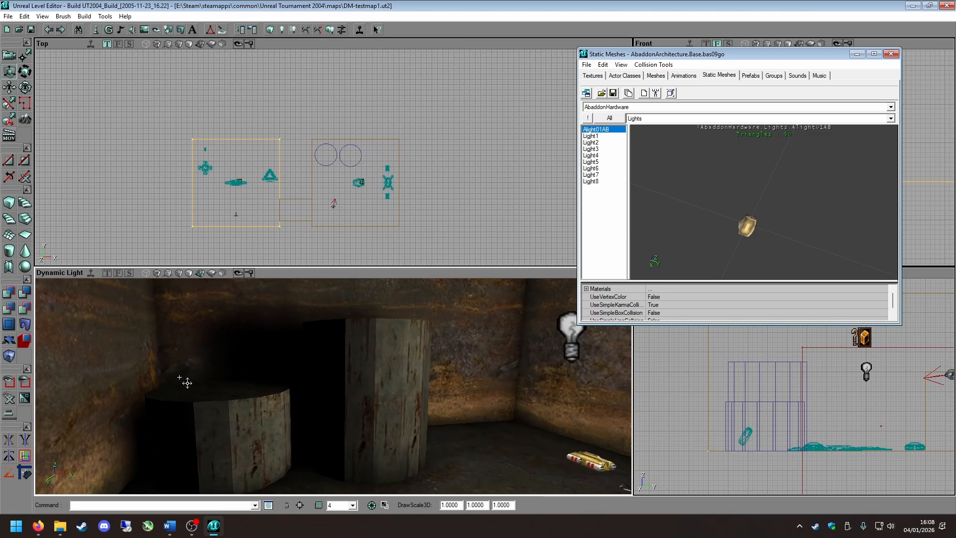
Select the red builder brush outside the rooms and move it into the cylinders' room so it overlaps both cylinders.
scroll(341, 169, "down", 2)
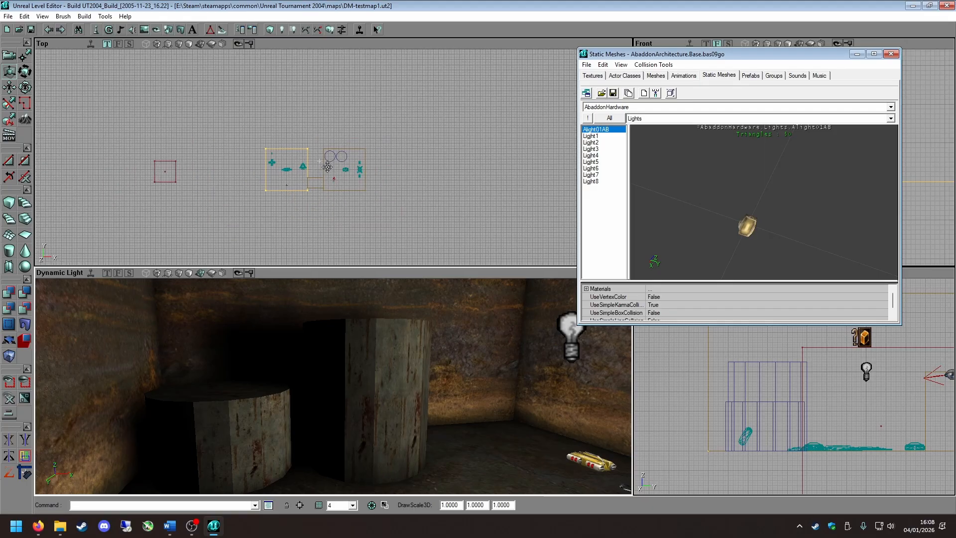
left_click(264, 203)
left_click(176, 172)
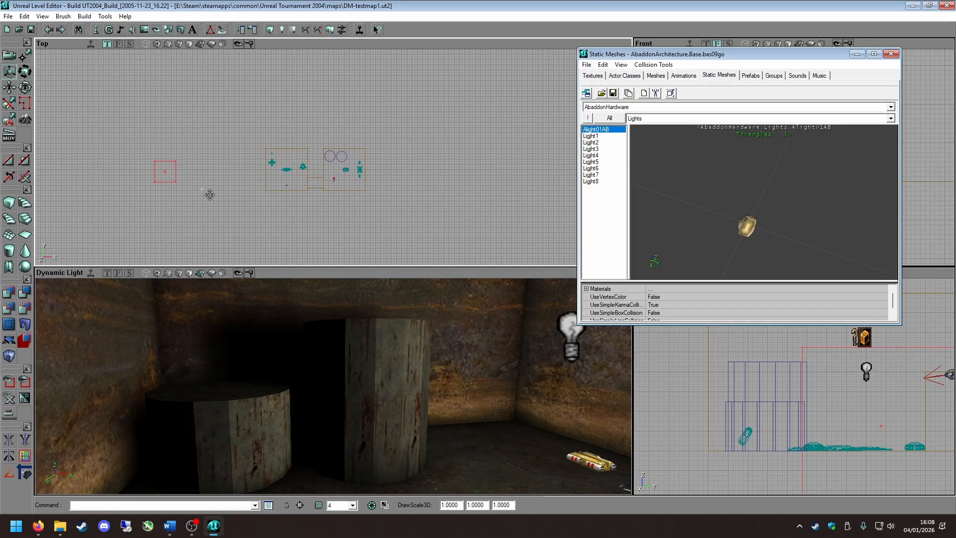
left_click_drag(199, 200, 301, 195, "shift")
mouse_move(165, 172)
left_mouse_down("shift")
mouse_move(242, 170)
mouse_move(345, 120)
left_mouse_up("shift")
scroll(246, 164, "up", 4)
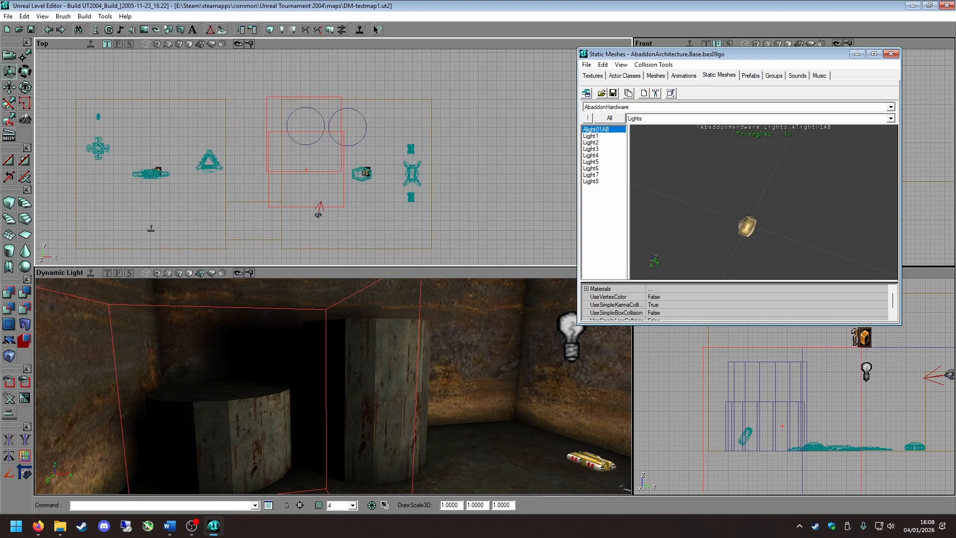
left_click_drag(305, 177, 331, 164, "shift")
Reduce the builder brush's height and depth to form a flat box crossing the front of both cylinders above the floor.
scroll(790, 424, "down", 2)
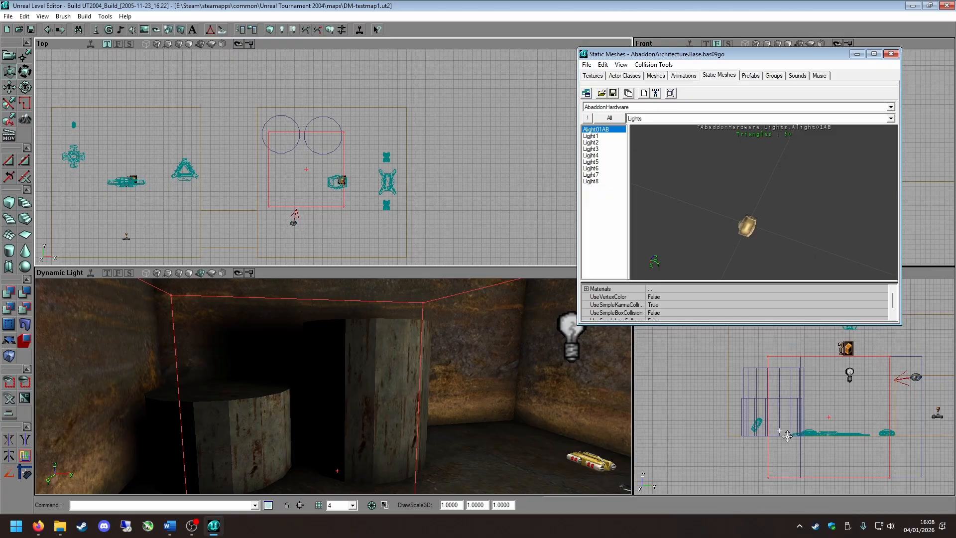
mouse_move(789, 434)
left_mouse_down("ctrl")
mouse_move(789, 386)
mouse_move(794, 453)
left_mouse_up("ctrl")
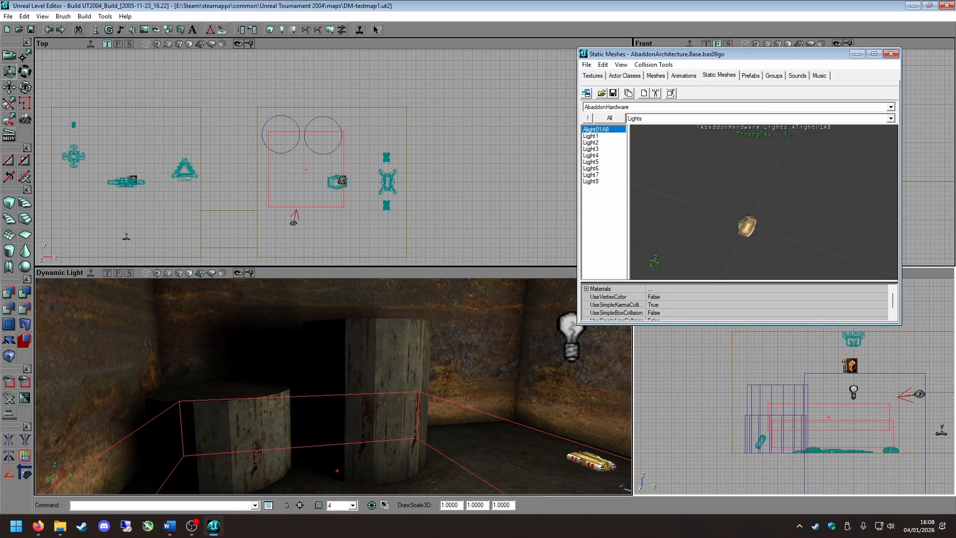
mouse_move(467, 408)
right_mouse_down()
mouse_move(427, 433)
mouse_move(418, 416)
right_mouse_up()
mouse_move(285, 179)
left_mouse_down("ctrl")
mouse_move(284, 162)
mouse_move(261, 156)
mouse_move(292, 167)
mouse_move(285, 164)
left_mouse_up("ctrl")
right_click_drag(312, 369, 185, 369)
Subtract the flat box from both cylinders and inspect the resulting notches from the front, inside and side.
left_click(24, 294)
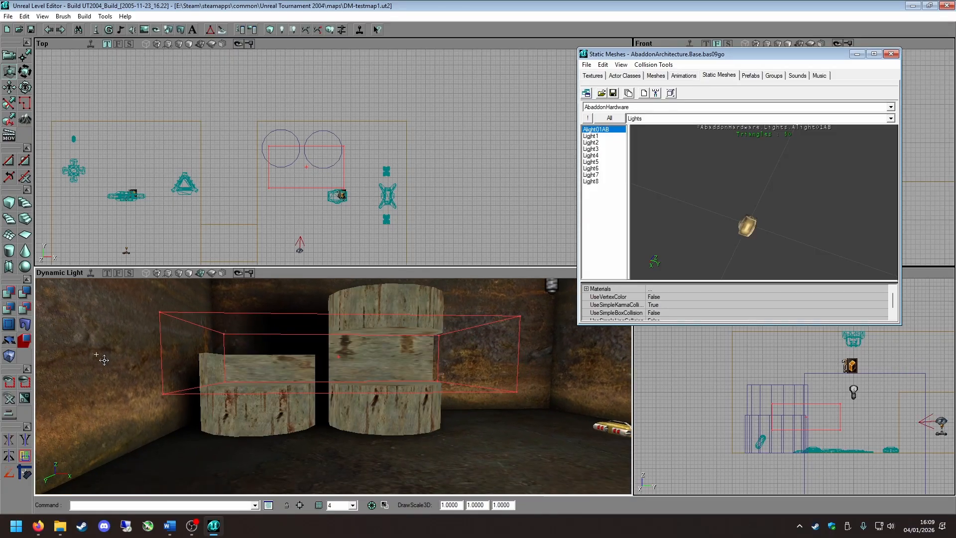
right_click_drag(356, 406, 377, 429)
left_click_drag(377, 428, 319, 368)
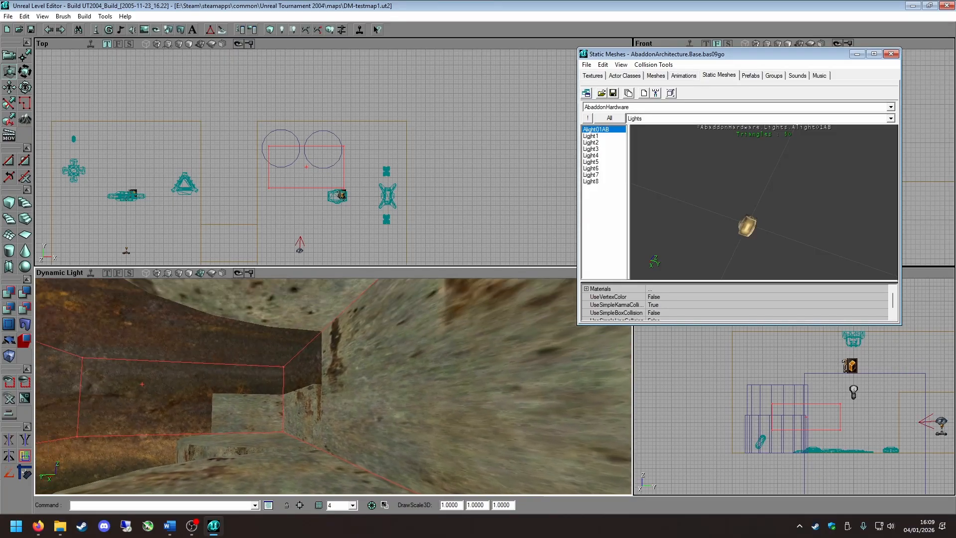
right_click_drag(319, 368, 324, 349)
left_click_drag(324, 349, 329, 419)
right_click_drag(328, 419, 333, 439)
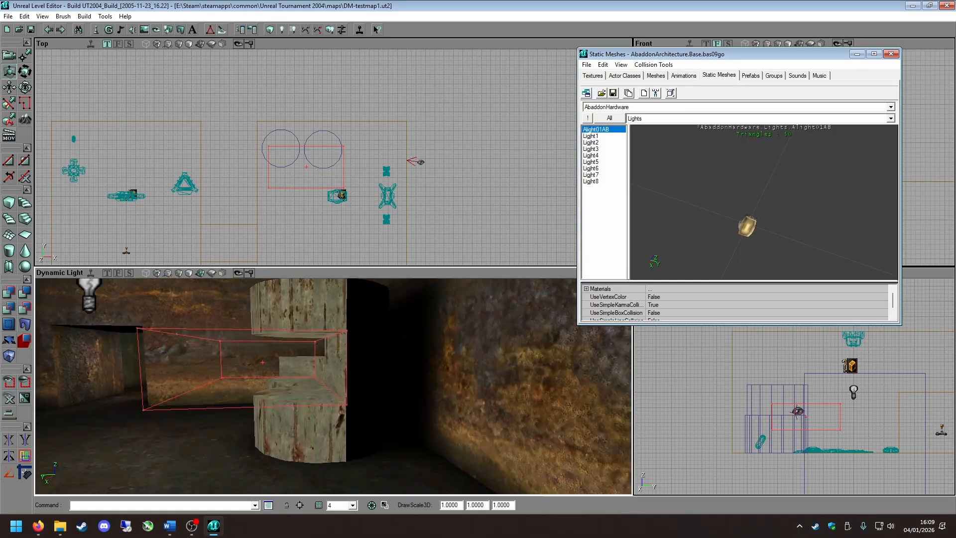
Delete the rectangular subtraction brush cutting through the two cylinders and rebuild the level.
left_click_drag(334, 439, 349, 374)
scroll(309, 167, "down", 3)
scroll(299, 200, "up", 3)
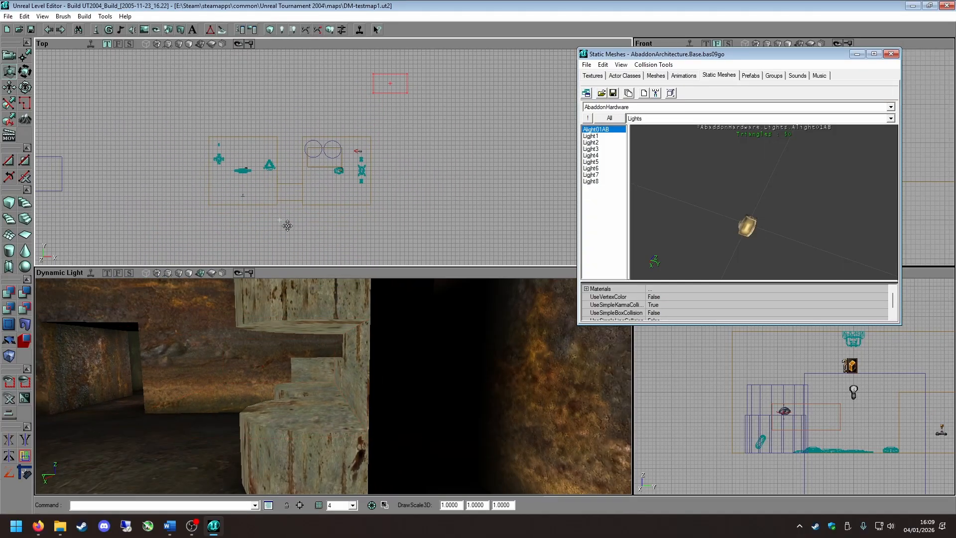
left_click_drag(310, 180, 334, 167)
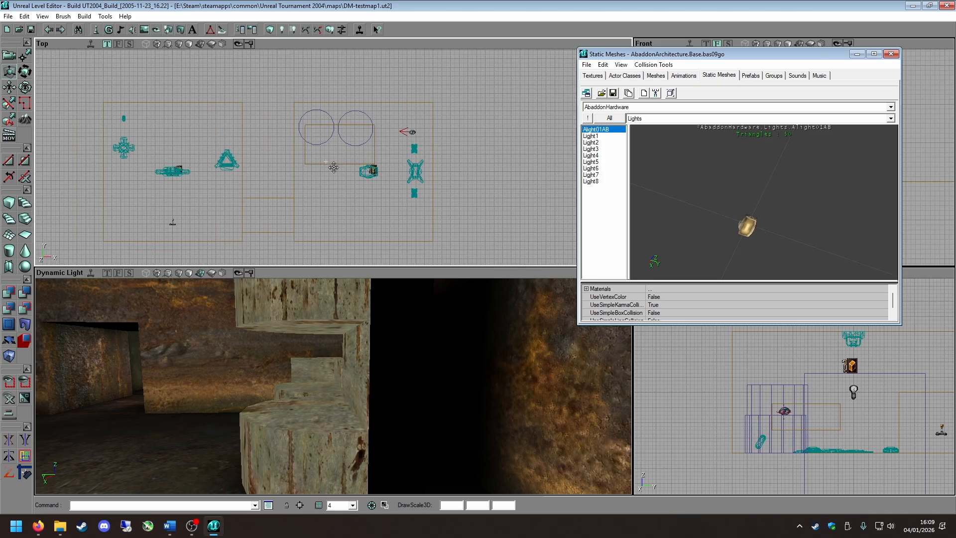
left_click(335, 148)
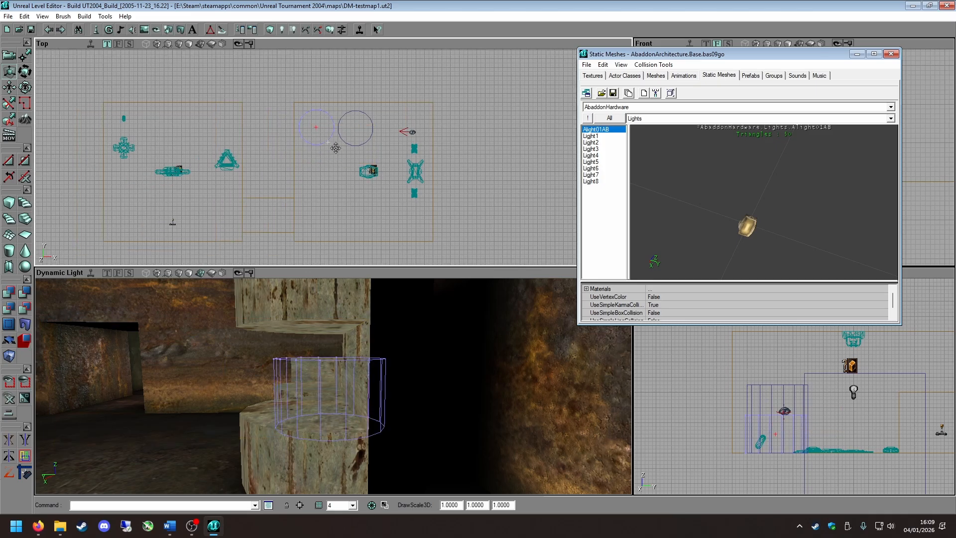
left_click(331, 34)
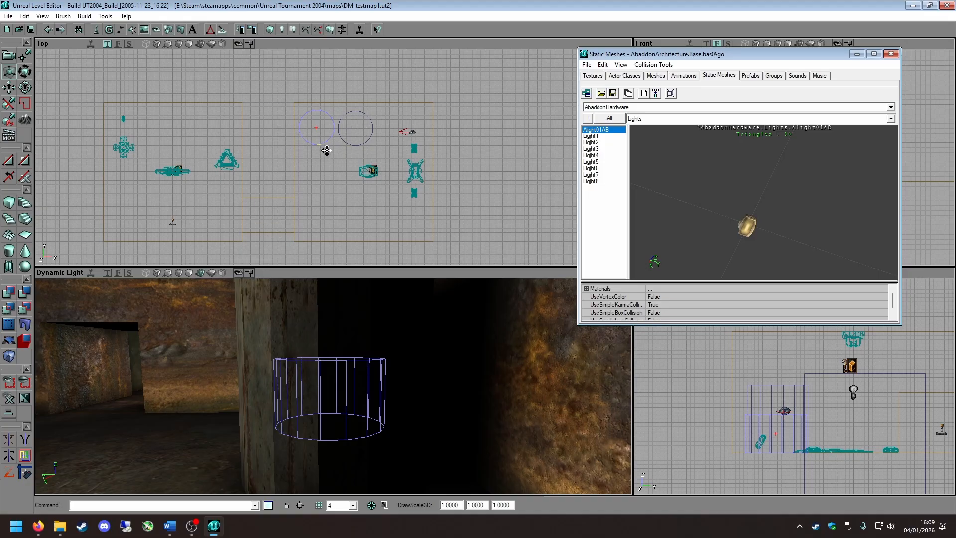
Delete the separate square brush lying outside the rooms and rebuild the level.
scroll(329, 154, "down", 3)
left_click(139, 167)
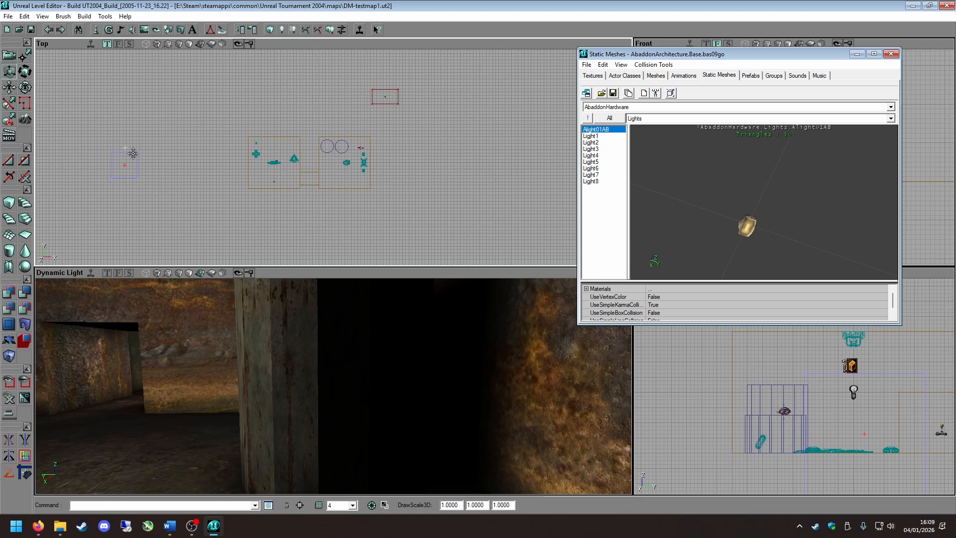
mouse_move(184, 331)
left_mouse_down()
mouse_move(164, 309)
mouse_move(164, 279)
mouse_move(331, 326)
left_mouse_up()
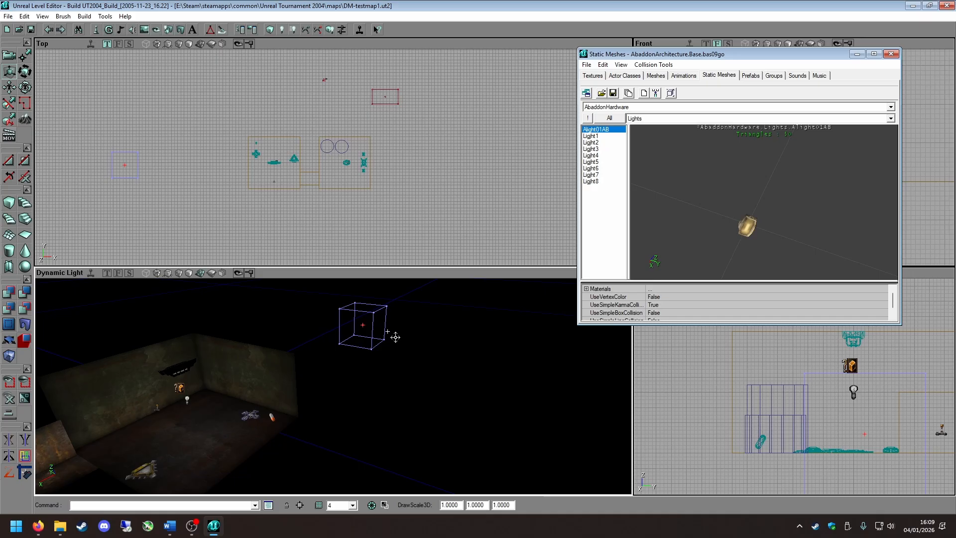
left_click_drag(274, 388, 278, 368)
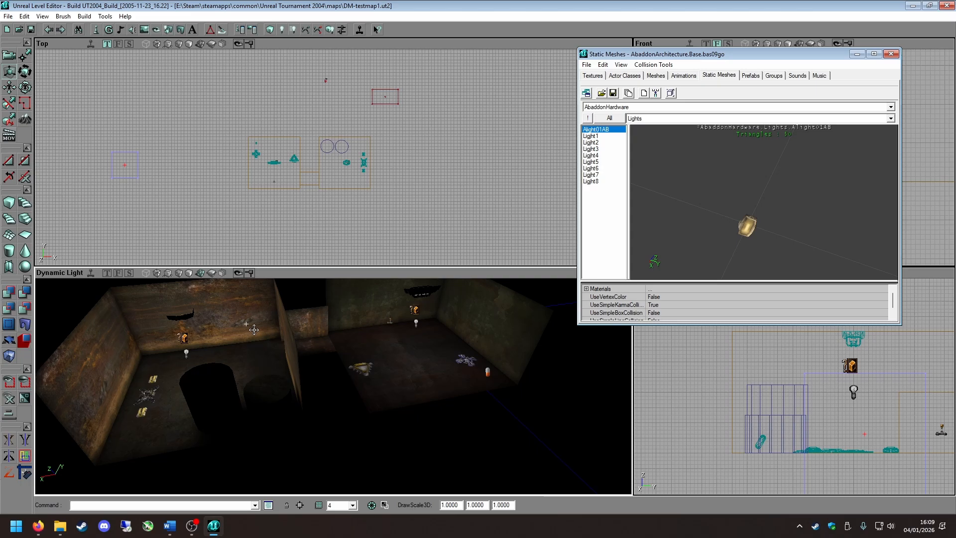
left_click(189, 211)
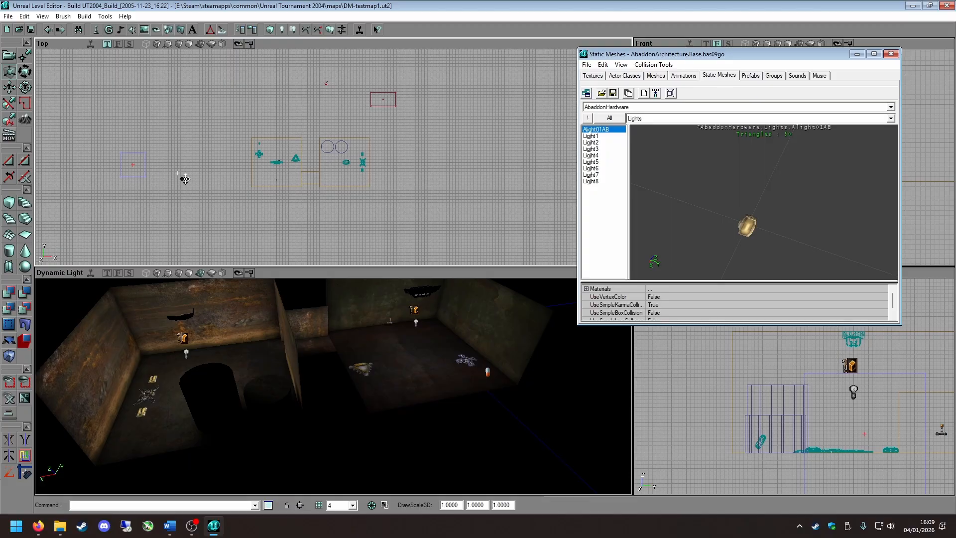
left_click_drag(189, 187, 155, 190)
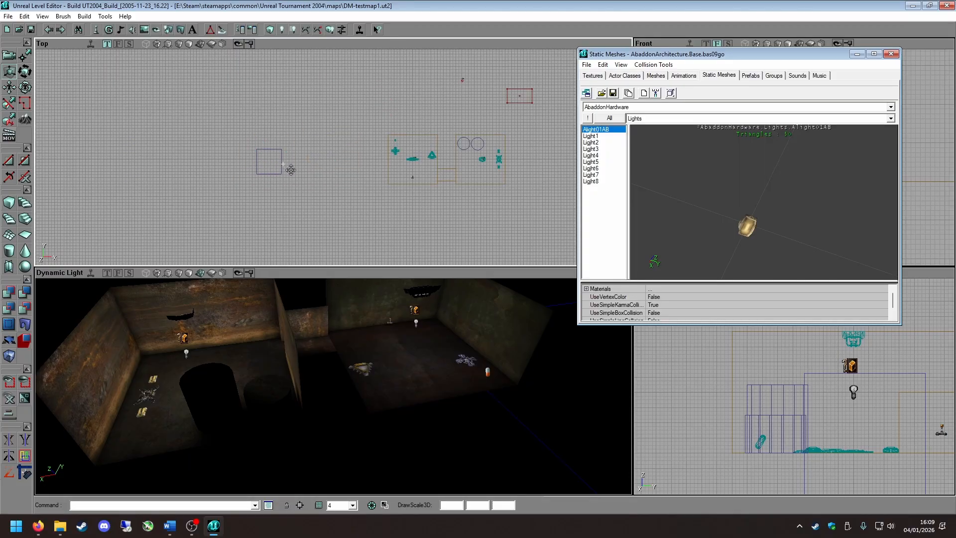
key("Delete")
left_click(329, 30)
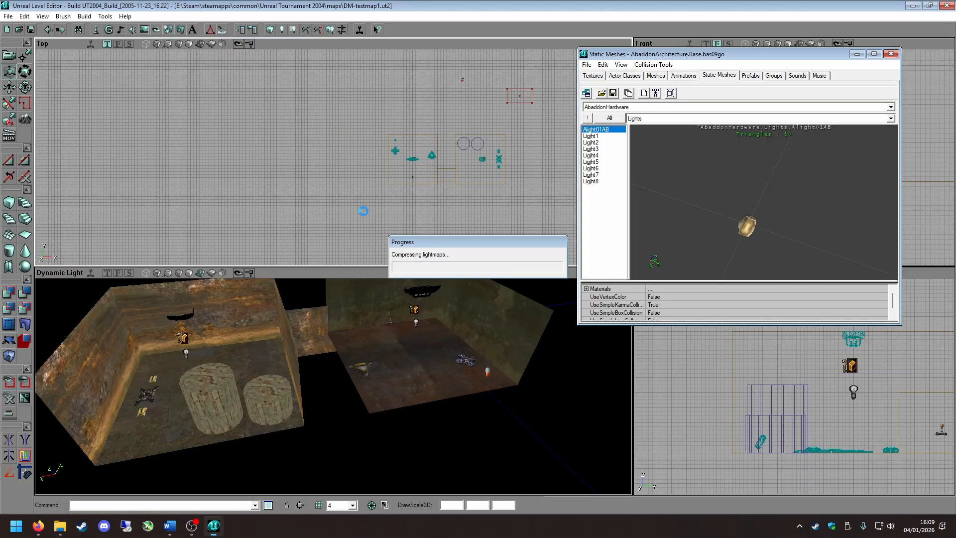
Close the Static Meshes browser and rebuild the red builder brush as a cube.
left_click(891, 54)
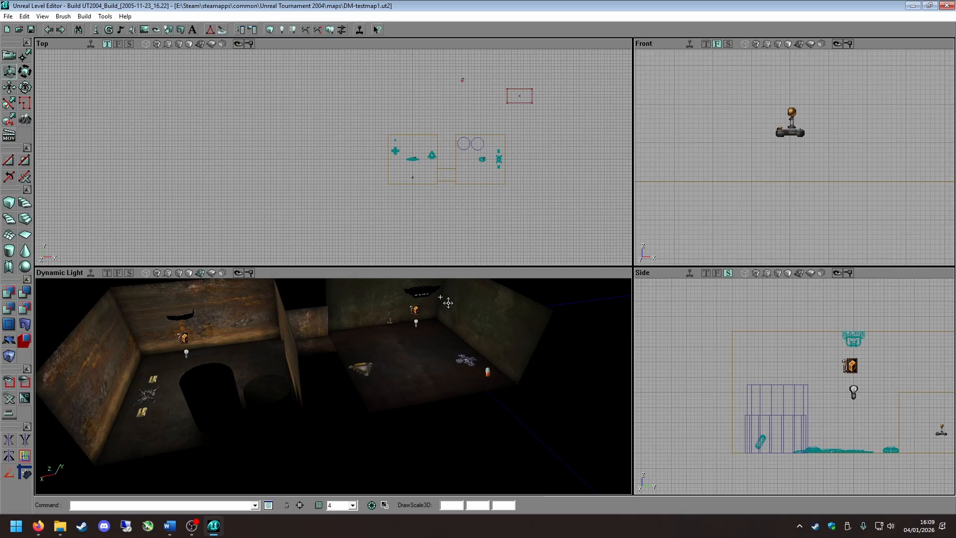
left_click_drag(387, 359, 333, 383)
left_click_drag(476, 185, 463, 172)
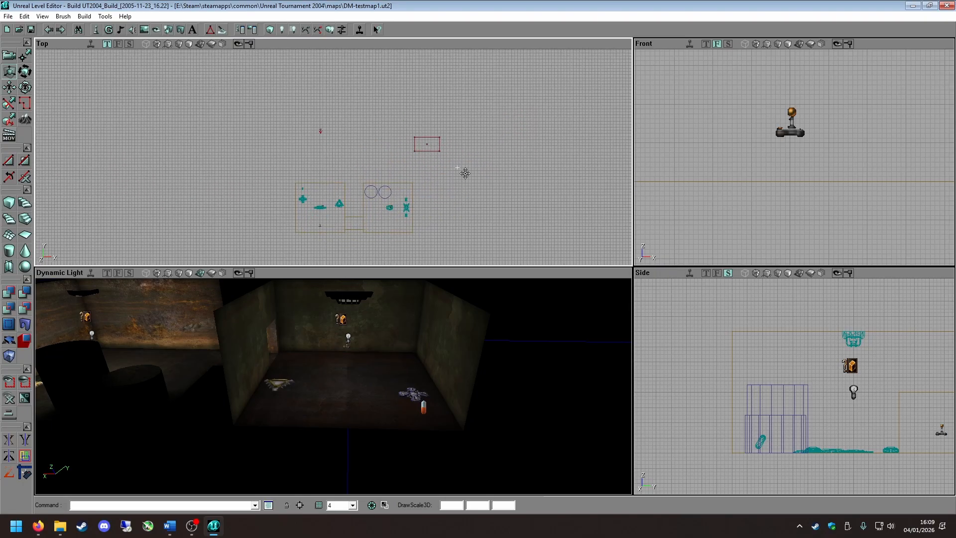
scroll(463, 173, "up", 2)
scroll(408, 172, "down", 2)
left_click_drag(366, 167, 351, 169)
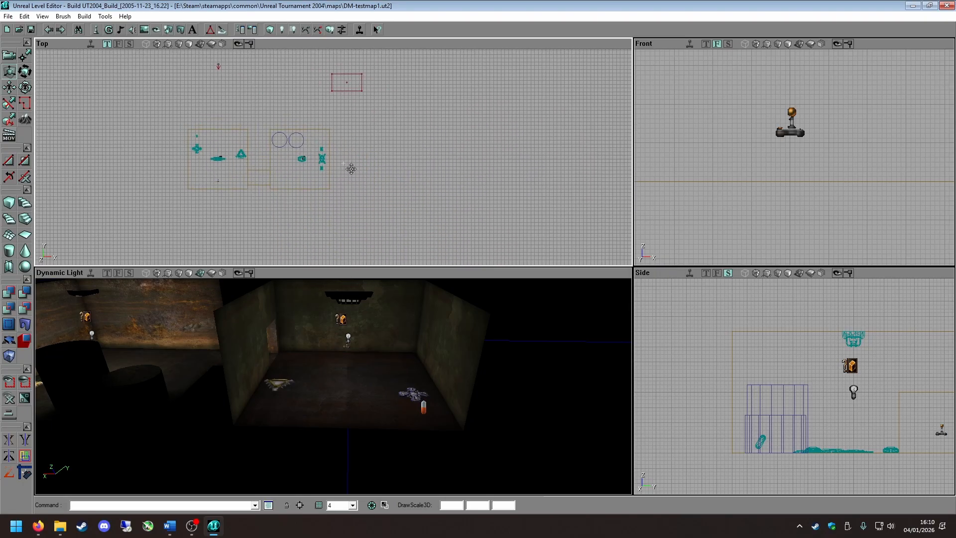
scroll(327, 163, "up", 2)
scroll(317, 163, "down", 1)
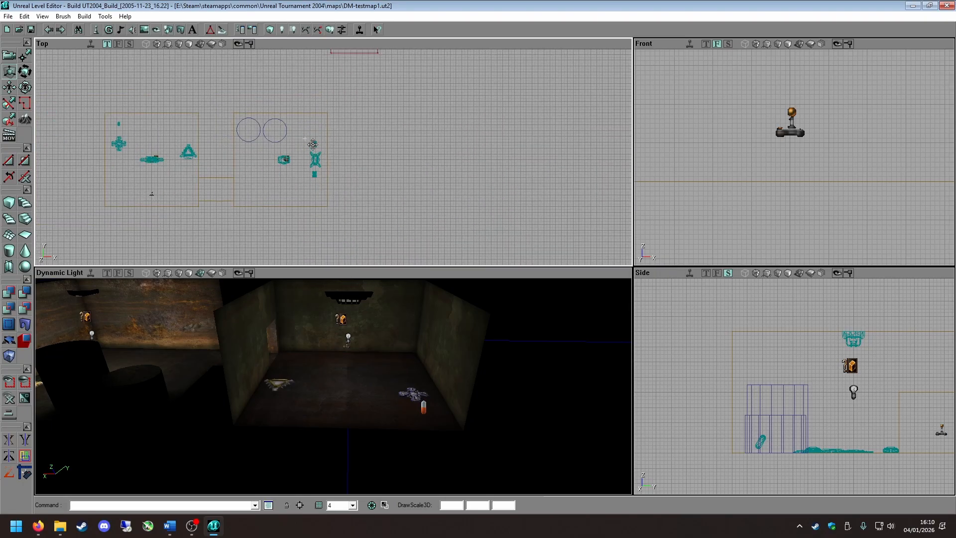
scroll(103, 162, "up", 1)
left_click_drag(313, 221, 317, 207)
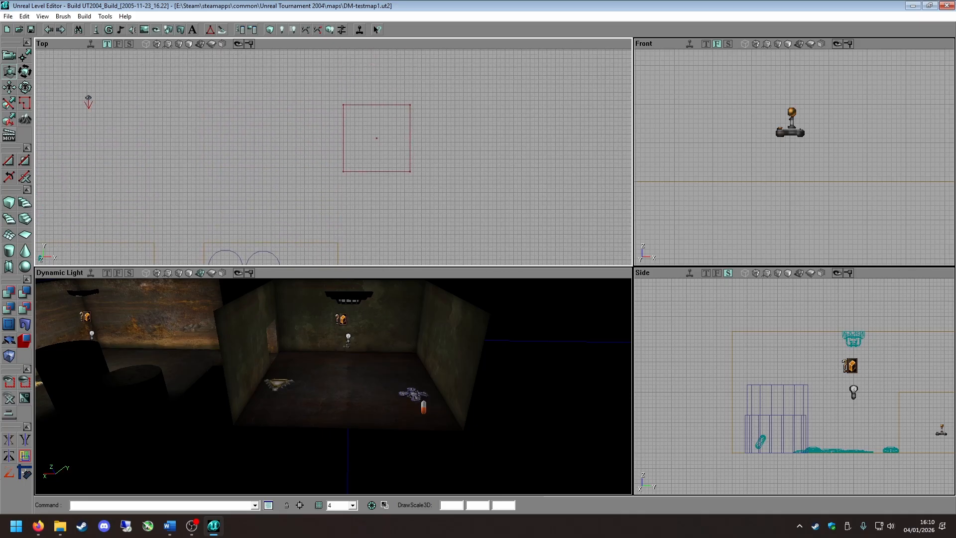
Narrow the builder brush to a thin upright slab and place it in the cylinder room beside the corridor.
left_click(378, 172)
scroll(377, 175, "down", 2)
mouse_move(378, 165)
left_mouse_down("shift")
mouse_move(299, 289)
mouse_move(384, 161)
mouse_move(340, 162)
mouse_move(424, 153)
mouse_move(380, 159)
mouse_move(395, 213)
left_mouse_up("shift")
scroll(369, 163, "up", 2)
scroll(378, 162, "up", 3)
mouse_move(379, 163)
left_mouse_down("shift")
mouse_move(404, 148)
mouse_move(375, 170)
left_mouse_up("shift")
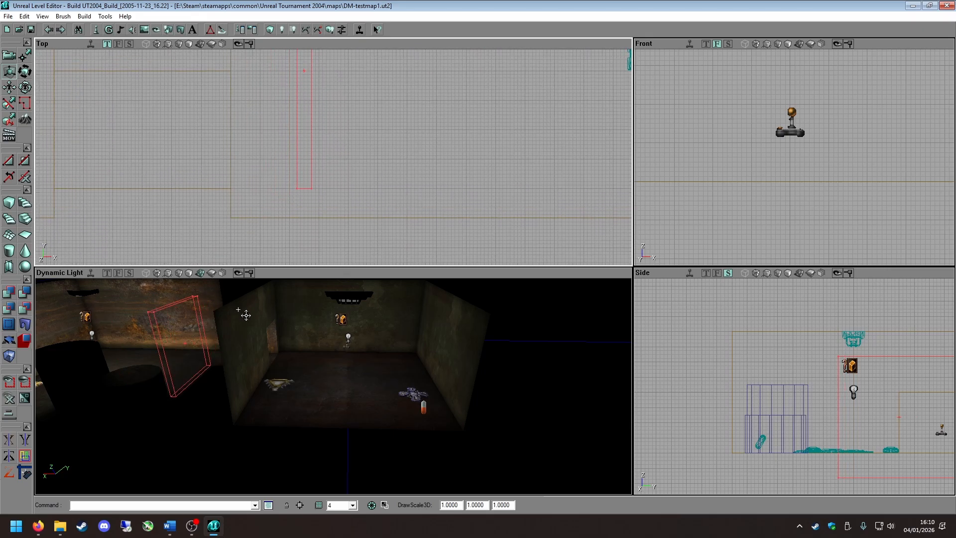
Flatten the builder brush vertically into a thin horizontal beam.
scroll(836, 378, "down", 3)
left_click_drag(842, 406, 842, 419, "ctrl")
left_click_drag(842, 406, 795, 377)
scroll(842, 405, "up", 3)
left_click_drag(842, 405, 844, 422, "ctrl")
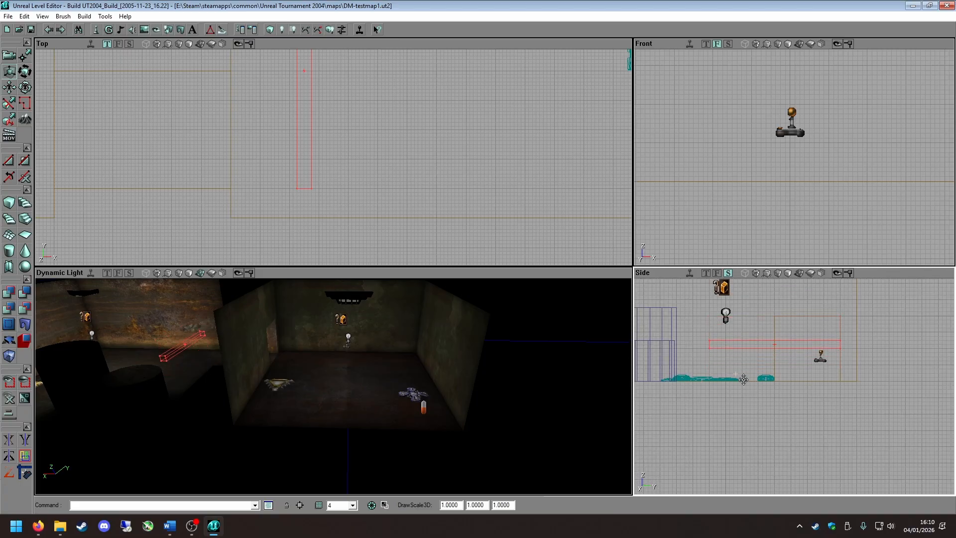
Shorten the beam-shaped builder brush so it fits inside the cylinder room next to the corridor.
left_click_drag(742, 380, 752, 377, "ctrl")
scroll(284, 158, "down", 3)
left_click_drag(312, 160, 303, 168, "ctrl+shift")
mouse_move(312, 160)
left_mouse_down("ctrl")
mouse_move(313, 188)
mouse_move(312, 160)
left_mouse_up("ctrl")
left_click_drag(312, 160, 322, 190, "ctrl+shift")
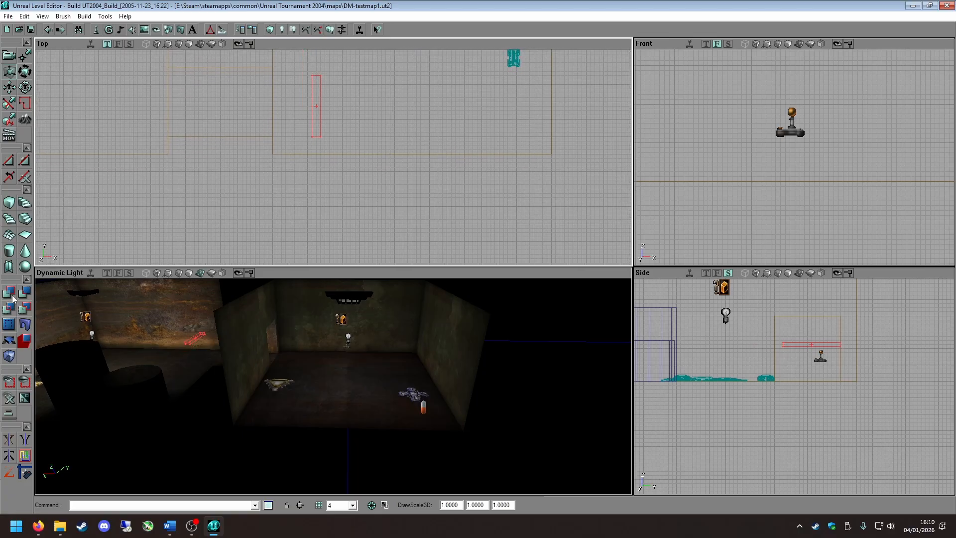
Add two parallel beams joined by a crossbar, then move the builder brush outside the room and rebuild the level.
mouse_move(316, 110)
left_mouse_down("ctrl+shift")
mouse_move(367, 109)
mouse_move(314, 106)
mouse_move(318, 114)
left_mouse_up("ctrl+shift")
mouse_move(256, 185)
right_mouse_down("ctrl+shift")
mouse_move(201, 172)
mouse_move(187, 151)
right_mouse_up("ctrl+shift")
scroll(402, 119, "up", 2)
mouse_move(401, 119)
left_mouse_down("ctrl+shift")
mouse_move(374, 109)
mouse_move(371, 116)
mouse_move(395, 121)
left_mouse_up("ctrl+shift")
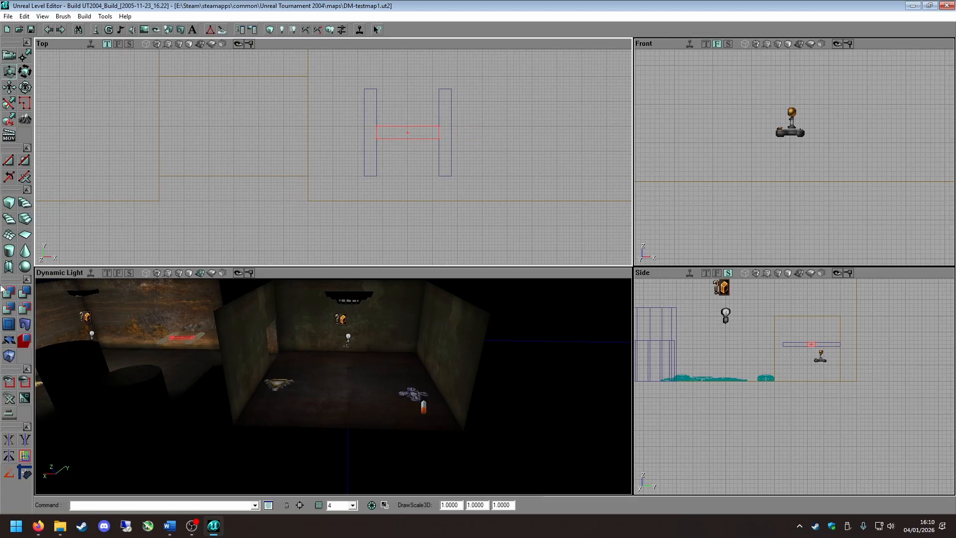
scroll(364, 155, "down", 3)
left_click_drag(370, 120, 276, 107, "ctrl+shift")
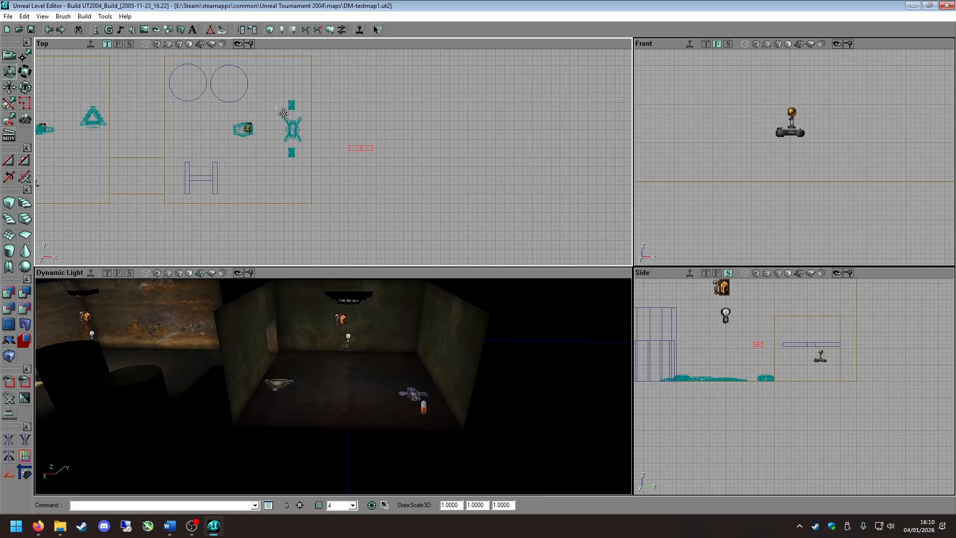
left_click(329, 31)
Examine the beam structure and its surroundings in the 3D view.
right_click_drag(291, 321, 249, 349)
left_click_drag(291, 320, 249, 278)
right_click_drag(291, 321, 291, 298)
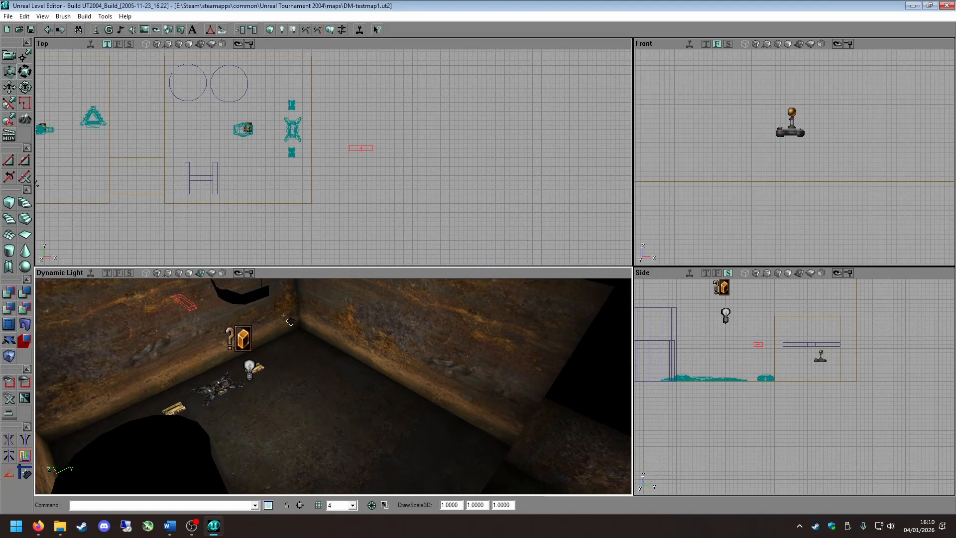
scroll(422, 180, "down", 3)
scroll(423, 180, "up", 4)
left_click_drag(422, 181, 344, 211)
right_click_drag(345, 369, 345, 319)
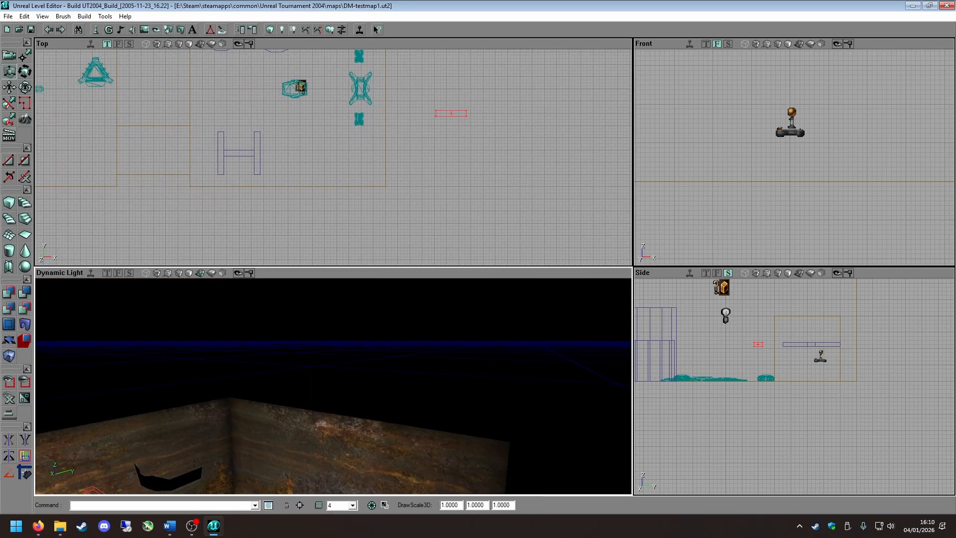
left_click_drag(345, 368, 345, 418)
right_click_drag(345, 368, 345, 409)
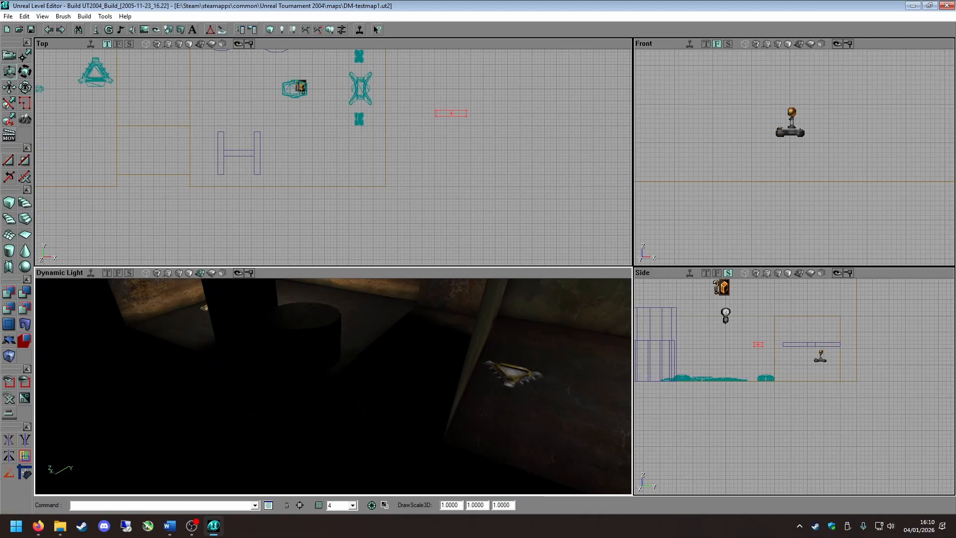
left_click_drag(345, 369, 345, 334)
right_click_drag(345, 369, 344, 334)
left_click_drag(344, 368, 304, 399)
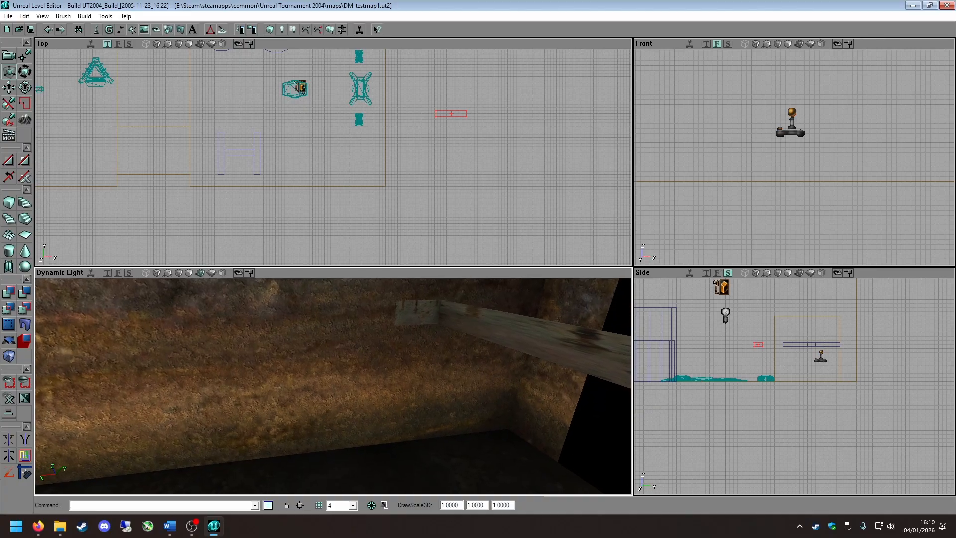
right_click_drag(344, 369, 374, 393)
left_click_drag(402, 367, 410, 340)
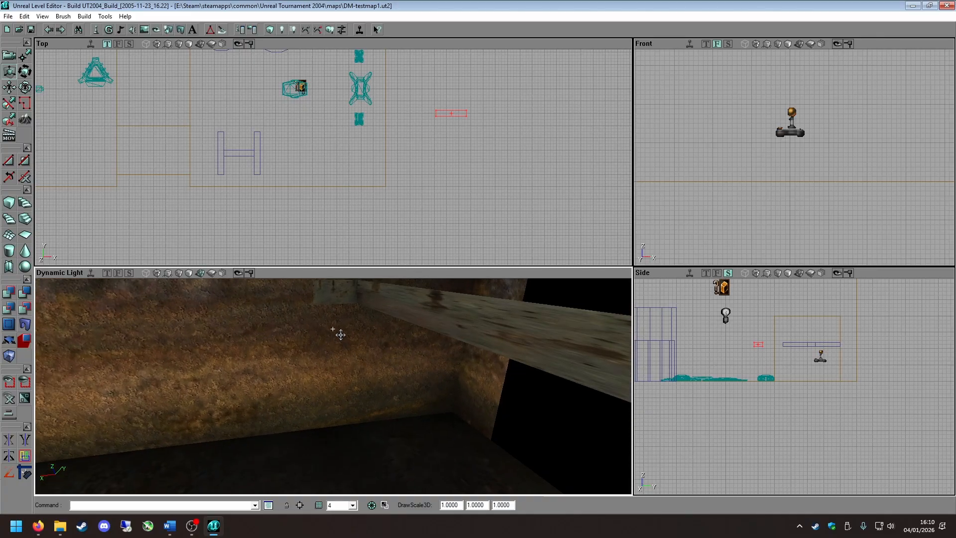
Widen both side beams of the H-shaped structure and rebuild the level.
scroll(263, 155, "up", 1)
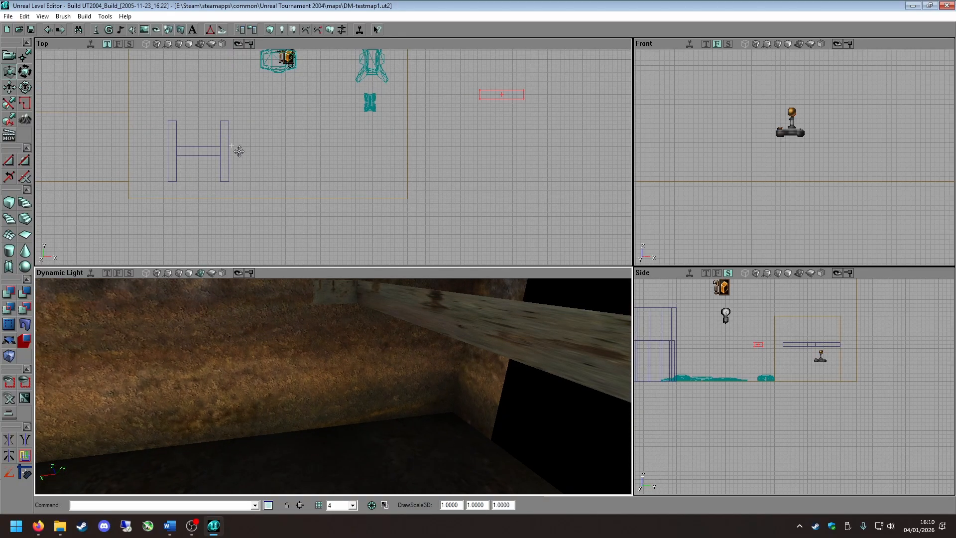
left_click(238, 151)
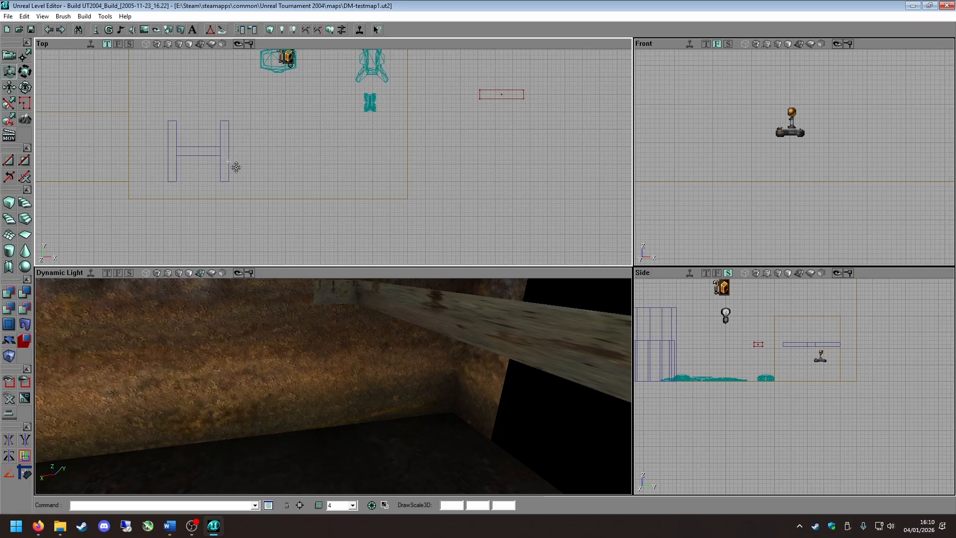
left_click(229, 167)
left_click_drag(255, 197, 258, 196, "ctrl")
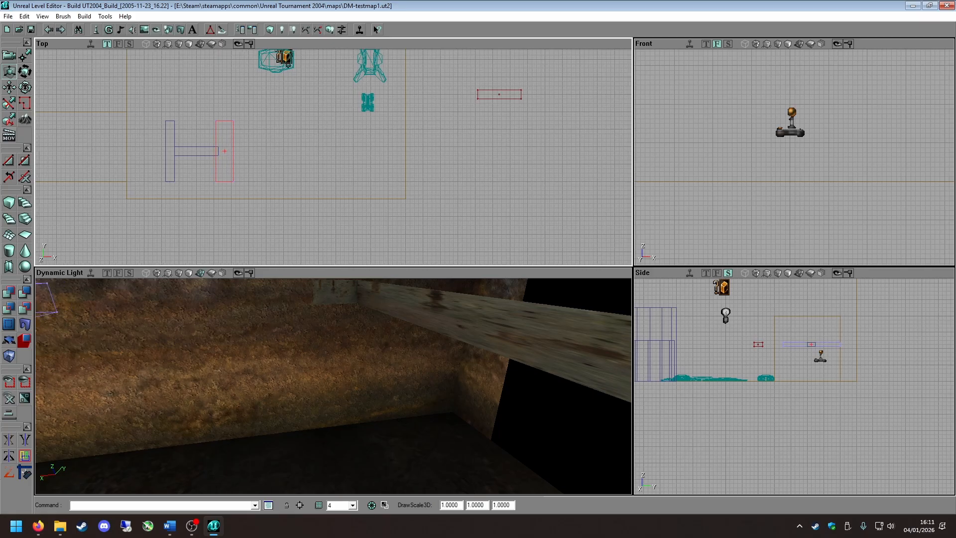
left_click(192, 182)
left_click(175, 168)
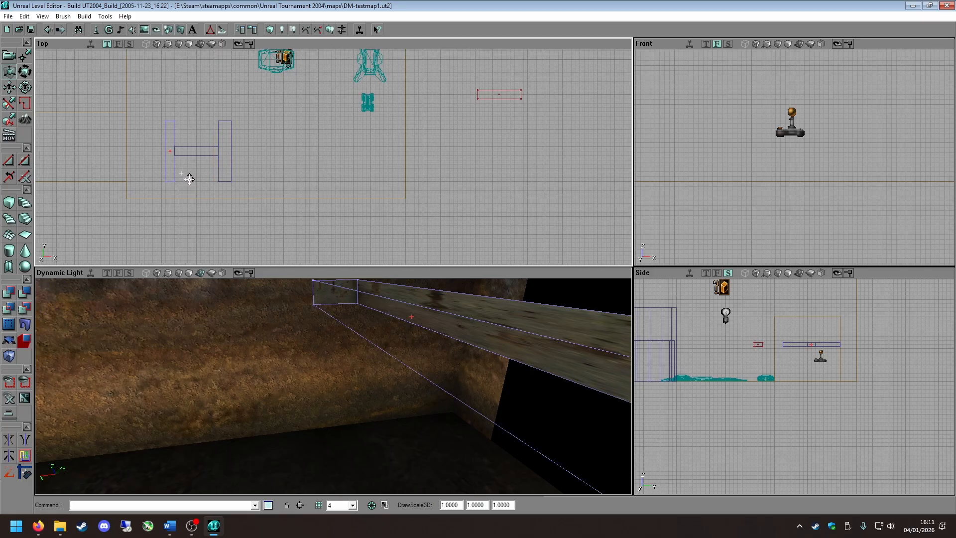
left_click_drag(181, 174, 186, 174, "ctrl")
left_click(198, 163)
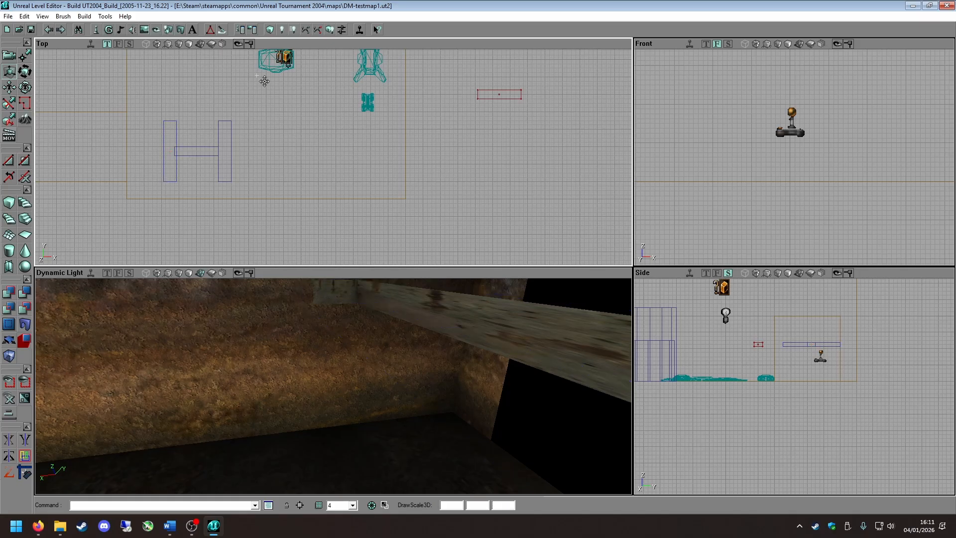
left_click(328, 31)
right_click_drag(311, 333, 301, 309)
left_click_drag(301, 309, 302, 329)
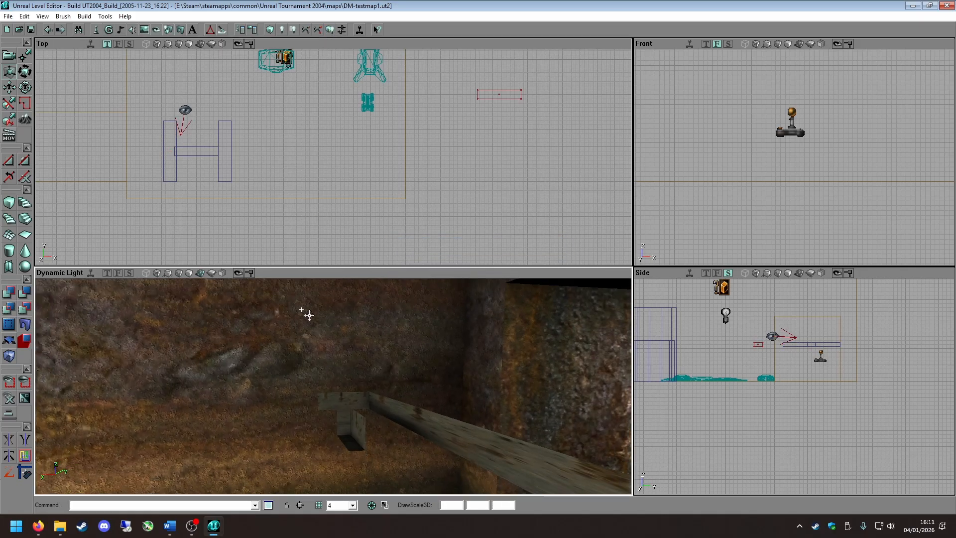
Delete the crossbar and both side beams of the H-shaped structure.
left_click(188, 153)
key("Delete")
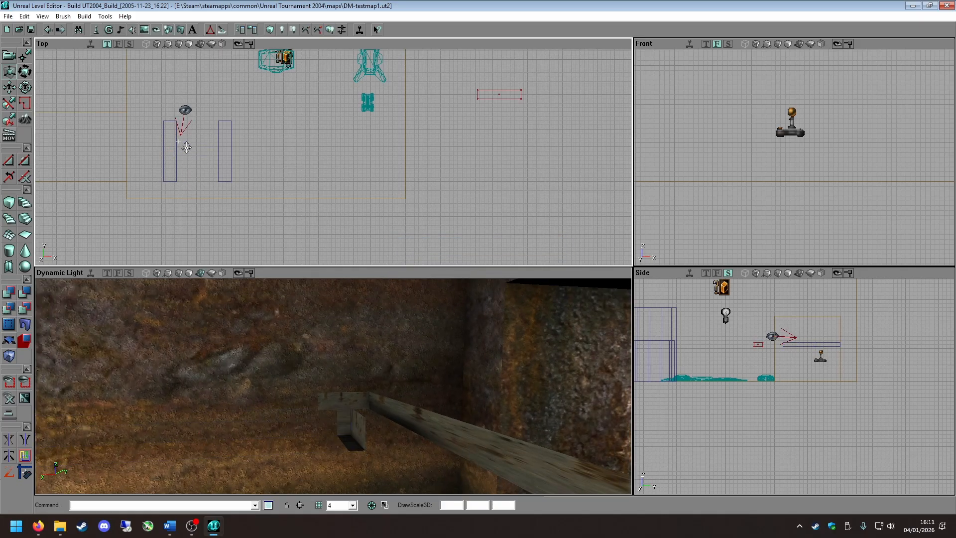
left_click(232, 156)
key("Delete")
key("Delete")
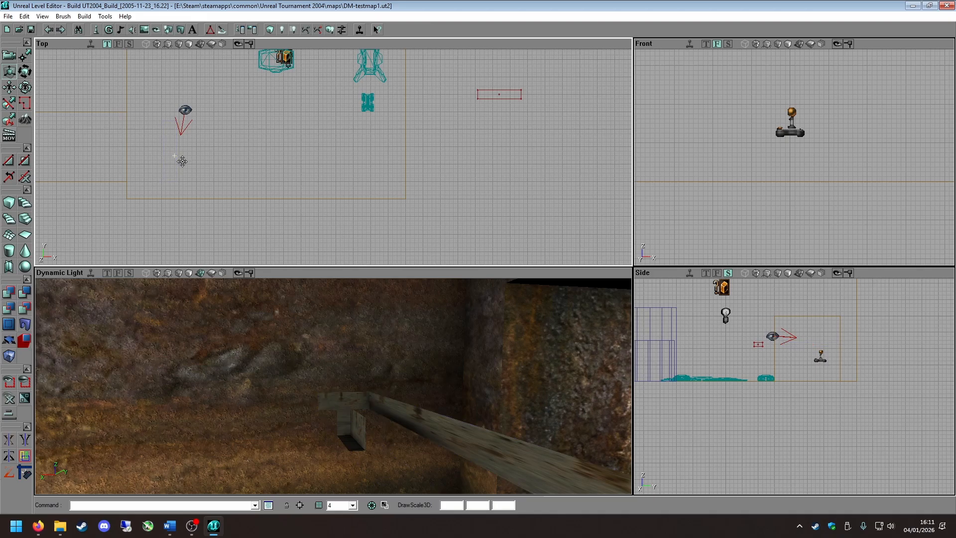
Thicken the short builder brush and move it into the cylinder room close to the wall.
left_click(505, 95)
scroll(772, 381, "up", 5)
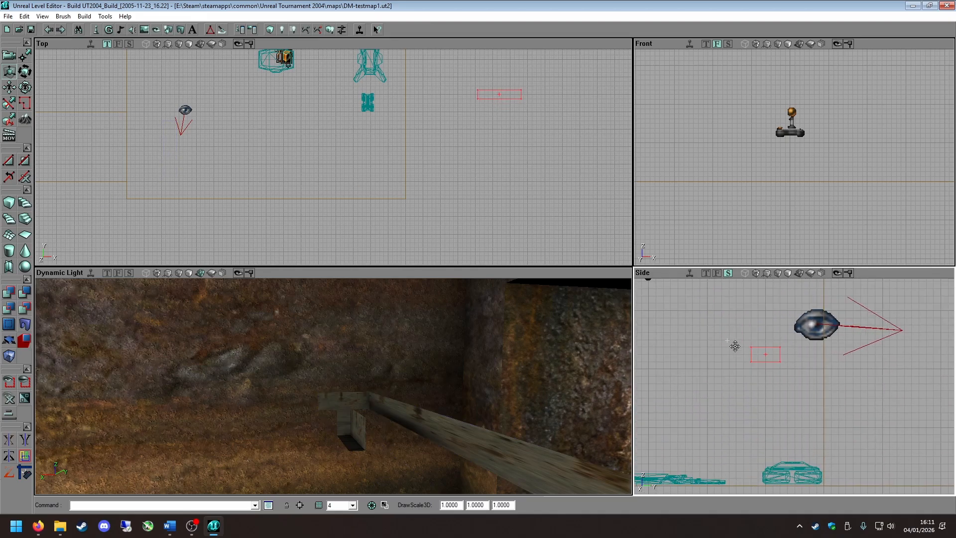
left_click_drag(738, 358, 729, 353, "ctrl")
scroll(350, 226, "down", 4)
left_click_drag(345, 211, 212, 252, "shift")
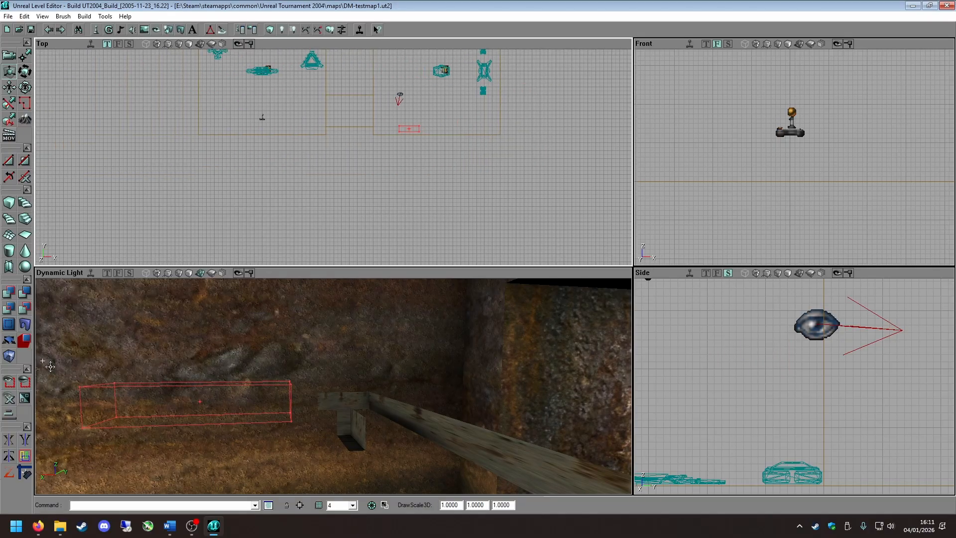
Try adding the short builder brush to the level as a beam, then undo the addition.
left_click(9, 292)
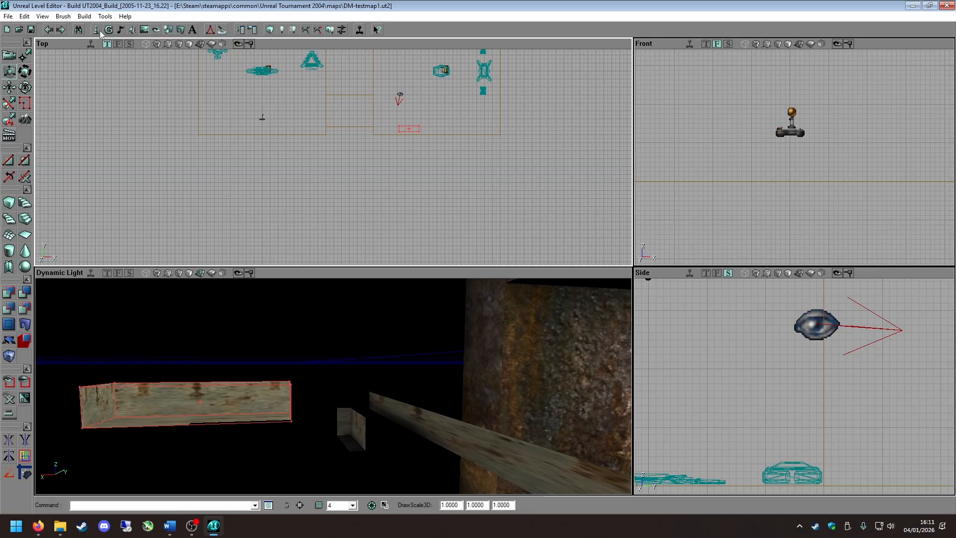
left_click(49, 30)
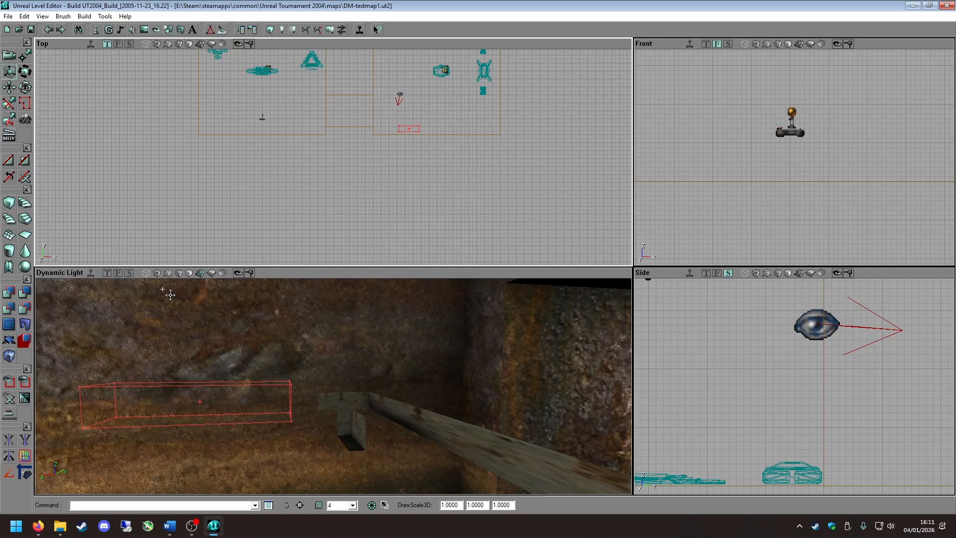
Reset the builder brush to a cube, narrow it and reduce its height inside the cylinder room, and rebuild the level.
left_click(11, 202)
scroll(319, 148, "down", 2)
mouse_move(319, 148)
left_mouse_down()
mouse_move(369, 143)
mouse_move(390, 166)
mouse_move(340, 157)
mouse_move(319, 193)
mouse_move(342, 140)
mouse_move(341, 98)
mouse_move(293, 98)
left_mouse_up()
scroll(390, 166, "up", 2)
scroll(341, 142, "up", 2)
mouse_move(367, 150)
left_mouse_down("ctrl")
mouse_move(413, 150)
mouse_move(414, 185)
mouse_move(344, 156)
left_mouse_up("ctrl")
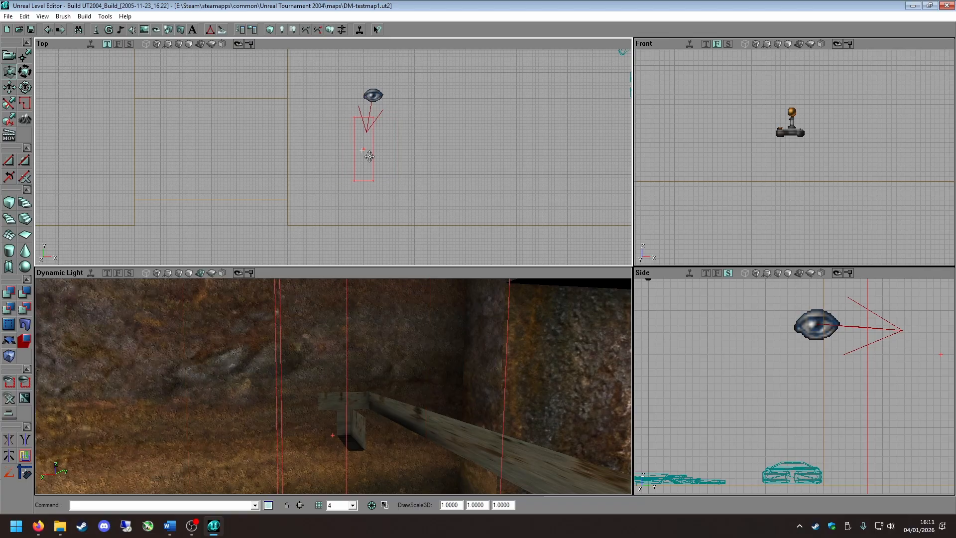
mouse_move(259, 183)
left_mouse_down()
mouse_move(254, 167)
mouse_move(259, 183)
left_mouse_up()
scroll(743, 371, "down", 4)
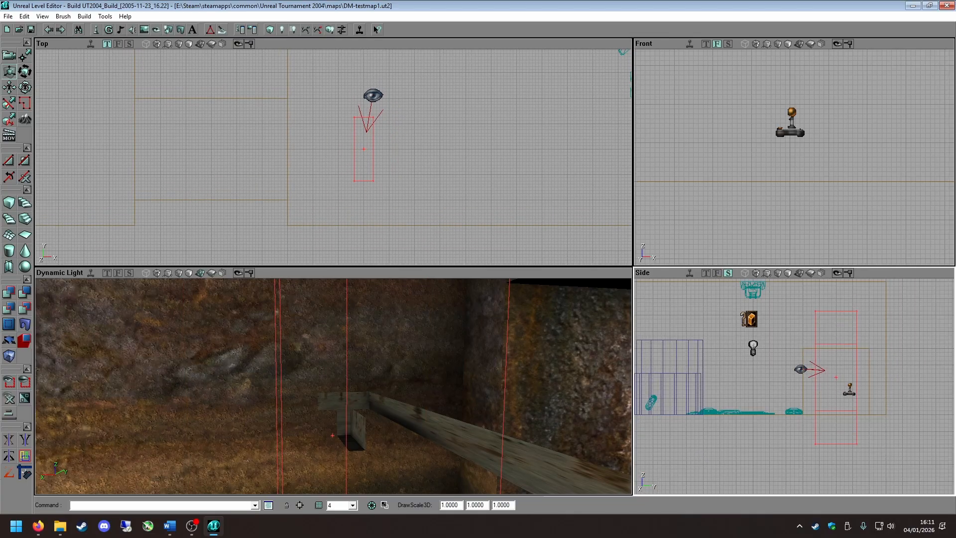
left_click_drag(742, 371, 743, 399, "ctrl")
left_click(330, 30)
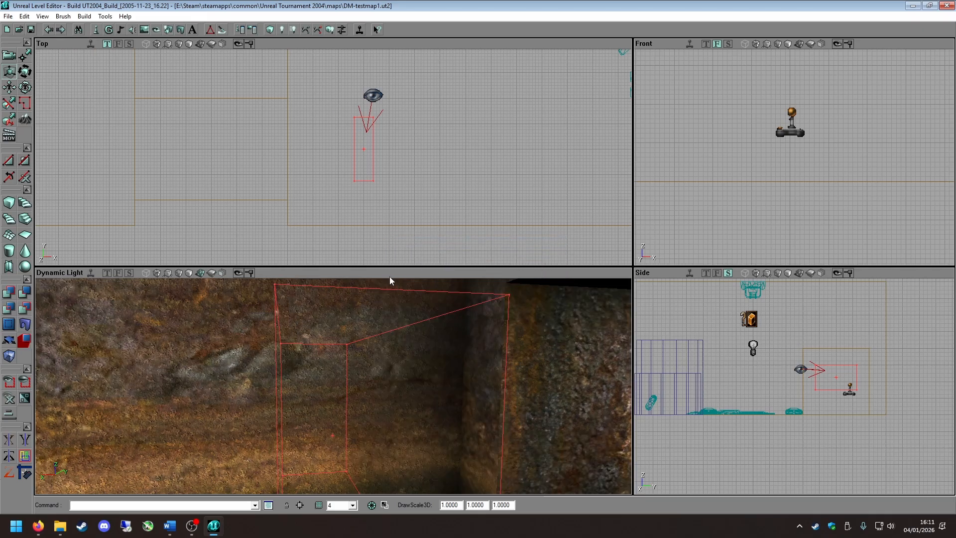
Flatten the builder brush into a horizontal beam and add two parallel copies of it with a gap between them.
left_click_drag(851, 397, 789, 384, "ctrl")
left_click_drag(368, 198, 368, 222, "ctrl")
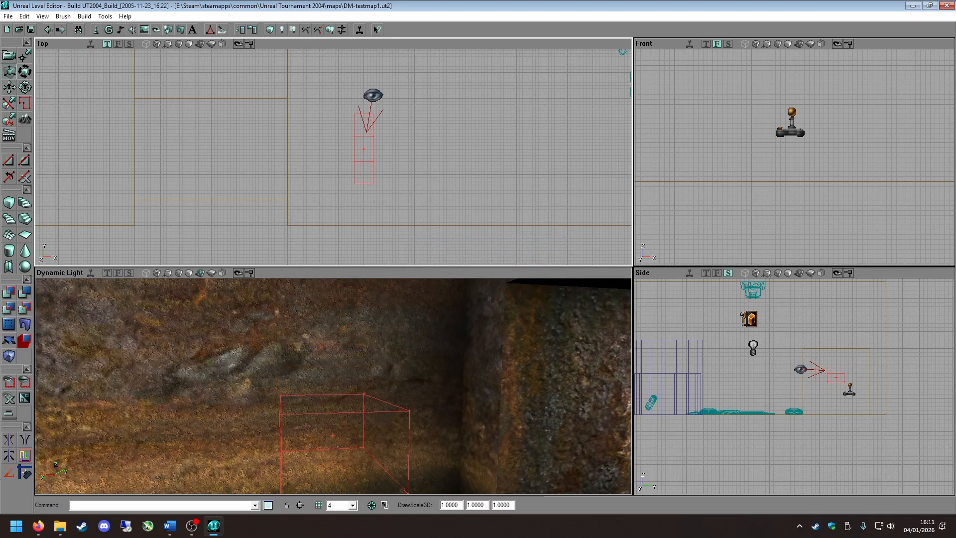
left_click(10, 293)
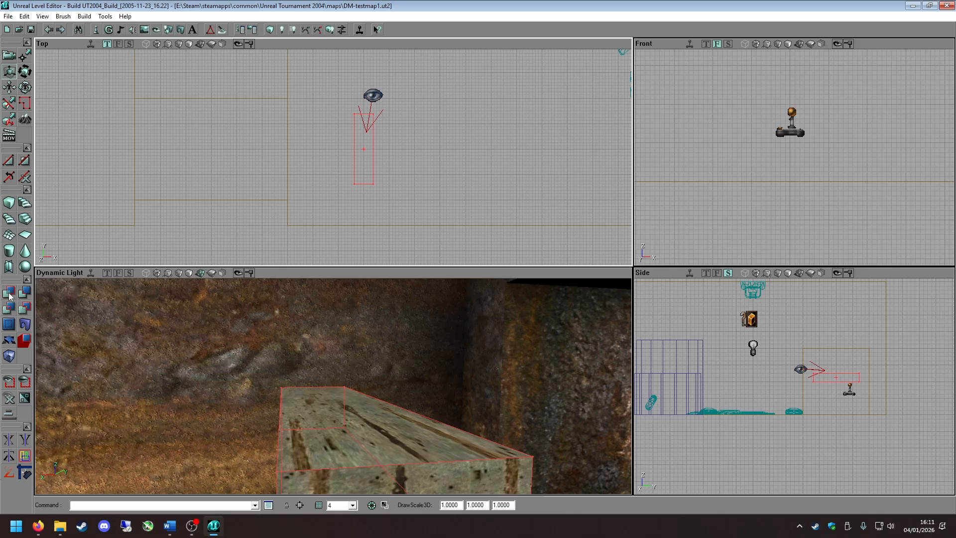
left_click_drag(275, 214, 341, 214, "ctrl+shift")
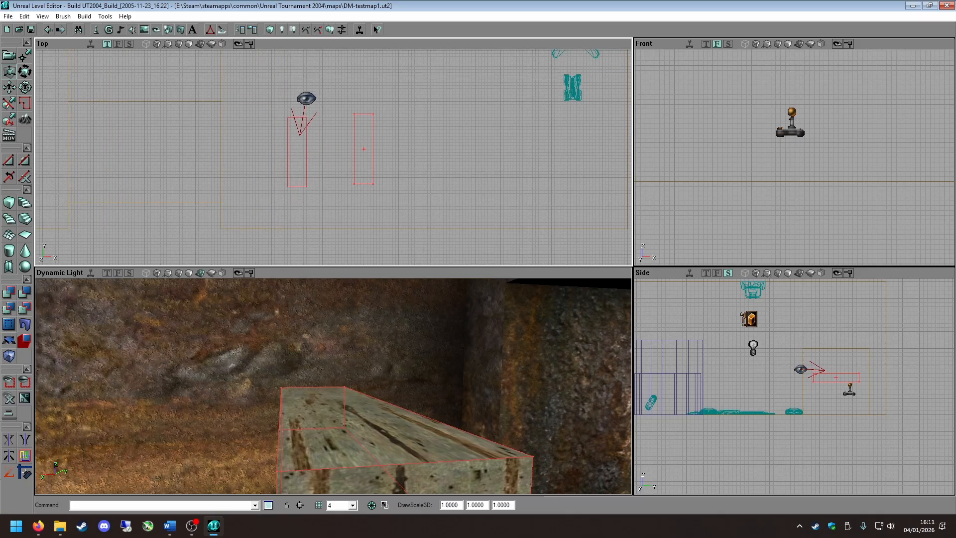
left_click(9, 292)
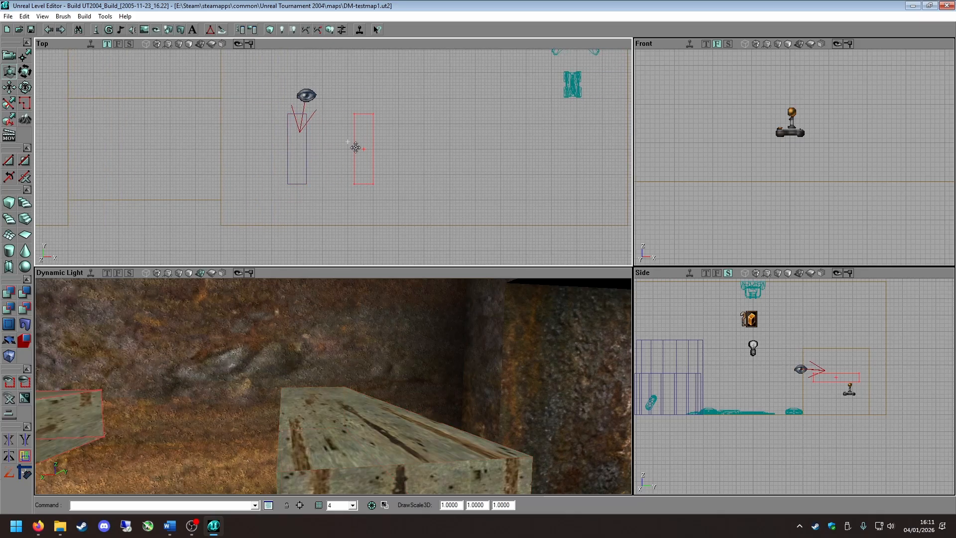
Fit the builder brush as a crossbar between the two parallel beams, add it to form an H, and rebuild the level.
right_click_drag(355, 148, 400, 137, "ctrl+shift")
mouse_move(400, 137)
left_mouse_down("ctrl+shift")
mouse_move(379, 126)
mouse_move(361, 133)
mouse_move(356, 151)
left_mouse_up("ctrl+shift")
mouse_move(358, 204)
left_mouse_down("ctrl+shift")
mouse_move(364, 217)
mouse_move(391, 206)
left_mouse_up("ctrl+shift")
left_click(385, 203)
left_click(383, 206)
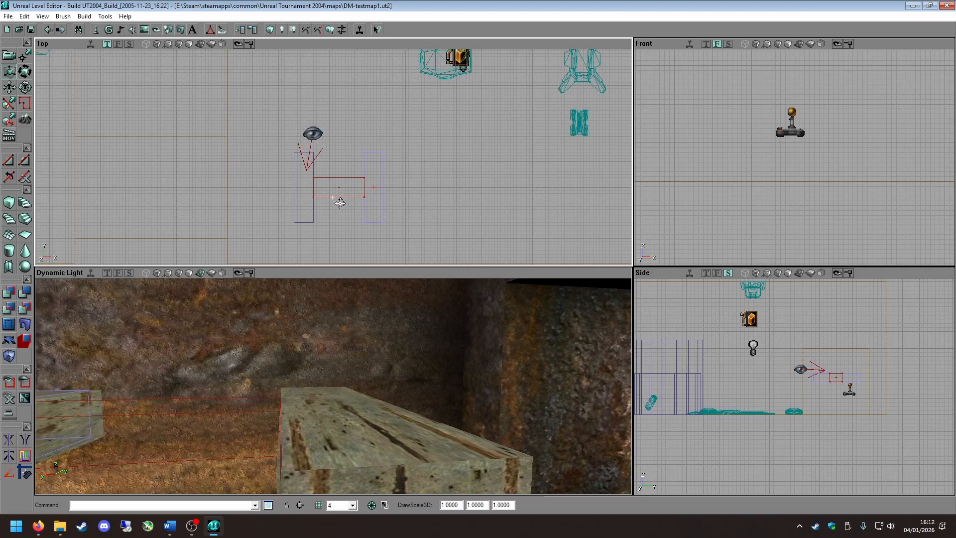
left_click(337, 202)
left_click(8, 293)
left_click(329, 30)
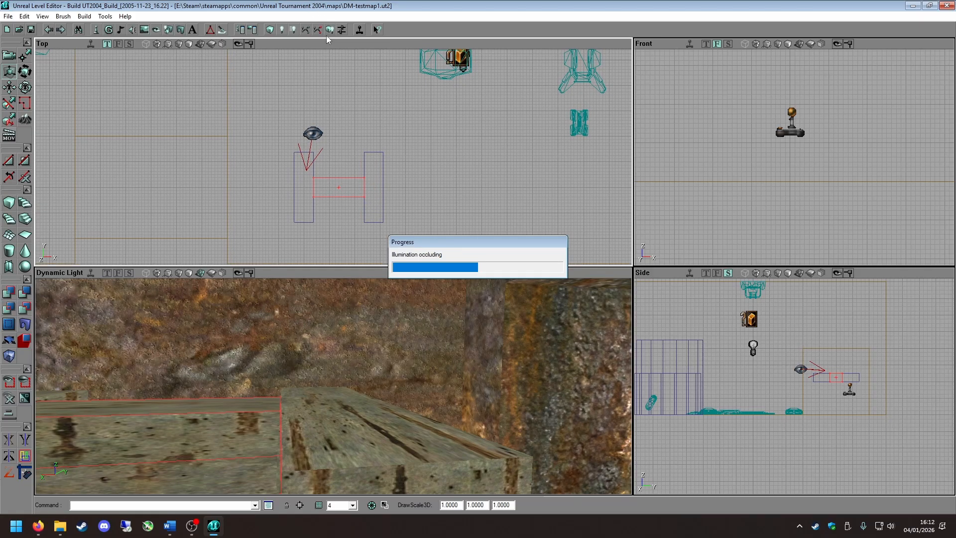
Move the builder brush away from the H-shaped structure to a spot outside the room.
left_click_drag(210, 469, 210, 491)
right_click_drag(210, 472, 211, 491)
scroll(336, 239, "down", 3)
left_click_drag(345, 217, 614, 145, "ctrl+shift")
left_click(333, 223)
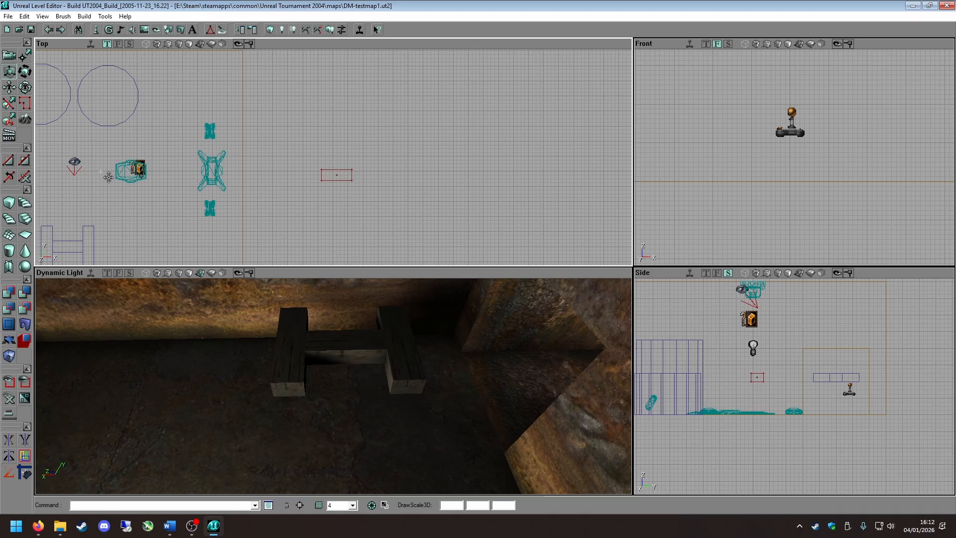
Select the three beams of the H-shaped structure together, then bring the builder brush back over the structure.
left_click_drag(97, 167, 196, 164)
left_click(250, 140)
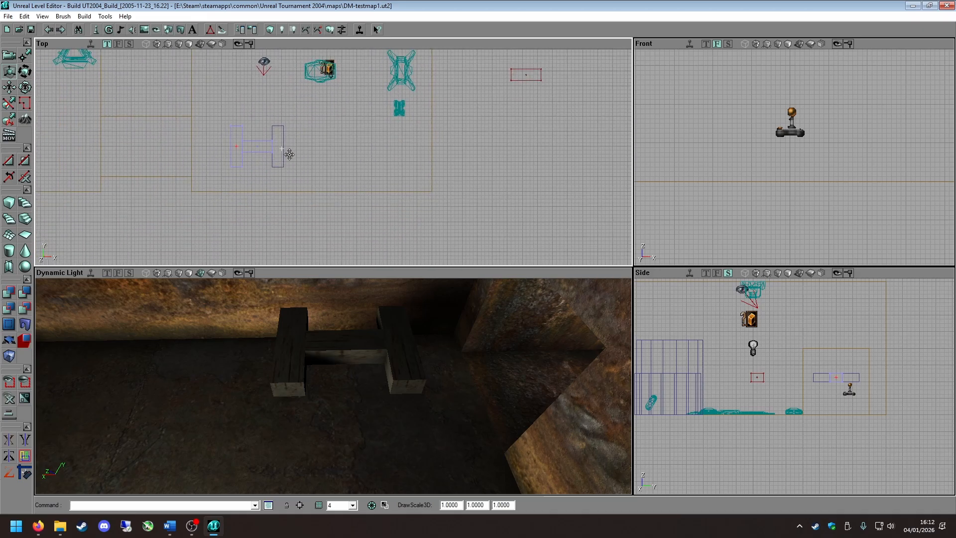
left_click(285, 153, "ctrl")
left_click(527, 74)
scroll(518, 149, "down", 2)
mouse_move(519, 149)
left_mouse_down("ctrl+shift")
mouse_move(351, 192)
mouse_move(341, 185)
left_mouse_up("ctrl+shift")
Reset the builder brush to a cube and shrink its plan outline to just surround the H-shaped structure.
left_click(11, 199)
scroll(388, 159, "up", 2)
left_click_drag(438, 154, 539, 175, "ctrl+shift")
scroll(436, 158, "up", 2)
left_click_drag(453, 184, 252, 151)
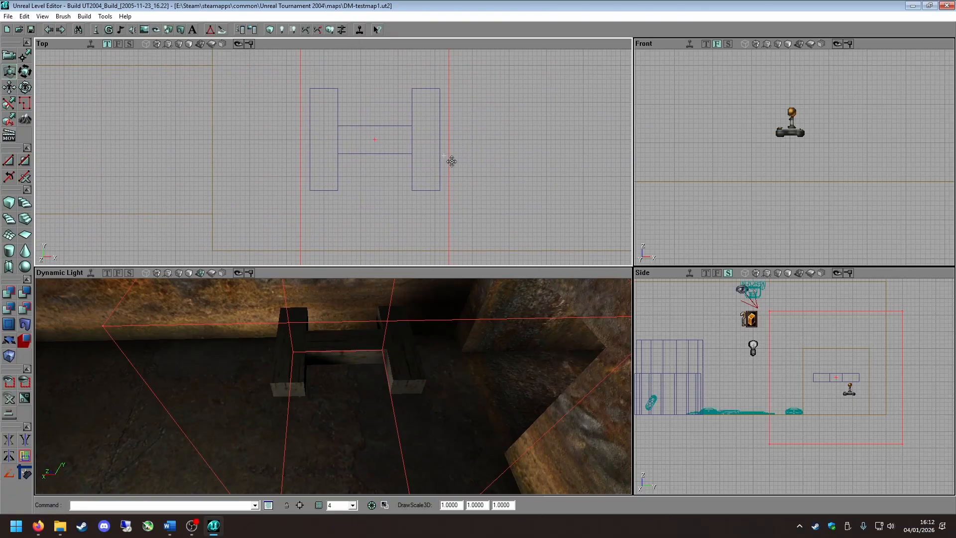
scroll(315, 184, "up", 3)
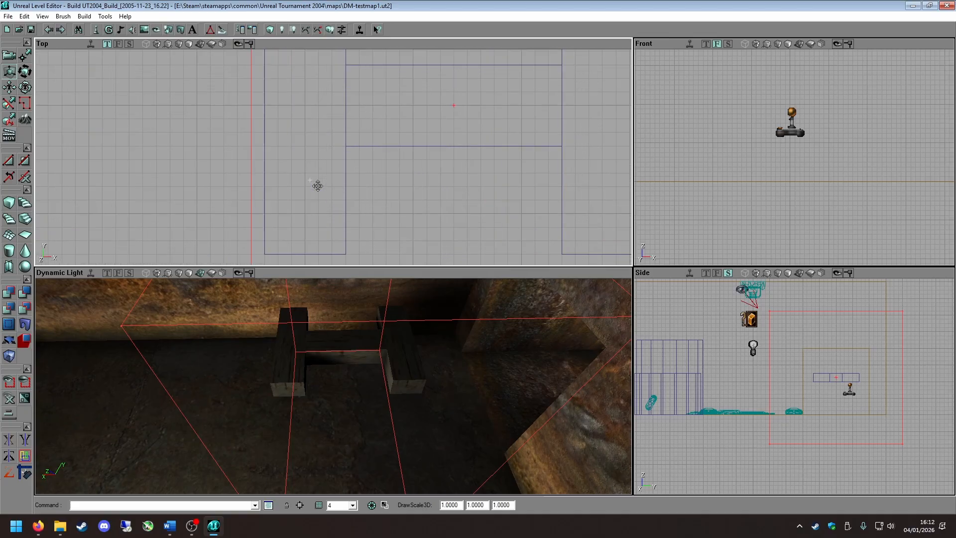
scroll(256, 198, "down", 3)
mouse_move(314, 184)
left_mouse_down("ctrl")
mouse_move(308, 193)
mouse_move(324, 199)
left_mouse_up("ctrl")
Reduce the cube's height to just enclose the H-shaped structure and try Intersect followed by Deintersect on it.
scroll(313, 187, "down", 4)
scroll(309, 193, "up", 2)
scroll(879, 368, "down", 3)
mouse_move(879, 368)
left_mouse_down("ctrl")
mouse_move(879, 381)
mouse_move(878, 370)
left_mouse_up("ctrl")
scroll(878, 370, "up", 8)
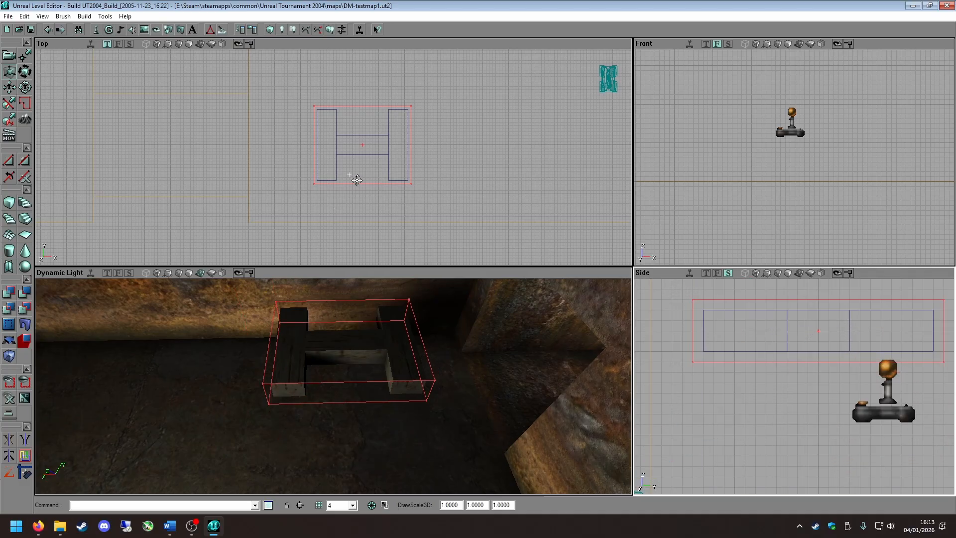
scroll(904, 355, "down", 2)
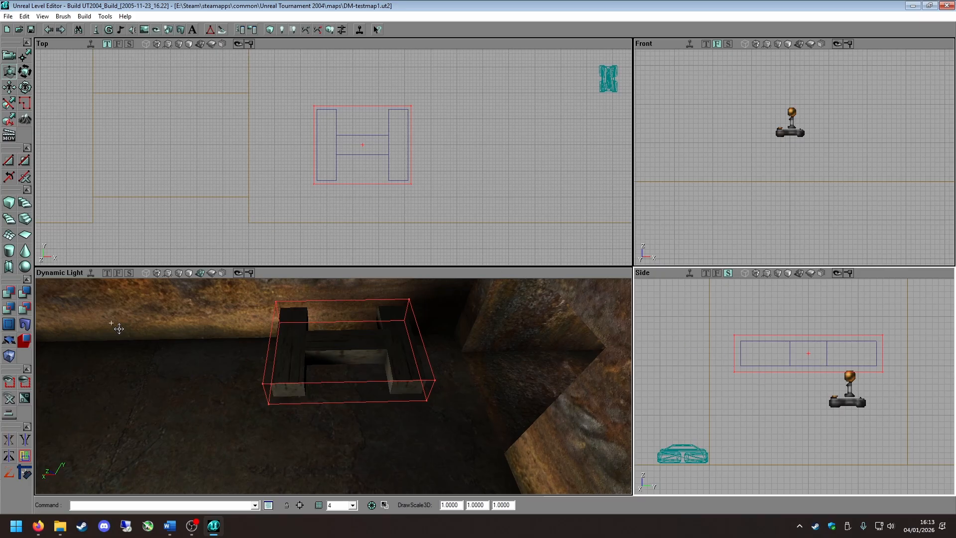
left_click(10, 313)
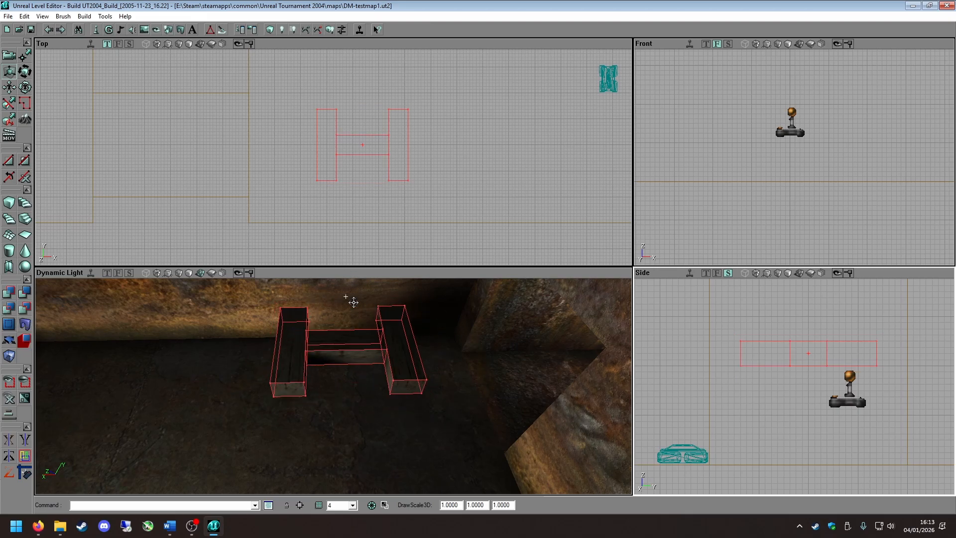
left_click(26, 311)
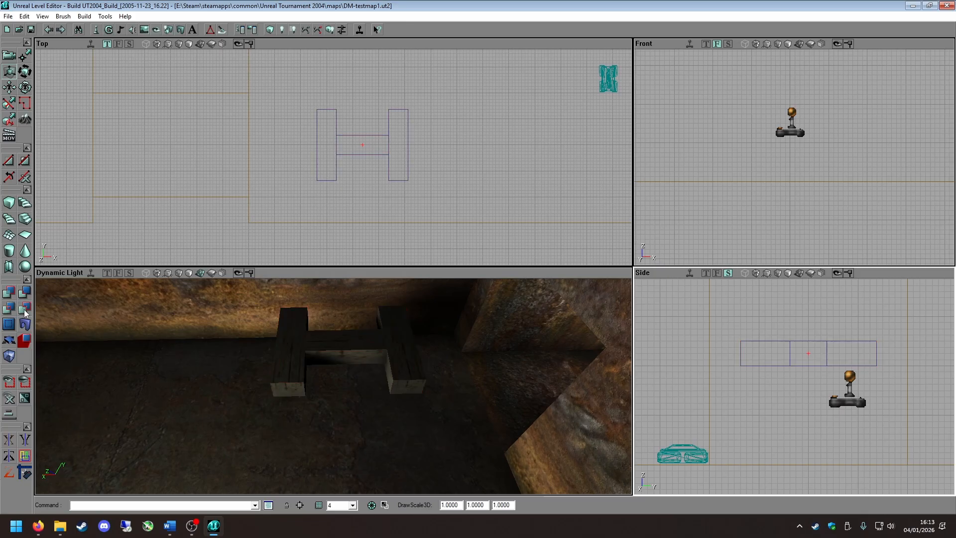
Build a new cube builder brush and scale its length and width down to a close outline around the H-shaped structure.
scroll(267, 225, "down", 4)
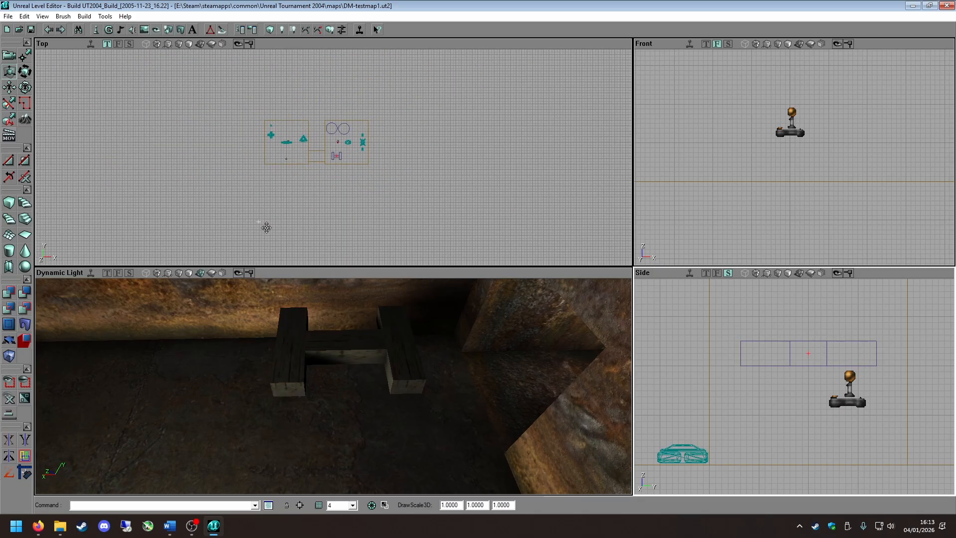
scroll(265, 232, "up", 2)
scroll(264, 237, "up", 3)
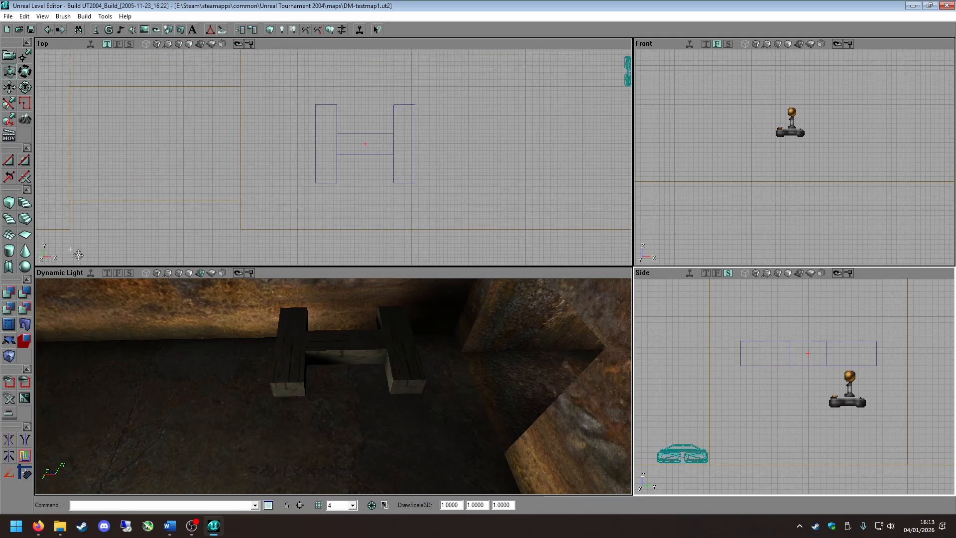
left_click(11, 202)
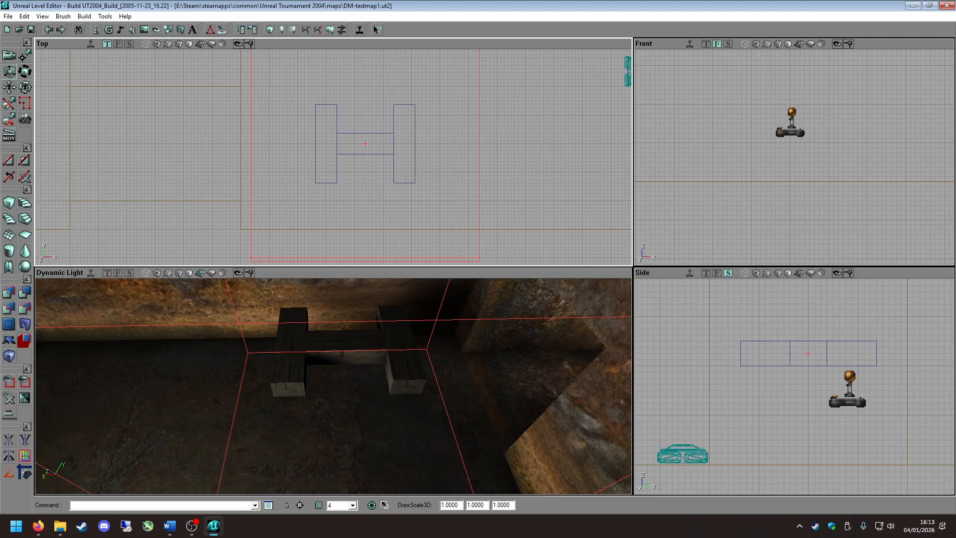
left_click_drag(427, 143, 427, 89, "ctrl")
scroll(427, 143, "down", 2)
left_click_drag(427, 143, 426, 222, "ctrl")
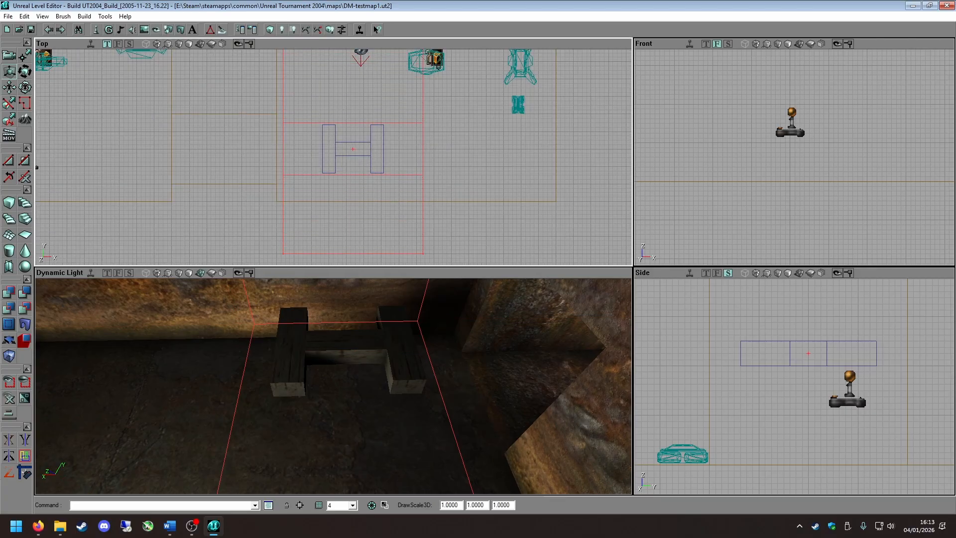
scroll(418, 136, "up", 3)
left_click_drag(418, 136, 342, 136, "ctrl")
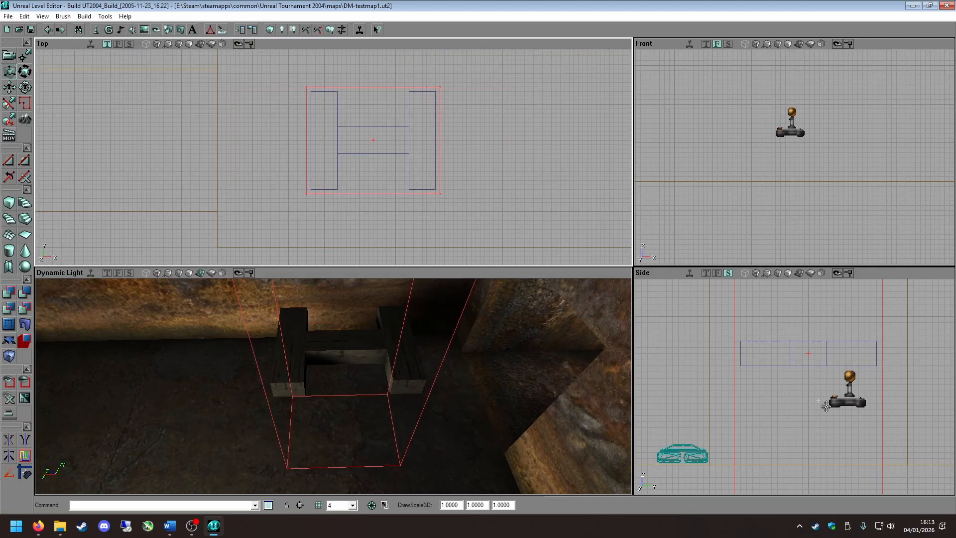
Reduce the cube's height to just enclose the beams and intersect it into a single H-shaped builder brush.
mouse_move(827, 407)
left_mouse_down("ctrl")
mouse_move(826, 448)
mouse_move(827, 416)
left_mouse_up("ctrl")
scroll(826, 407, "down", 4)
scroll(826, 406, "up", 3)
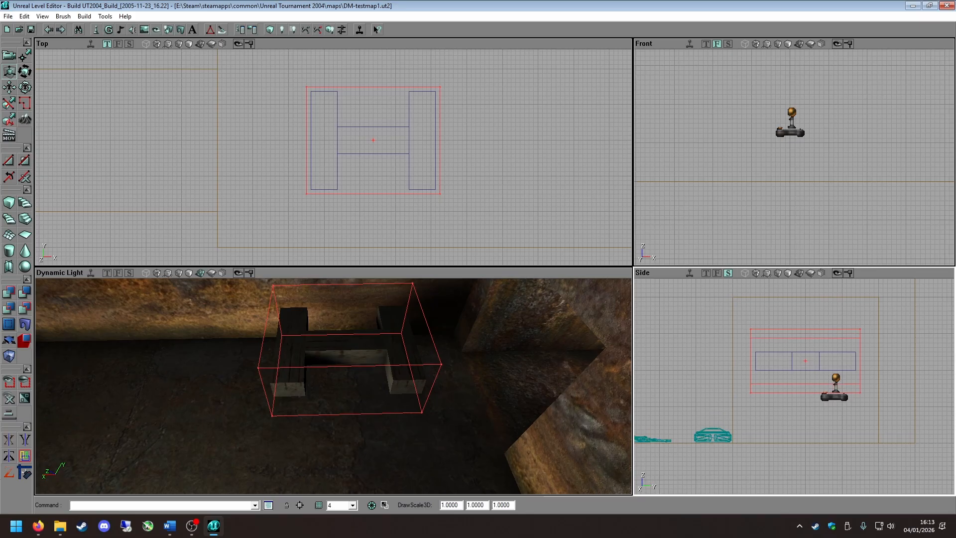
left_click_drag(707, 370, 707, 379, "ctrl")
left_click(12, 324)
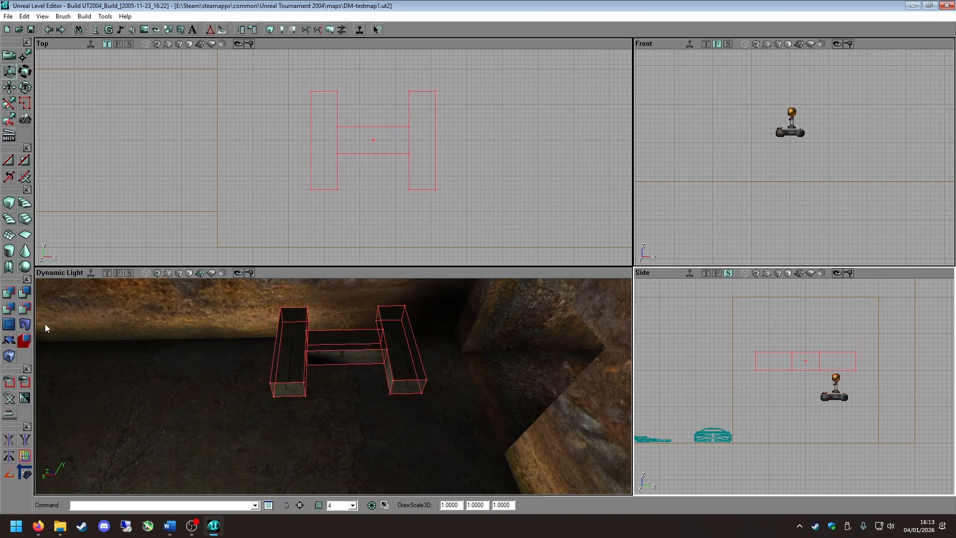
Add a one-piece H-shaped brush beside the original beams, move the builder brush further along the room, and rebuild the level.
scroll(432, 184, "down", 4)
left_click_drag(432, 184, 487, 184, "ctrl+shift")
scroll(382, 184, "up", 3)
scroll(356, 178, "up", 3)
left_click_drag(356, 178, 522, 170, "ctrl+shift")
left_click(9, 292)
scroll(316, 217, "down", 3)
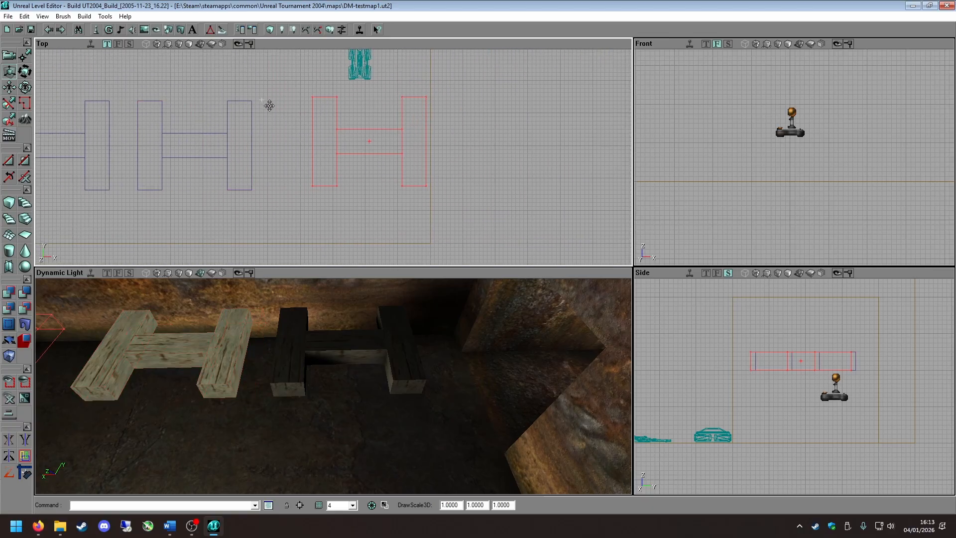
left_click(329, 30)
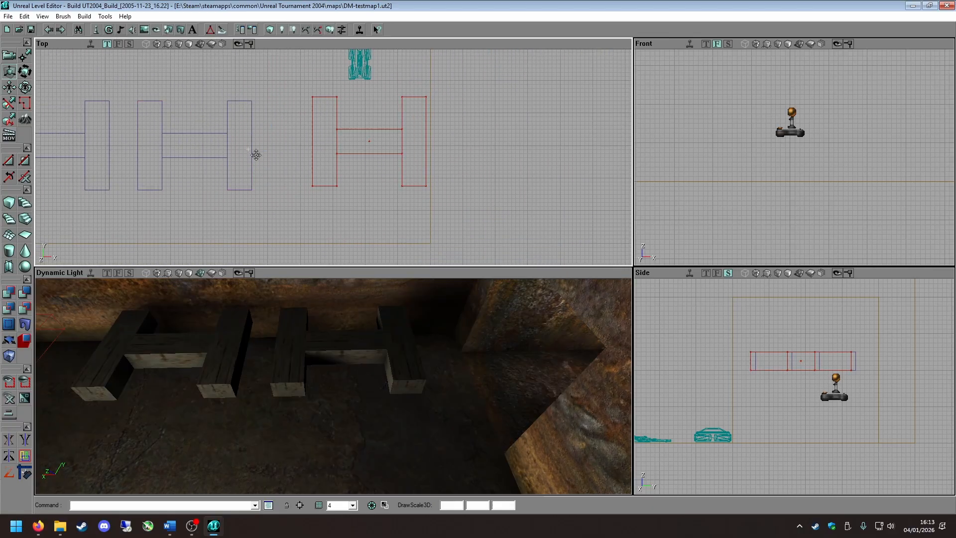
Compare the one-piece H-shaped brush with the original beams and check its brush properties.
left_click(258, 156)
right_click_drag(254, 365, 250, 349)
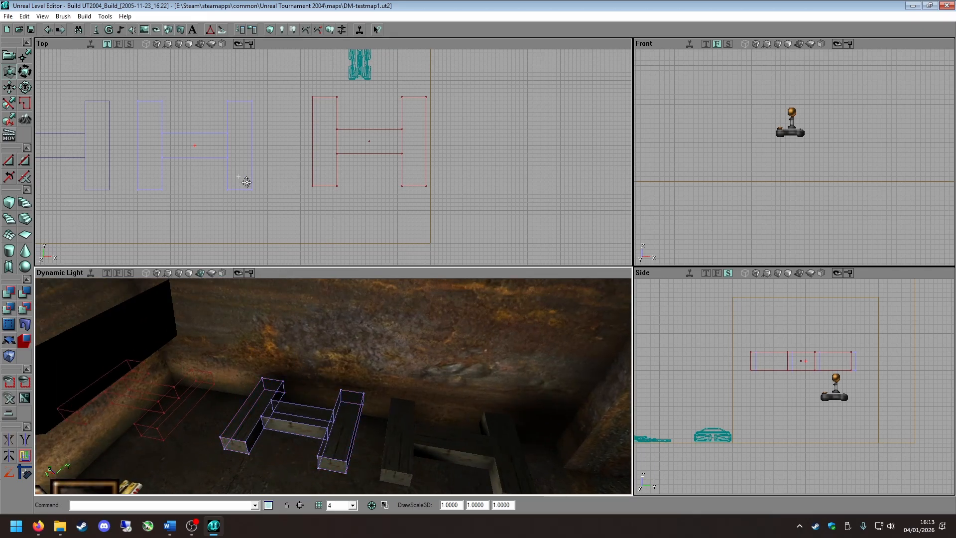
left_click_drag(247, 182, 342, 160)
left_click(192, 149)
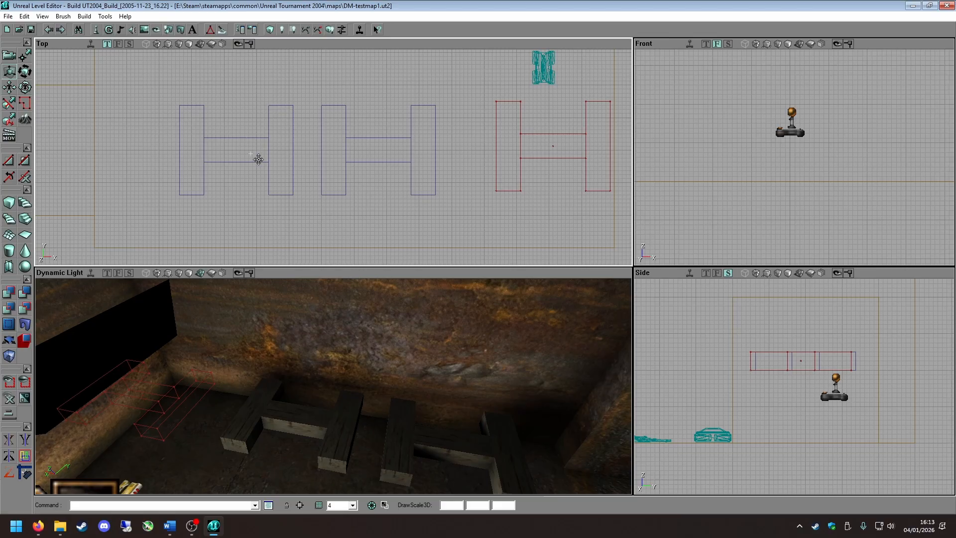
double_click(364, 145)
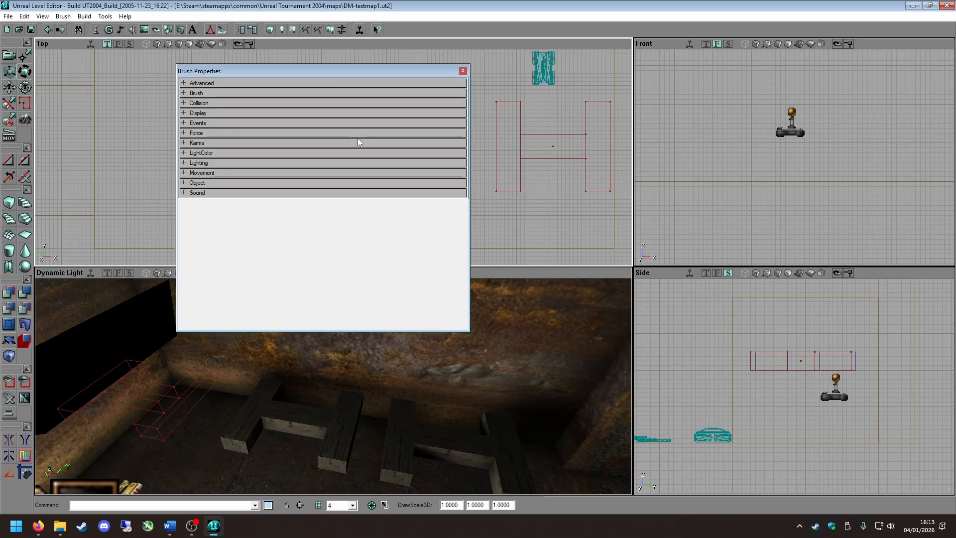
left_click(464, 72)
Delete the one-piece H-shaped brush and the three separate beams of the original structure, then rebuild the level.
left_click(381, 146)
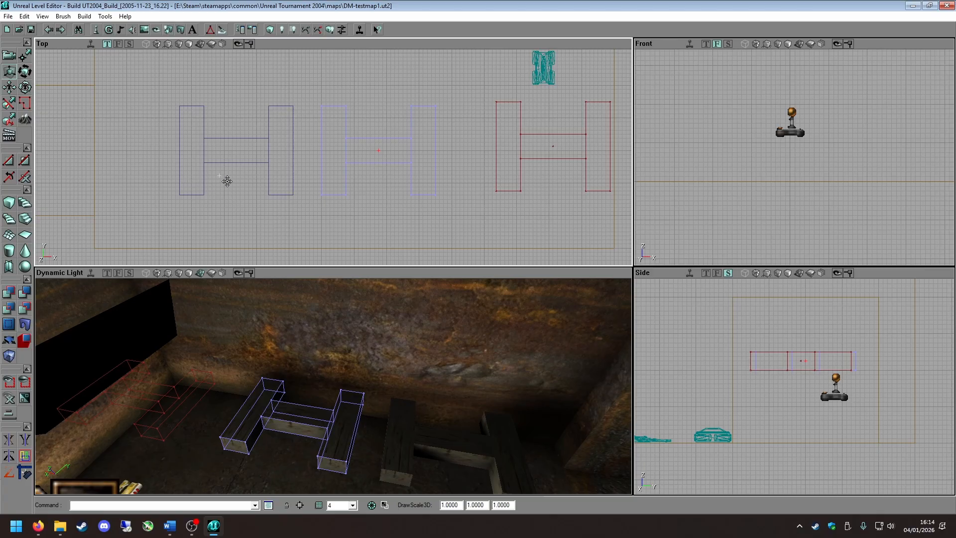
scroll(242, 189, "down", 2)
key("Delete")
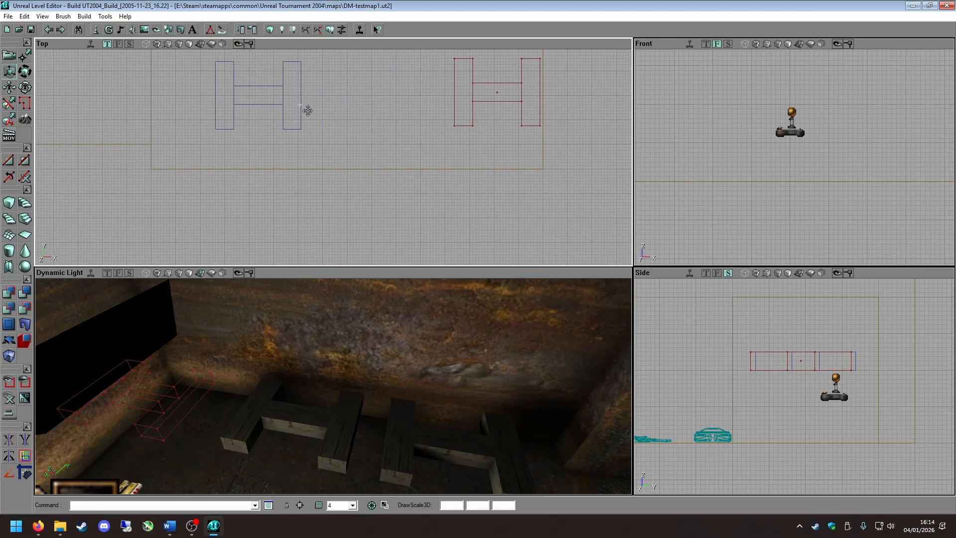
left_click(299, 111)
key("Delete")
left_click(269, 99)
key("Delete")
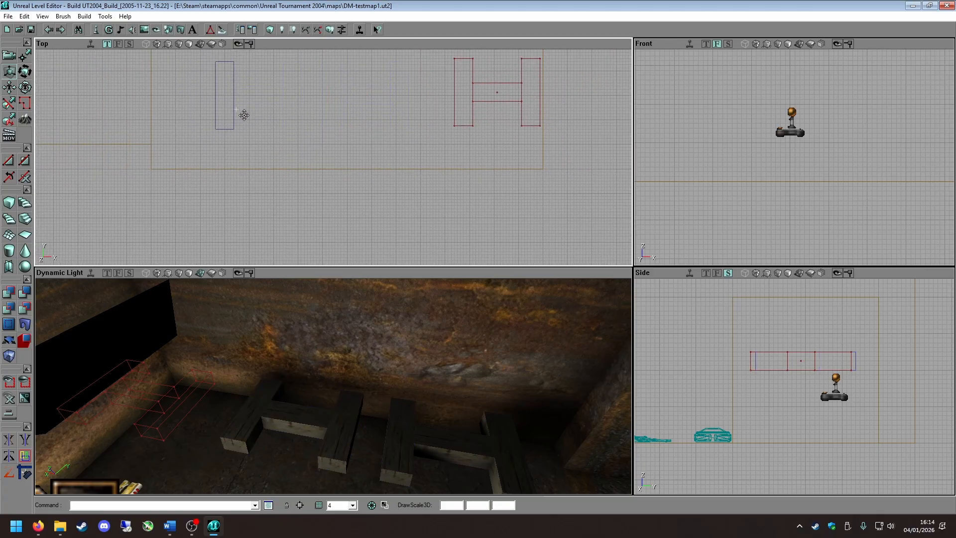
left_click(233, 109)
key("Delete")
left_click(333, 31)
scroll(457, 118, "down", 3)
scroll(443, 128, "down", 1)
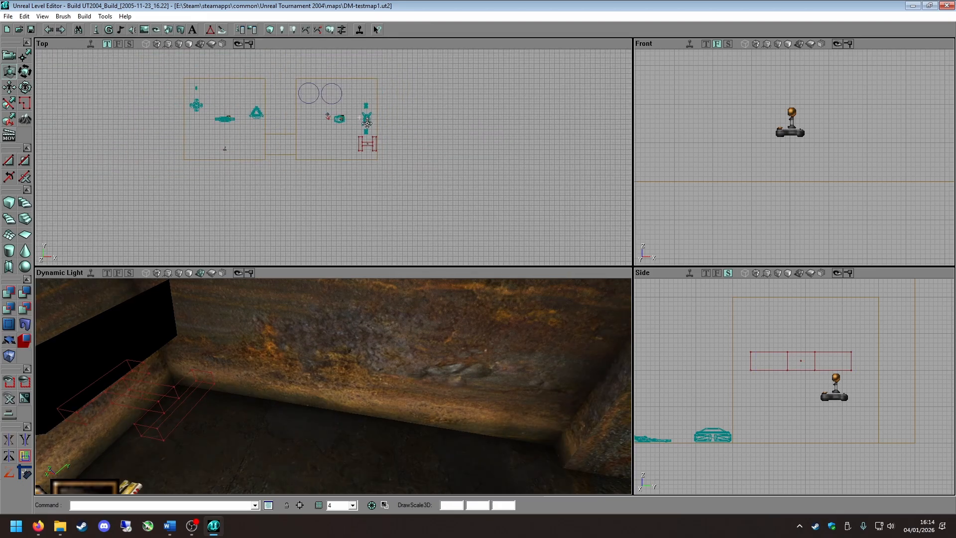
Duplicate the cylinder room's brush and place the copy beyond the cylinder side, aligned with the original and separated by a gap.
scroll(366, 125, "down", 1)
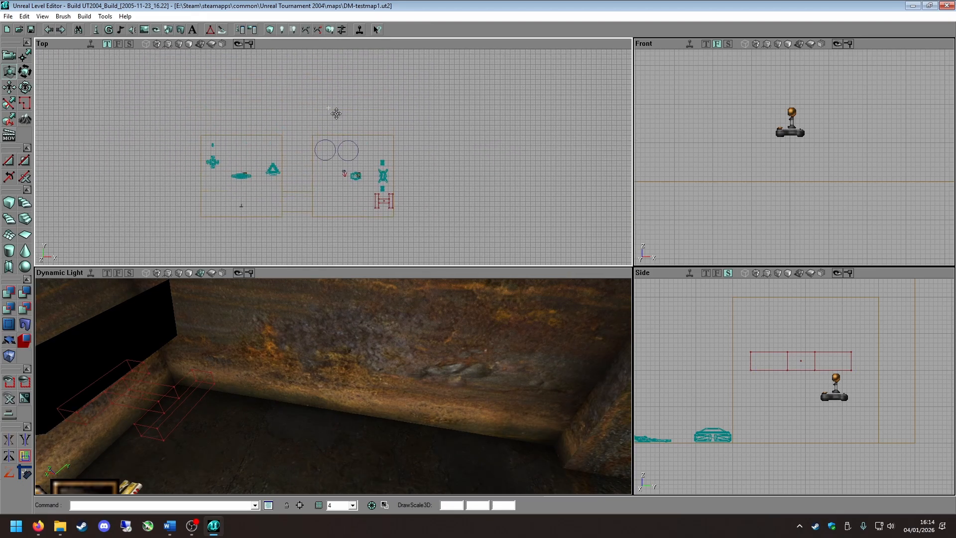
right_click(367, 141)
left_click(366, 140)
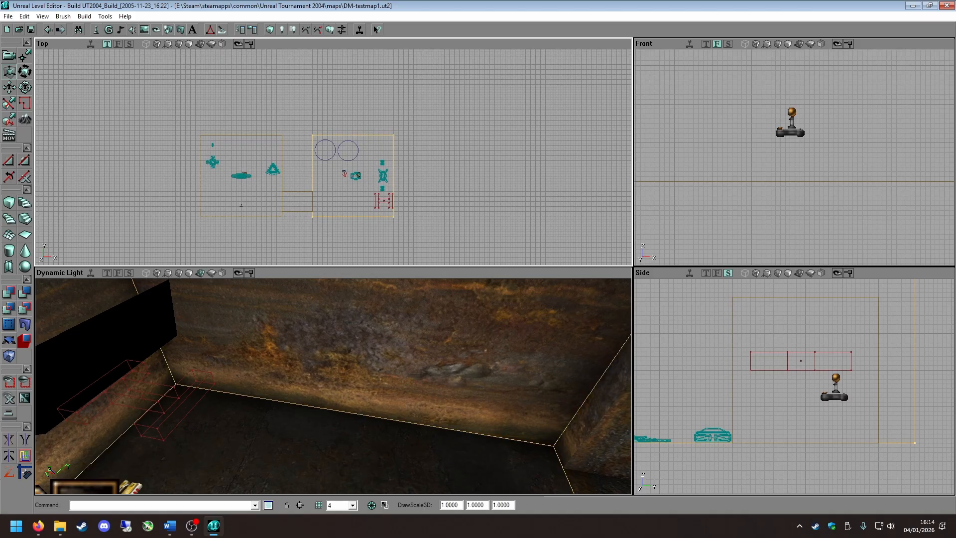
right_click(366, 139)
left_click(409, 325)
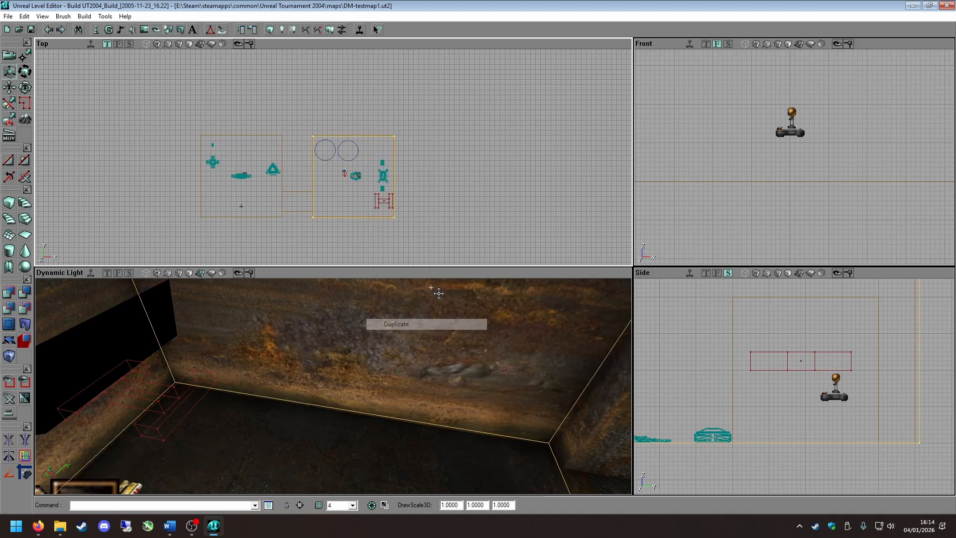
mouse_move(393, 200)
left_mouse_down("shift")
mouse_move(408, 148)
mouse_move(399, 72)
left_mouse_up("shift")
scroll(357, 158, "up", 5)
left_click_drag(357, 157, 327, 258)
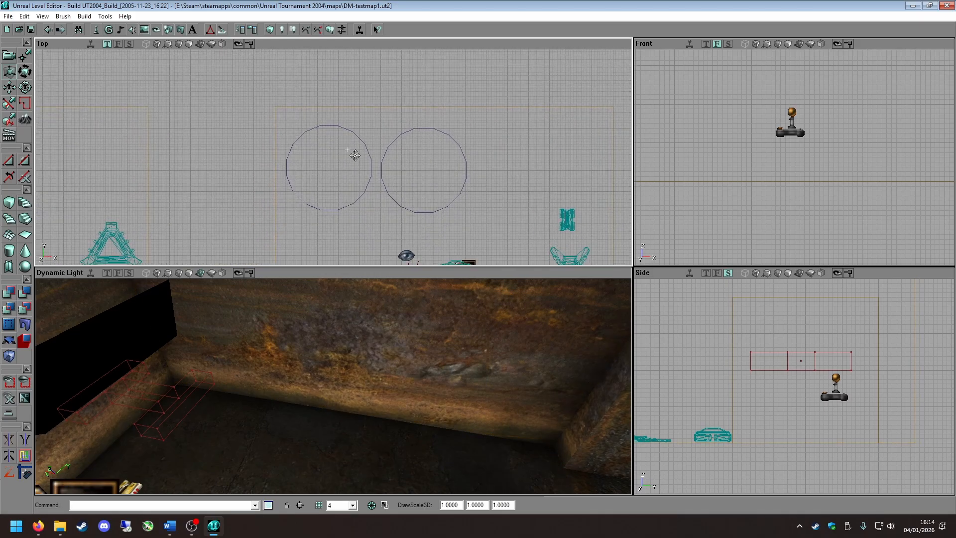
scroll(354, 155, "down", 2)
left_click_drag(338, 127, 345, 102, "shift")
left_click_drag(432, 184, 428, 192, "shift")
Raise the duplicated room above the original room's level and rebuild the level.
scroll(704, 352, "down", 3)
mouse_move(750, 378)
left_mouse_down()
mouse_move(722, 357)
mouse_move(853, 389)
mouse_move(801, 377)
mouse_move(791, 435)
mouse_move(790, 332)
left_mouse_up()
scroll(750, 378, "down", 4)
scroll(854, 388, "up", 5)
left_click_drag(763, 470, 765, 471, "shift")
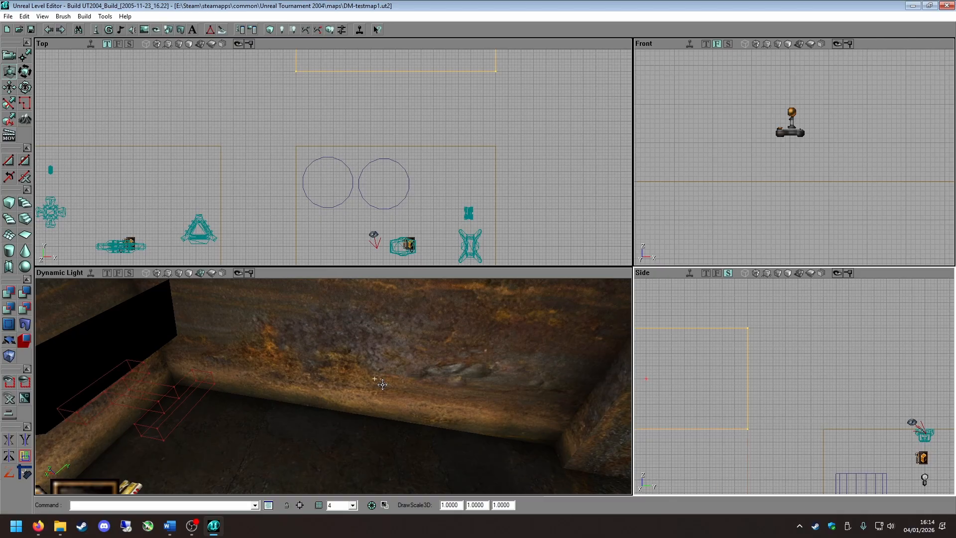
right_click_drag(383, 384, 383, 329)
mouse_move(383, 385)
left_mouse_down()
mouse_move(383, 438)
mouse_move(369, 350)
mouse_move(279, 383)
left_mouse_up()
left_click(329, 28)
Add a light on the floor of the new upper room and raise it to about mid-height.
right_click_drag(369, 324, 338, 294)
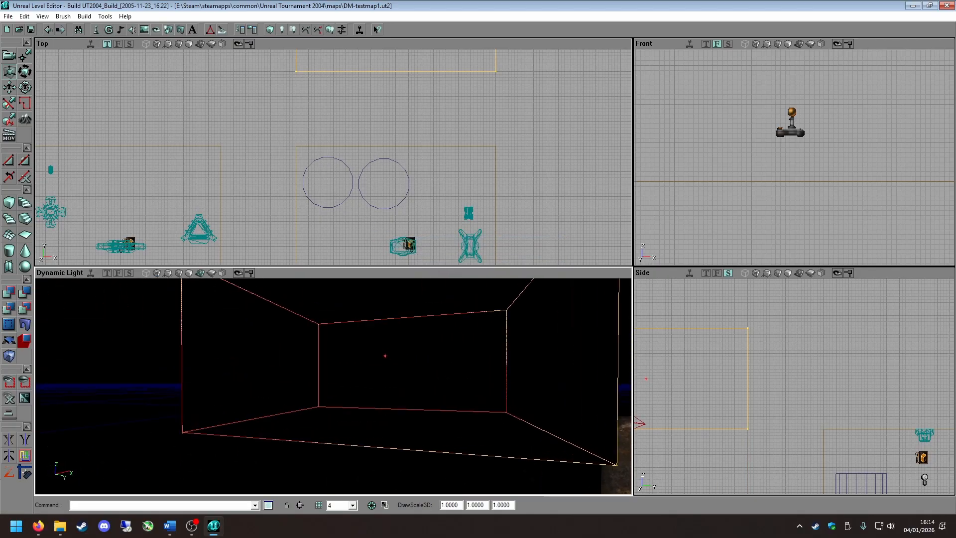
left_click_drag(279, 424, 304, 396)
left_click_drag(367, 415, 358, 442)
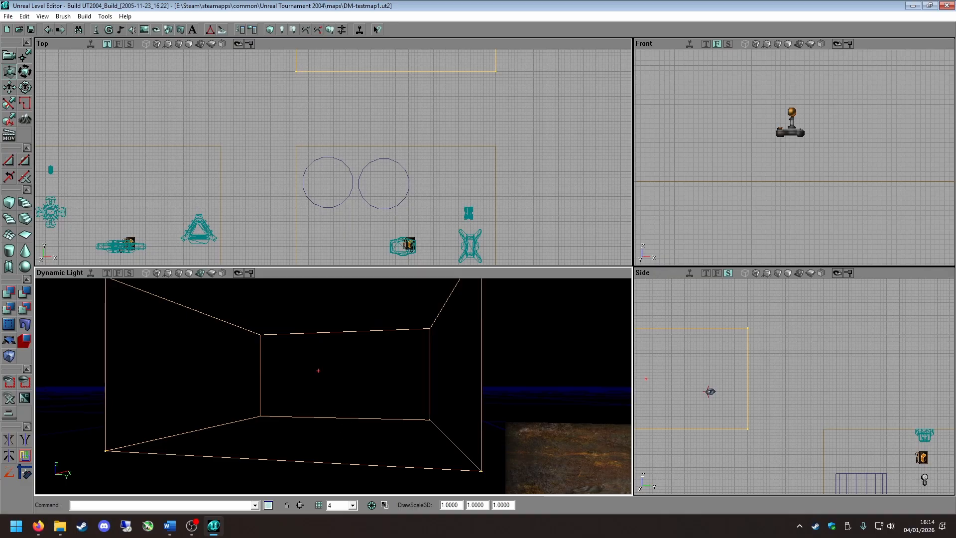
right_click(322, 431)
left_click(366, 323)
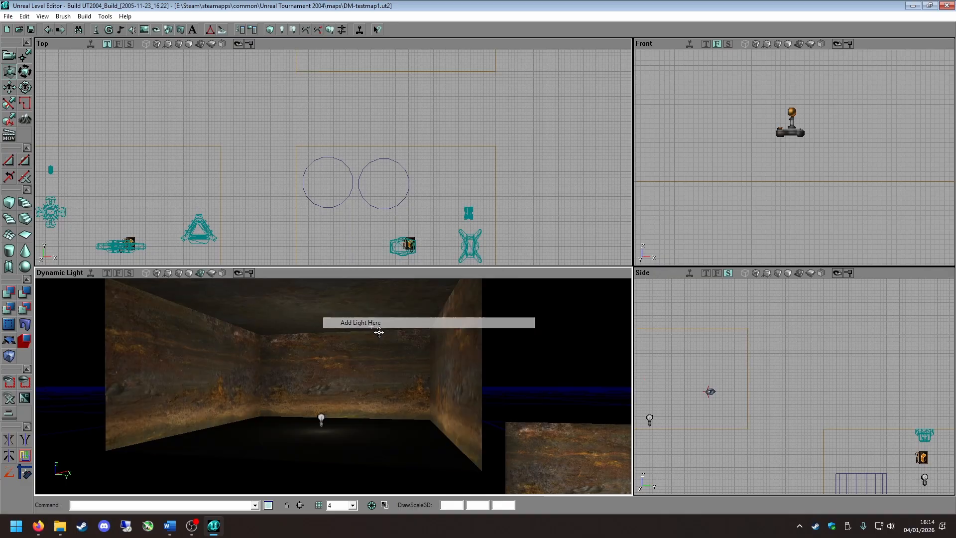
left_click_drag(320, 423, 319, 441)
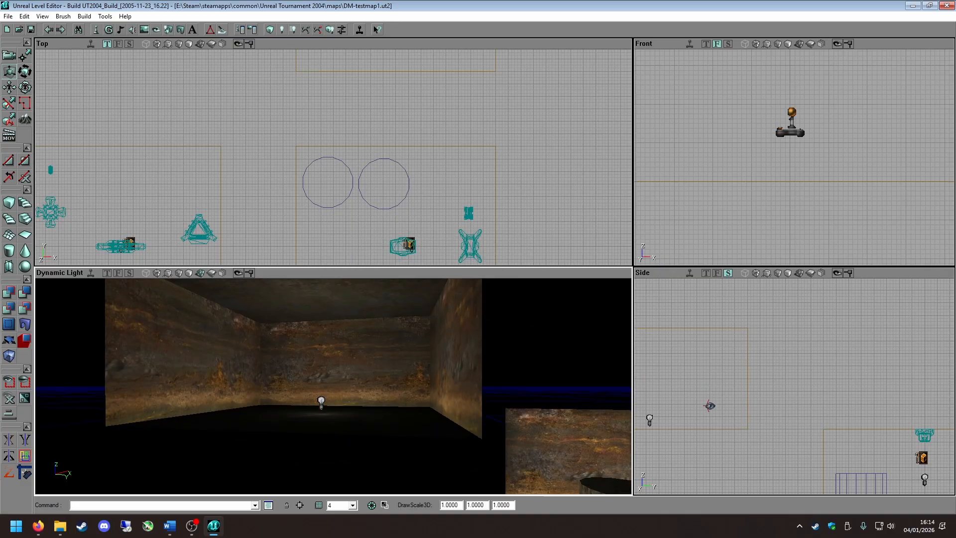
left_click(321, 403)
left_click_drag(321, 402, 321, 320, "shift")
left_click(319, 444)
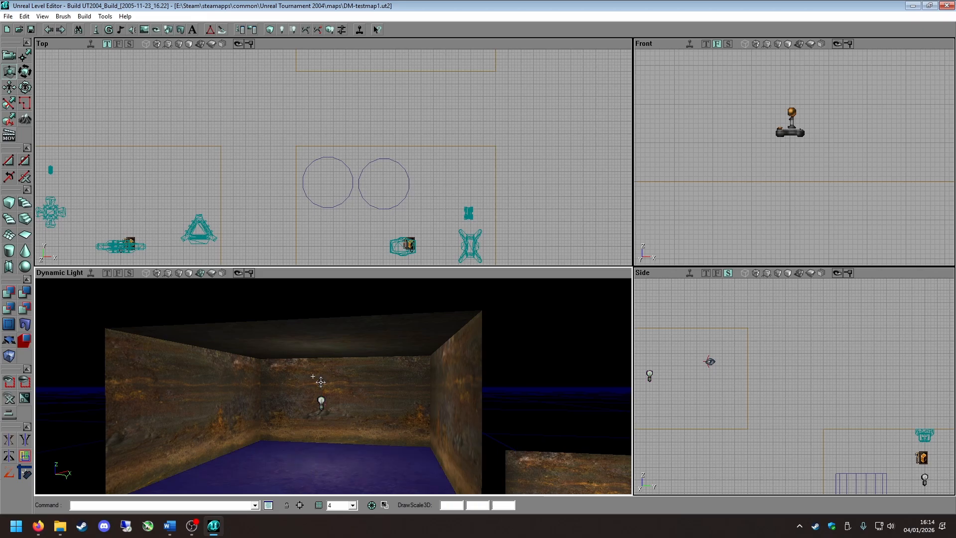
Choose the ZoneInfo actor class and add one near the ceiling of the new upper room.
left_click(109, 30)
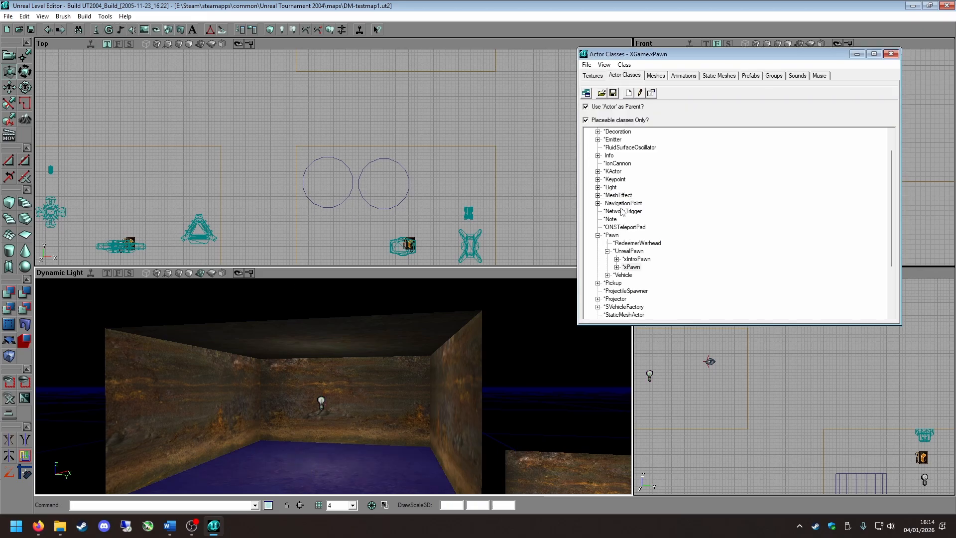
scroll(623, 212, "up", 1)
left_click(598, 179)
left_click(625, 259)
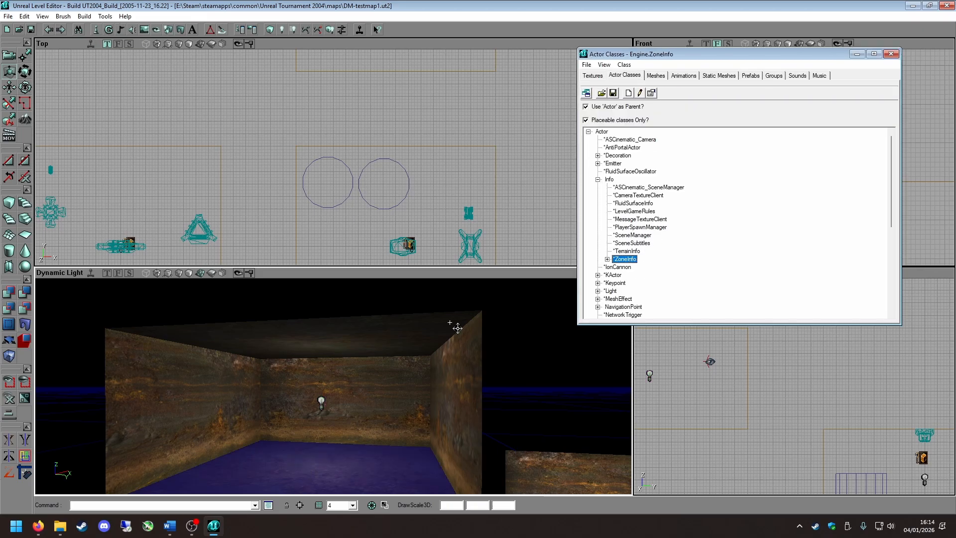
left_click(353, 345)
right_click(328, 349)
left_click(394, 185)
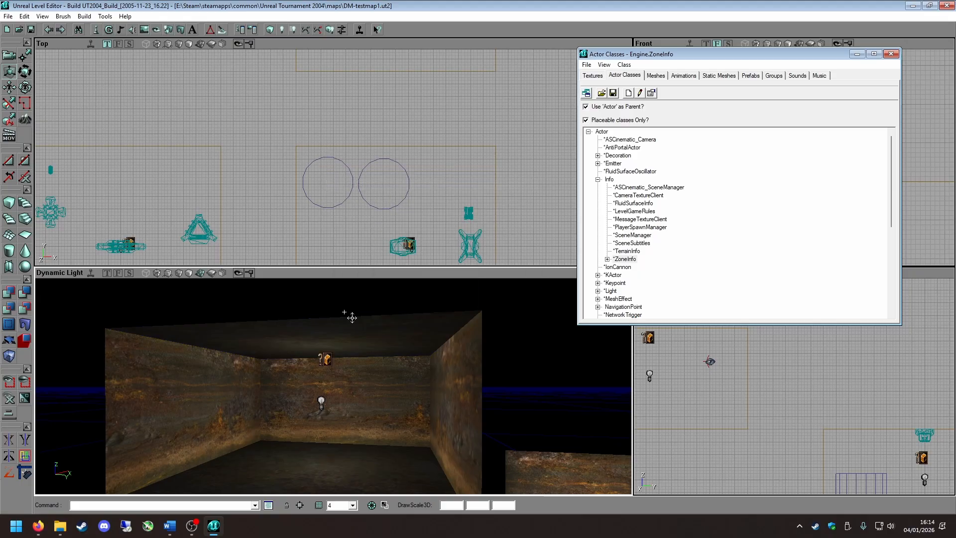
Examine the existing rooms and connecting corridor, and how the new upper room sits relative to them.
left_click_drag(403, 184, 443, 159)
right_click_drag(357, 301, 438, 349)
left_click_drag(438, 348, 300, 396)
right_click_drag(300, 396, 300, 381)
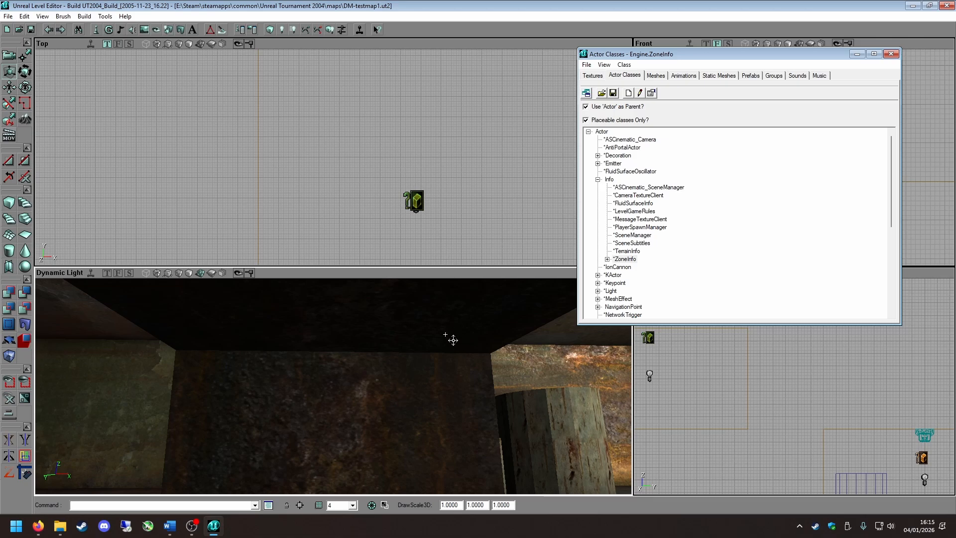
right_click_drag(444, 335, 437, 349)
left_click_drag(436, 348, 436, 348)
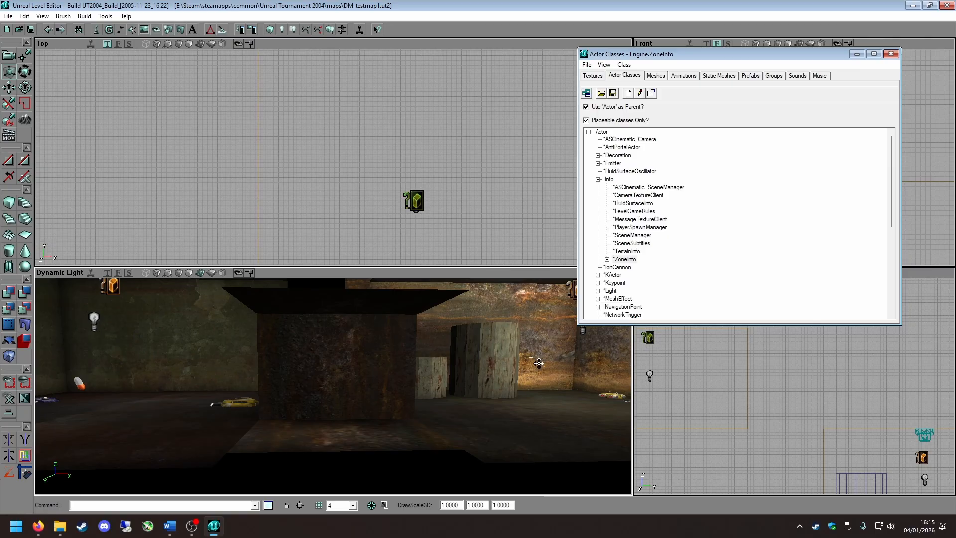
left_click_drag(572, 293, 556, 309)
right_click_drag(476, 378, 411, 387)
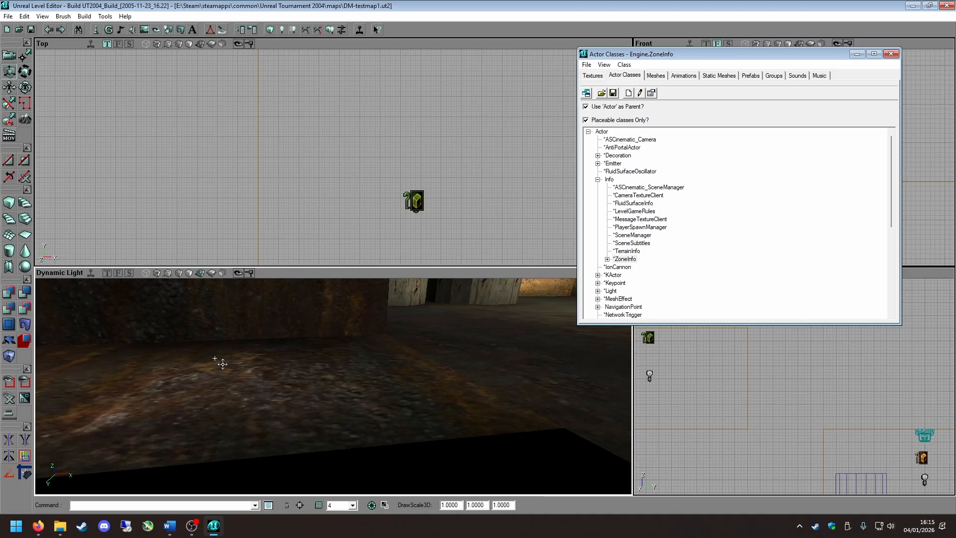
right_click_drag(255, 384, 103, 372)
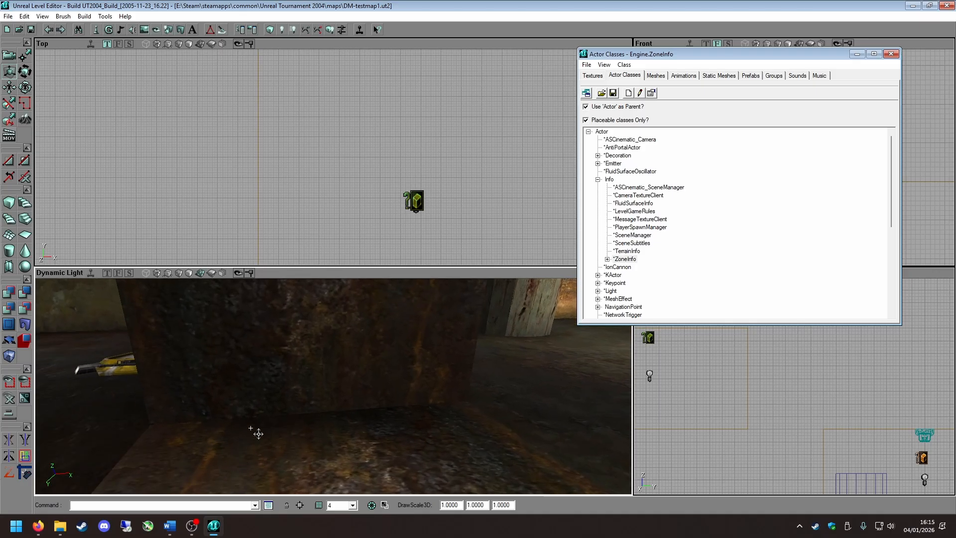
right_click_drag(281, 433, 287, 395)
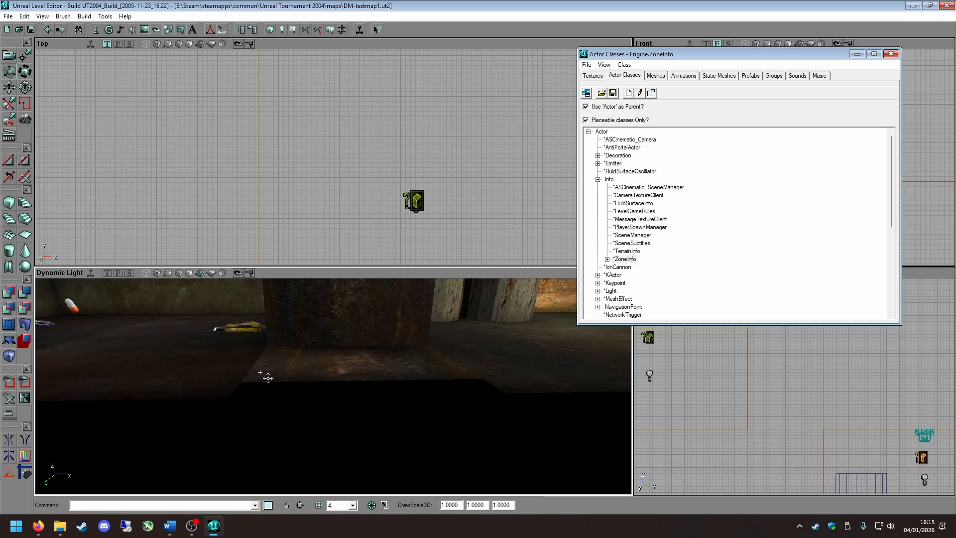
left_click_drag(291, 387, 291, 433)
right_click_drag(318, 418, 317, 389)
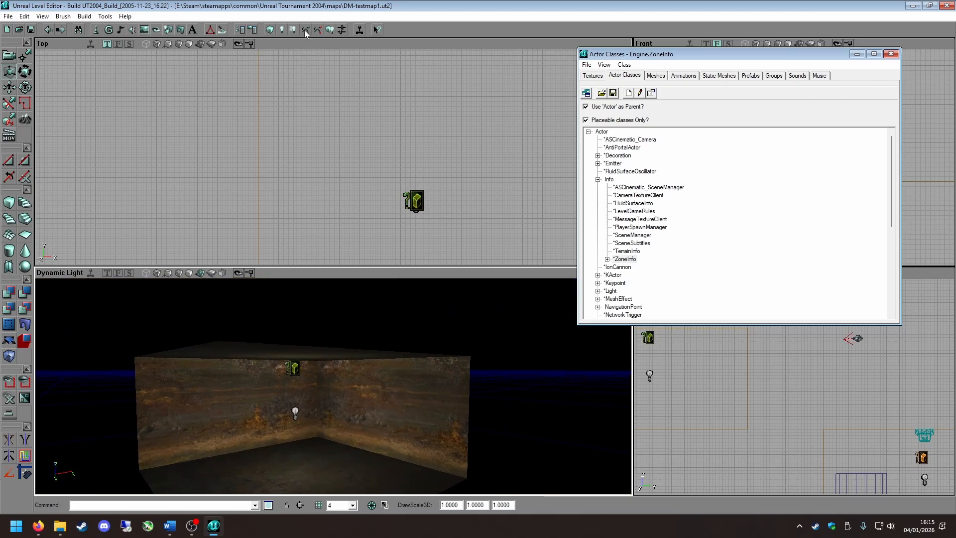
left_click_drag(341, 299, 314, 299)
Duplicate the corridor brush, rotate it 90 degrees, and position it between the cylinder room and the upper room.
scroll(321, 197, "down", 6)
left_click_drag(282, 191, 303, 213)
scroll(308, 171, "up", 3)
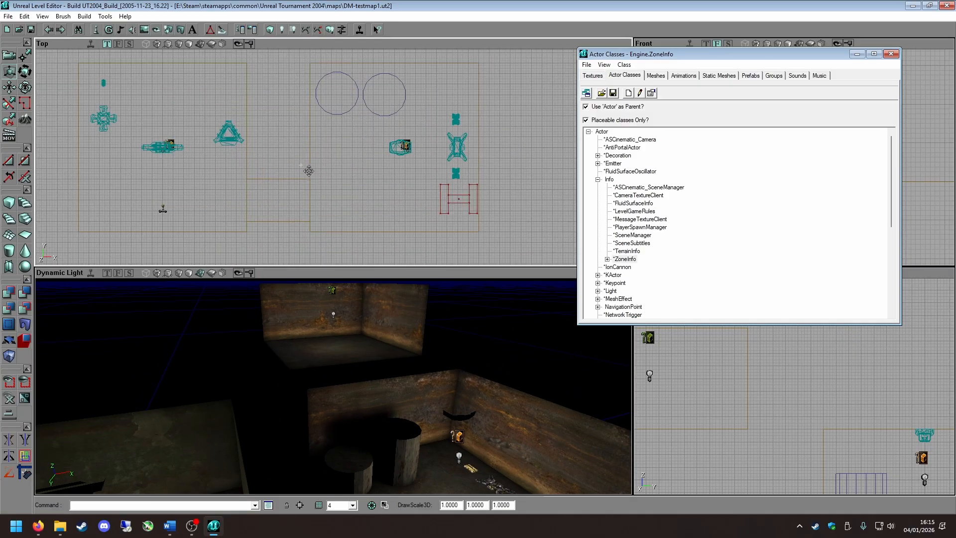
left_click(279, 184)
right_click(279, 183)
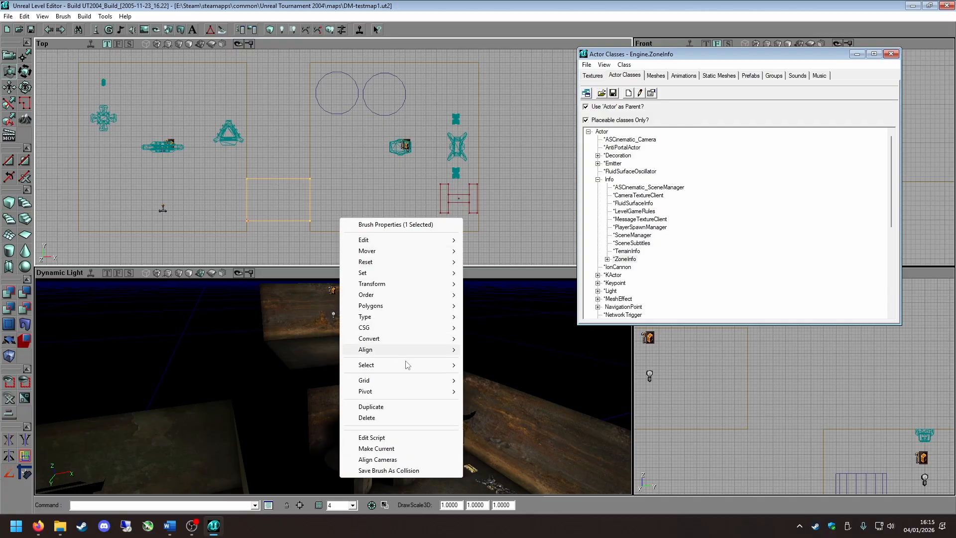
left_click(379, 409)
left_click_drag(328, 152, 424, 0, "ctrl+shift")
mouse_move(328, 152)
right_mouse_down("ctrl+shift")
mouse_move(346, 195)
mouse_move(321, 283)
mouse_move(299, 308)
right_mouse_up("ctrl+shift")
mouse_move(327, 154)
left_mouse_down("ctrl+shift")
mouse_move(414, 66)
mouse_move(311, 192)
mouse_move(284, 17)
left_mouse_up("ctrl+shift")
scroll(321, 158, "up", 3)
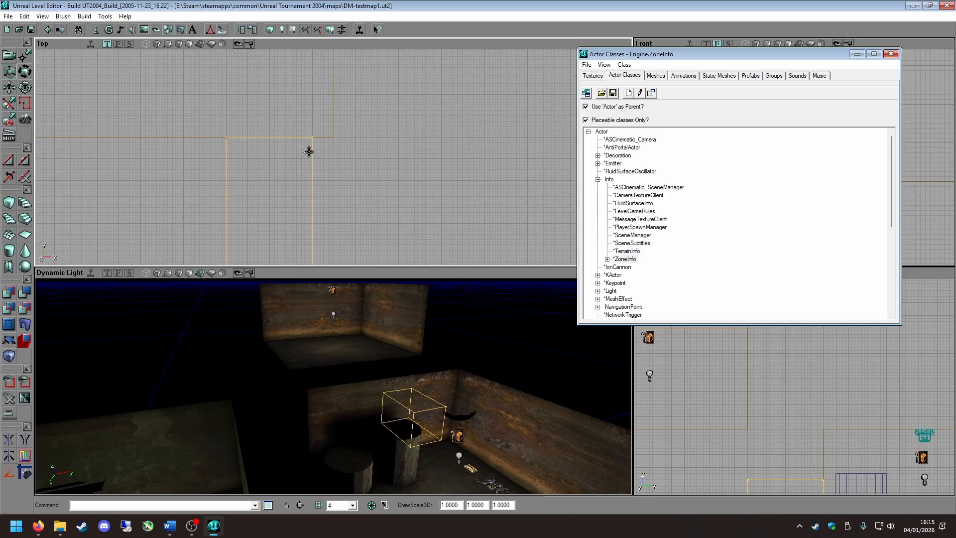
Extend the duplicated corridor upward into a tall shaft that opens into the upper room, and rebuild the level.
left_click_drag(406, 363, 406, 393)
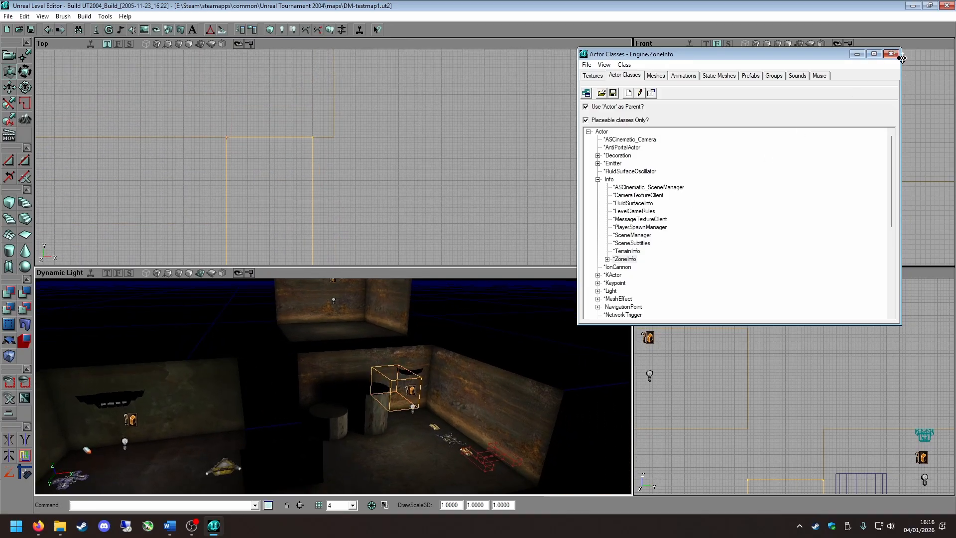
left_click(891, 54)
left_click_drag(881, 315, 881, 424)
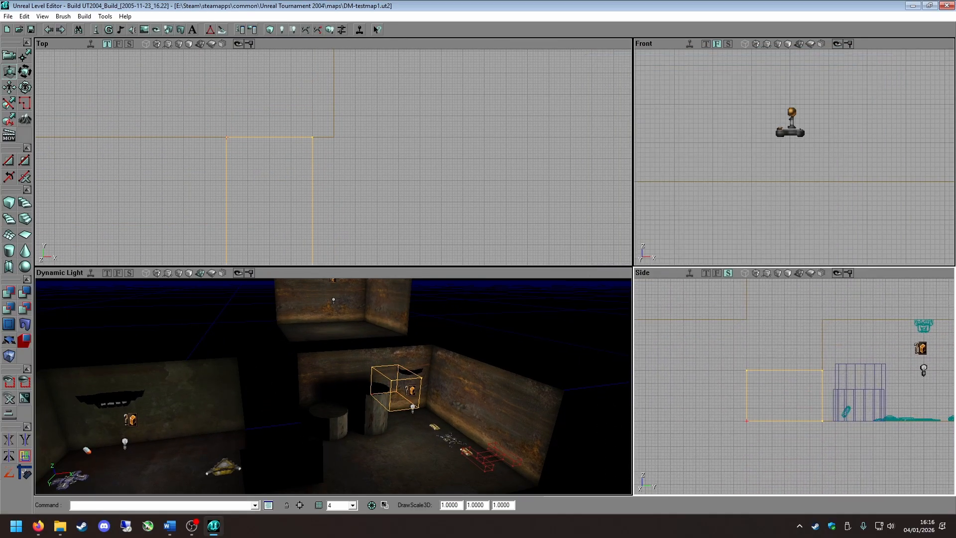
left_click_drag(751, 442, 751, 346, "ctrl")
mouse_move(751, 442)
left_mouse_down()
mouse_move(734, 479)
mouse_move(754, 389)
mouse_move(743, 416)
left_mouse_up()
mouse_move(942, 463)
left_mouse_down()
mouse_move(647, 288)
mouse_move(722, 324)
mouse_move(925, 360)
mouse_move(948, 484)
left_mouse_up()
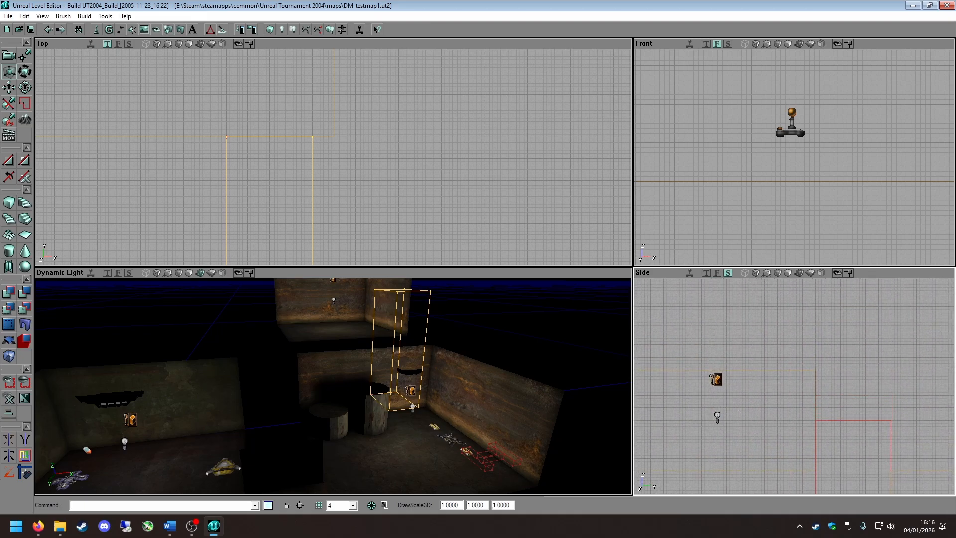
left_click_drag(742, 416, 743, 413)
left_click(331, 30)
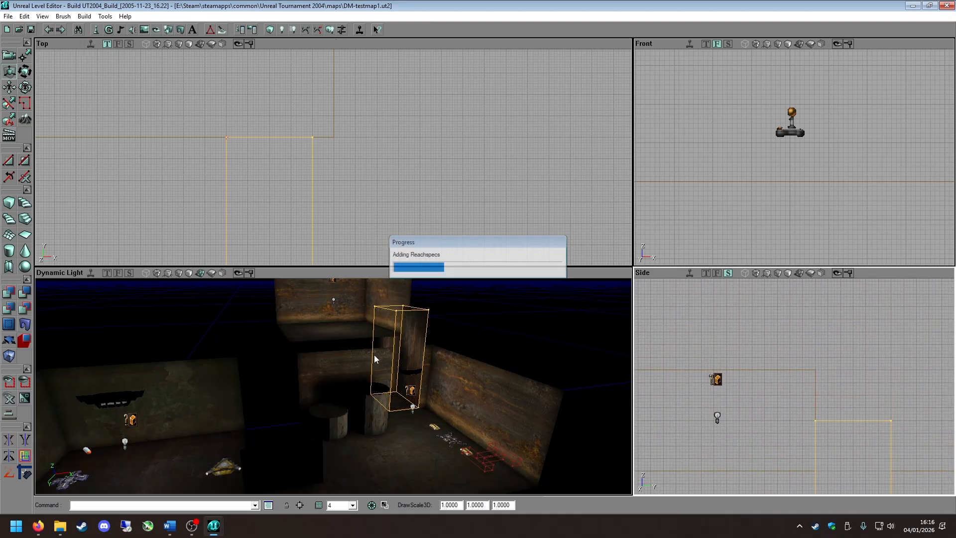
Lengthen the shaft on the upper room's side, move that room back to meet its end, and rebuild the level.
mouse_move(329, 389)
left_mouse_down()
mouse_move(329, 349)
mouse_move(329, 404)
mouse_move(329, 359)
left_mouse_up()
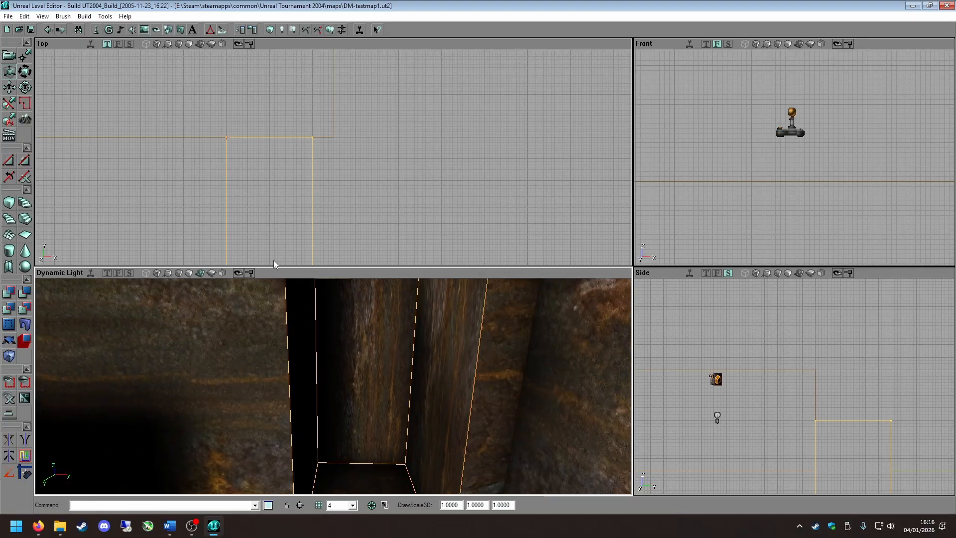
scroll(273, 186, "down", 4)
scroll(274, 186, "up", 2)
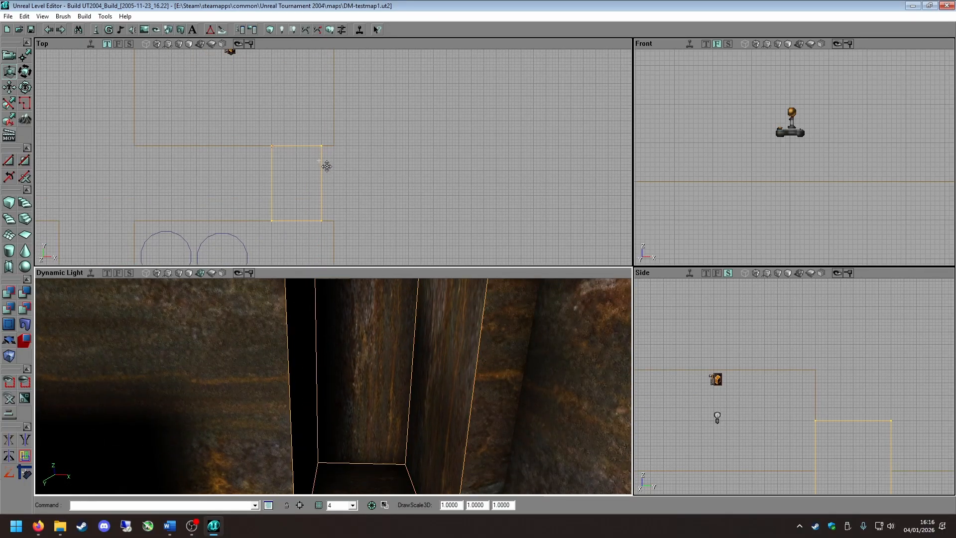
left_click(322, 221)
mouse_move(391, 180)
left_mouse_down()
mouse_move(391, 131)
mouse_move(355, 194)
mouse_move(352, 167)
left_mouse_up()
left_click(354, 150)
left_click(329, 30)
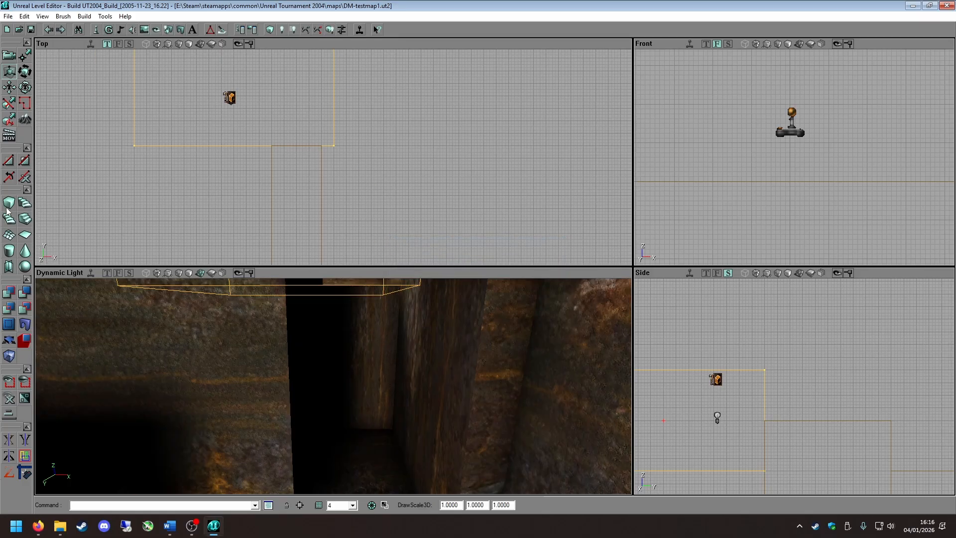
Compare the available stair shapes, build the linear stair as the builder brush, and review its step settings.
scroll(168, 211, "down", 3)
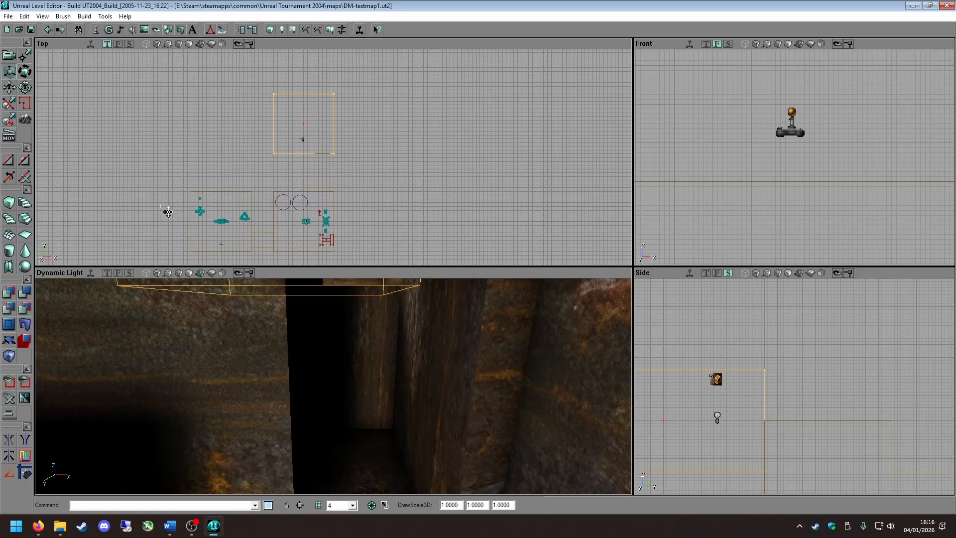
left_click(24, 218)
left_click(9, 219)
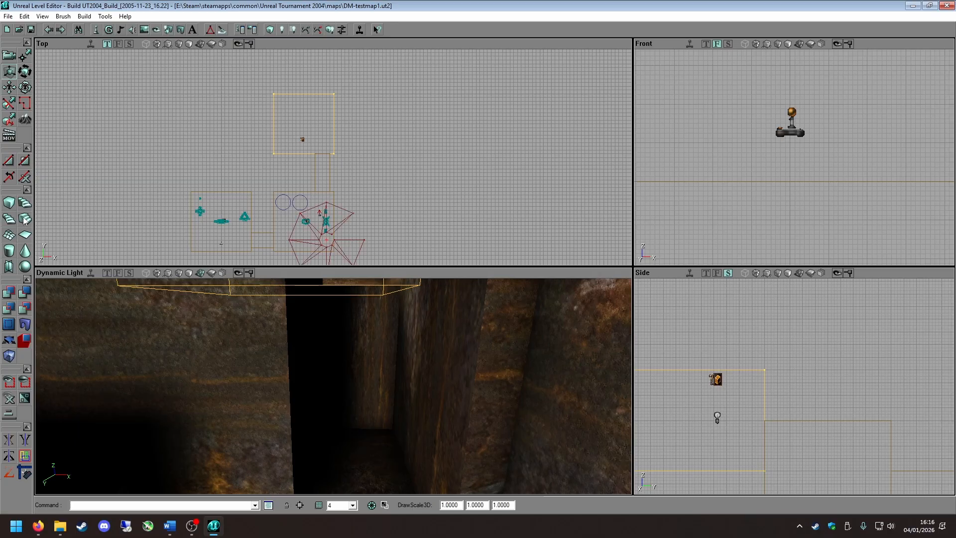
left_click(24, 204)
left_click(9, 219)
left_click(25, 219)
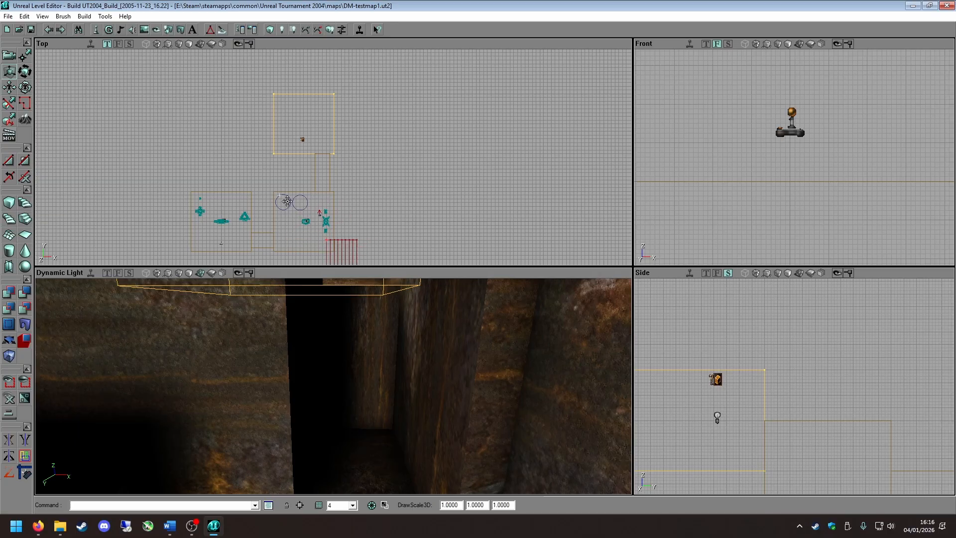
scroll(318, 185, "up", 3)
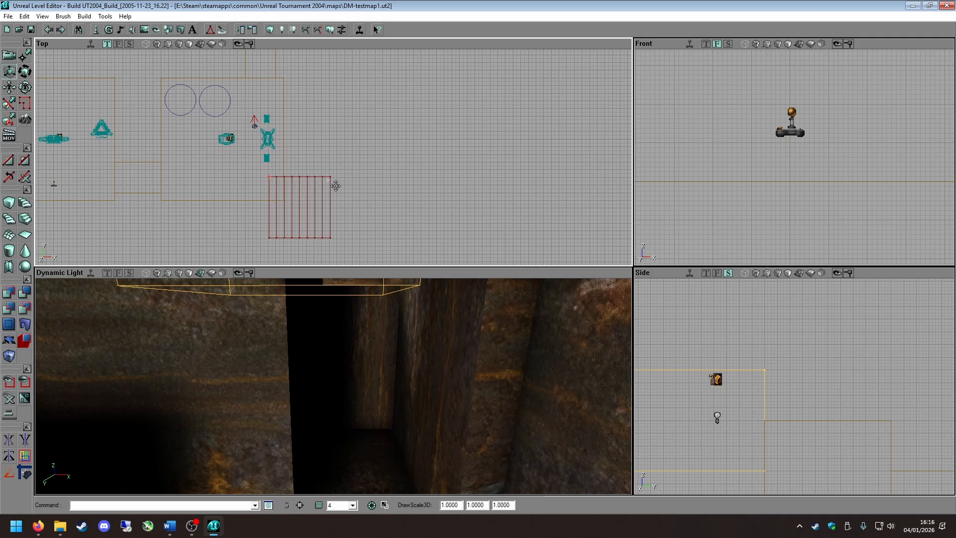
right_click(24, 218)
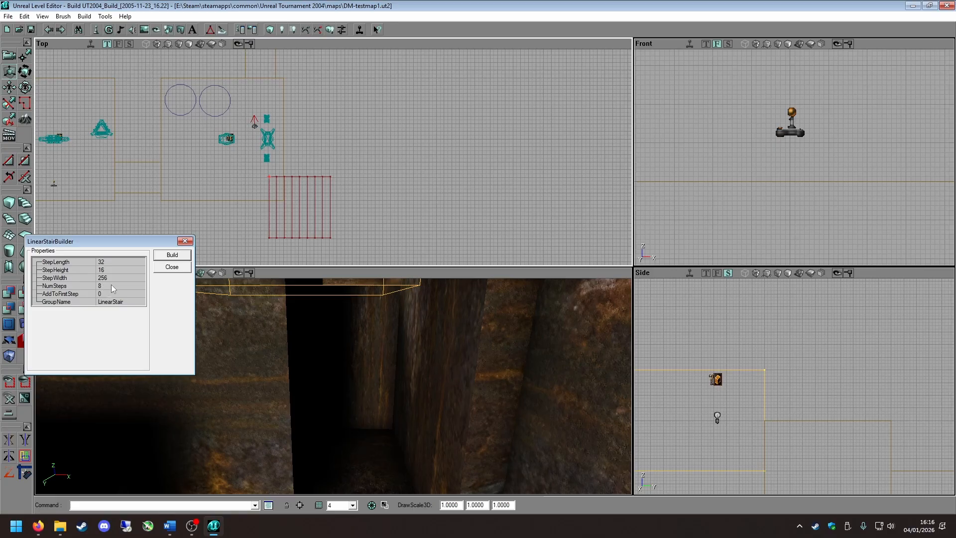
left_click(185, 242)
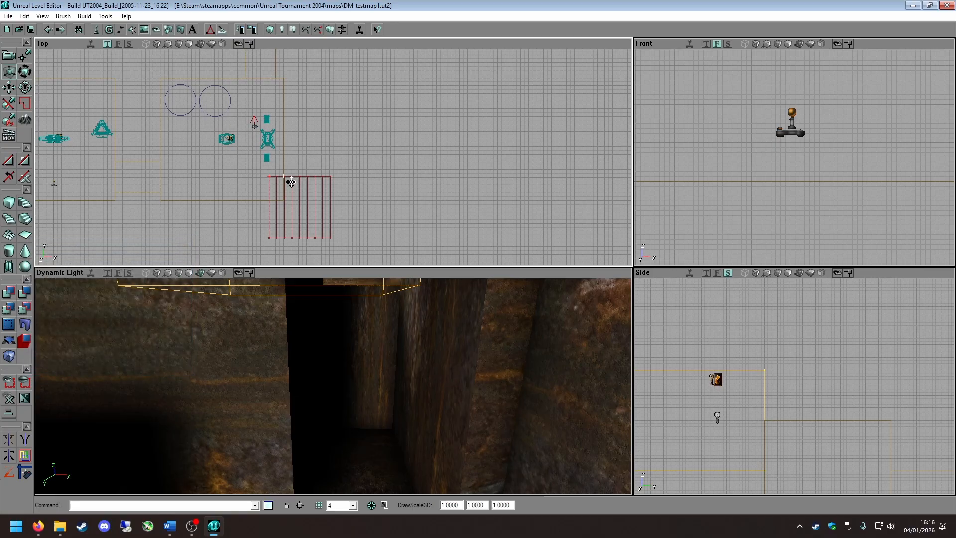
Rotate the linear stair brush 90 degrees in plan and move it into the shaft between the cylinder room and the upper room.
left_click(273, 220)
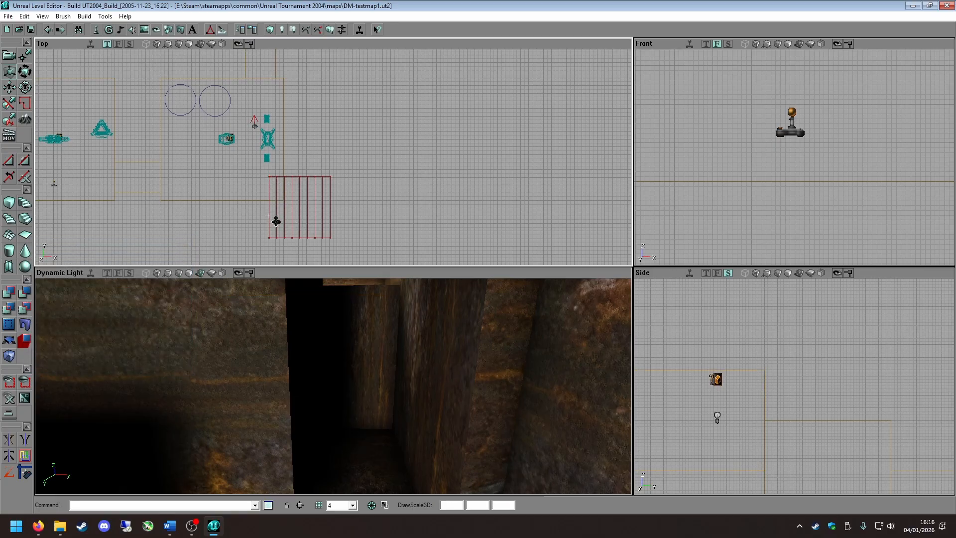
left_click(331, 224)
mouse_move(332, 224)
right_mouse_down("ctrl")
mouse_move(349, 194)
mouse_move(419, 175)
right_mouse_up("ctrl")
left_click_drag(400, 172, 456, 54, "ctrl+shift")
scroll(327, 179, "up", 4)
mouse_move(327, 179)
left_mouse_down("ctrl+shift")
mouse_move(142, 249)
mouse_move(175, 263)
mouse_move(333, 192)
mouse_move(318, 208)
left_mouse_up("ctrl+shift")
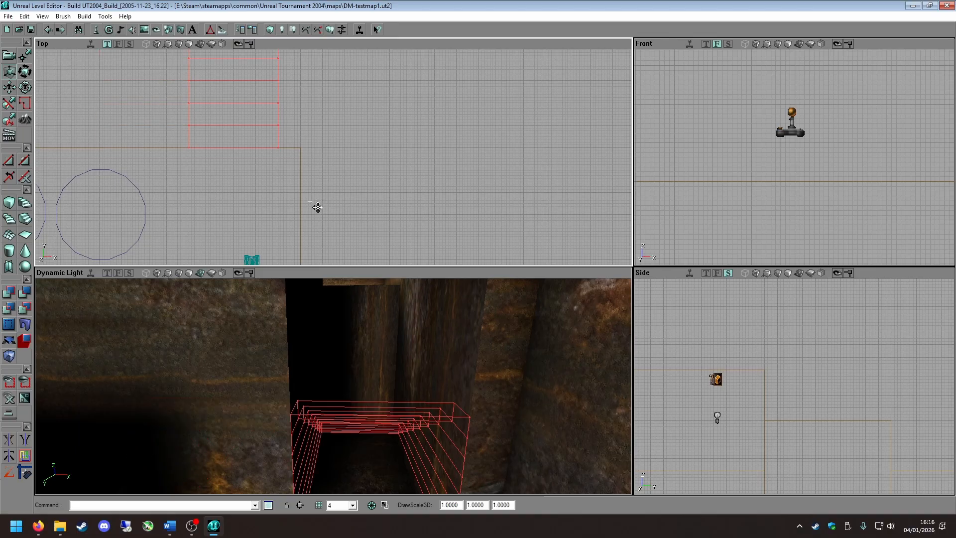
scroll(767, 196, "down", 5)
left_click_drag(332, 92, 170, 55)
scroll(332, 92, "down", 4)
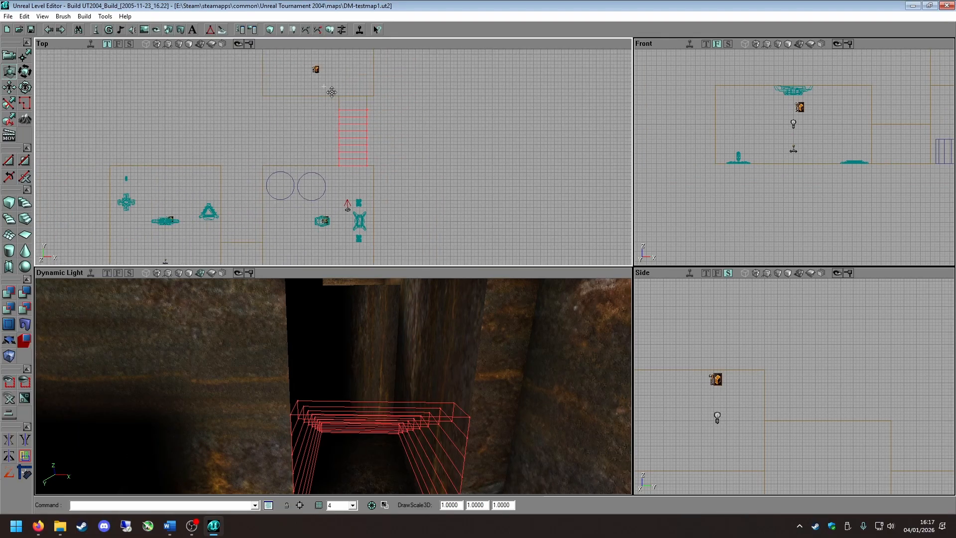
Turn the stair brush around to climb toward the upper room and align it with the shaft in plan.
mouse_move(347, 164)
right_mouse_down("ctrl+shift")
mouse_move(354, 65)
mouse_move(423, 73)
right_mouse_up("ctrl+shift")
mouse_move(350, 172)
left_mouse_down("ctrl+shift")
mouse_move(414, 151)
mouse_move(426, 165)
left_mouse_up("ctrl+shift")
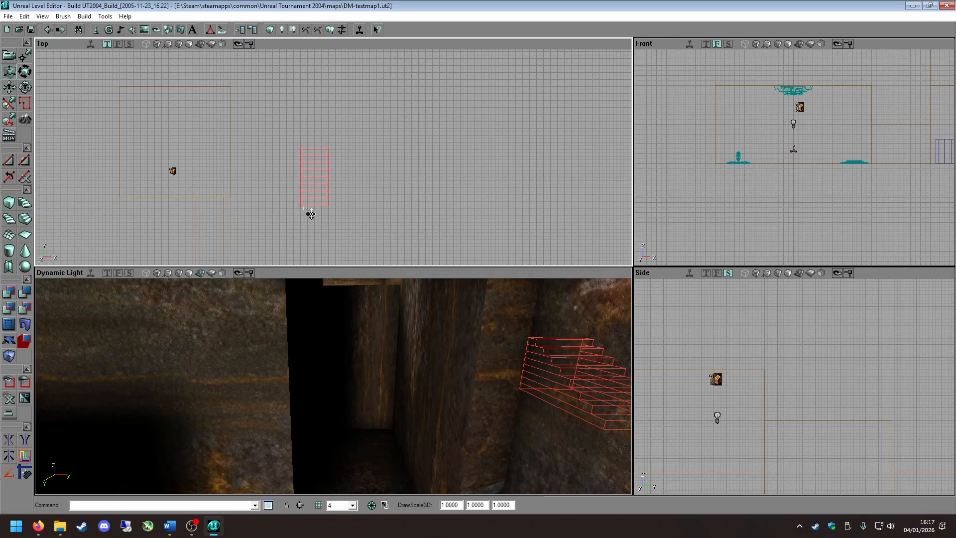
right_click_drag(297, 215, 295, 213, "ctrl+shift")
mouse_move(295, 213)
left_mouse_down("ctrl+shift")
mouse_move(178, 299)
mouse_move(187, 277)
left_mouse_up("ctrl+shift")
scroll(288, 204, "up", 3)
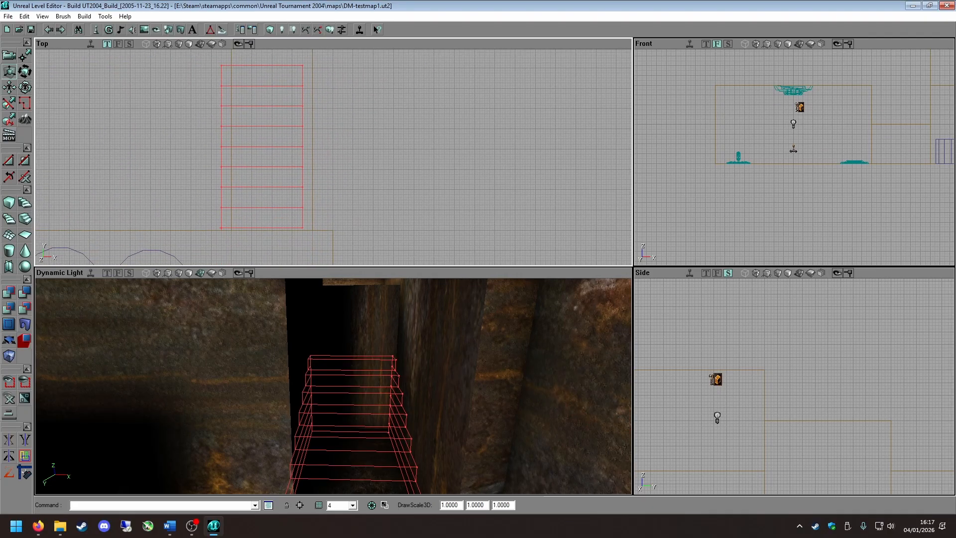
left_click_drag(288, 205, 304, 165)
left_click_drag(304, 165, 314, 167, "ctrl+shift")
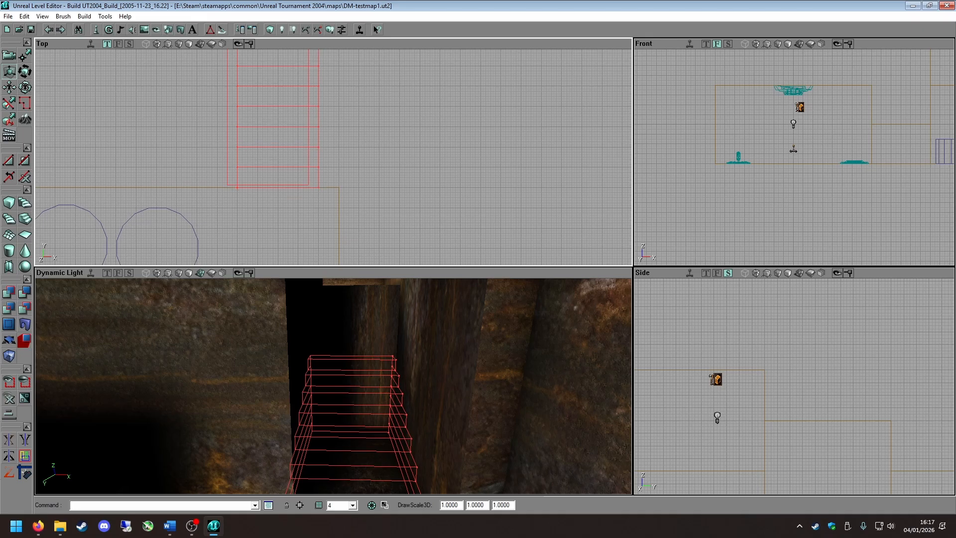
Lower the stair brush onto the cylinder room's floor level.
mouse_move(369, 323)
left_mouse_down()
mouse_move(368, 398)
mouse_move(369, 299)
left_mouse_up()
scroll(723, 185, "down", 5)
left_click_drag(793, 180, 734, 201)
scroll(794, 157, "up", 8)
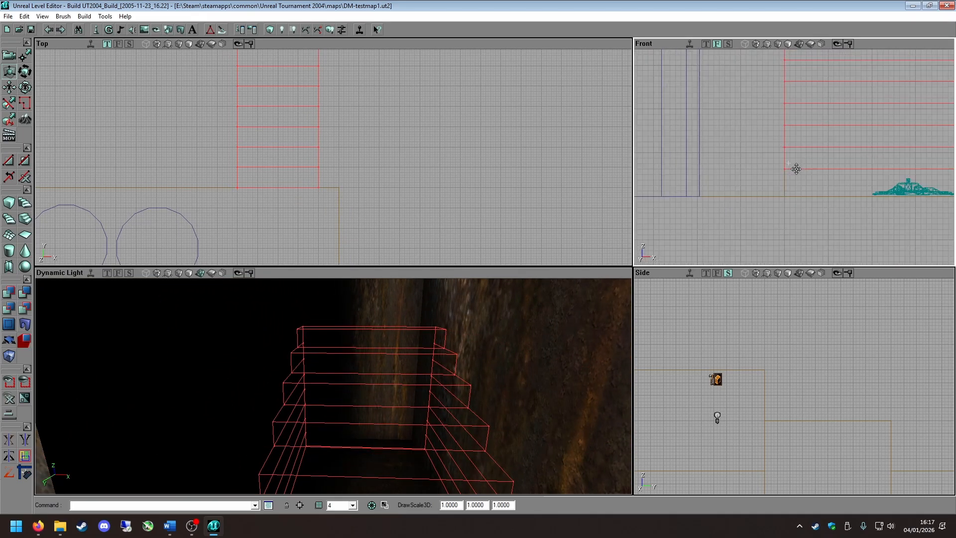
mouse_move(369, 348)
left_mouse_down()
mouse_move(363, 379)
mouse_move(319, 398)
mouse_move(309, 433)
mouse_move(279, 408)
mouse_move(319, 346)
mouse_move(339, 384)
mouse_move(350, 345)
left_mouse_up()
scroll(324, 96, "down", 6)
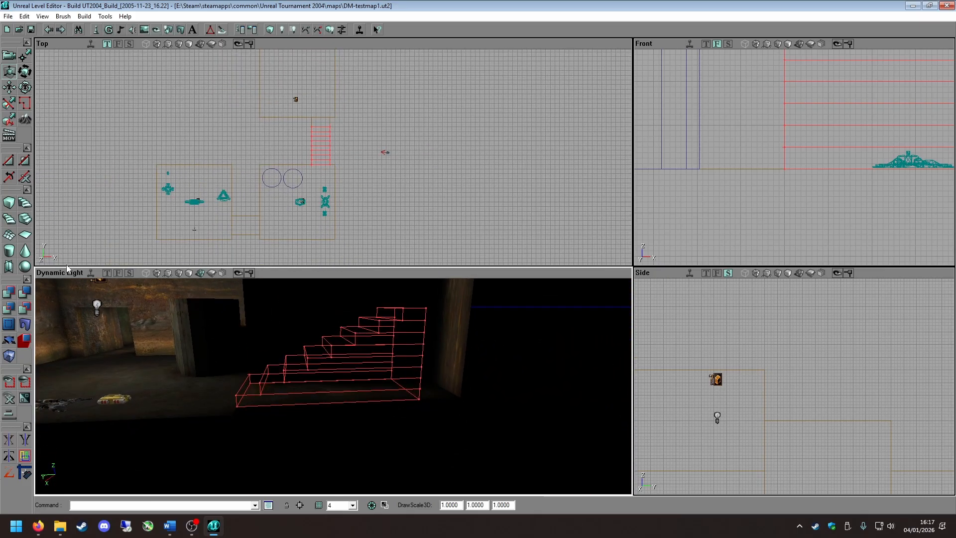
Rebuild the linear stair builder brush with 10 steps.
right_click(29, 222)
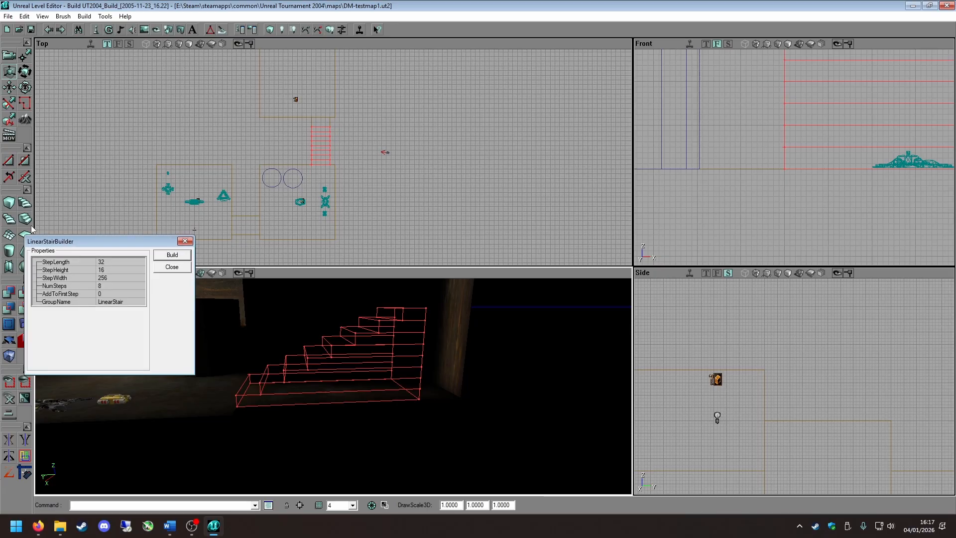
left_click(117, 285)
type("10")
left_click(186, 255)
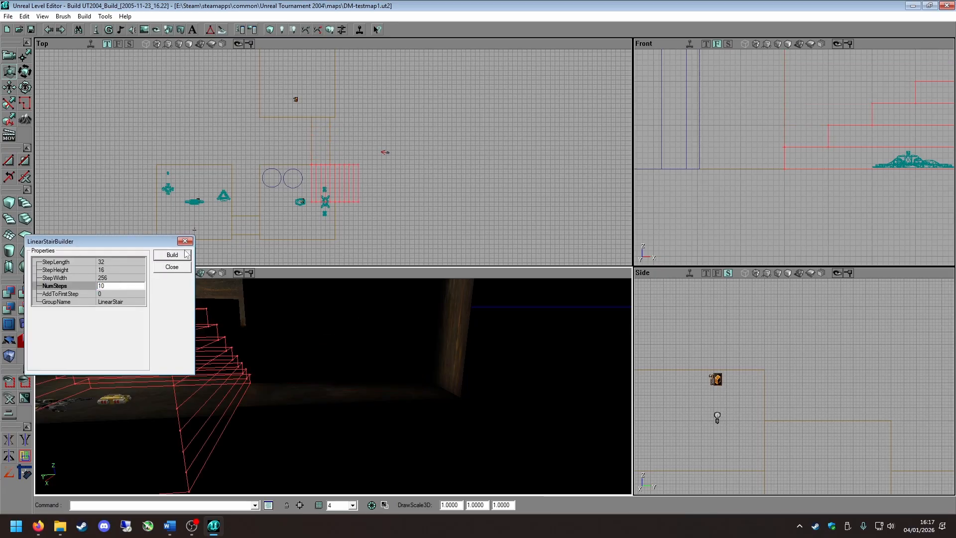
left_click(180, 243)
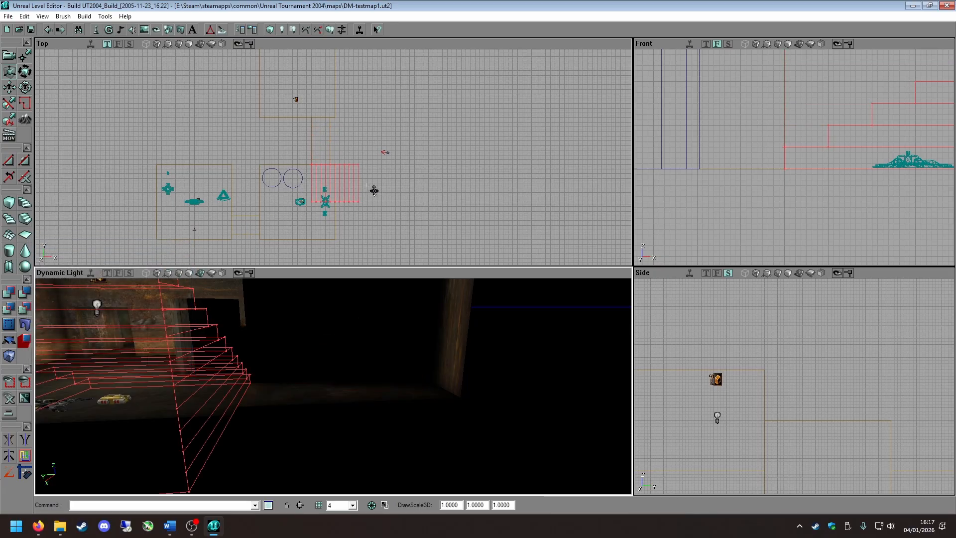
Rotate the rebuilt stair brush toward the upper room and fit it to the shaft's width and length.
mouse_move(373, 191)
right_mouse_down("ctrl")
mouse_move(386, 206)
mouse_move(404, 206)
right_mouse_up("ctrl")
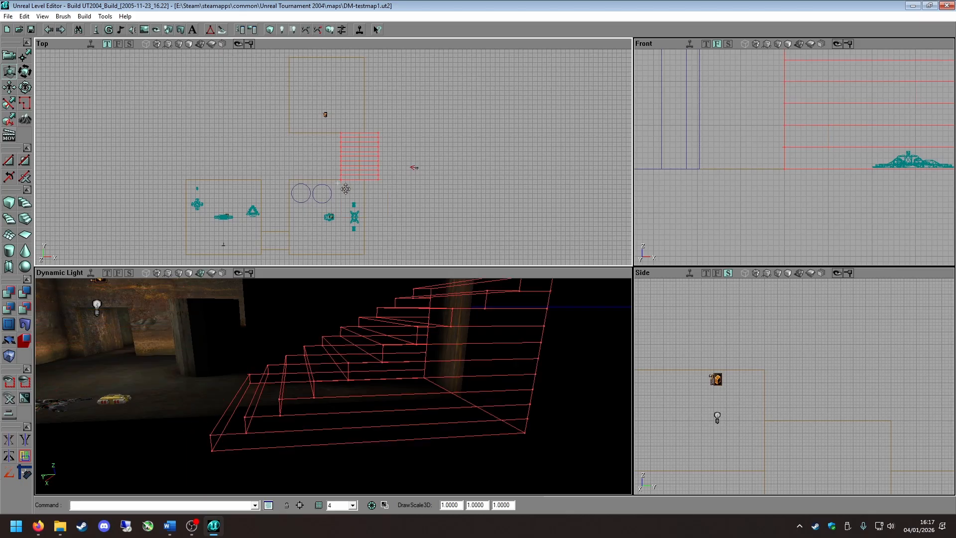
mouse_move(357, 184)
right_mouse_down()
mouse_move(249, 204)
mouse_move(353, 180)
right_mouse_up()
scroll(265, 208, "up", 3)
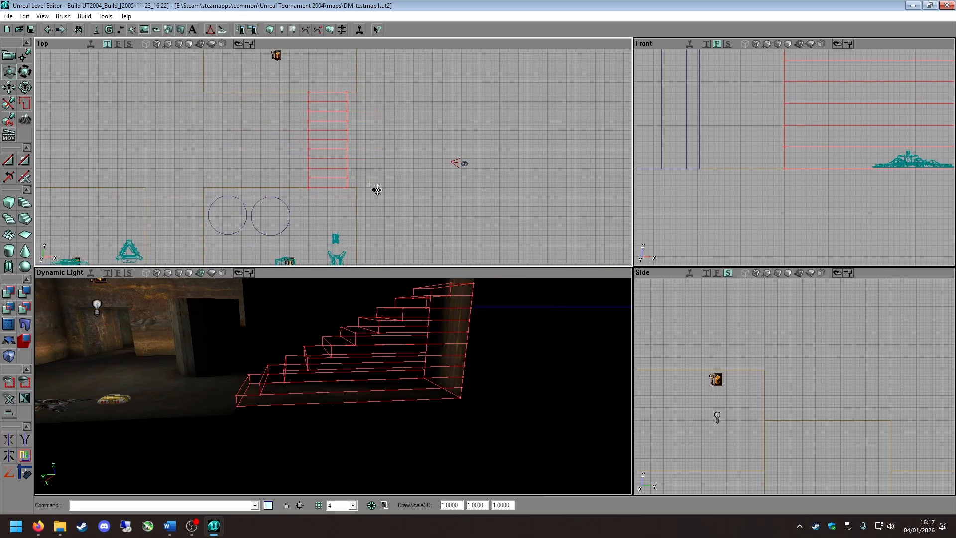
Add the stair brush to the level as solid geometry and inspect the steps from the cylinder room.
right_click_drag(432, 343, 478, 259)
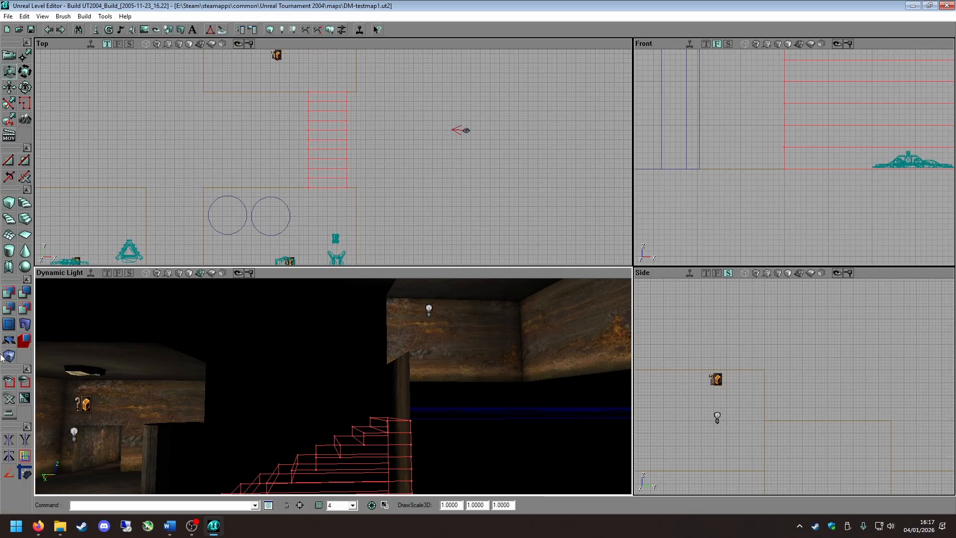
left_click(9, 291)
right_click_drag(186, 356, 160, 399)
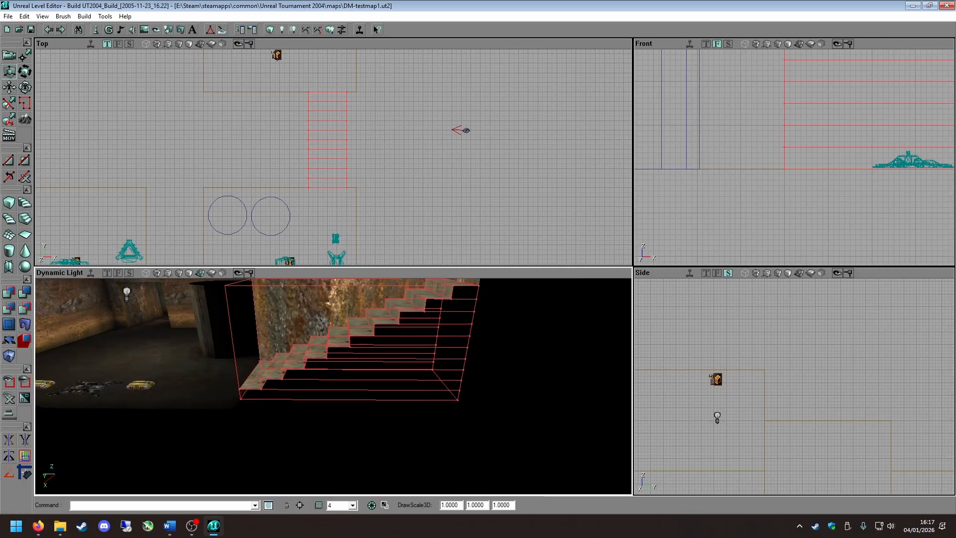
left_click_drag(160, 398, 189, 348)
mouse_move(190, 349)
right_mouse_down()
mouse_move(298, 379)
mouse_move(280, 399)
right_mouse_up()
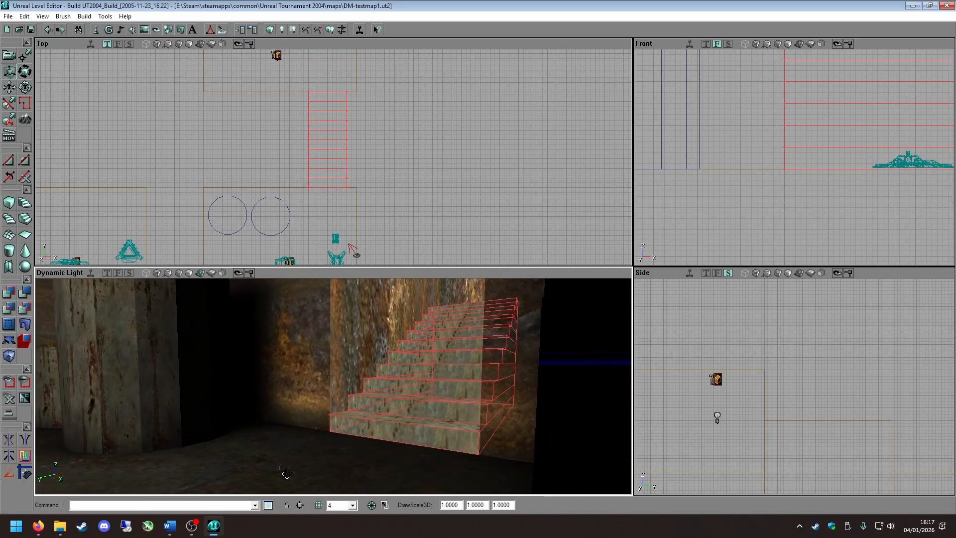
left_click(288, 474)
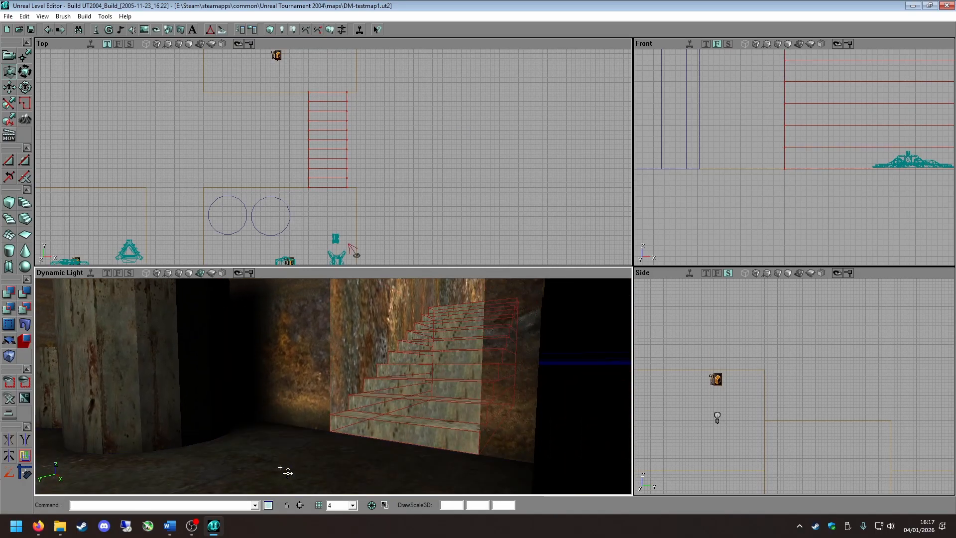
Replace the builder brush with a cube and move it clear of the staircase in plan.
left_click(8, 218)
left_click(305, 159)
scroll(317, 178, "down", 3)
mouse_move(317, 178)
left_mouse_down("ctrl")
mouse_move(317, 189)
mouse_move(265, 172)
left_mouse_up("ctrl")
scroll(265, 172, "up", 4)
Lower the upper room in side elevation to bring its floor level with the top step.
scroll(779, 405, "down", 5)
left_click_drag(780, 409, 783, 434)
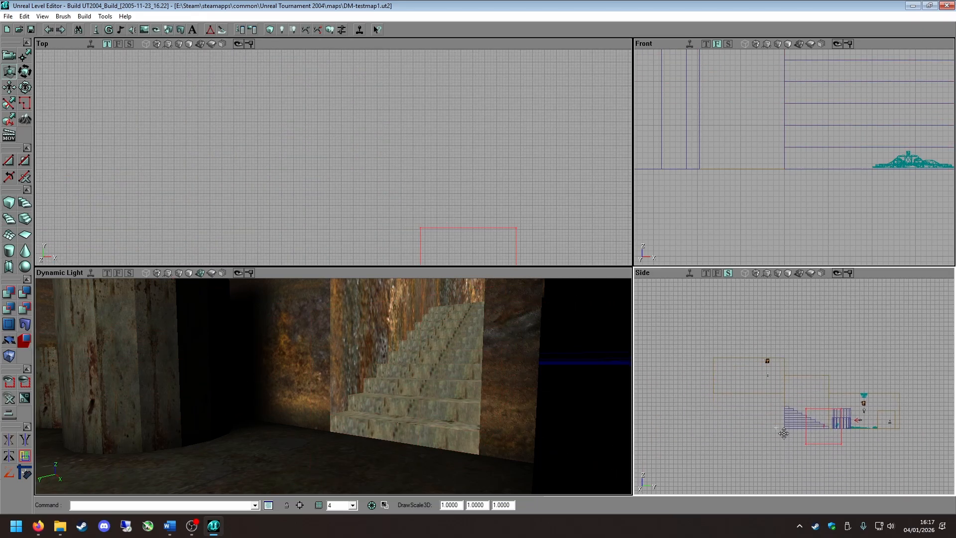
scroll(783, 434, "up", 4)
left_click(774, 412)
left_click(758, 401)
mouse_move(758, 403)
left_mouse_down("ctrl+shift")
mouse_move(757, 429)
mouse_move(712, 465)
left_mouse_up("ctrl+shift")
scroll(757, 403, "up", 5)
left_click_drag(743, 416, 743, 420, "ctrl+shift")
scroll(744, 411, "down", 3)
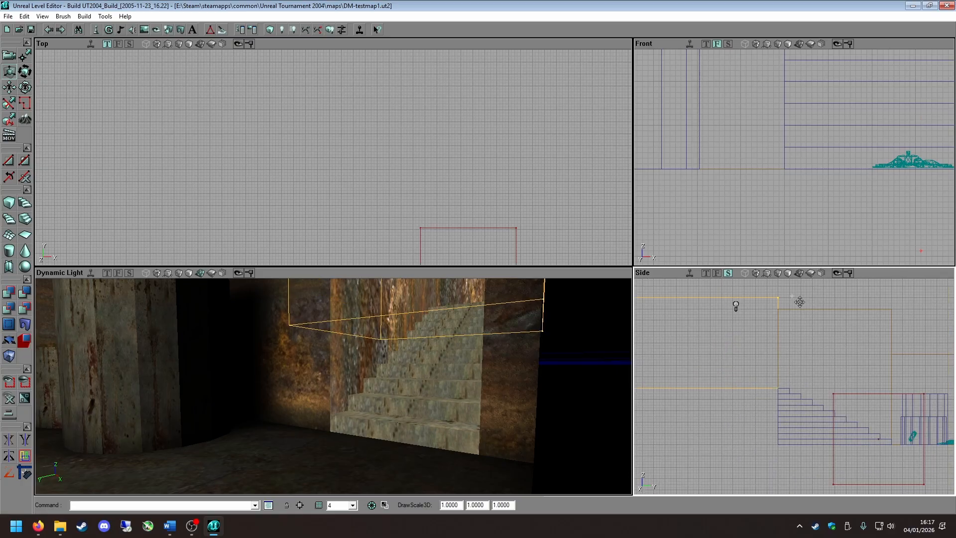
Lower the stair shaft's ceiling to the cylinder room's ceiling height and rebuild the level.
left_click(795, 322)
left_click(776, 330)
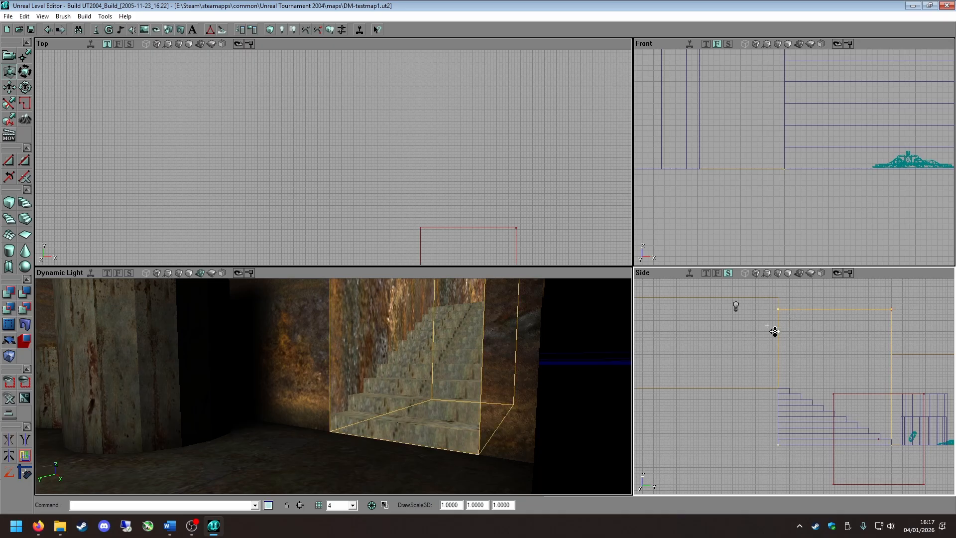
mouse_move(751, 406)
left_mouse_down()
mouse_move(700, 367)
mouse_move(694, 436)
left_mouse_up()
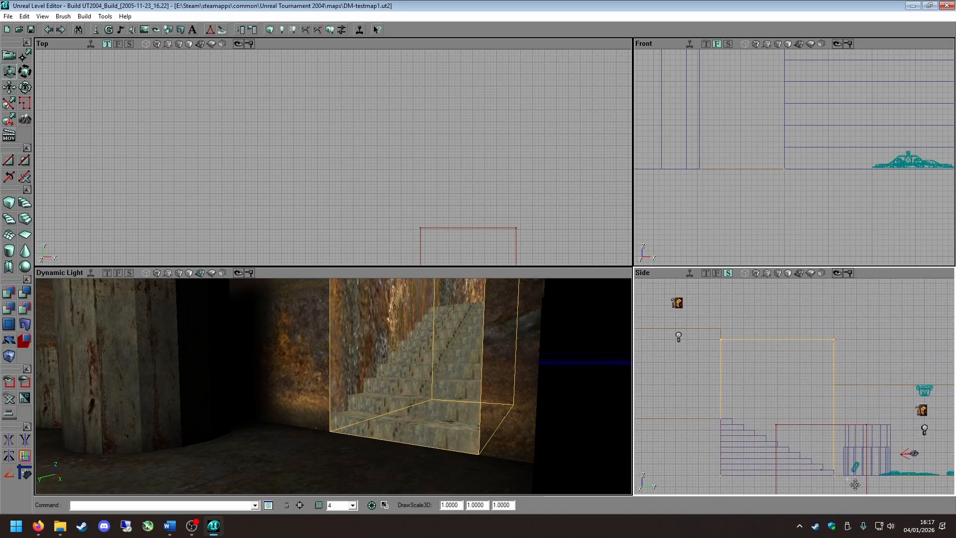
left_click_drag(777, 340, 777, 372, "ctrl")
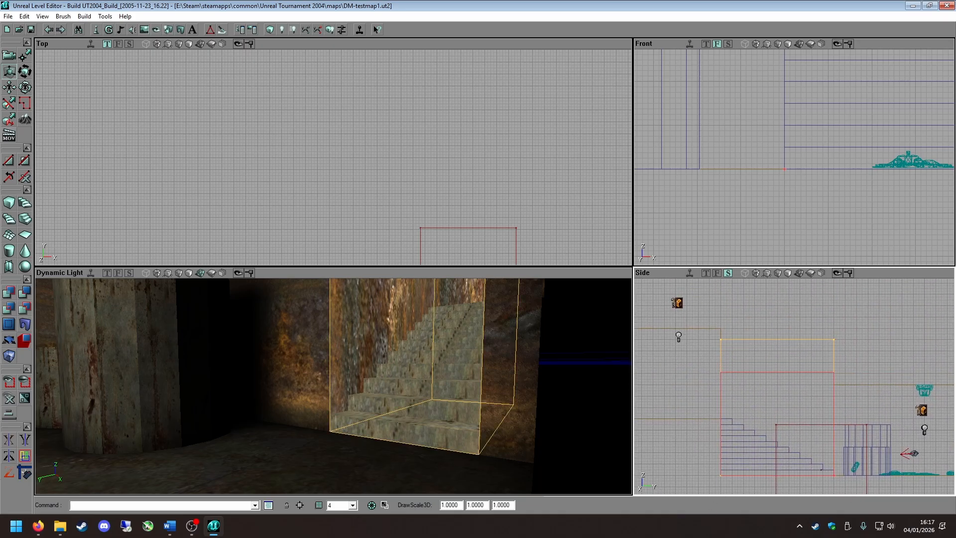
right_click_drag(533, 423, 551, 401)
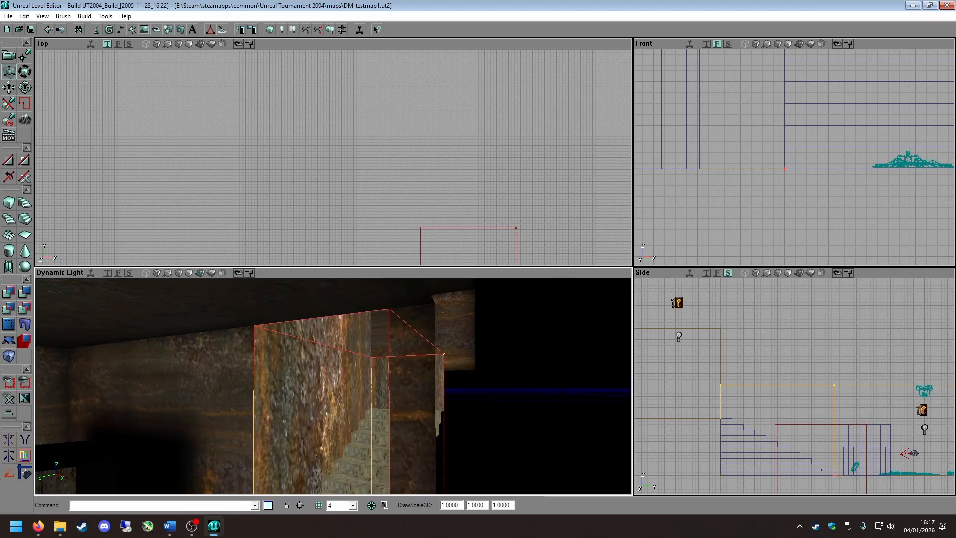
mouse_move(551, 400)
left_mouse_down()
mouse_move(569, 336)
mouse_move(568, 348)
left_mouse_up()
left_click(330, 30)
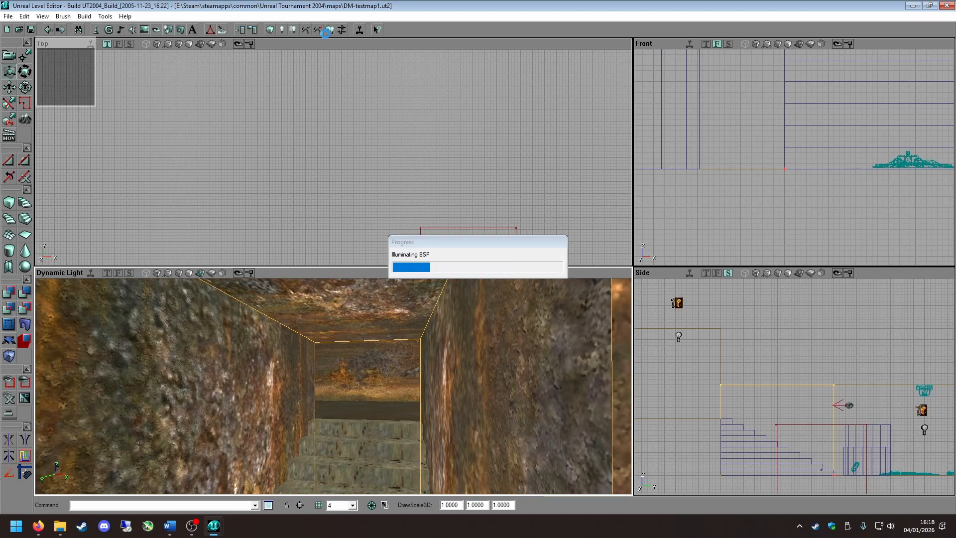
Place an xPawn actor on the upper room's floor at the head of the stairs as a height reference.
right_click_drag(337, 321, 337, 378)
left_click_drag(376, 433, 376, 403)
left_click(375, 429)
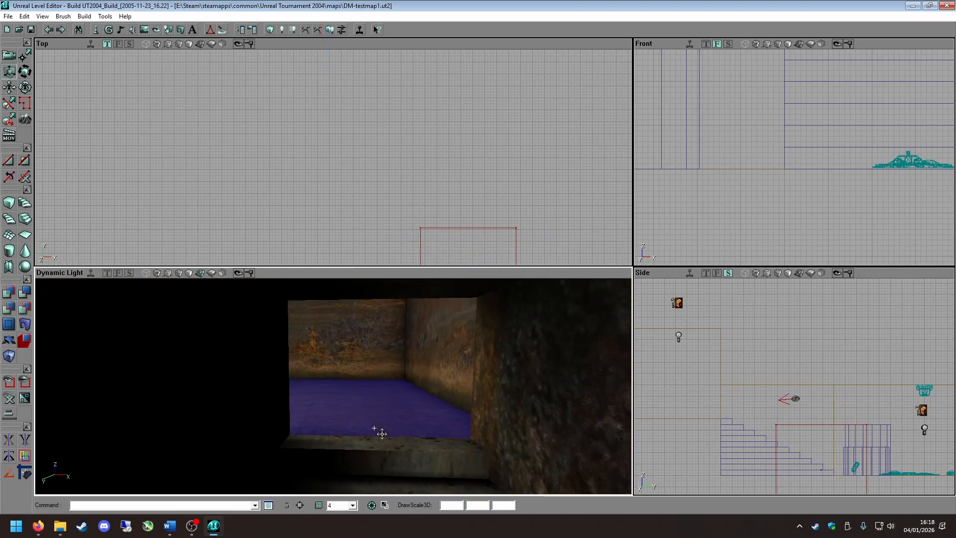
right_click(374, 430)
left_click(96, 29)
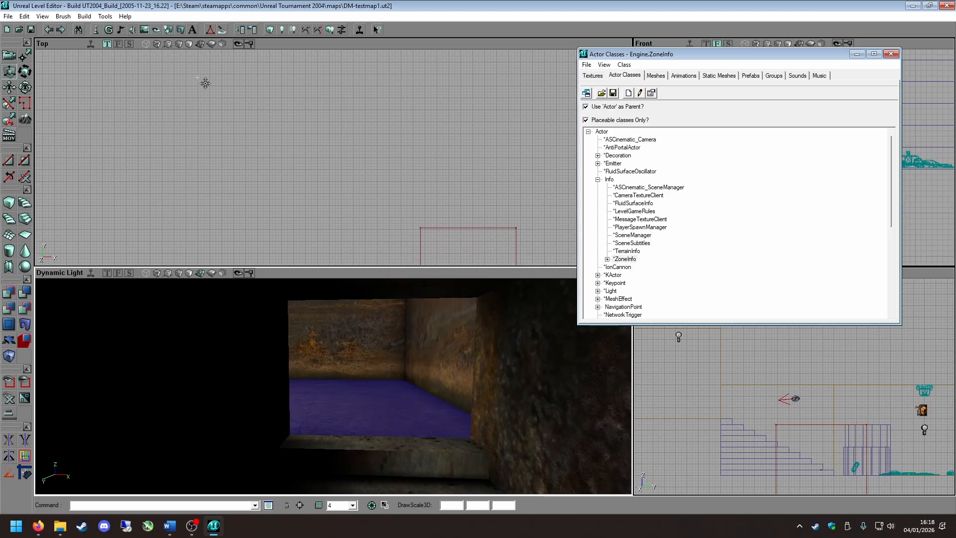
scroll(648, 251, "down", 6)
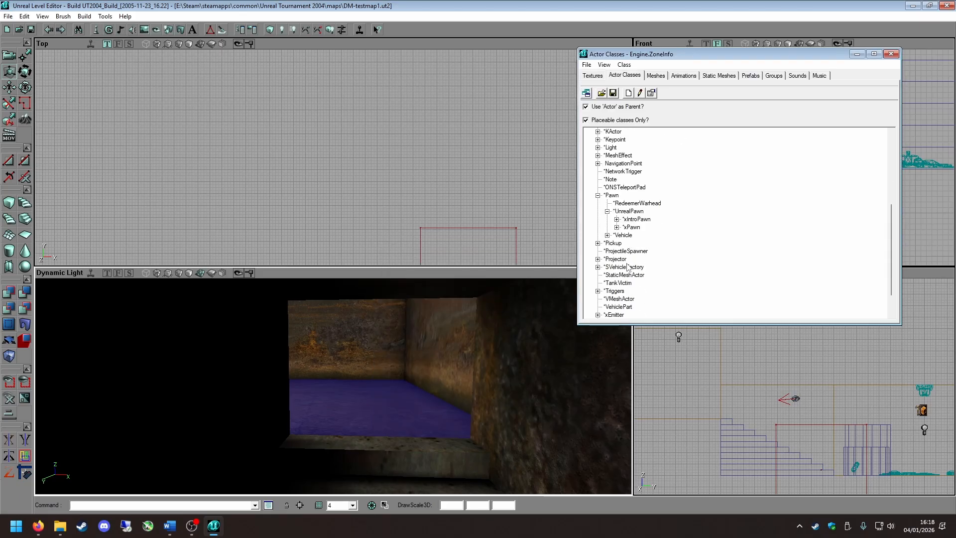
left_click(631, 227)
right_click(416, 435)
left_click(420, 271)
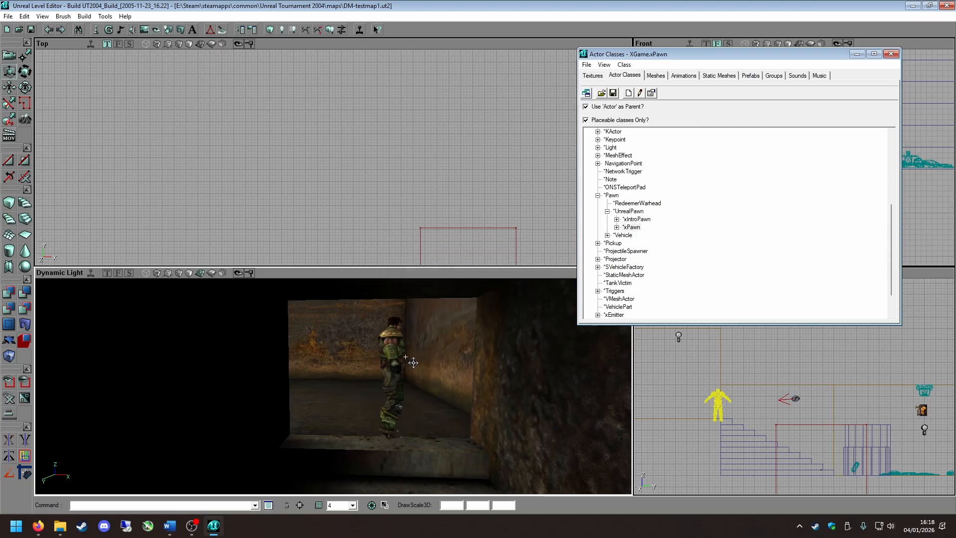
Raise the stair shaft's ceiling to give the pawn more headroom, rebuild the level, and close the actor class browser.
scroll(780, 467, "up", 2)
left_click(665, 382)
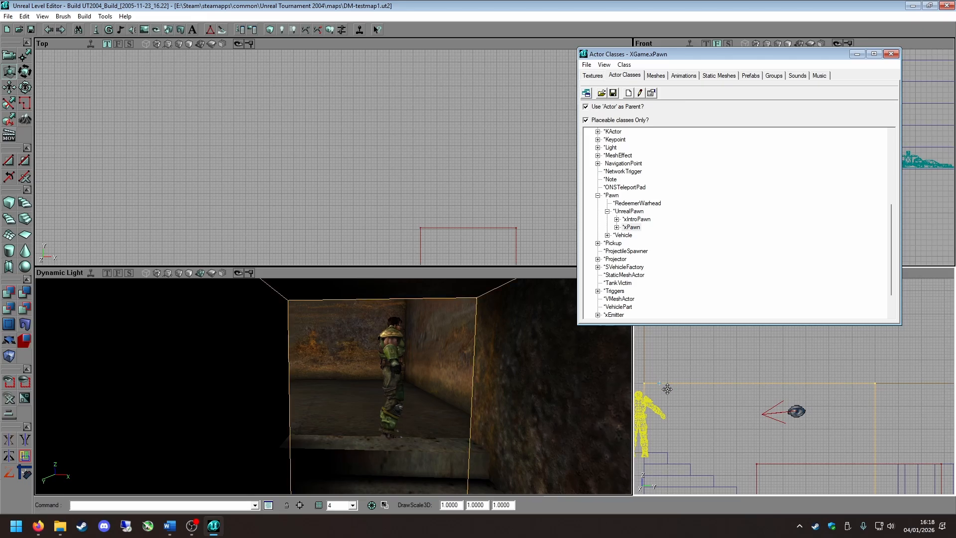
scroll(675, 397, "down", 2)
mouse_move(728, 400)
left_mouse_down()
mouse_move(763, 414)
mouse_move(736, 384)
mouse_move(735, 358)
left_mouse_up()
scroll(733, 396, "up", 2)
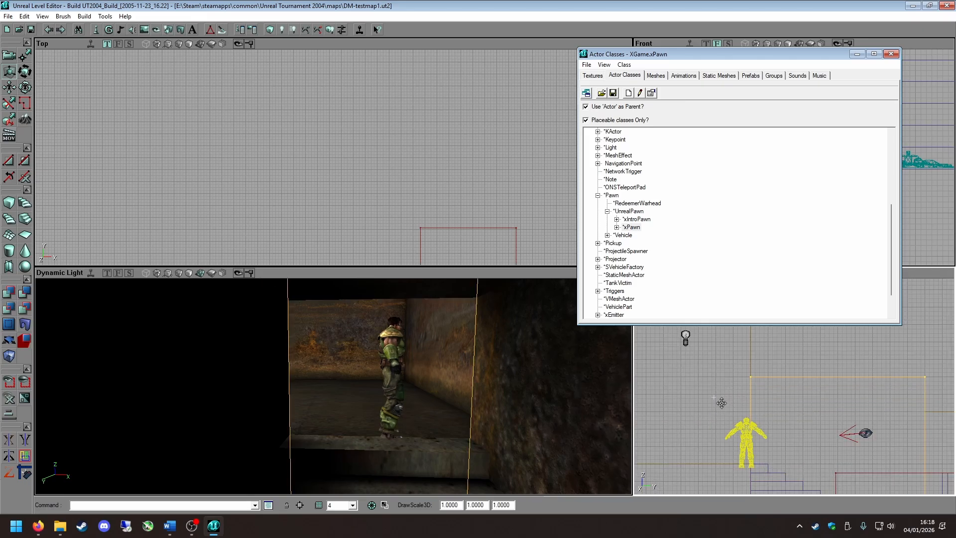
left_click(329, 29)
left_click_drag(435, 380, 434, 424)
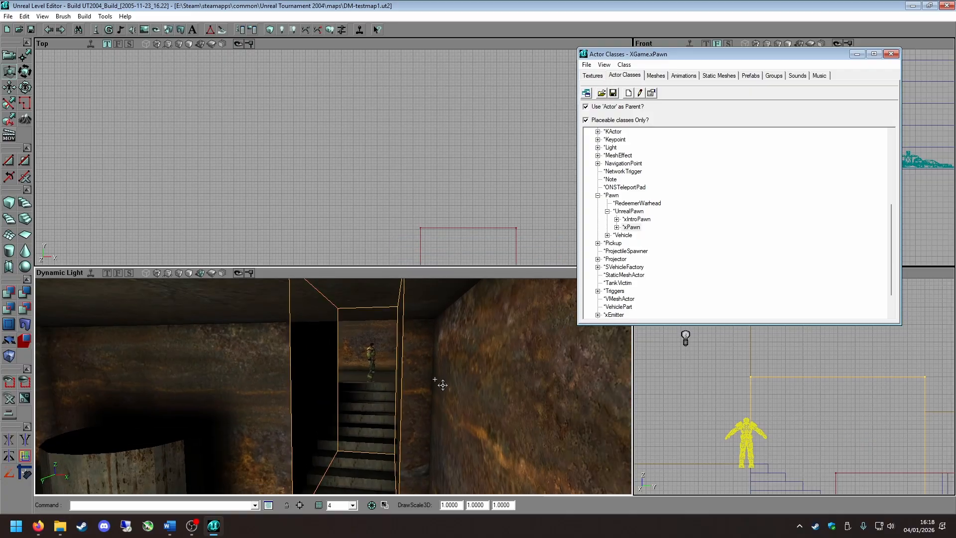
left_click(891, 53)
Add a light at the stair shaft's ceiling.
left_click_drag(388, 383, 388, 348)
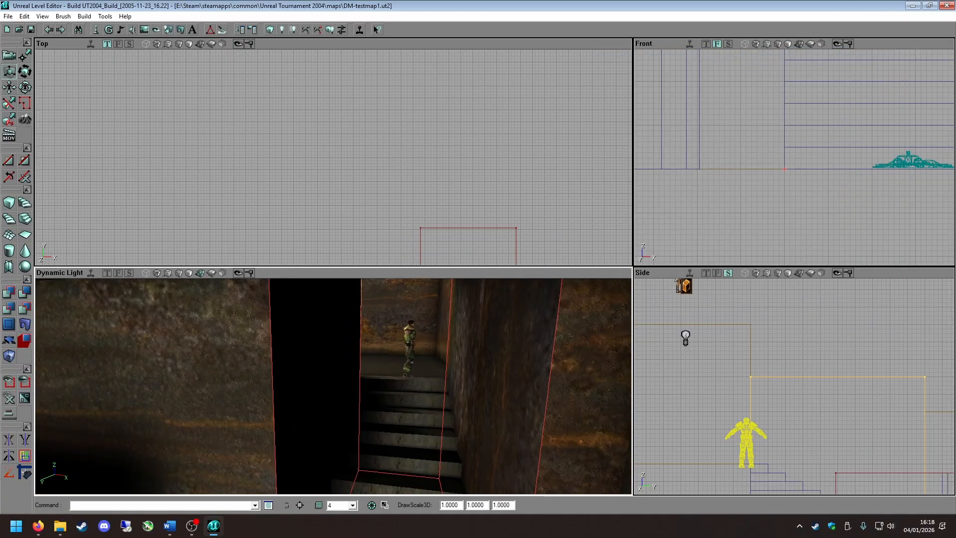
right_click_drag(387, 382, 388, 413)
right_click_drag(476, 348, 476, 299)
right_click(376, 320)
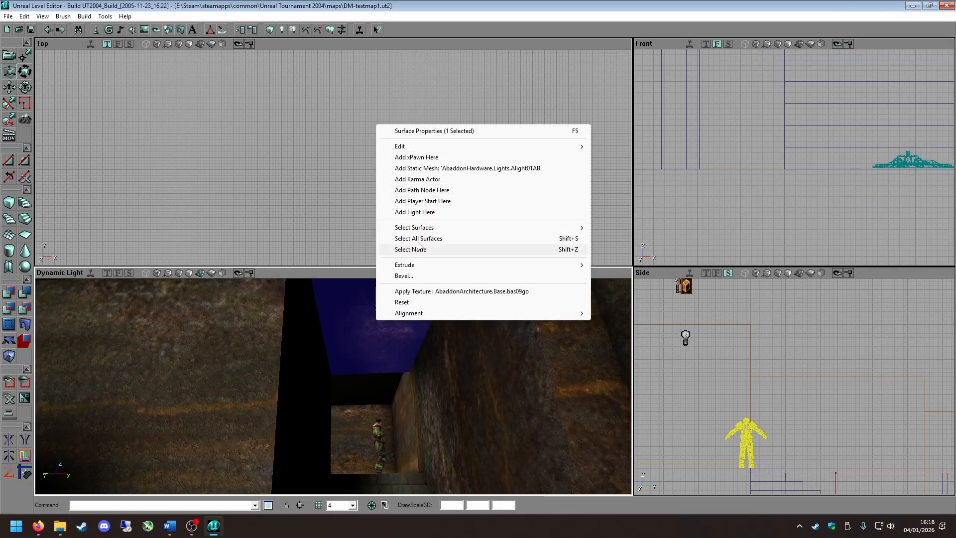
left_click(428, 212)
left_click(380, 342)
Lower the new light below the shaft's ceiling, rebuild the level, and close the build options.
left_click_drag(462, 201, 462, 259)
scroll(793, 213, "down", 3)
left_click_drag(830, 413, 830, 426, "ctrl+shift")
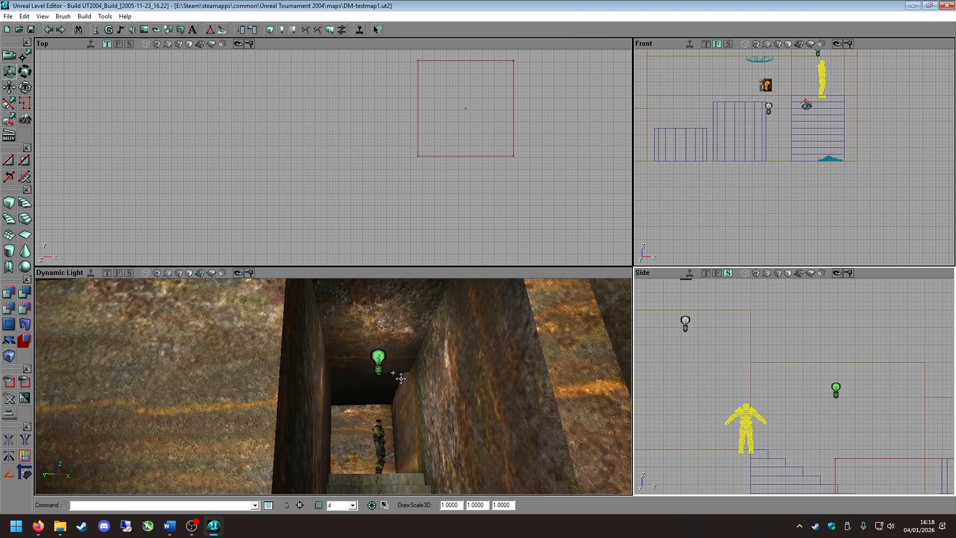
scroll(702, 332, "down", 4)
left_click(342, 29)
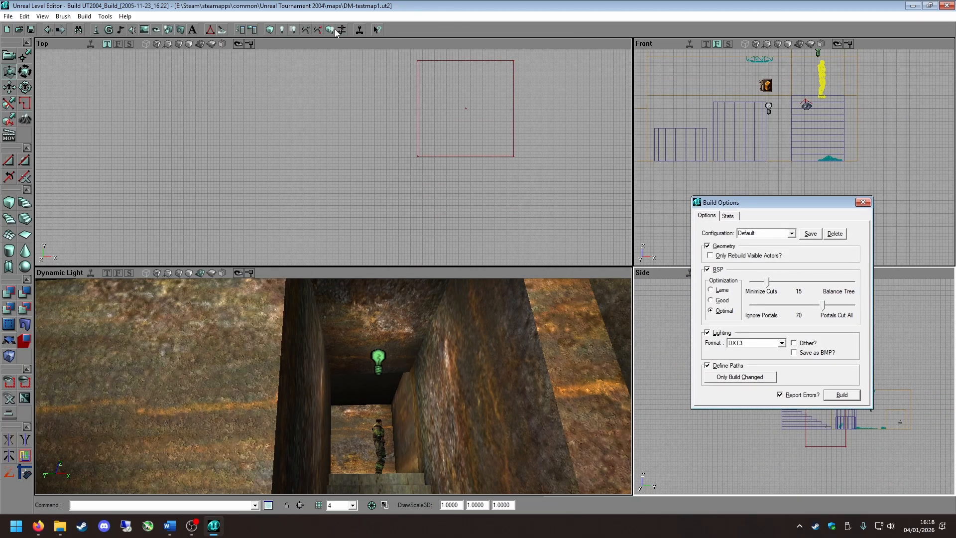
left_click(329, 29)
left_click(864, 204)
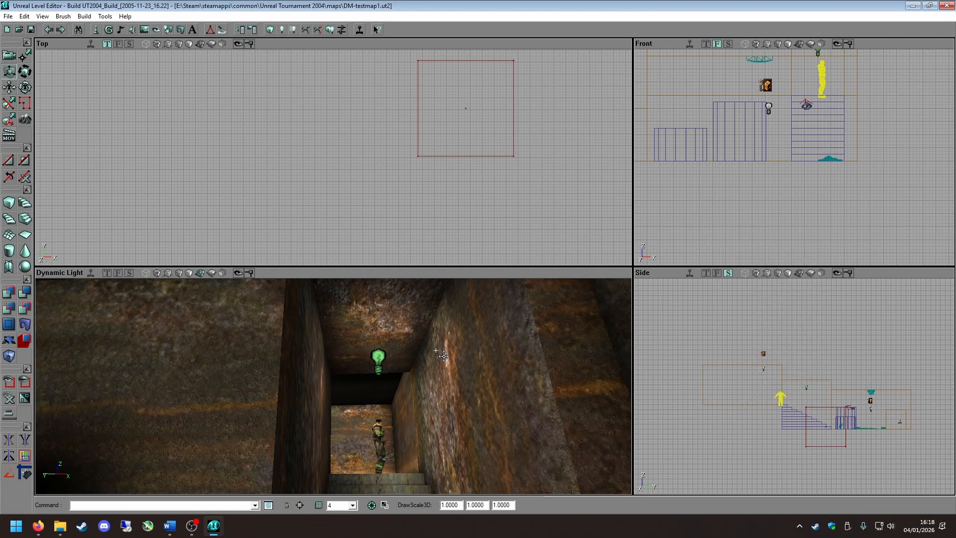
Delete the xPawn reference actor at the head of the stairs.
left_click(481, 367)
left_click(453, 429)
left_click_drag(454, 363, 454, 438)
scroll(336, 171, "down", 3)
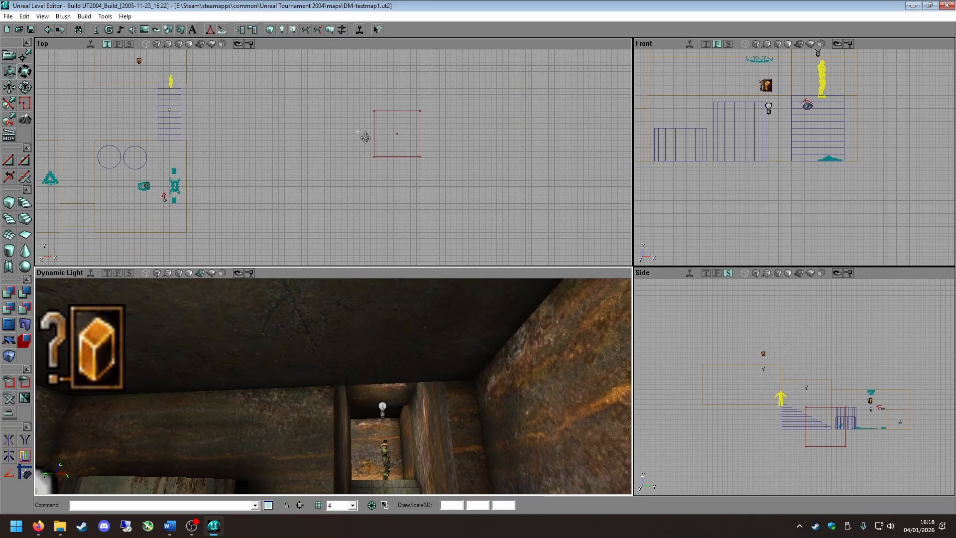
left_click(180, 86)
key("Delete")
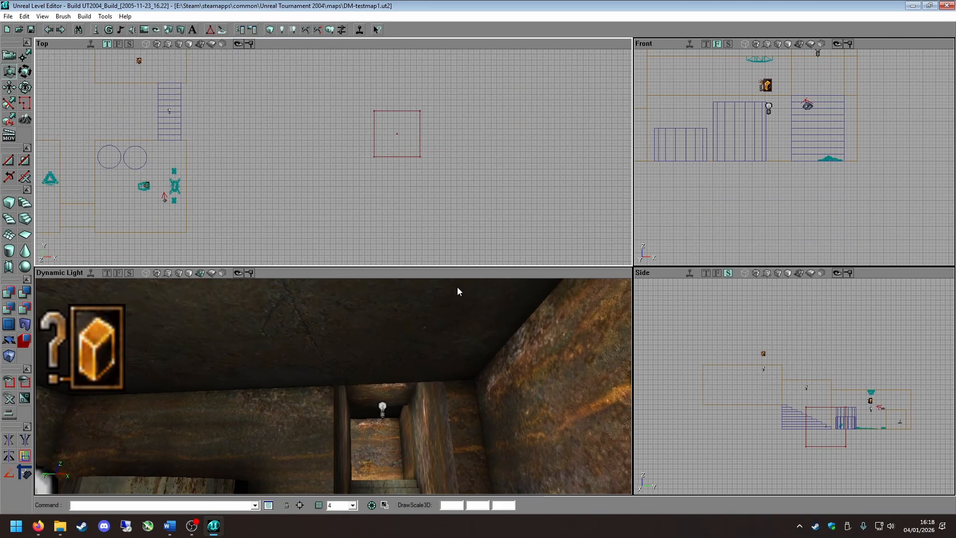
Examine the stair shaft's ceiling and its openings into the cylinder room and the upper room.
right_click_drag(461, 391, 518, 438)
left_click_drag(461, 390, 448, 339)
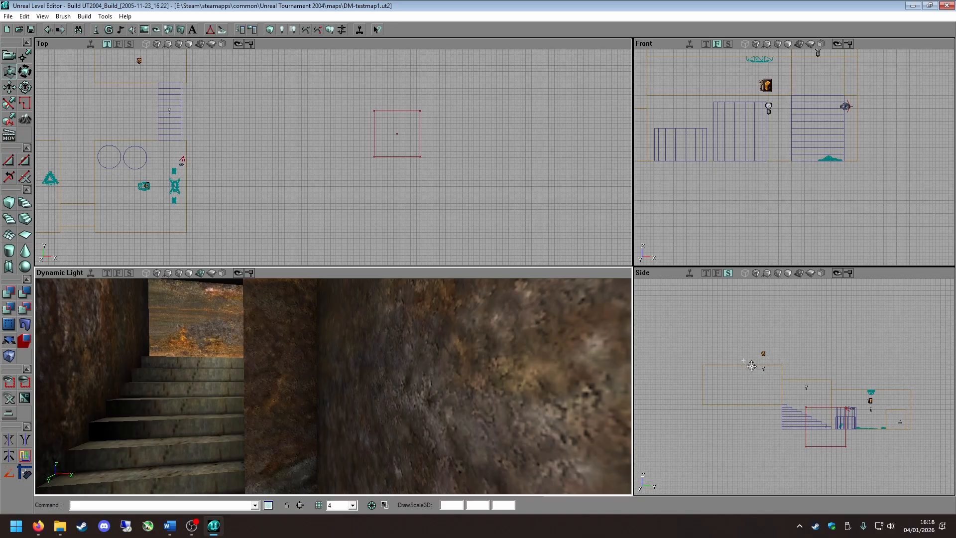
right_click_drag(355, 338, 438, 343)
left_click_drag(438, 344, 379, 399)
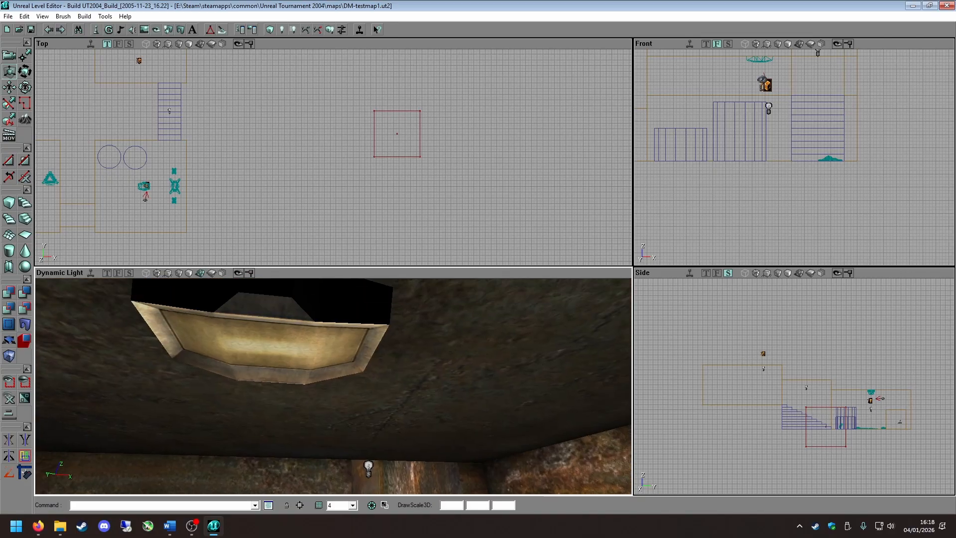
right_click_drag(378, 399, 358, 438)
left_click_drag(330, 438, 309, 329)
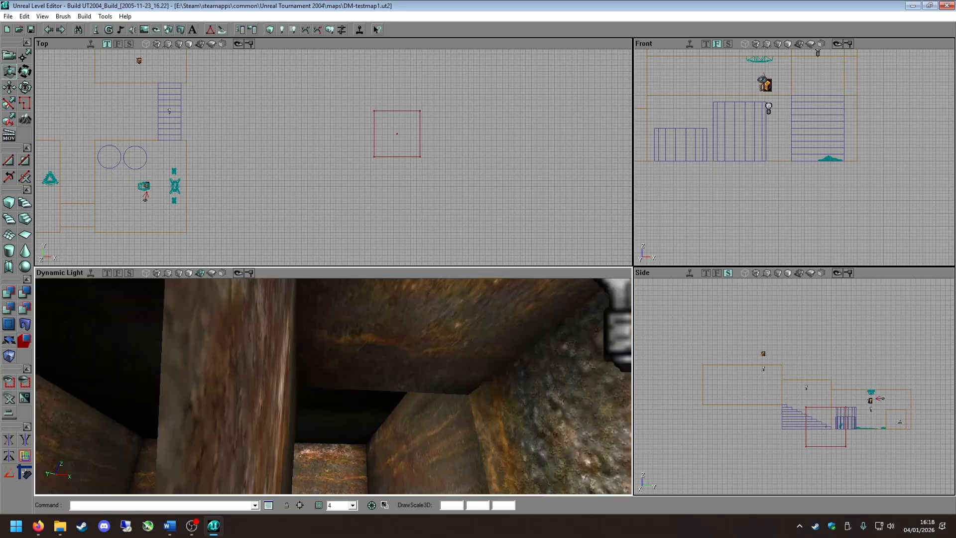
right_click_drag(309, 329, 332, 314)
right_click_drag(286, 378, 560, 427)
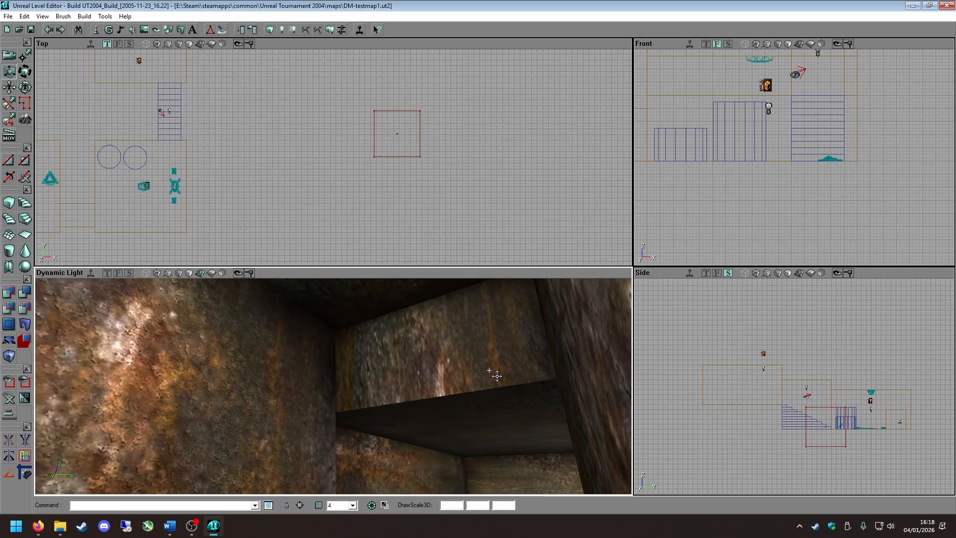
right_click_drag(497, 377, 577, 416)
right_click_drag(485, 339, 484, 336)
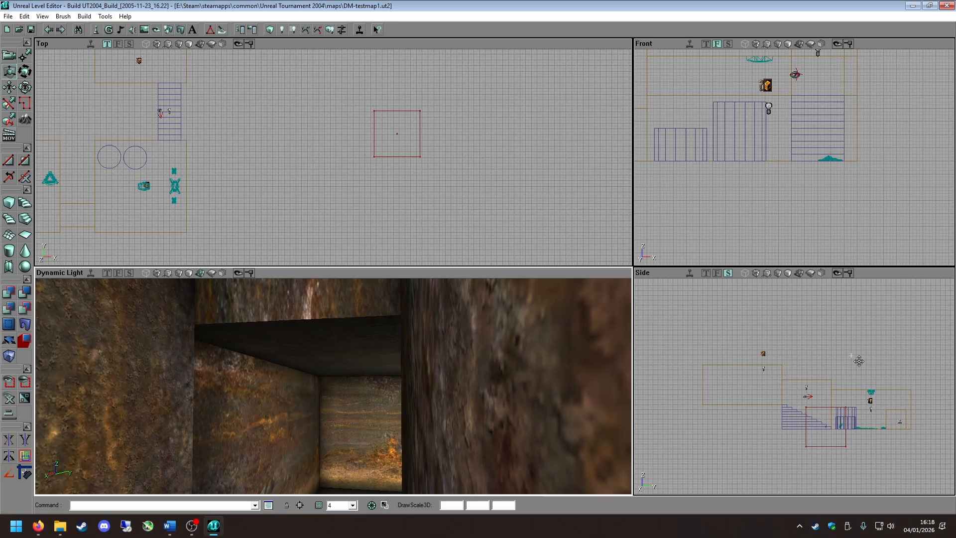
Select the red builder brush and hide it to clear the view around the stair shaft.
mouse_move(859, 361)
left_mouse_down()
mouse_move(811, 374)
mouse_move(874, 332)
left_mouse_up()
left_click(823, 383)
scroll(823, 383, "down", 4)
left_click_drag(823, 383, 860, 323)
scroll(761, 418, "up", 5)
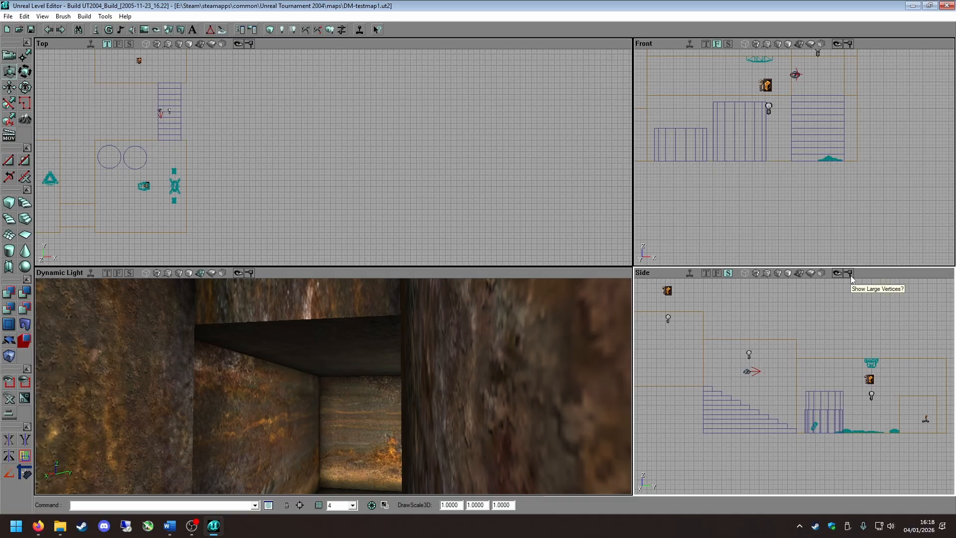
scroll(760, 340, "up", 3)
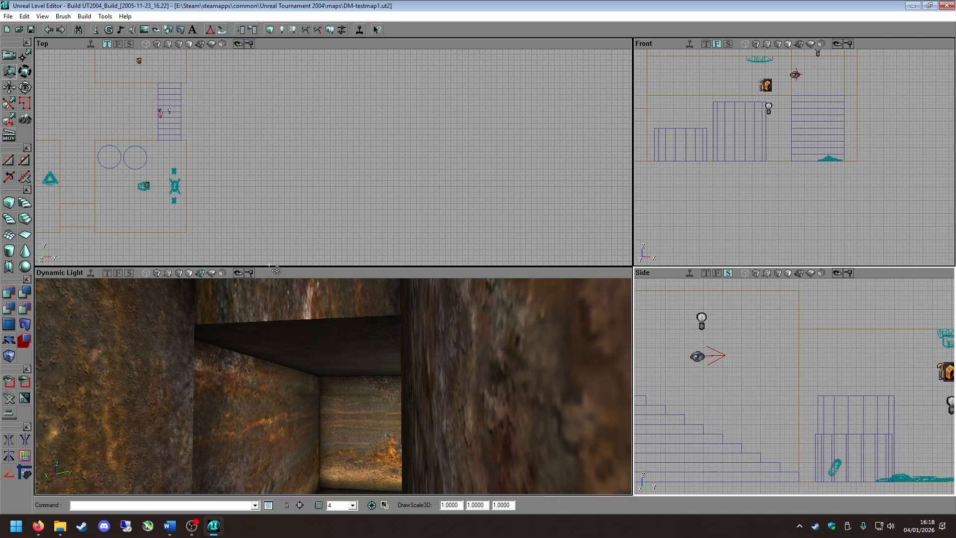
With vertex editing, lower the stair shaft's ceiling edge at the foot of the stairs to the cylinder room's ceiling height.
left_click(25, 56)
left_click_drag(741, 318, 766, 334)
scroll(777, 343, "down", 3)
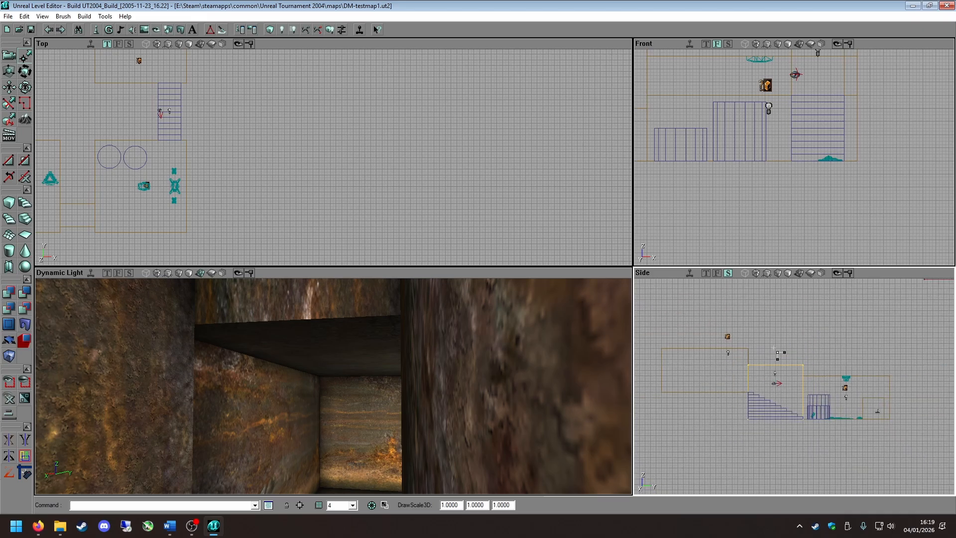
scroll(822, 308, "up", 3)
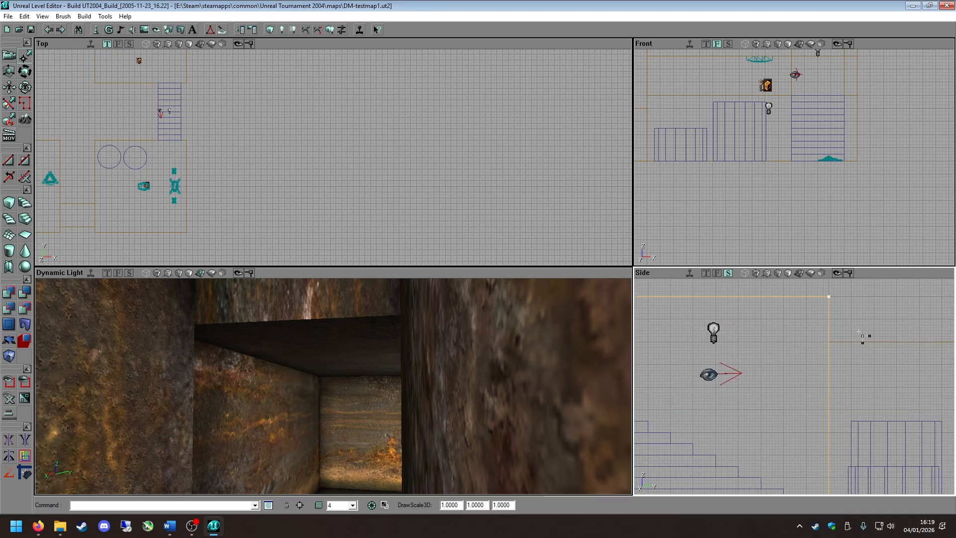
scroll(822, 327, "down", 3)
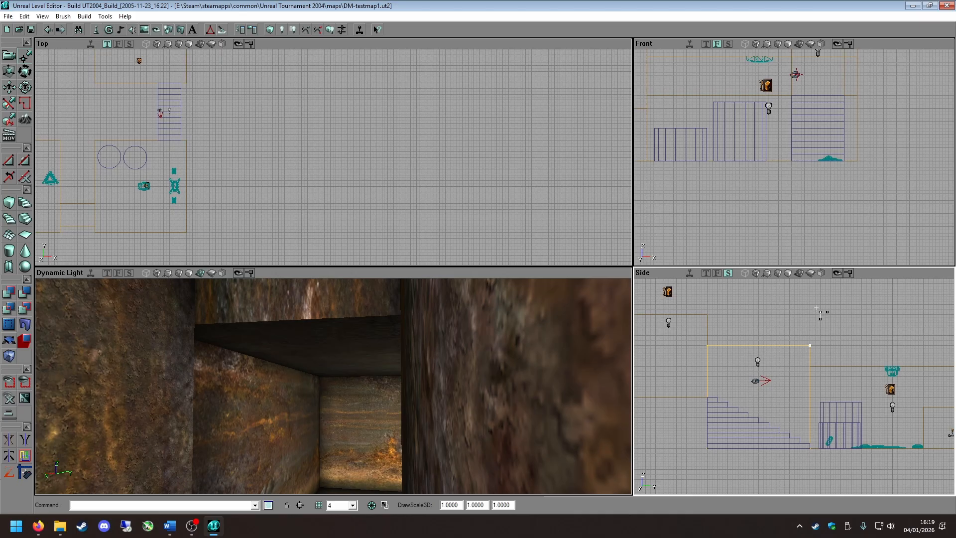
scroll(830, 325, "up", 3)
mouse_move(836, 363)
left_mouse_down()
mouse_move(791, 411)
mouse_move(836, 382)
mouse_move(836, 417)
left_mouse_up()
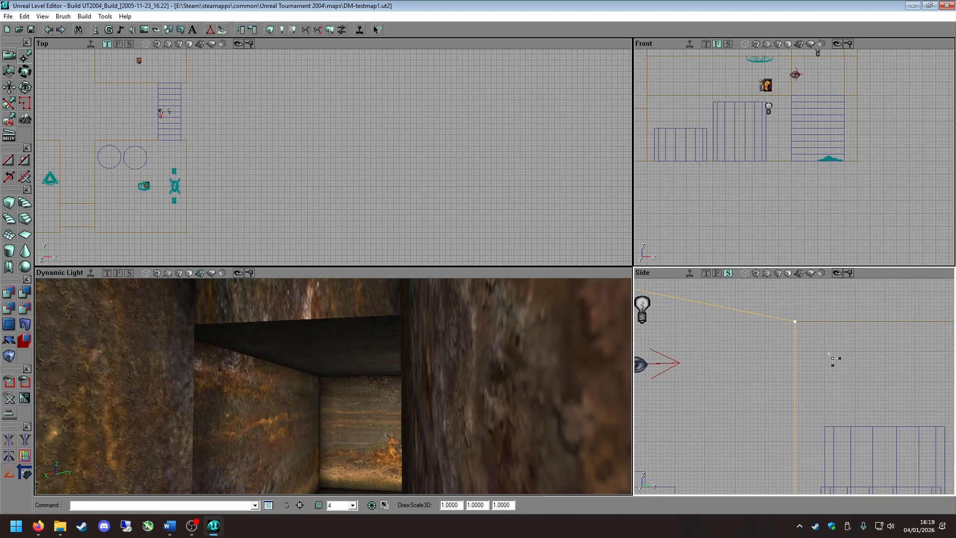
Lower the same ceiling vertices further, below the cylinder room's ceiling, to steepen the shaft's slope.
mouse_move(598, 389)
right_mouse_down()
mouse_move(597, 349)
mouse_move(498, 319)
mouse_move(399, 322)
mouse_move(407, 336)
right_mouse_up()
scroll(751, 370, "down", 2)
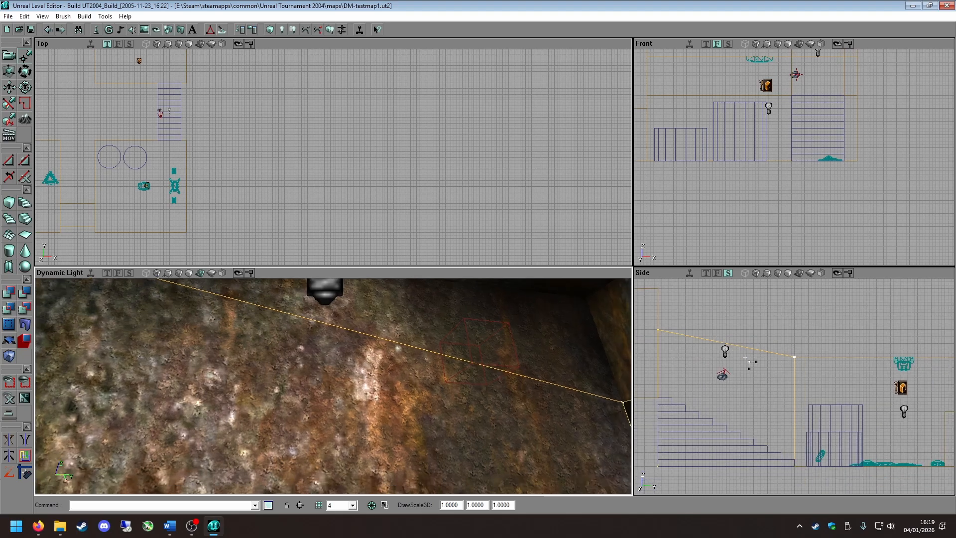
left_click_drag(752, 371, 806, 374)
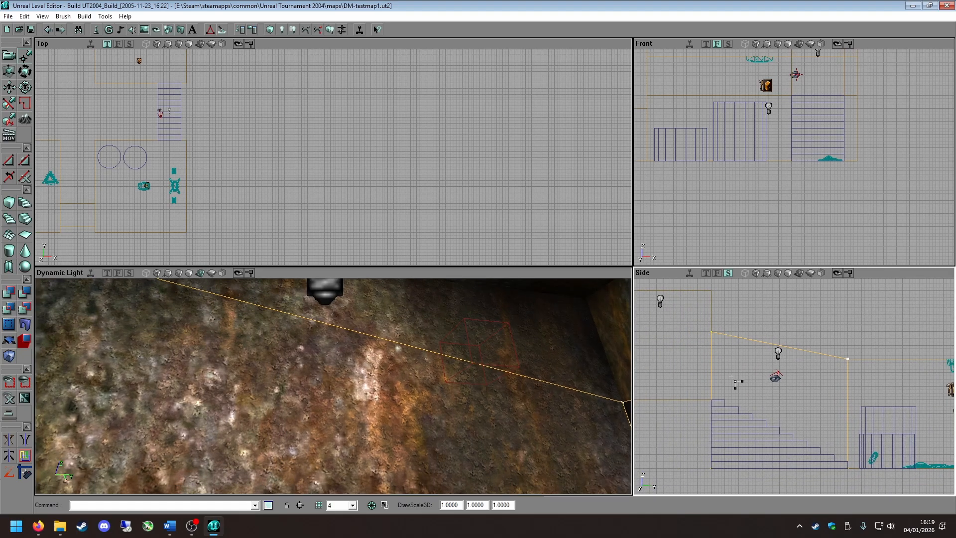
left_click_drag(736, 383, 886, 420)
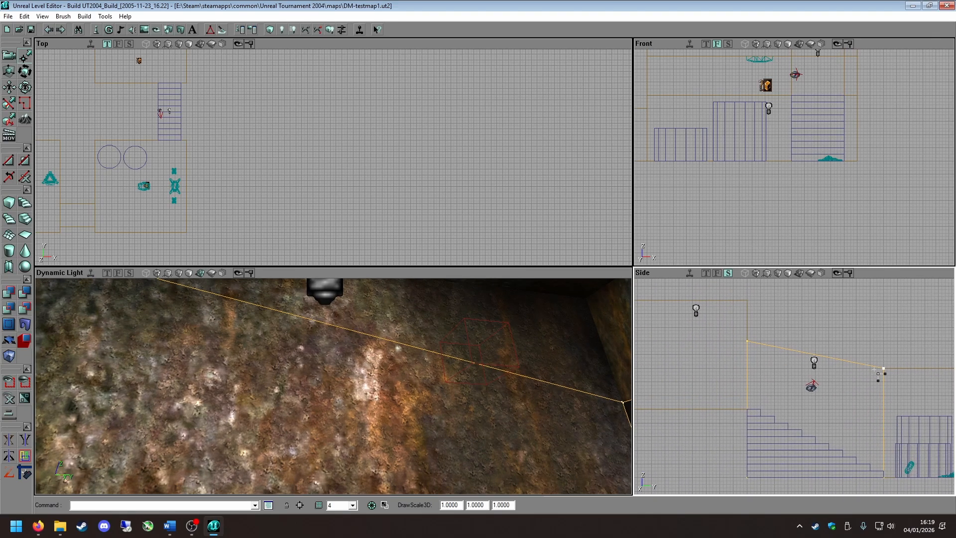
left_click_drag(471, 382, 439, 341)
scroll(817, 421, "up", 2)
left_click_drag(817, 421, 818, 490)
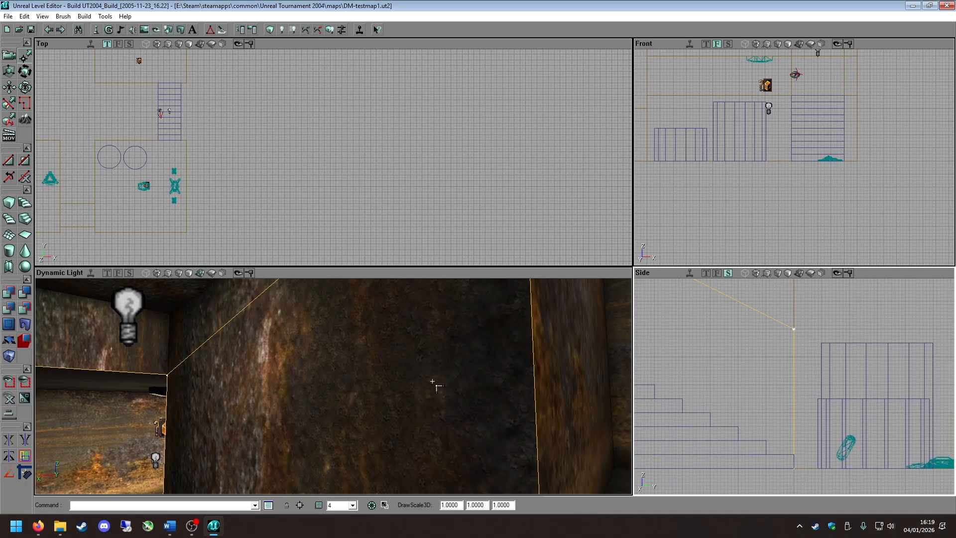
Rebuild the level and check the sloped stair shaft from the cylinder room.
mouse_move(432, 381)
left_mouse_down()
mouse_move(415, 373)
mouse_move(428, 369)
left_mouse_up()
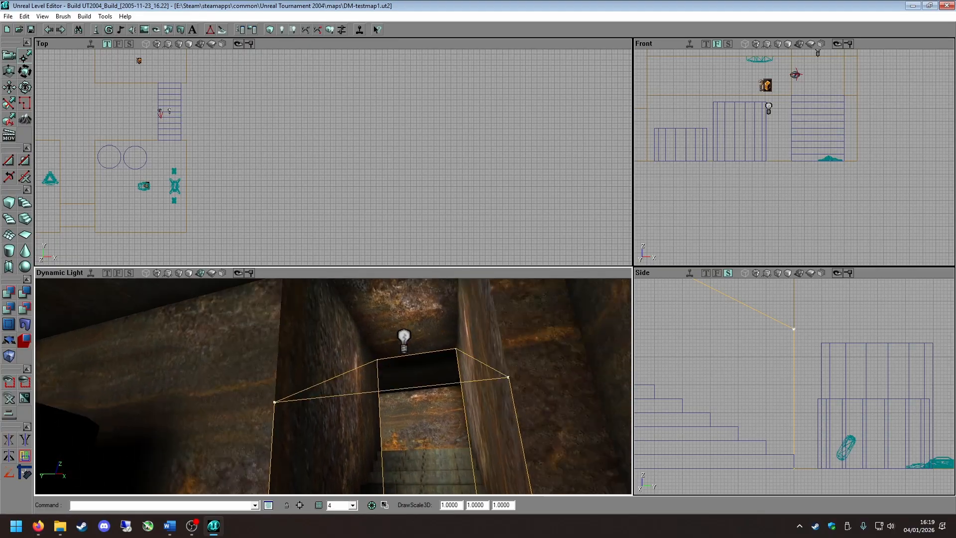
mouse_move(369, 373)
right_mouse_down()
mouse_move(369, 324)
mouse_move(369, 373)
right_mouse_up()
left_click_drag(371, 382, 371, 424)
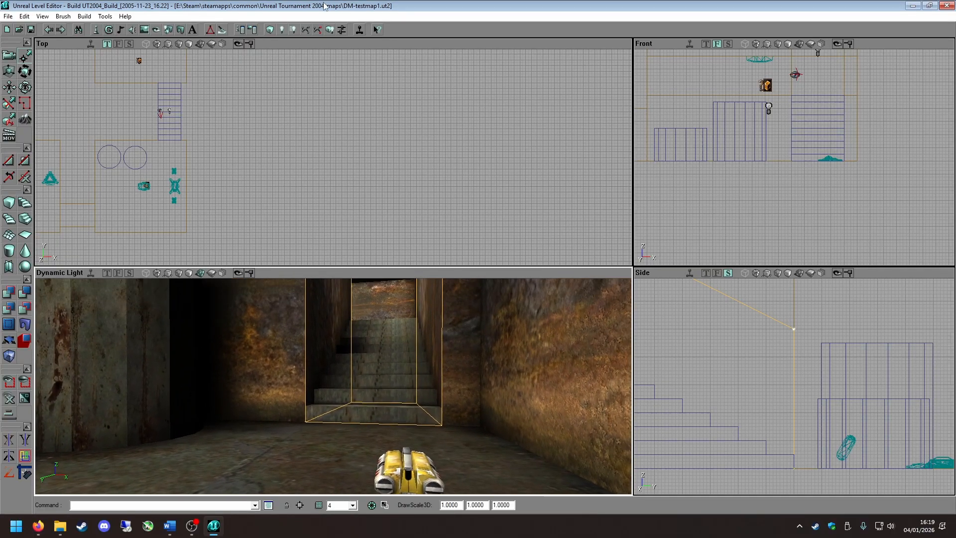
left_click(331, 32)
right_click_drag(399, 364, 399, 329)
left_click_drag(399, 329, 398, 308)
scroll(782, 355, "down", 3)
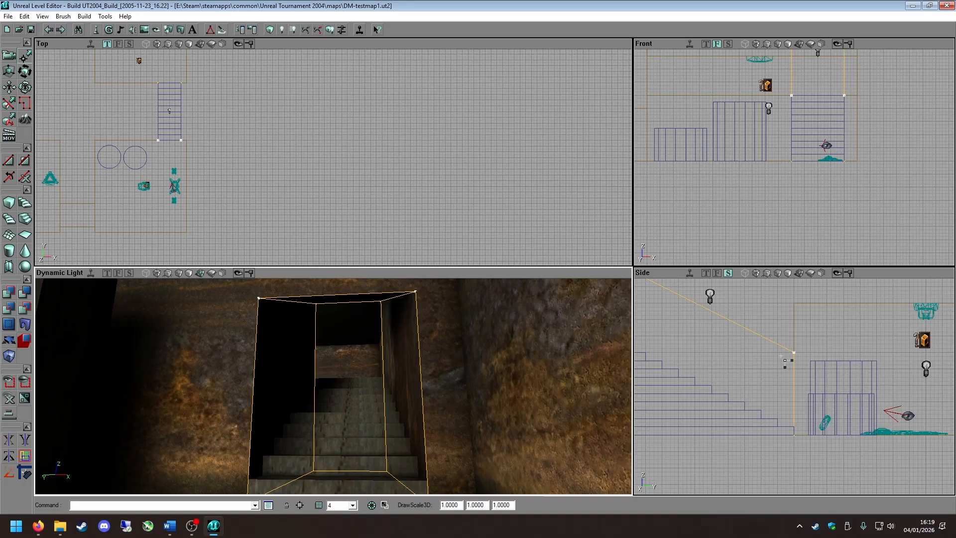
Lower the stair light beneath the sloped ceiling, then rebuild and save the level.
scroll(781, 356, "down", 2)
left_click(731, 318)
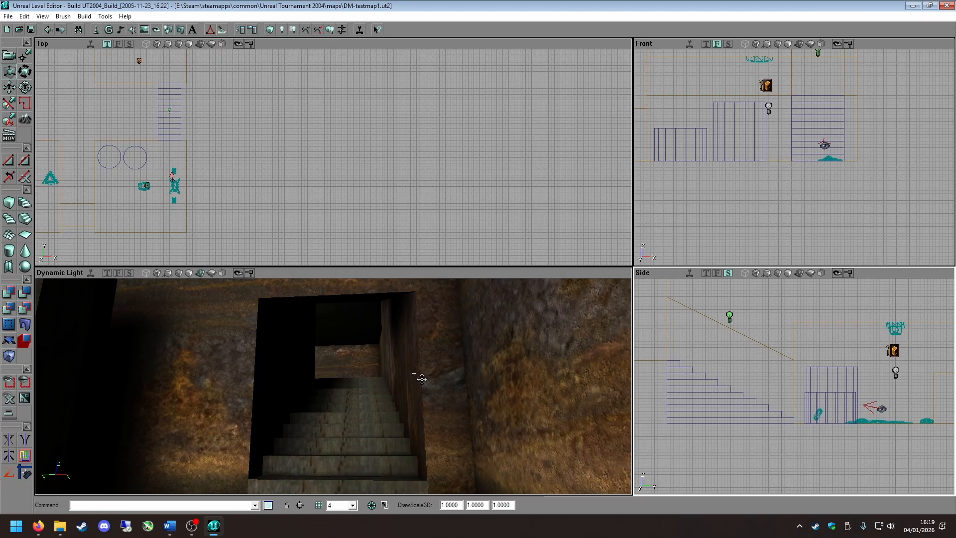
left_click_drag(727, 364, 688, 344, "ctrl+shift")
left_click(330, 30)
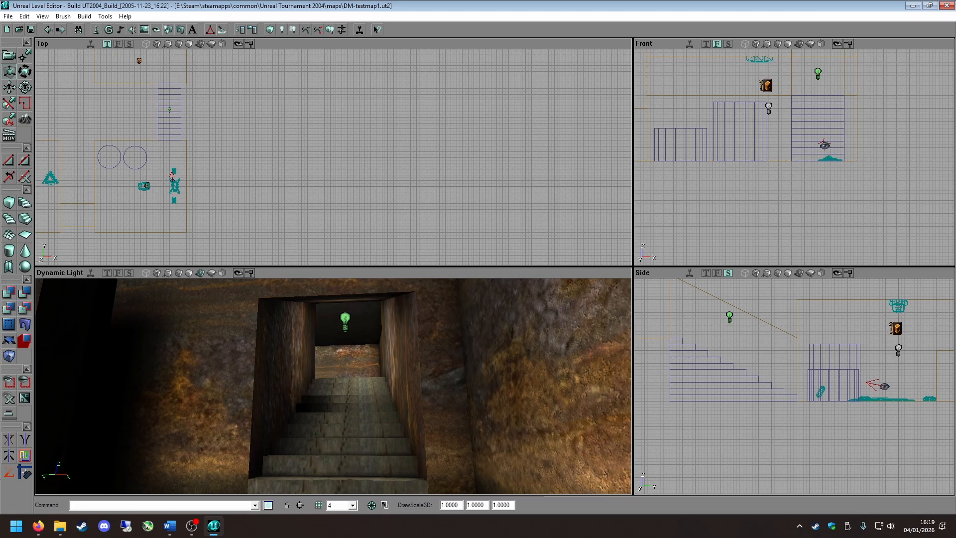
left_click(32, 30)
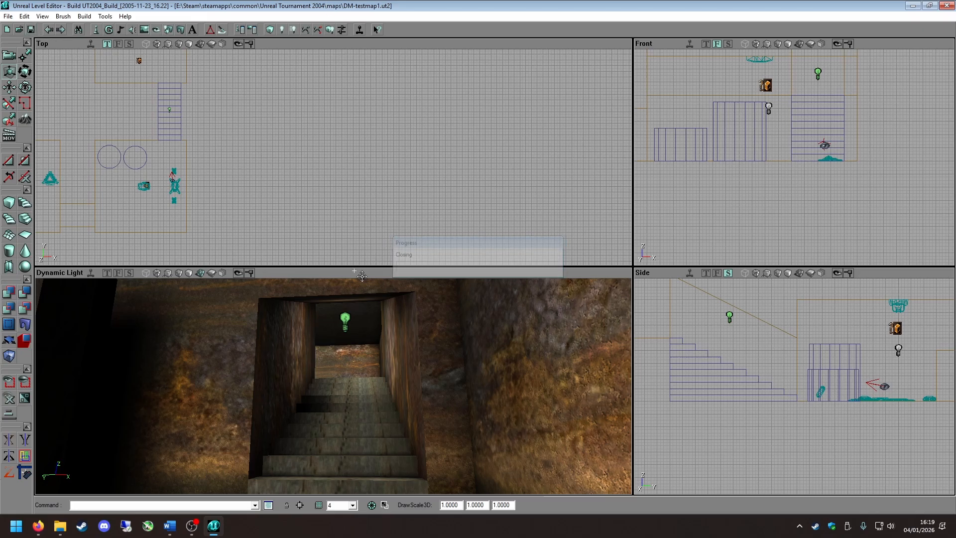
Duplicate the light fixture mesh from the first room and move the copy over the stair shaft's light.
left_click_drag(369, 350, 369, 299)
right_click_drag(369, 350, 369, 299)
left_click_drag(619, 191, 441, 234)
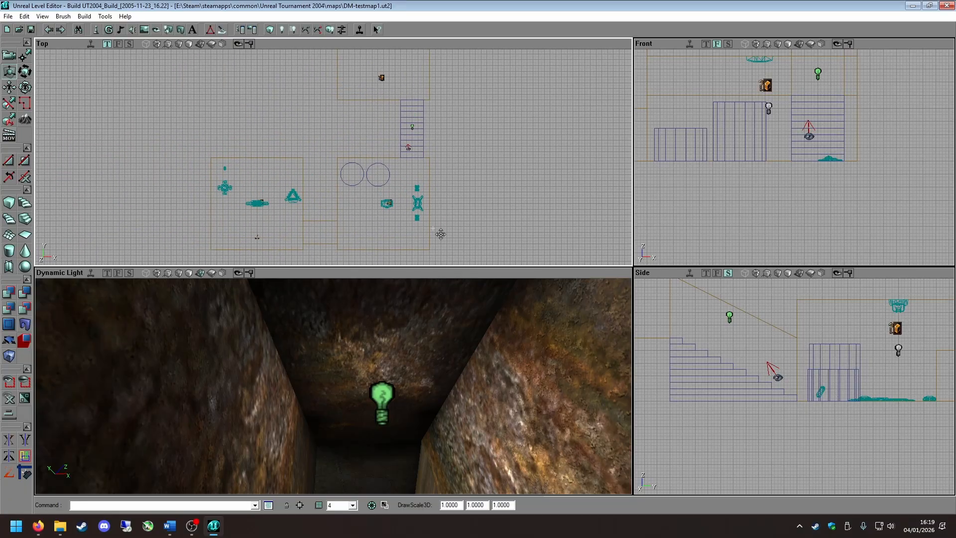
left_click(265, 208)
right_click(254, 206)
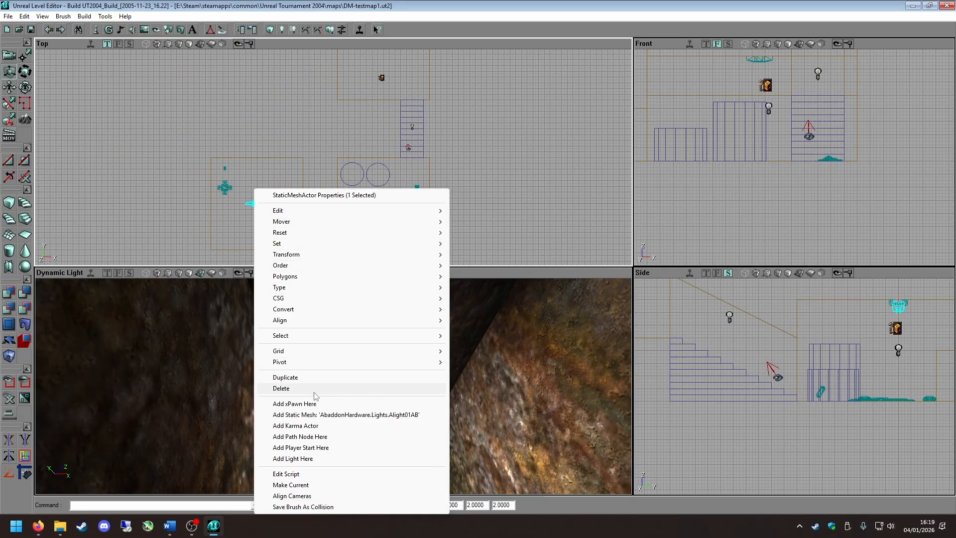
left_click(291, 379)
mouse_move(265, 208)
left_mouse_down("ctrl+shift")
mouse_move(298, 206)
mouse_move(377, 132)
mouse_move(353, 177)
mouse_move(480, 96)
mouse_move(266, 221)
left_mouse_up("ctrl+shift")
scroll(284, 219, "up", 3)
scroll(284, 219, "up", 2)
left_click_drag(273, 167, 307, 137, "ctrl+shift")
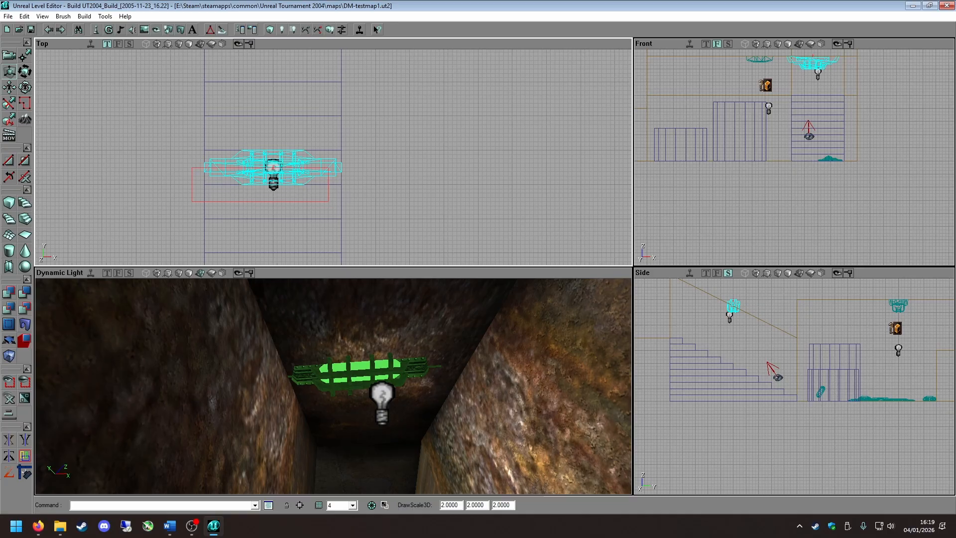
Rotate the copied light fixture in side elevation to match the sloped ceiling and position it against the slope.
left_click_drag(798, 334, 850, 374)
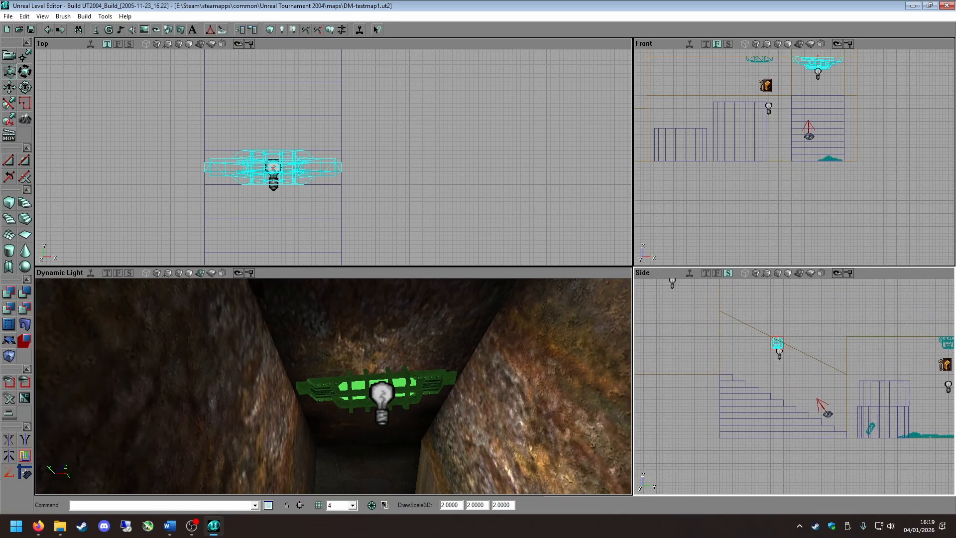
scroll(786, 374, "up", 5)
left_click_drag(784, 374, 817, 427)
right_click_drag(746, 345, 784, 340, "ctrl+shift")
left_click_drag(784, 341, 813, 355, "ctrl+shift")
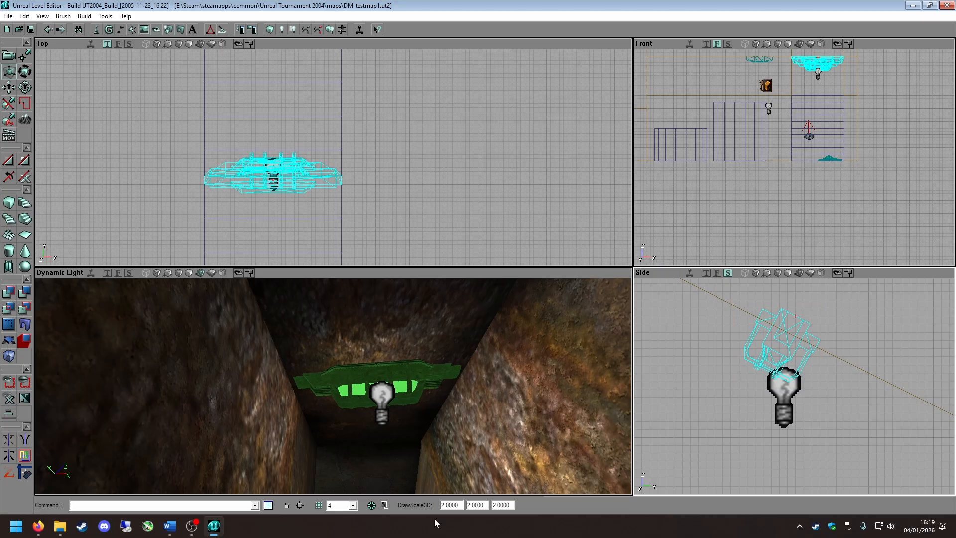
Set the stair light fixture's DrawScale3D to 1 on all three axes.
key("Tab")
type("1")
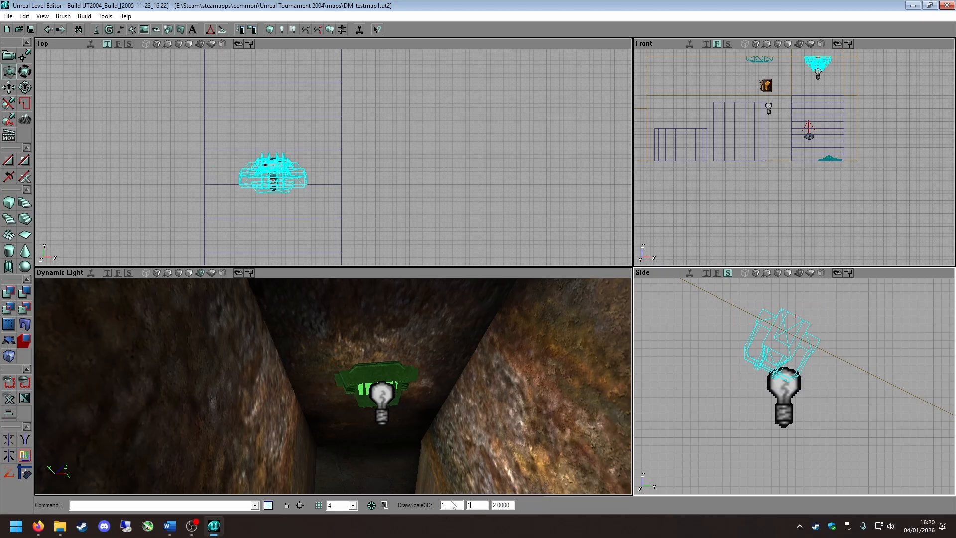
key("Tab")
type("1")
key("Return")
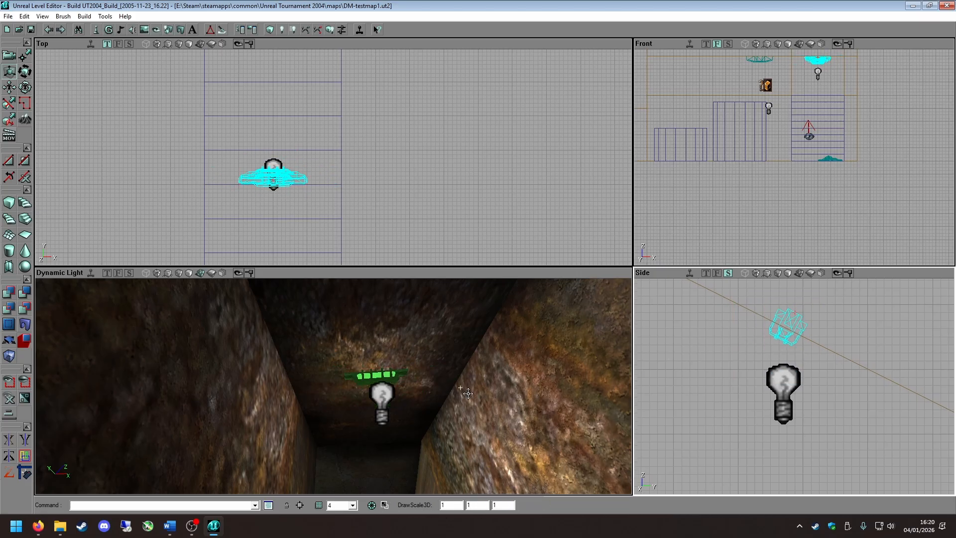
Fine-position the stair light fixture just beneath the sloped ceiling, directly above the stair light.
left_click_drag(828, 371, 819, 347, "ctrl")
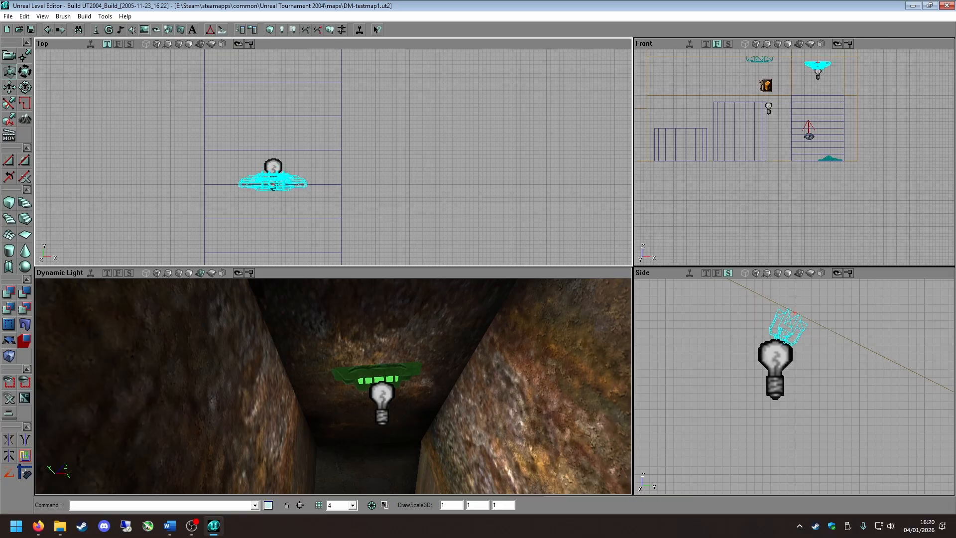
scroll(296, 190, "up", 2)
scroll(296, 190, "up", 2)
left_click_drag(296, 190, 296, 164, "ctrl+shift")
left_click_drag(333, 387, 333, 424)
left_click_drag(797, 350, 773, 350, "ctrl")
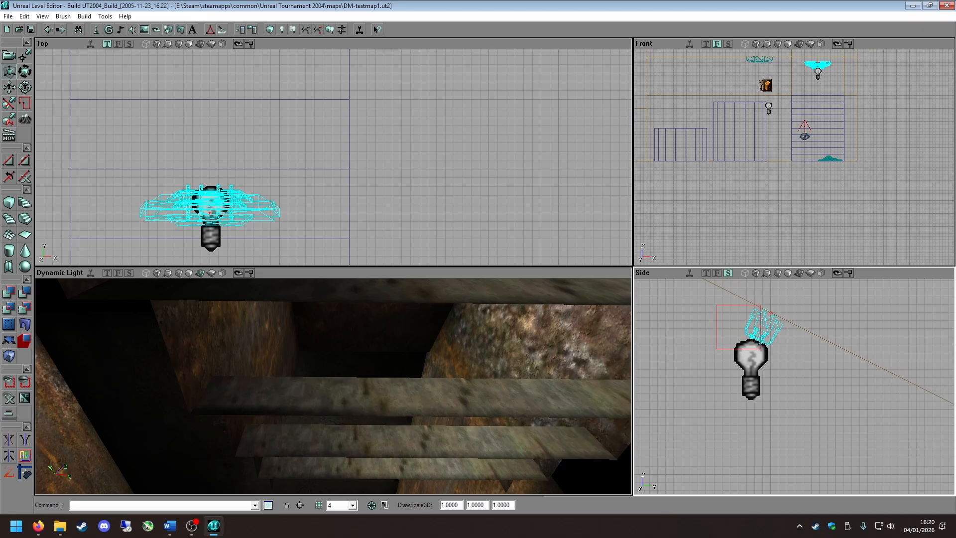
Deselect everything, then rebuild and save the level.
left_click(438, 379)
left_click_drag(416, 386, 417, 318)
right_click_drag(379, 380, 498, 438)
left_click_drag(498, 438, 434, 479)
left_click(364, 399)
key("shift+n")
left_click(331, 30)
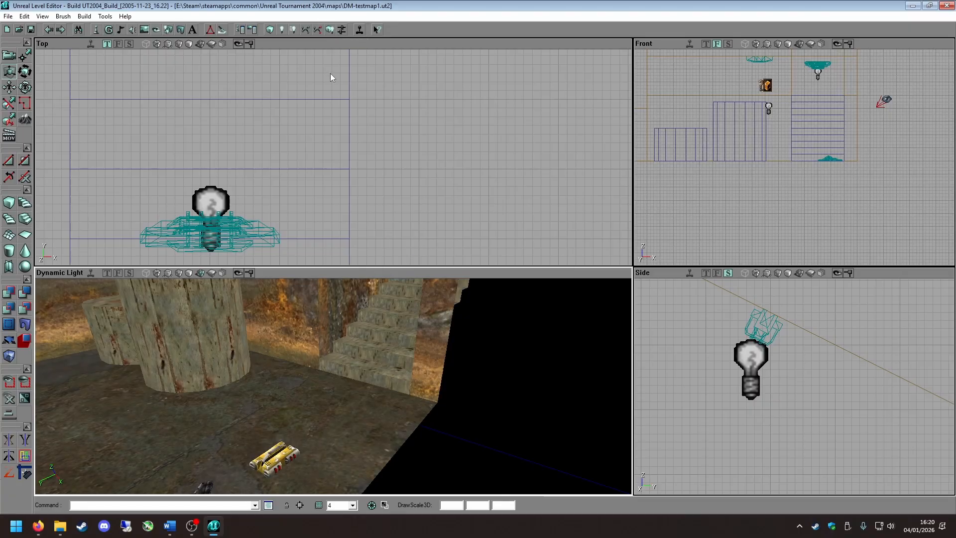
left_click(31, 29)
Launch a play test of the level and bring the Unreal Tournament 2004 game window to the front, clear of the log window.
left_click_drag(457, 196, 387, 157)
right_click_drag(377, 405, 377, 349)
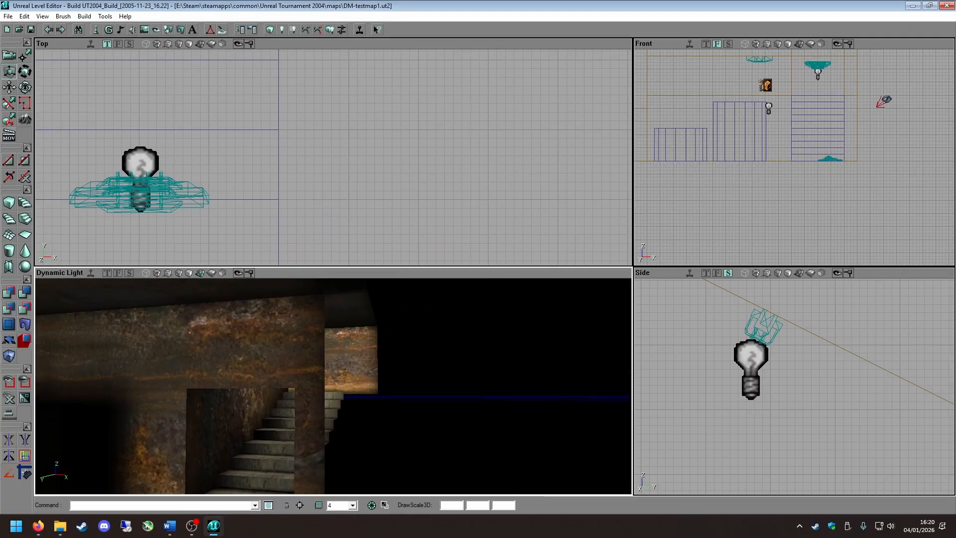
left_click_drag(377, 349, 338, 319)
left_click(357, 30)
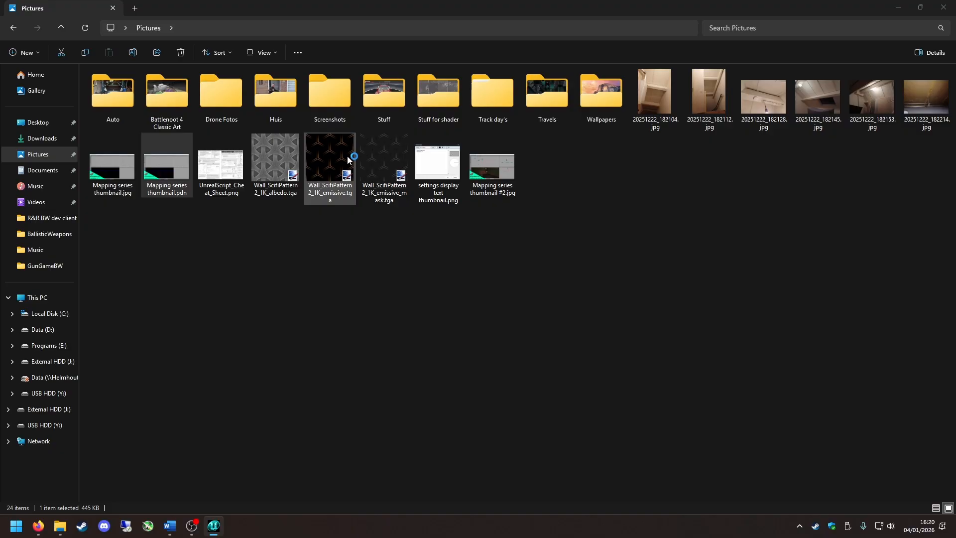
left_click(897, 8)
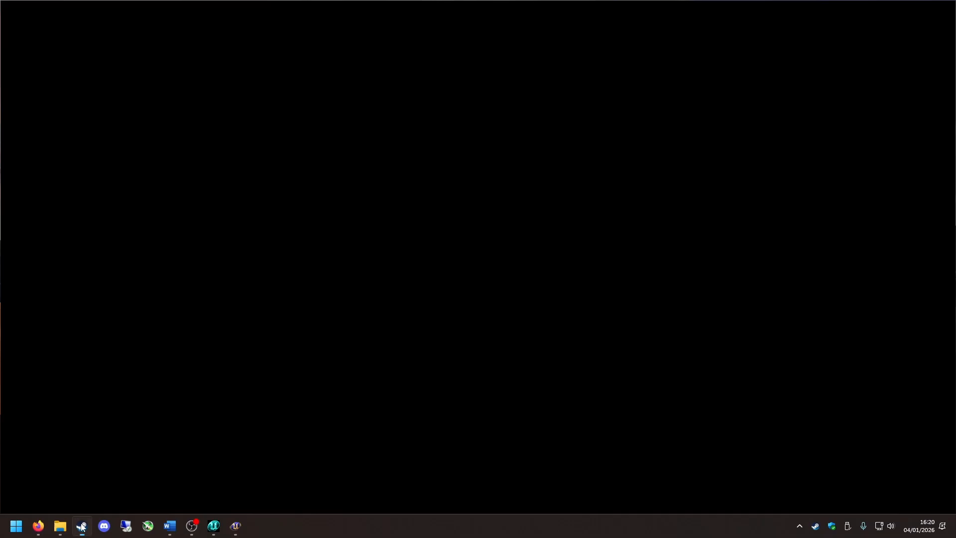
left_click(82, 526)
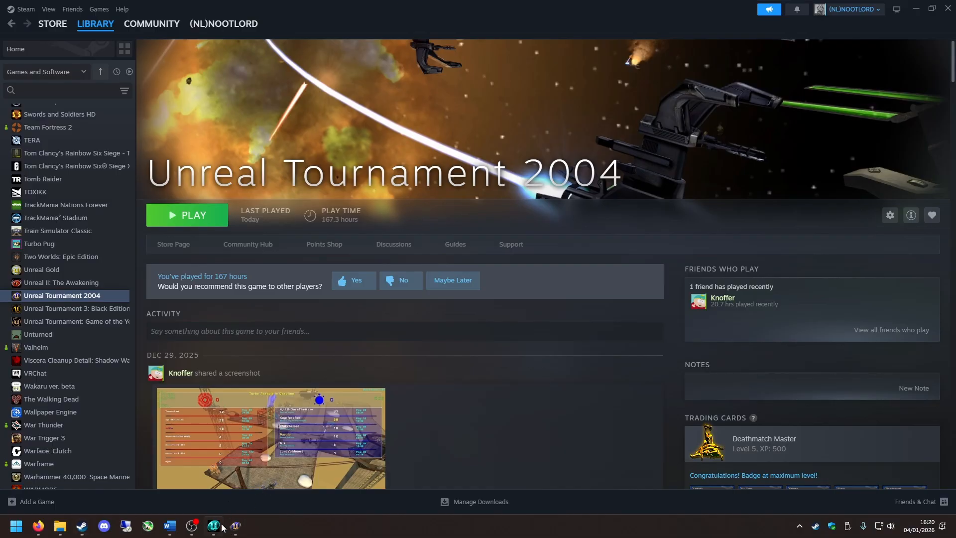
mouse_move(235, 526)
left_click(235, 478)
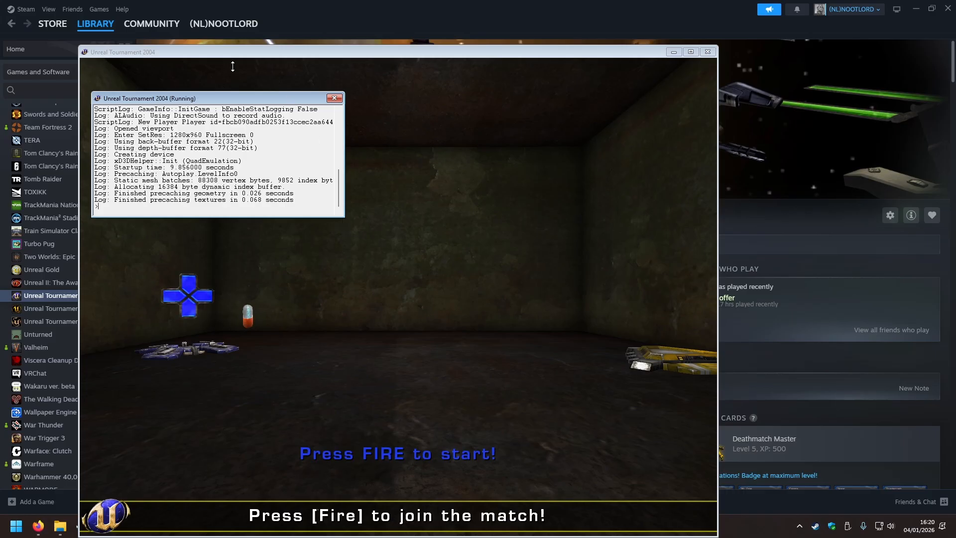
left_click(222, 56)
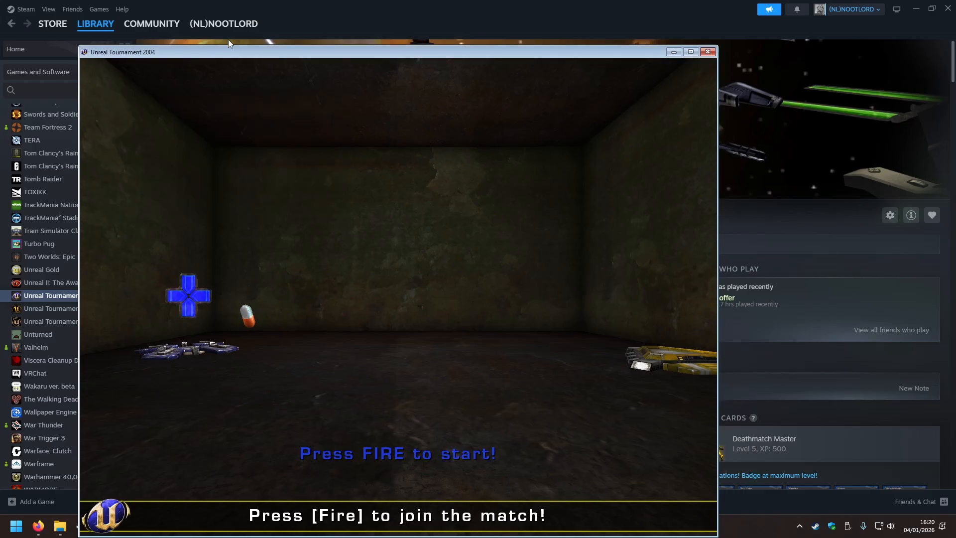
left_click_drag(190, 56, 201, 40)
Turn off Mouse Smoothing and Reduce Mouse Lag in the game's input settings and set Mouse Sensitivity (Game) to 1.
key("Escape")
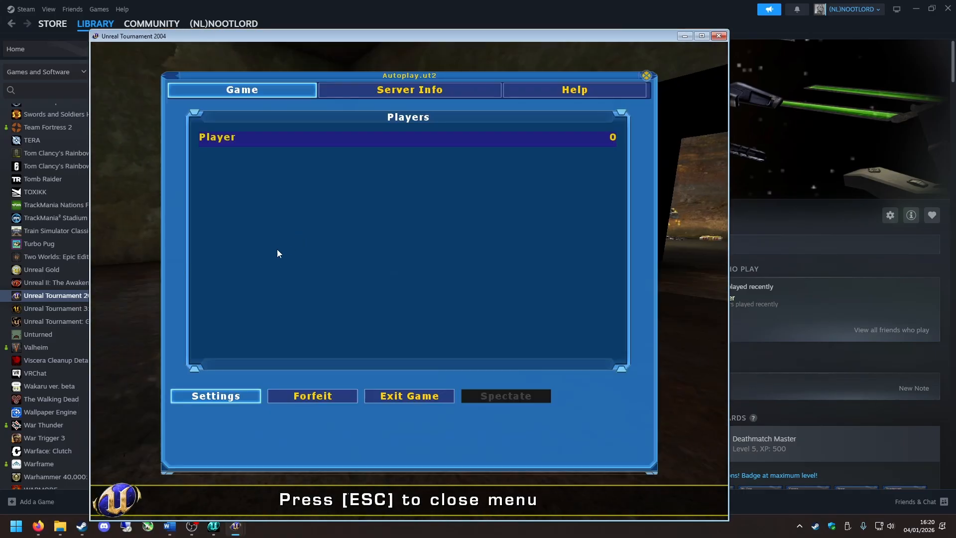
left_click(240, 396)
left_click(295, 63)
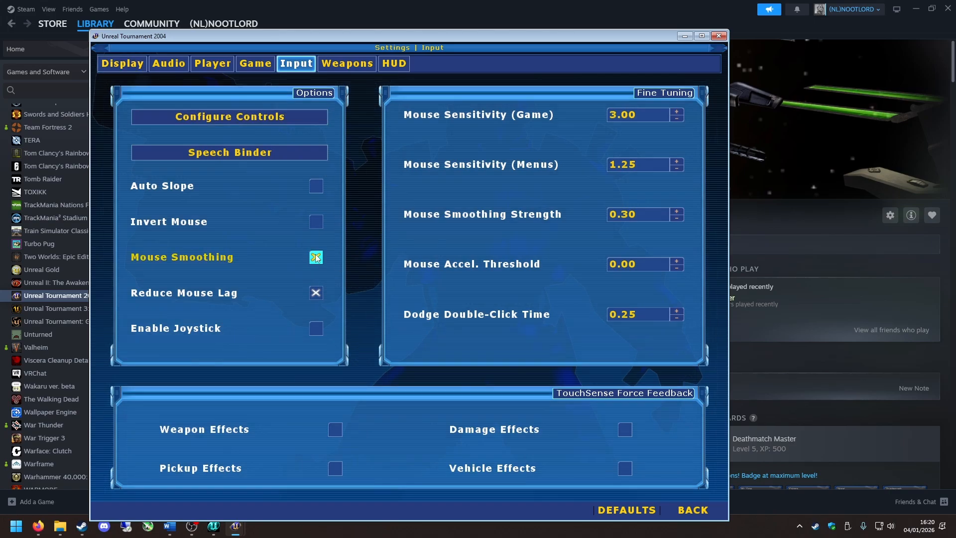
left_click(316, 294)
left_click(628, 118)
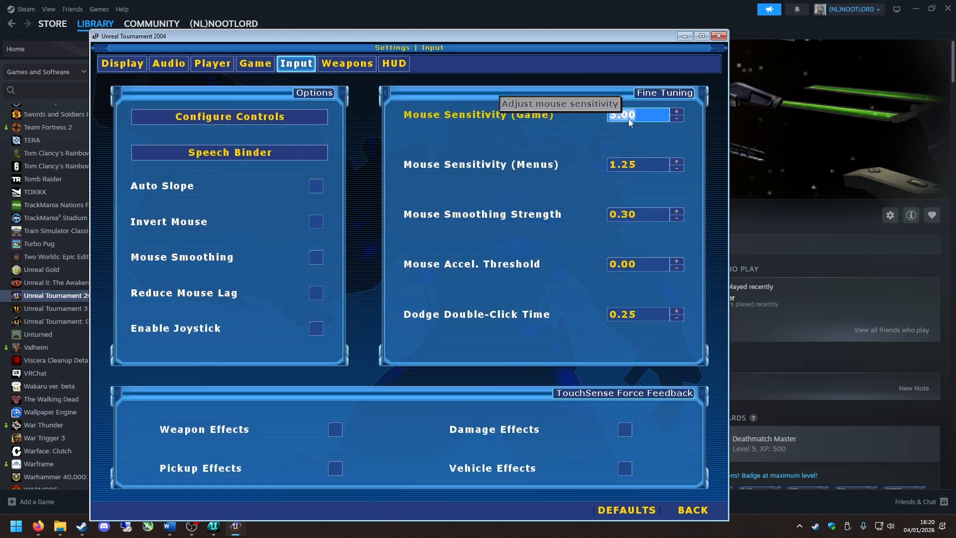
type("1")
left_click(693, 509)
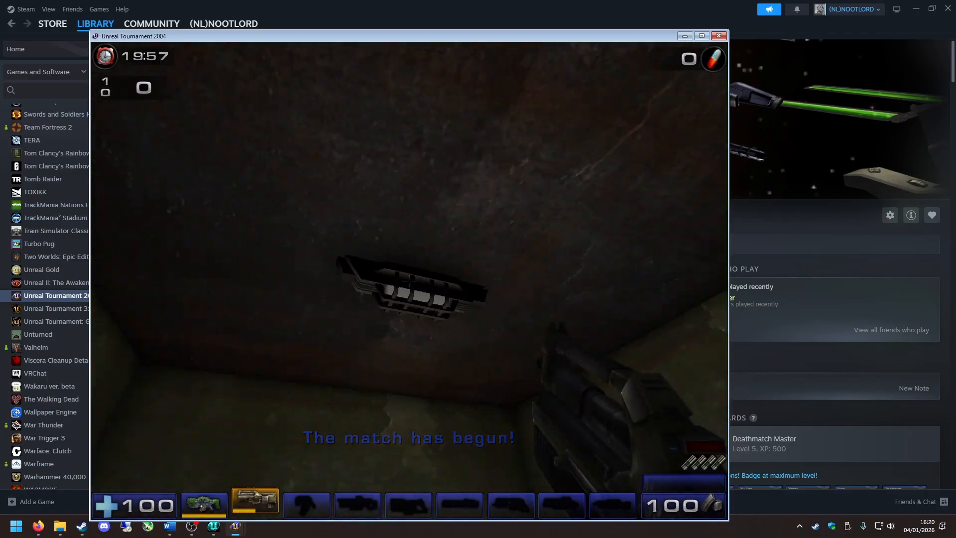
Walk around the first room and its doorway in the test match to inspect the ceiling fixture, lighting and pickups.
key("w")
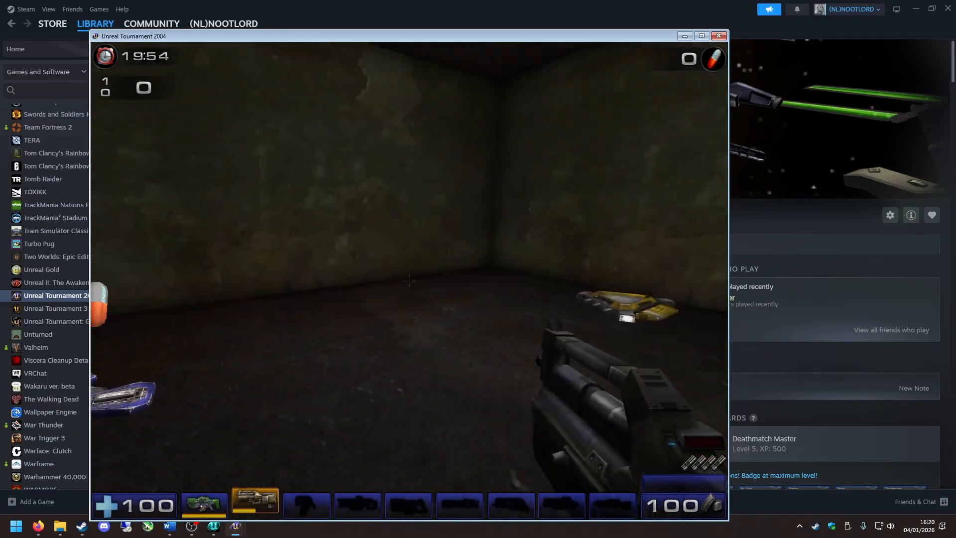
key("w")
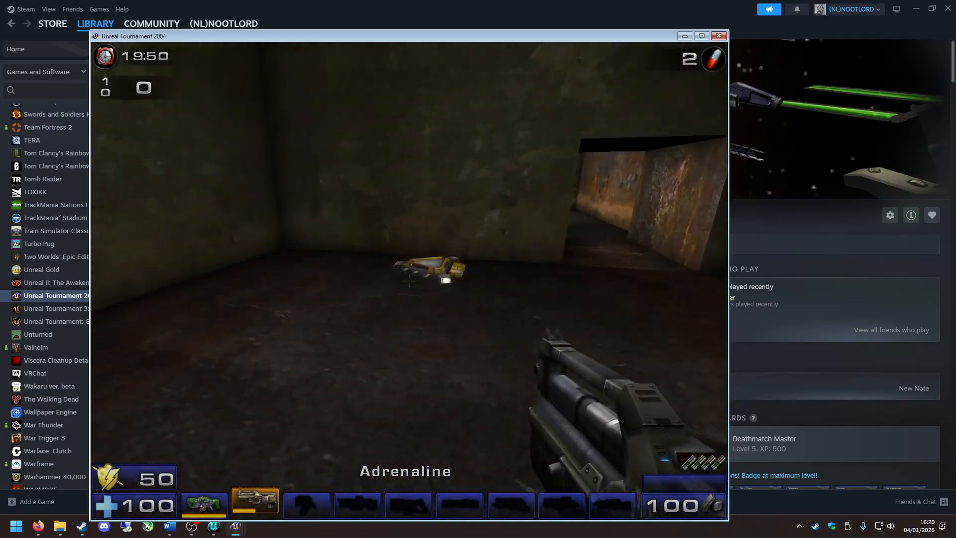
left_click(410, 281)
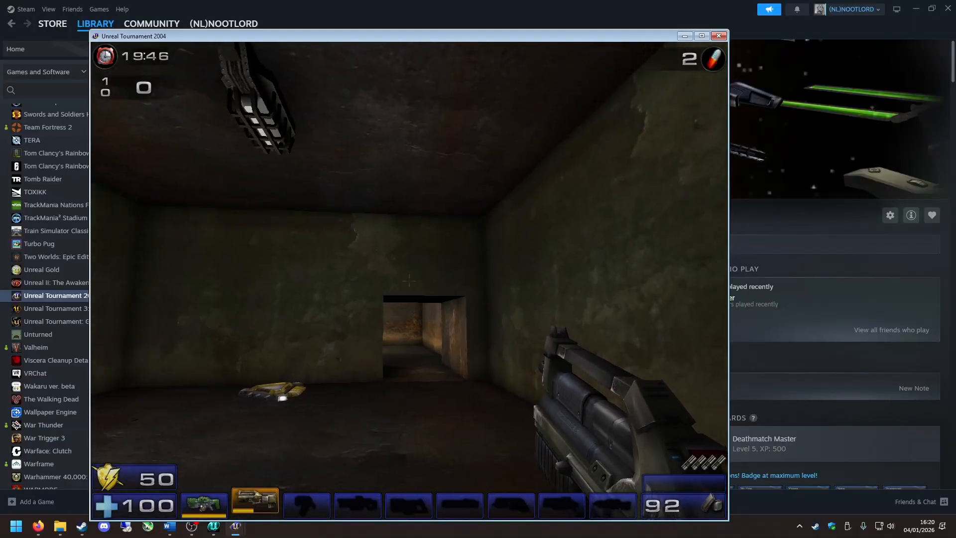
key("w")
key("w")
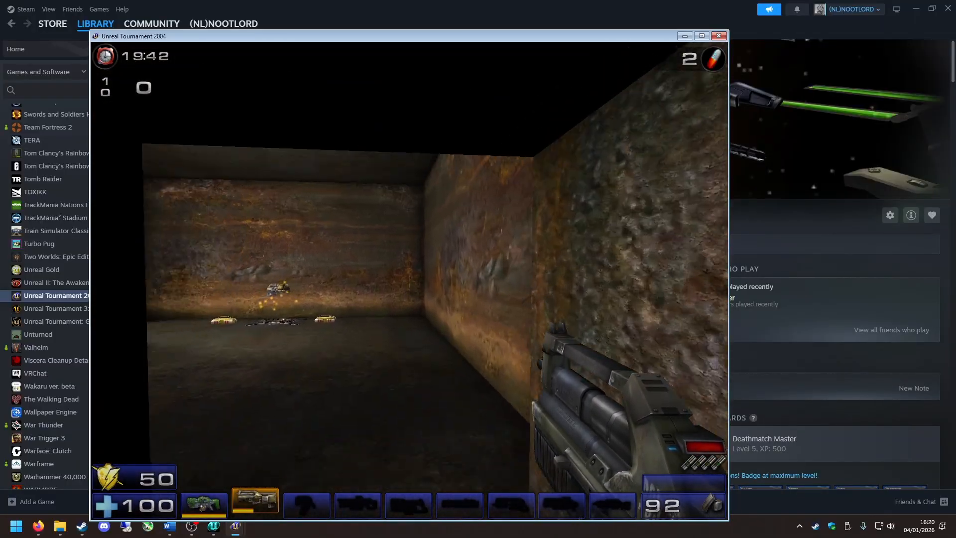
key("w")
key("s")
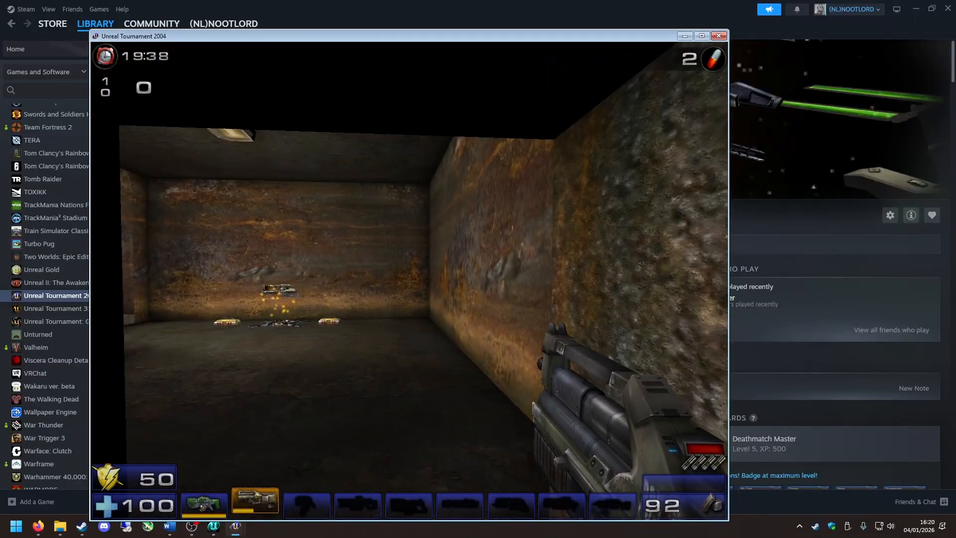
key("w")
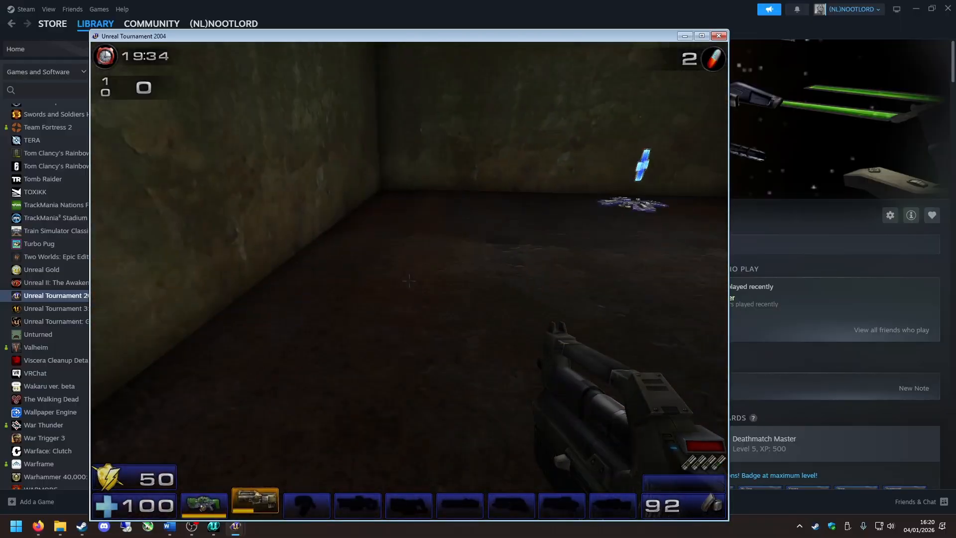
key("w")
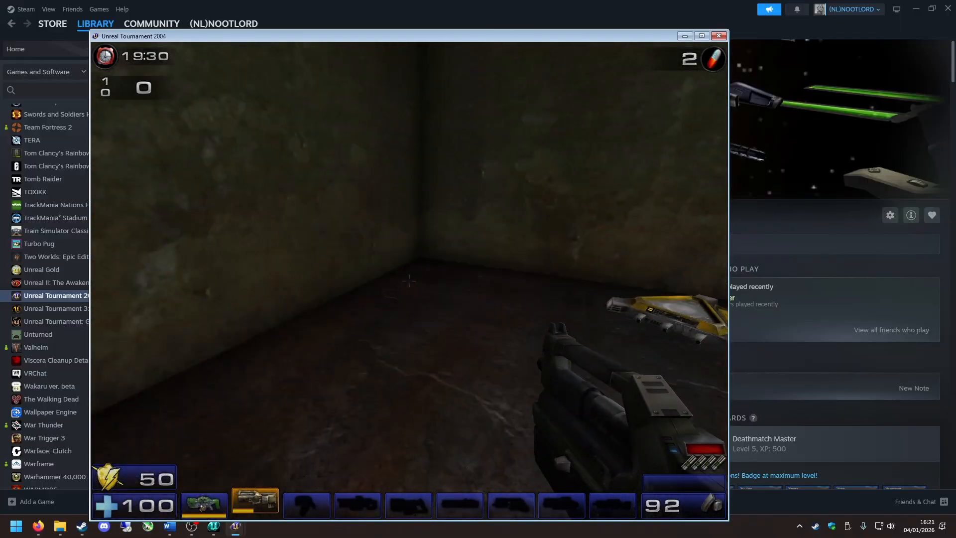
Show the frame-rate display and check how the view behaves around the first room's doorway.
key("grave")
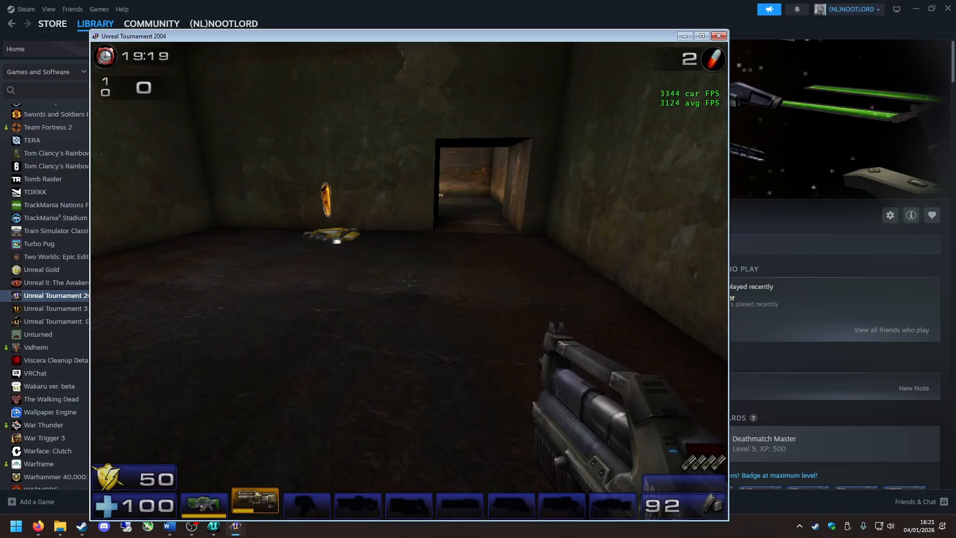
key("w")
key("s")
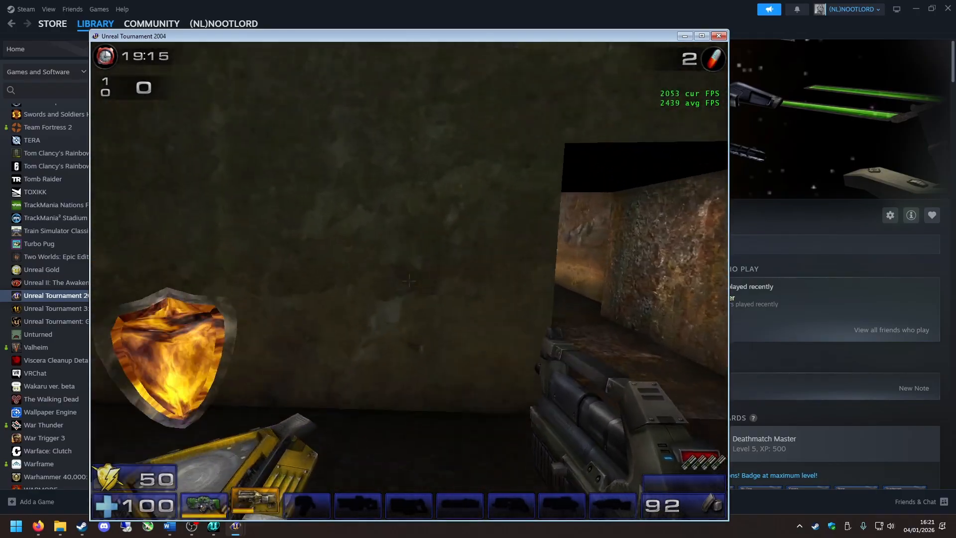
key("w")
key("s")
key("w")
key("s")
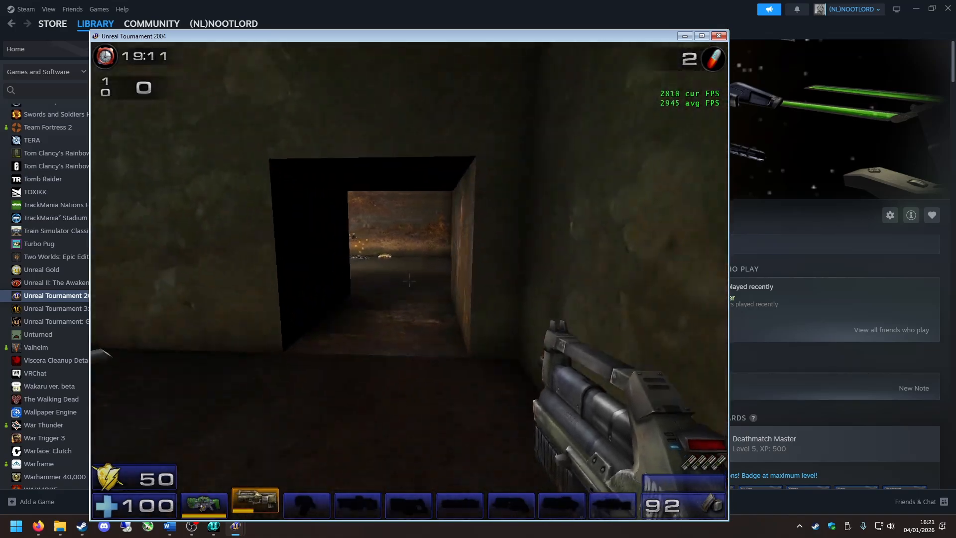
Explore the cylinder room and the staircase area, picking up and firing the Flak Cannon, to examine geometry and lighting.
key("w")
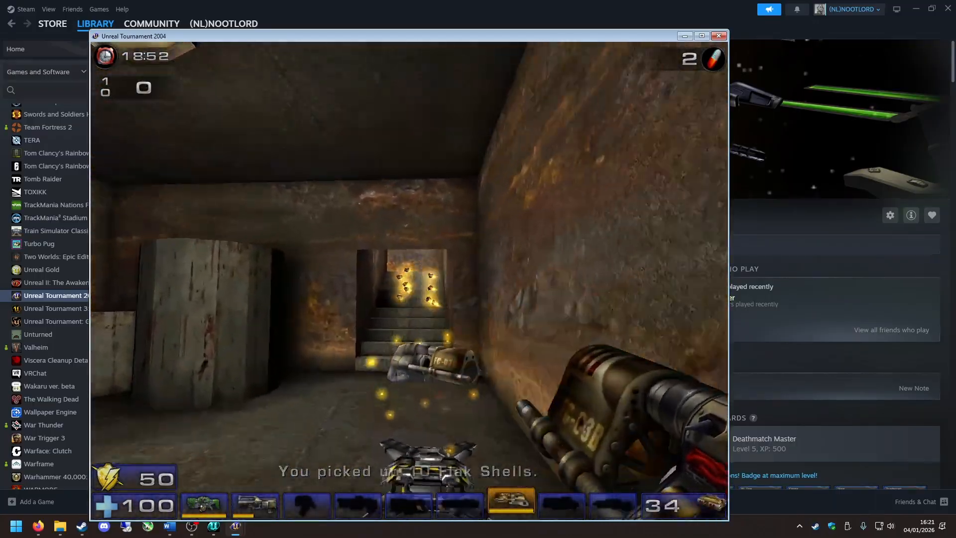
key("w")
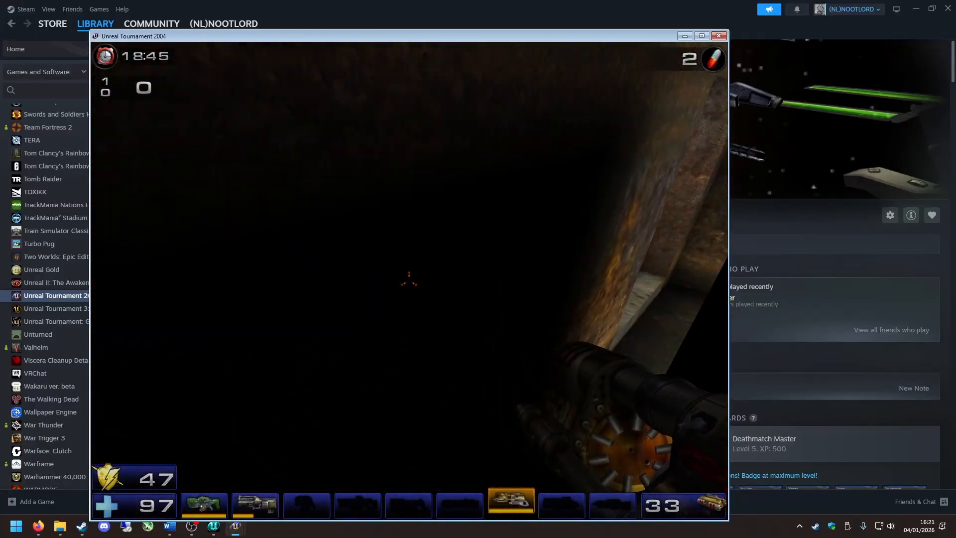
key("s")
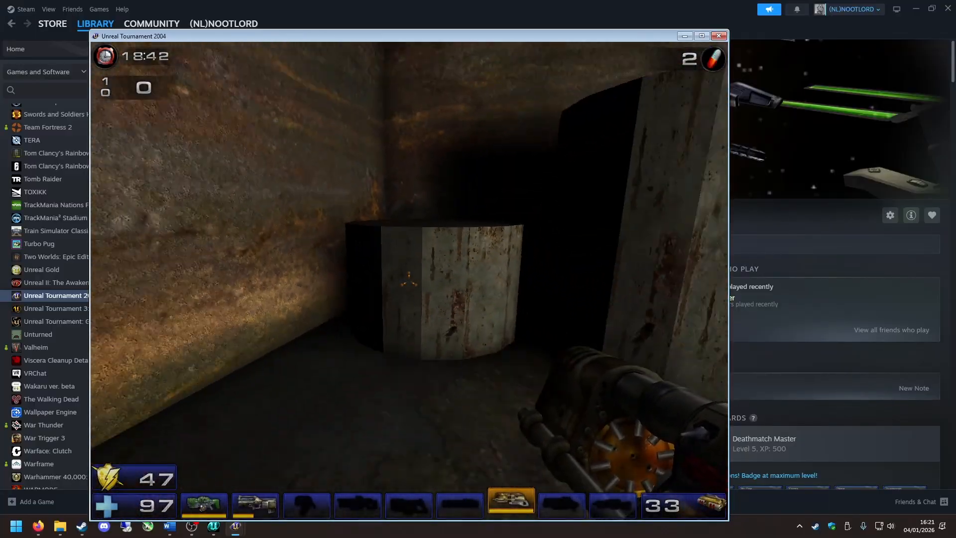
key("s")
left_click(409, 281)
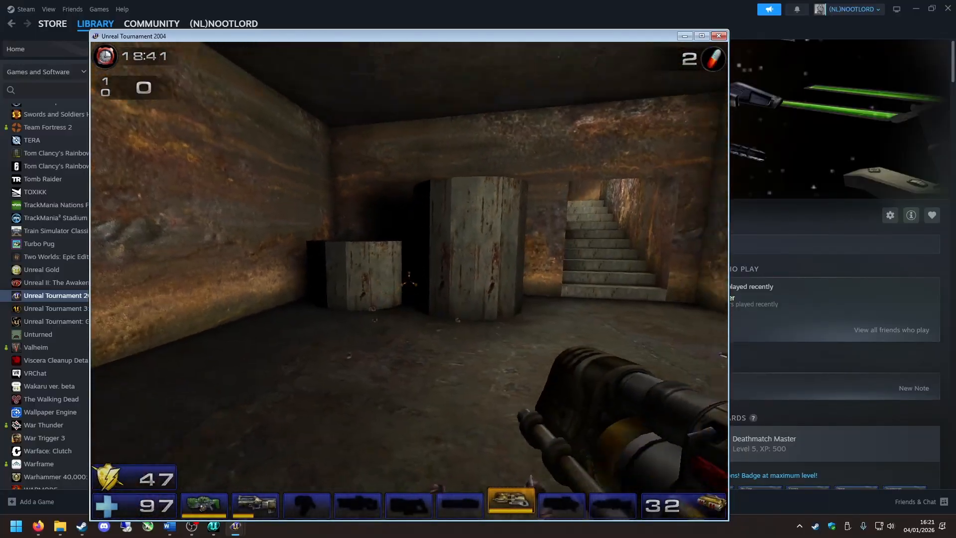
left_click(409, 281)
left_click(409, 281)
key("w")
left_click(409, 281)
key("w")
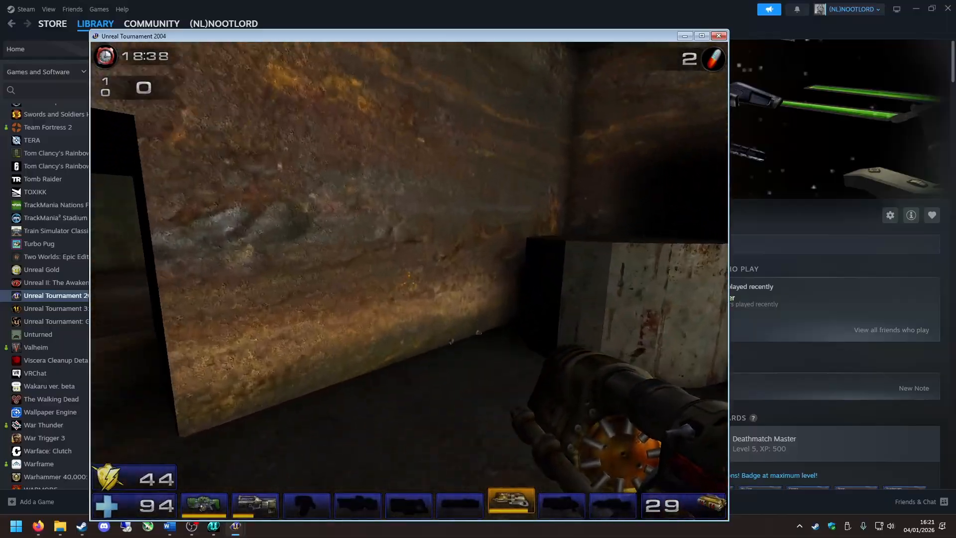
key("w")
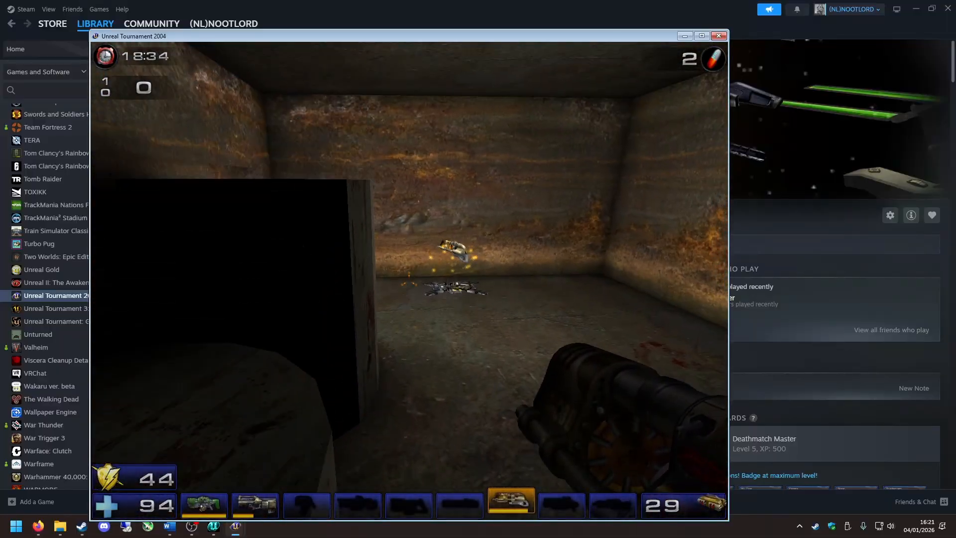
Move sideways around the cylinders and the Flak Cannon pickup to examine movement and item placement in the cylinder room.
key("a")
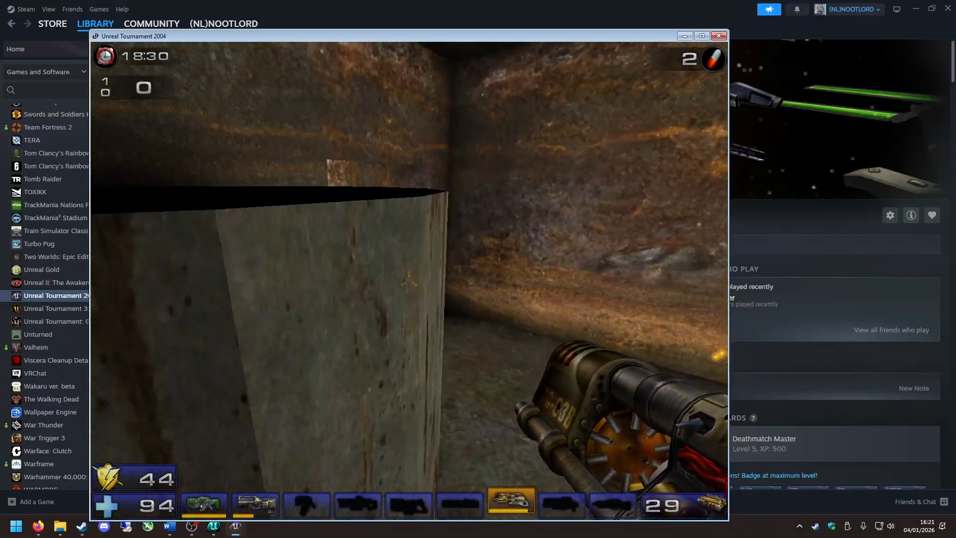
key("d")
key("a")
key("d")
key("d")
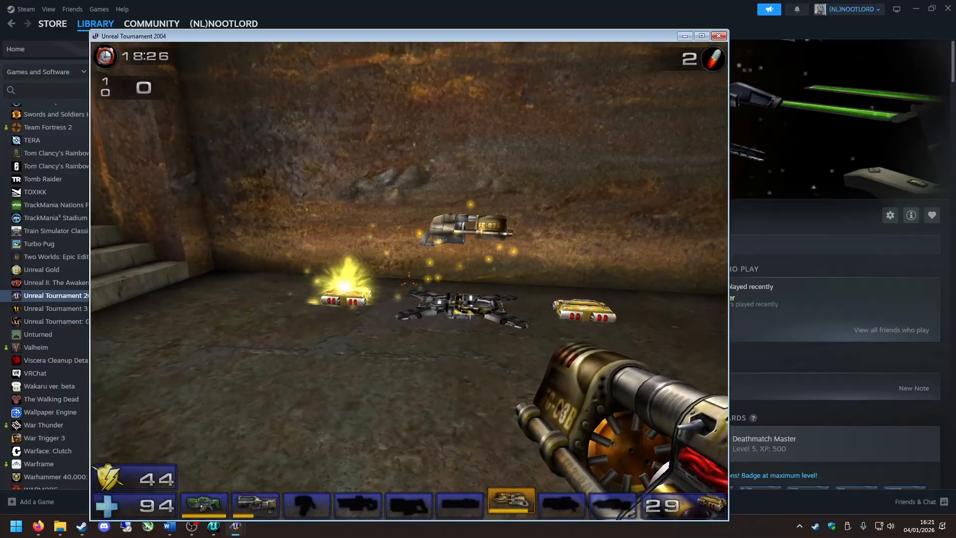
key("a")
key("d")
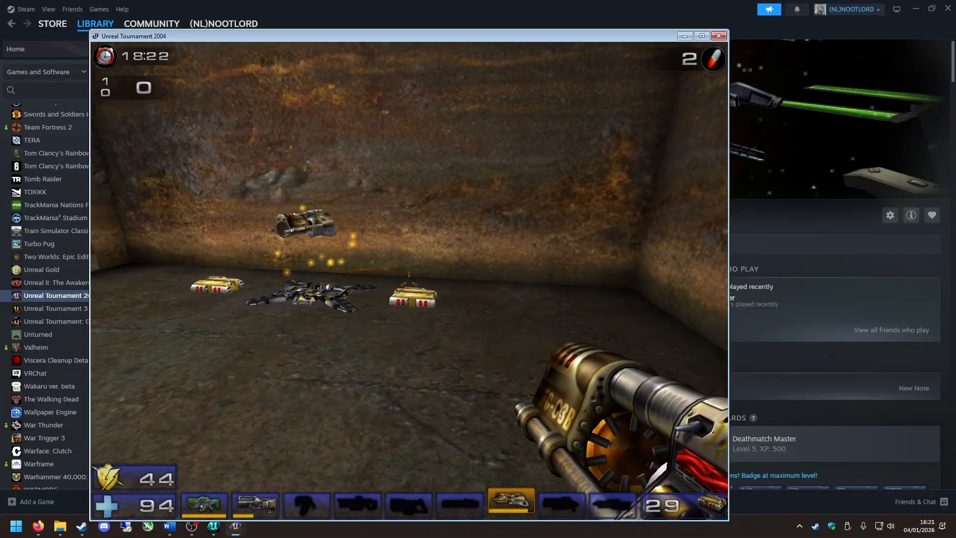
Look through the player, audio, input and game settings of the running test match and return to play.
key("Escape")
left_click(236, 397)
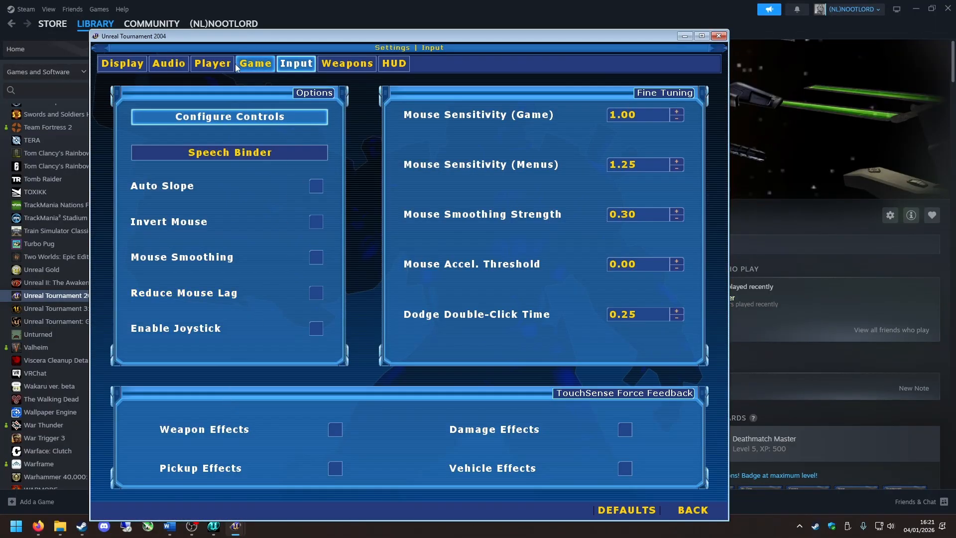
left_click(212, 65)
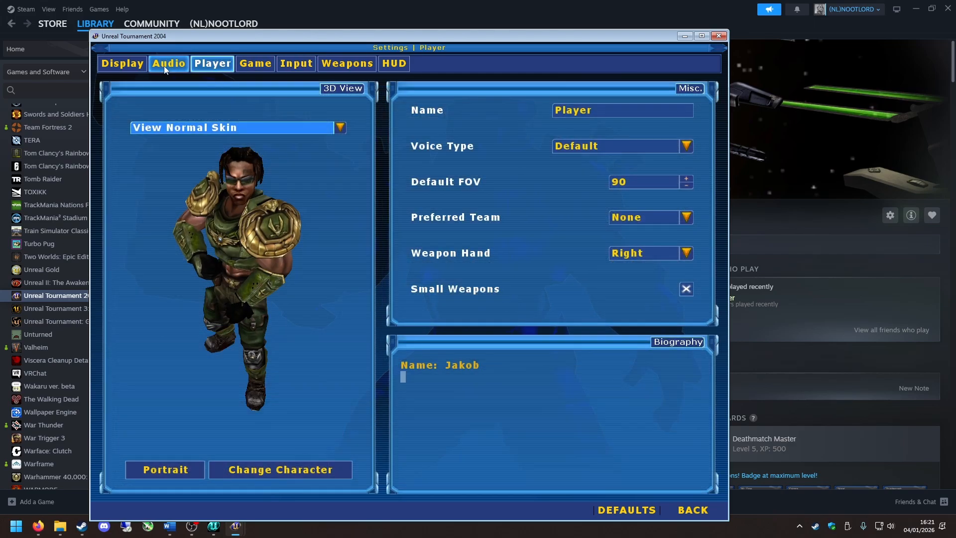
left_click(165, 64)
left_click(296, 66)
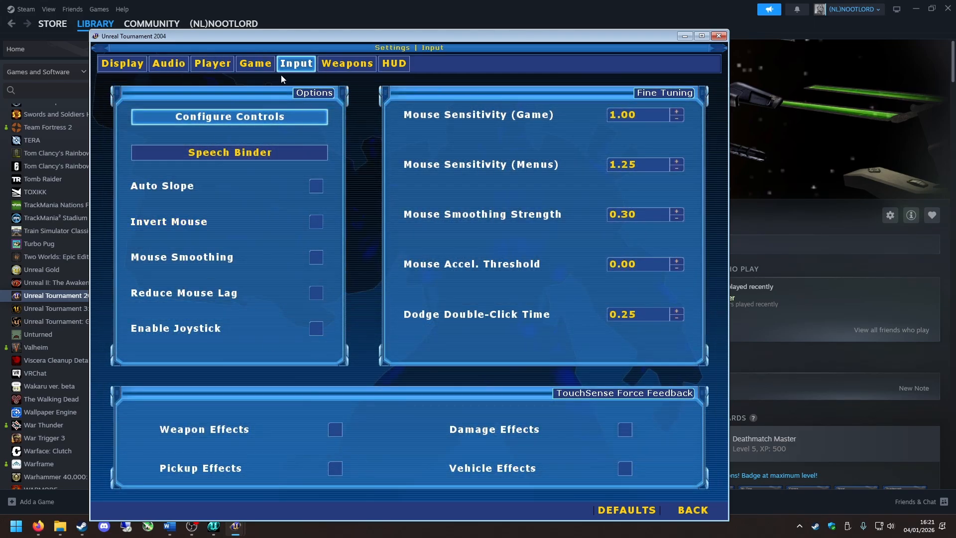
left_click(268, 70)
key("Escape")
key("Escape")
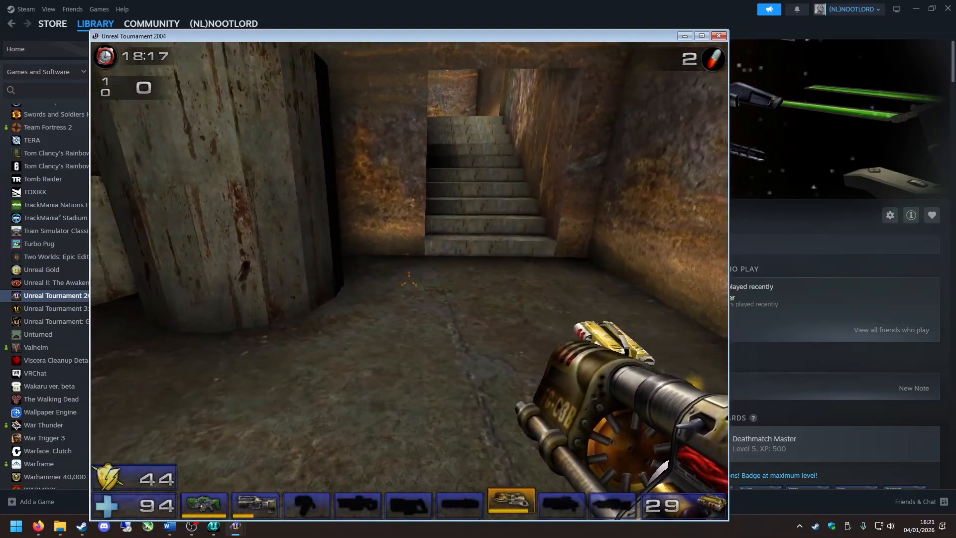
key("Escape")
key("Escape")
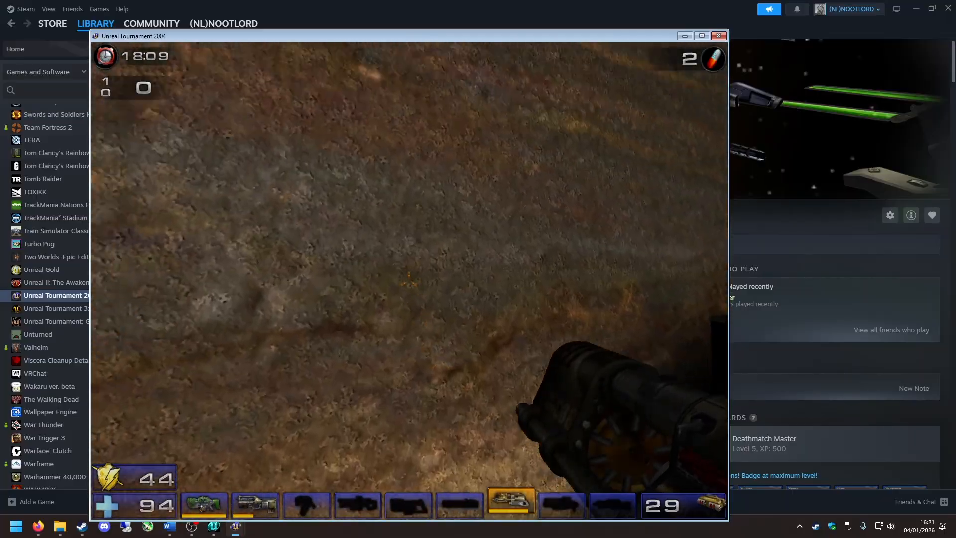
Walk from the staircase shaft through the cylinder room to examine the layout, ceiling light and stair entrance.
left_click(409, 282)
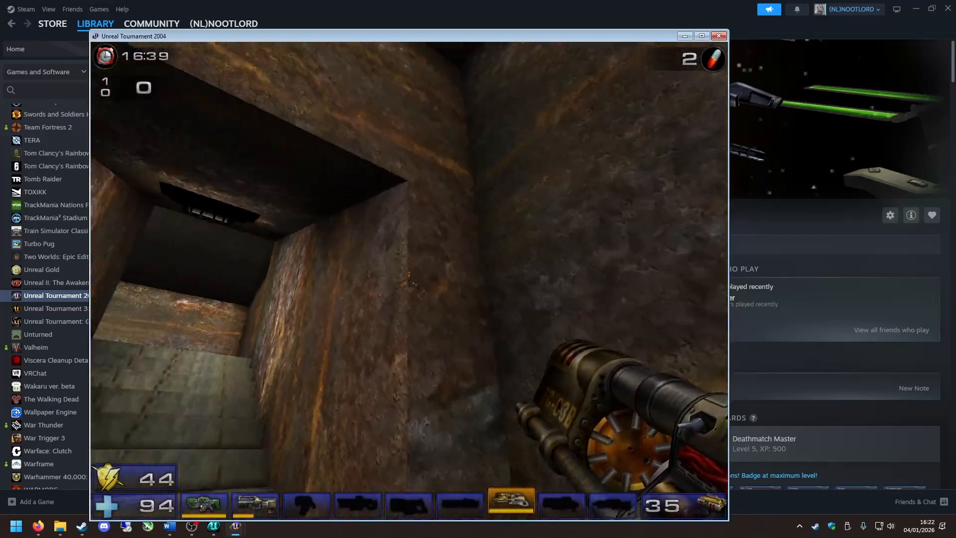
key("w")
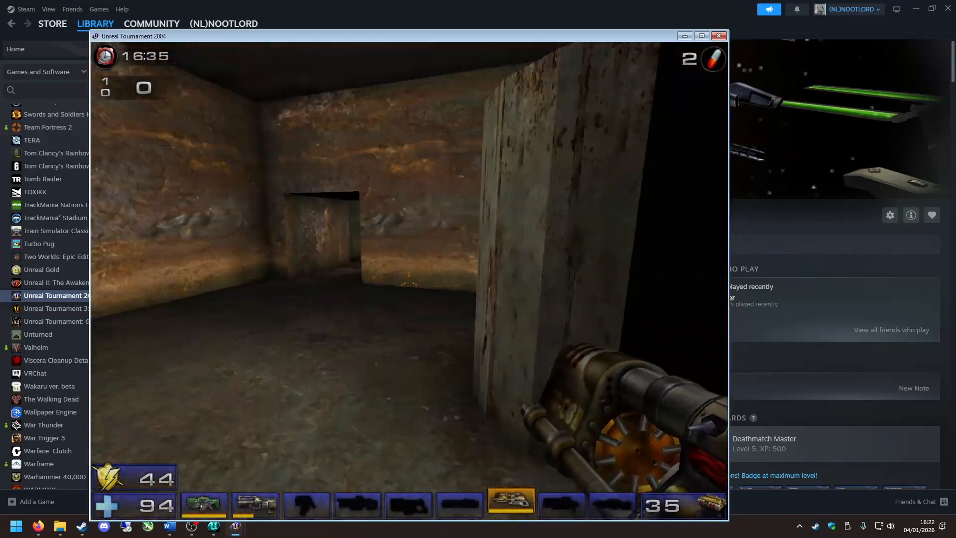
key("w")
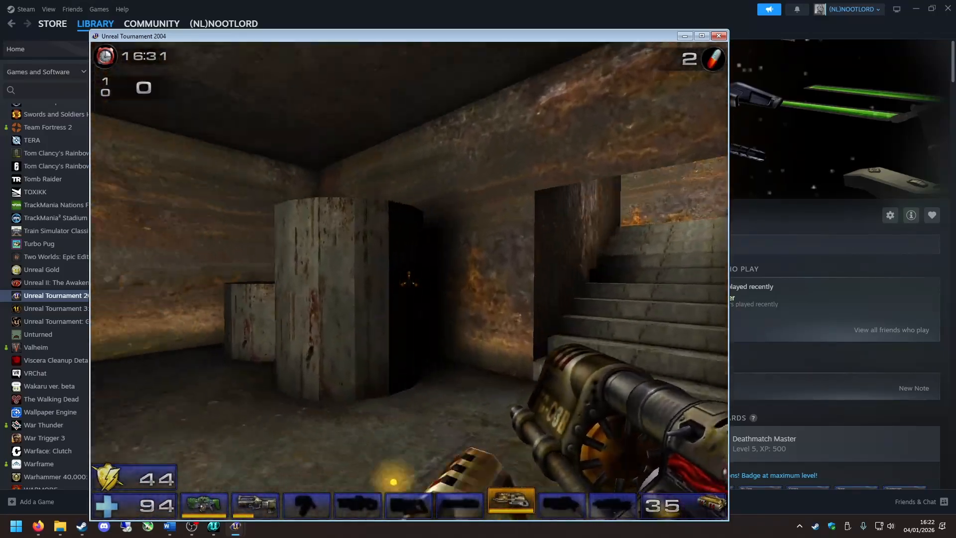
key("w")
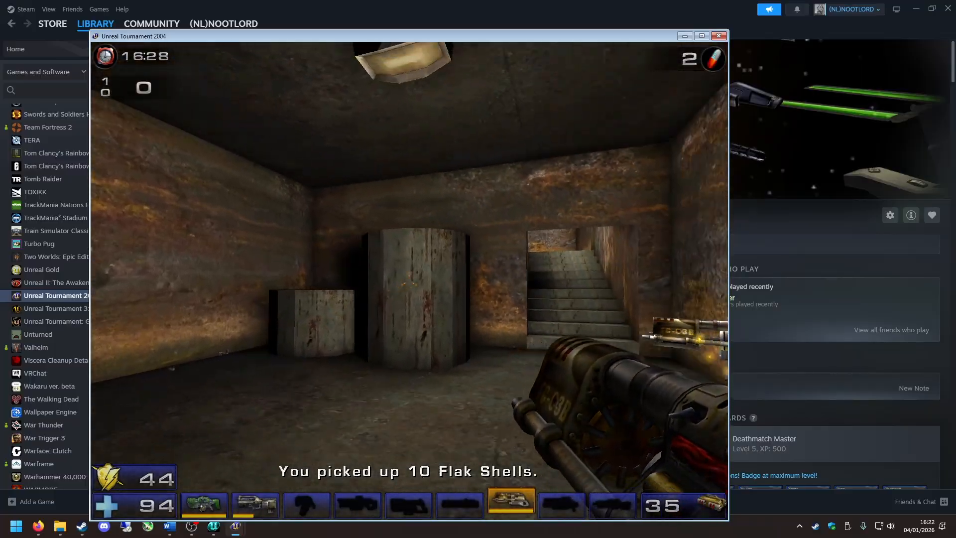
key("w")
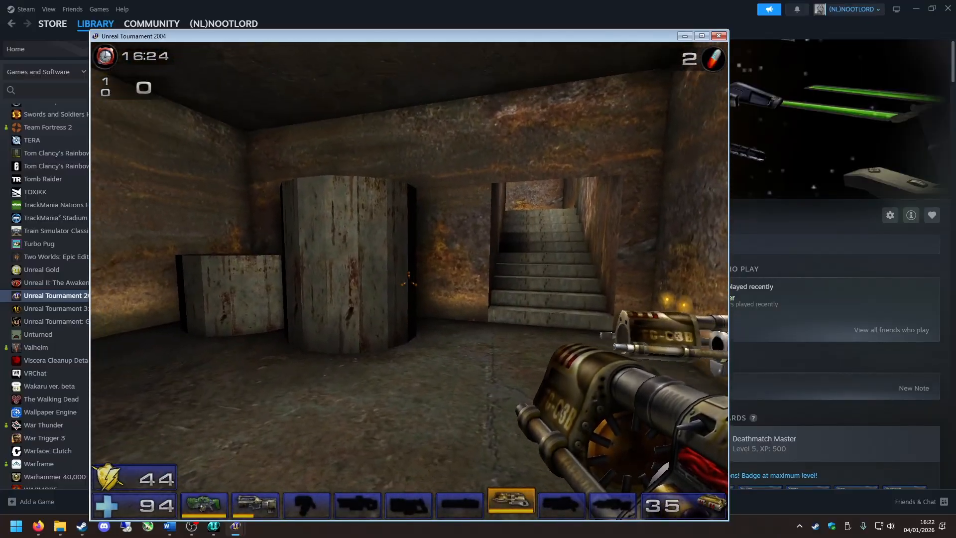
key("w")
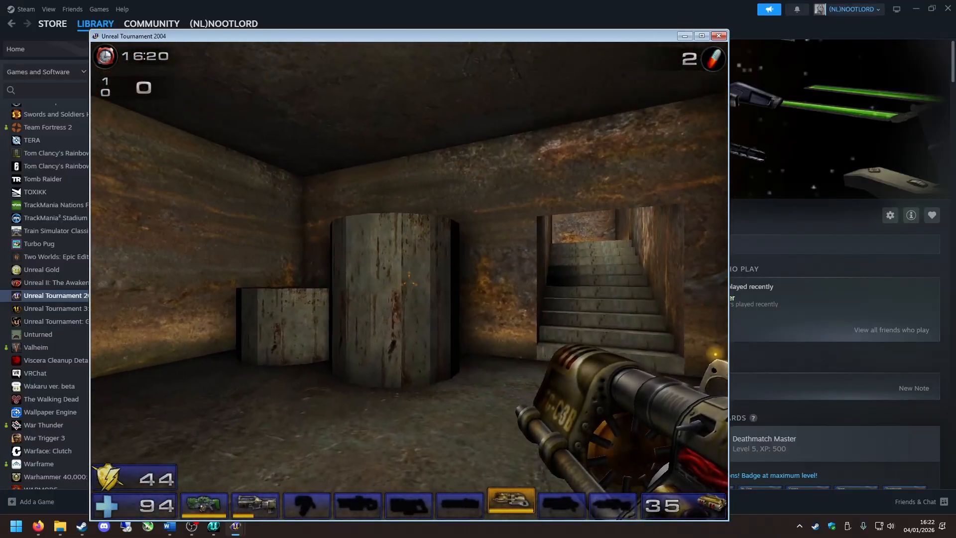
key("w")
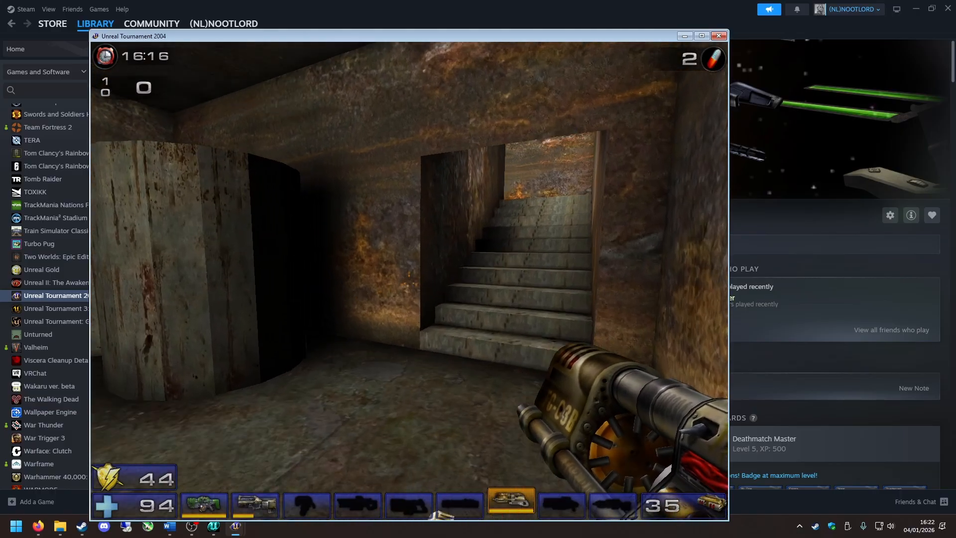
key("s")
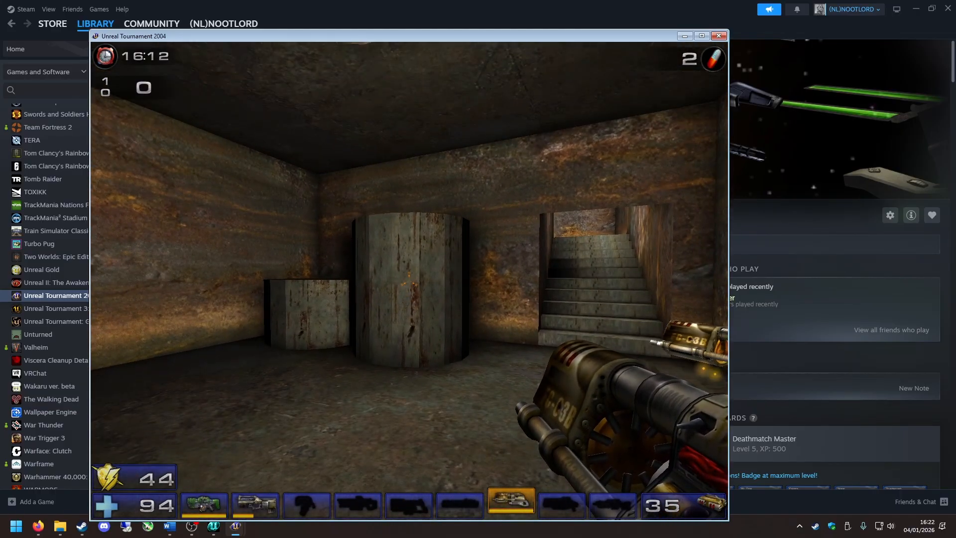
Exit the test match, quit Unreal Tournament 2004 and switch back to Unreal Level Editor.
key("Escape")
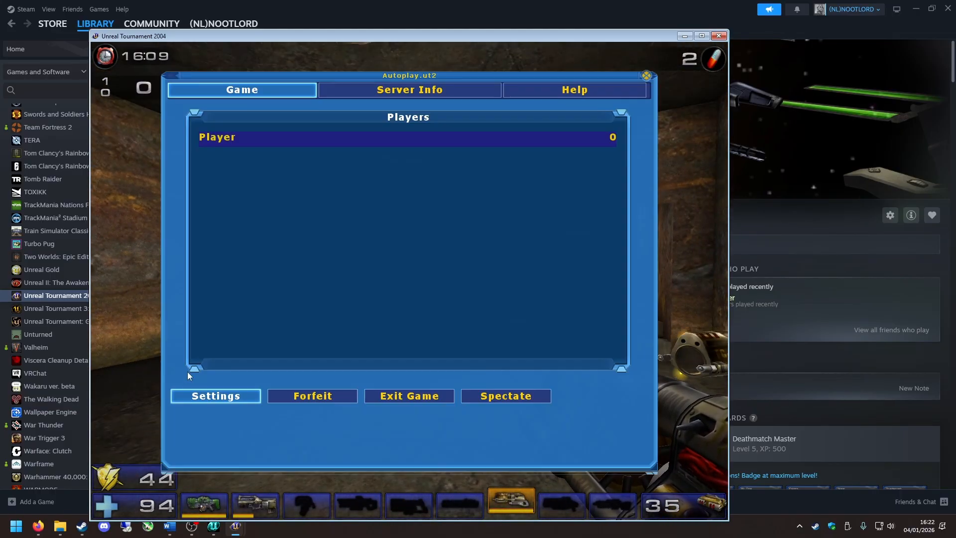
left_click(408, 398)
left_click(234, 305)
left_click(214, 530)
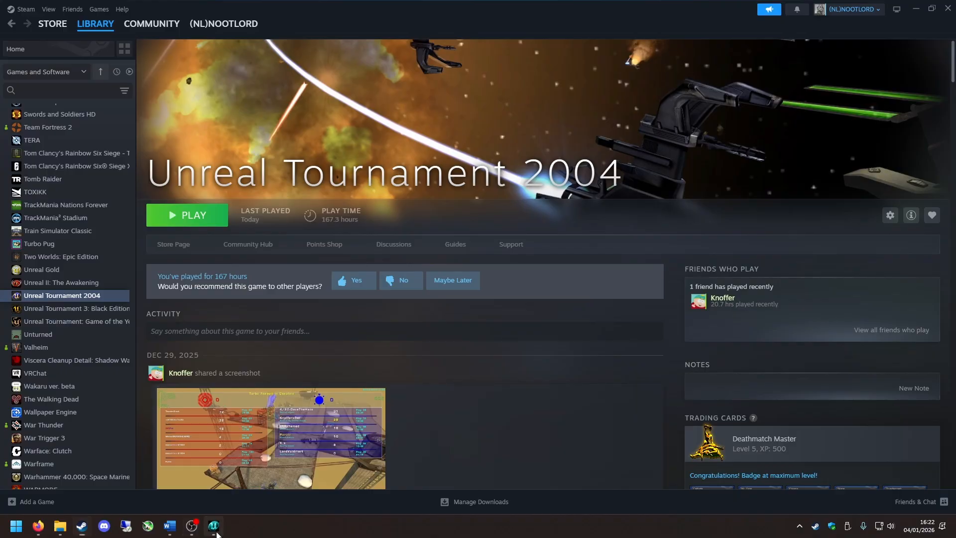
Delete the staircase brush between the cylinder room and the raised room, and undo the deletion.
scroll(386, 209, "down", 5)
scroll(386, 209, "down", 3)
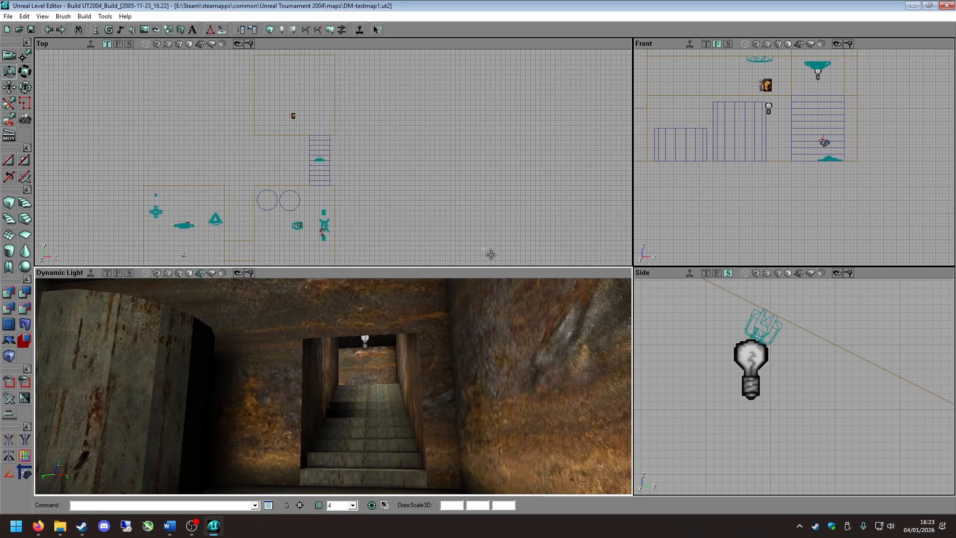
scroll(751, 375, "down", 6)
scroll(751, 374, "down", 5)
scroll(752, 375, "up", 5)
mouse_move(751, 374)
left_mouse_down()
mouse_move(792, 336)
mouse_move(851, 379)
mouse_move(816, 408)
left_mouse_up()
scroll(824, 361, "down", 1)
left_click(843, 338)
scroll(817, 407, "up", 4)
mouse_move(852, 374)
left_mouse_down()
mouse_move(884, 346)
mouse_move(853, 374)
left_mouse_up()
left_click_drag(853, 374, 810, 417)
mouse_move(815, 381)
left_mouse_down()
mouse_move(809, 395)
mouse_move(798, 391)
mouse_move(805, 395)
left_mouse_up()
left_click(316, 188)
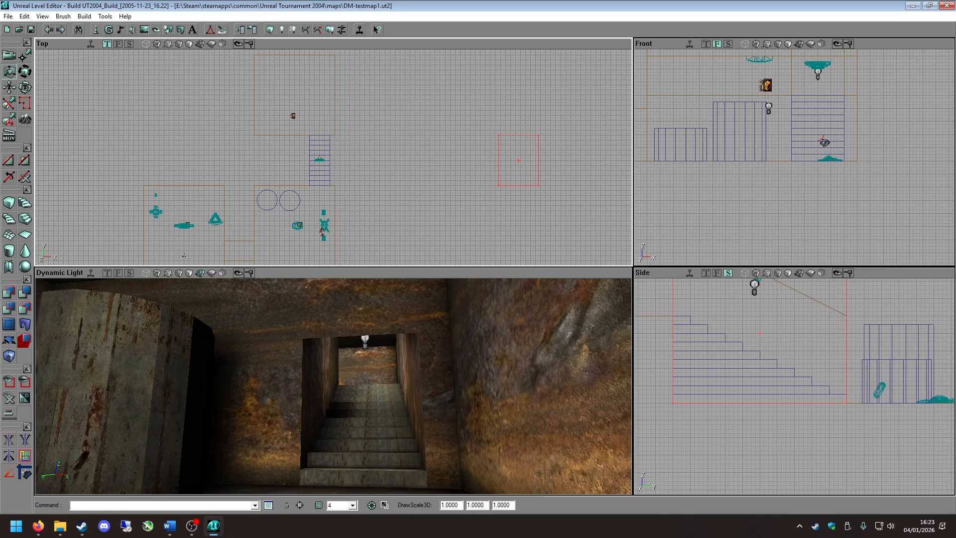
key("Delete")
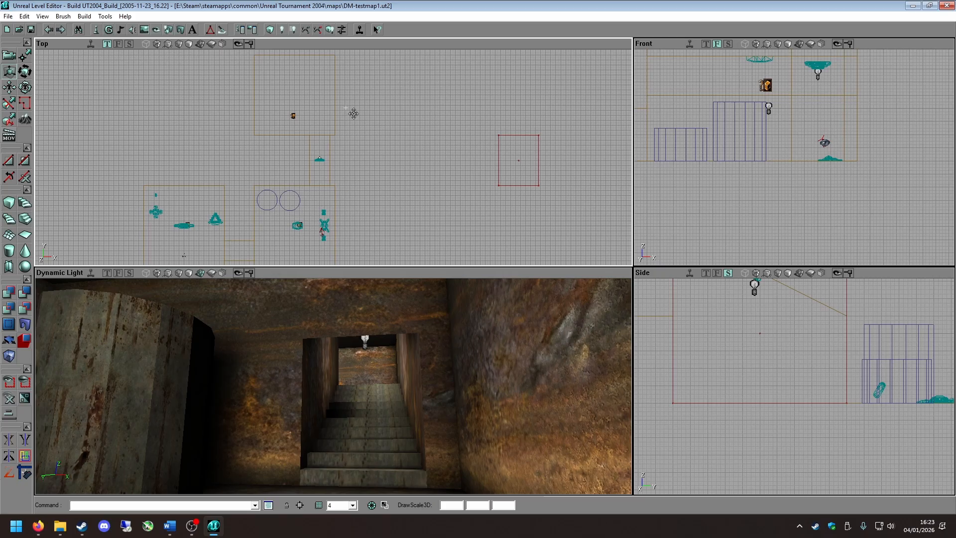
key("ctrl+z")
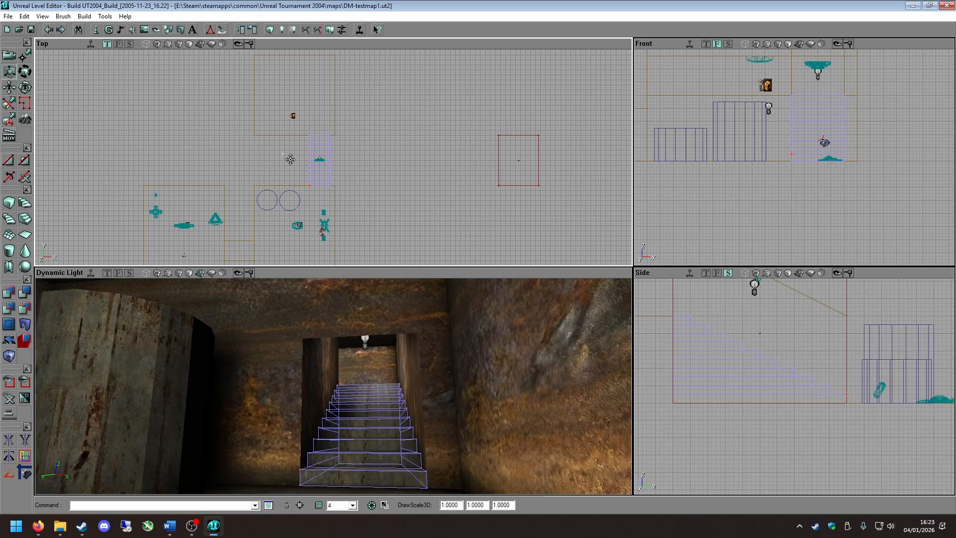
Duplicate the slope-ceilinged shaft brush and place the copy parallel to the staircase, between the cylinder room and the raised room.
scroll(360, 178, "up", 5)
left_click(827, 425)
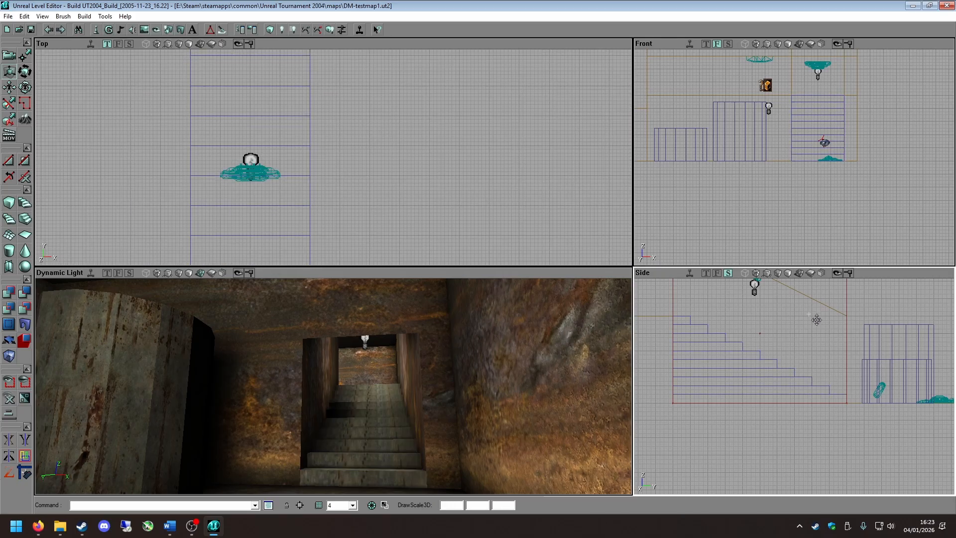
scroll(807, 315, "down", 4)
left_click_drag(788, 321, 753, 352)
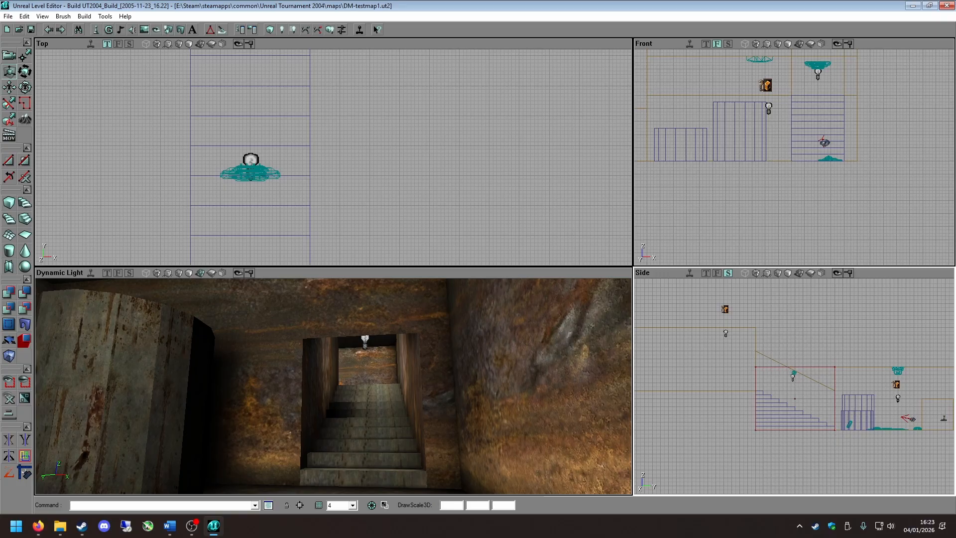
left_click(769, 360)
right_click(770, 359)
left_click(797, 288)
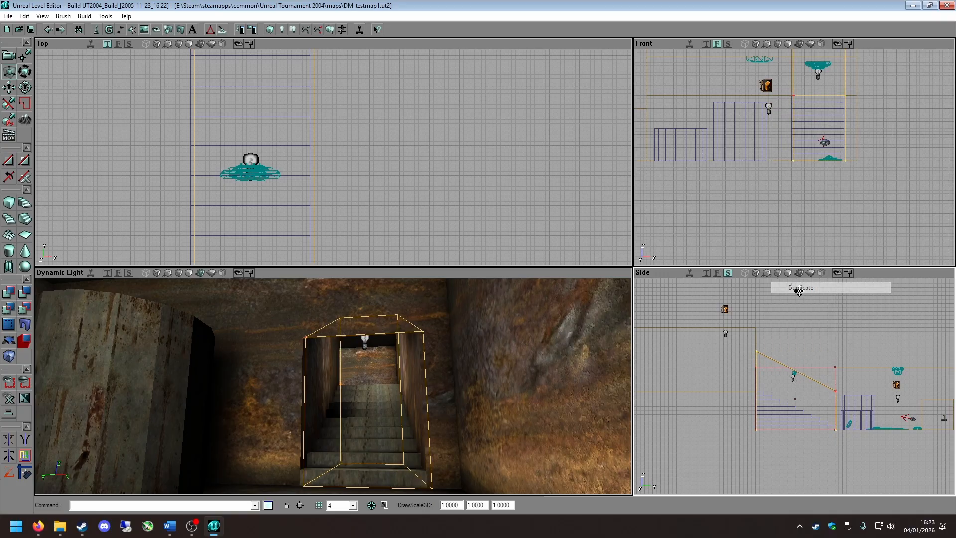
scroll(401, 166, "down", 5)
mouse_move(336, 215)
left_mouse_down("ctrl+shift")
mouse_move(272, 228)
mouse_move(279, 215)
mouse_move(331, 218)
left_mouse_up("ctrl+shift")
scroll(330, 215, "up", 3)
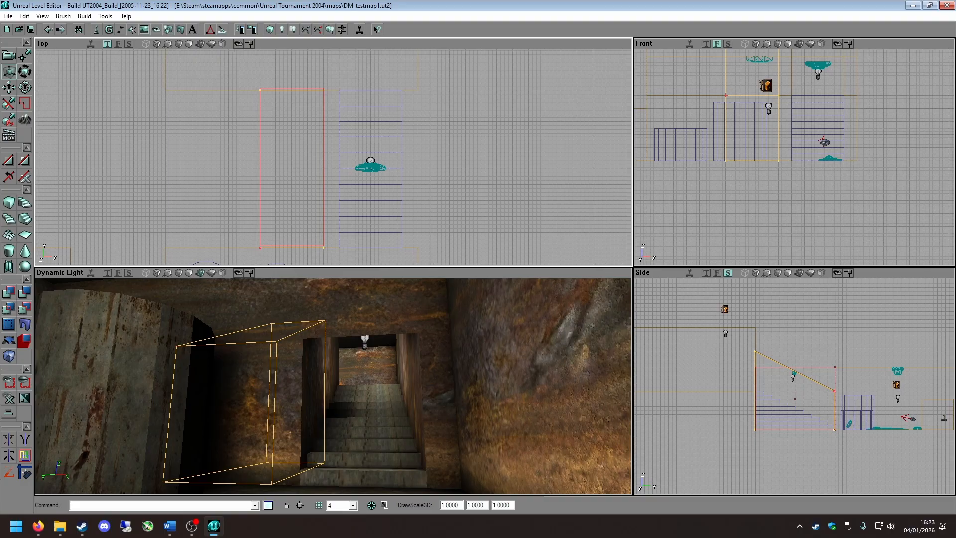
Move the tall cylinder away from the new shaft's entrance to in front of the short cylinder, rebuild the level and inspect the opening.
right_click_drag(342, 390, 326, 443)
scroll(295, 239, "down", 5)
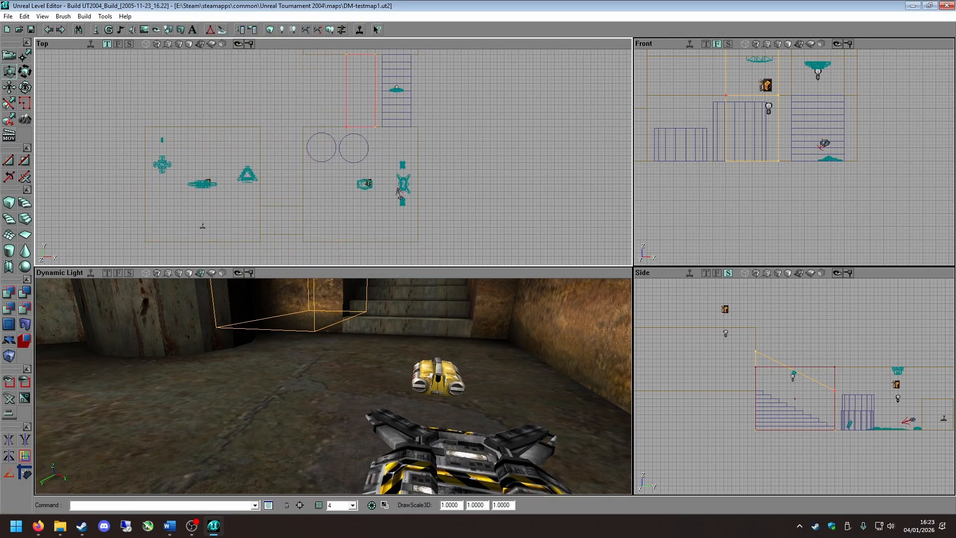
left_click(372, 156)
left_click_drag(367, 180, 297, 246, "ctrl+shift")
left_click(330, 31)
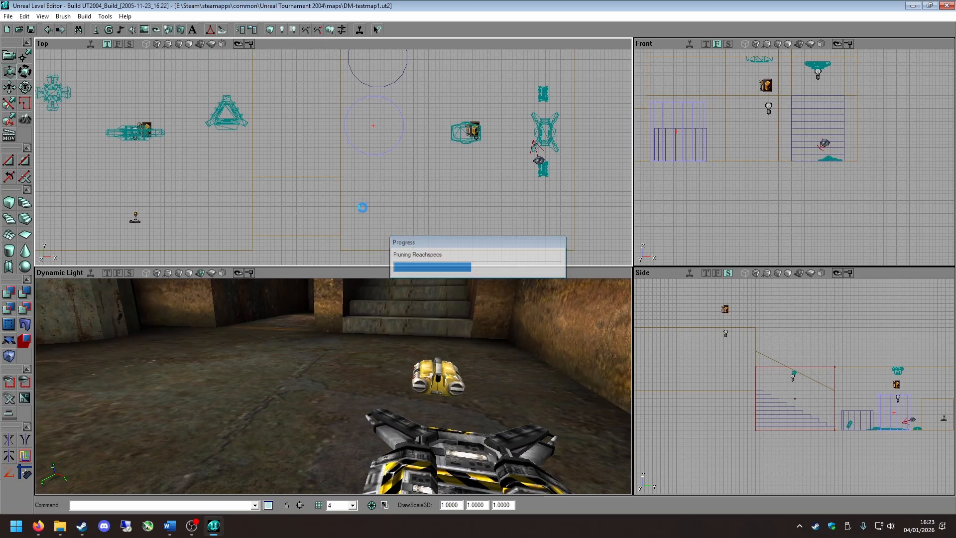
right_click_drag(367, 375, 349, 344)
scroll(513, 161, "down", 3)
scroll(800, 381, "up", 4)
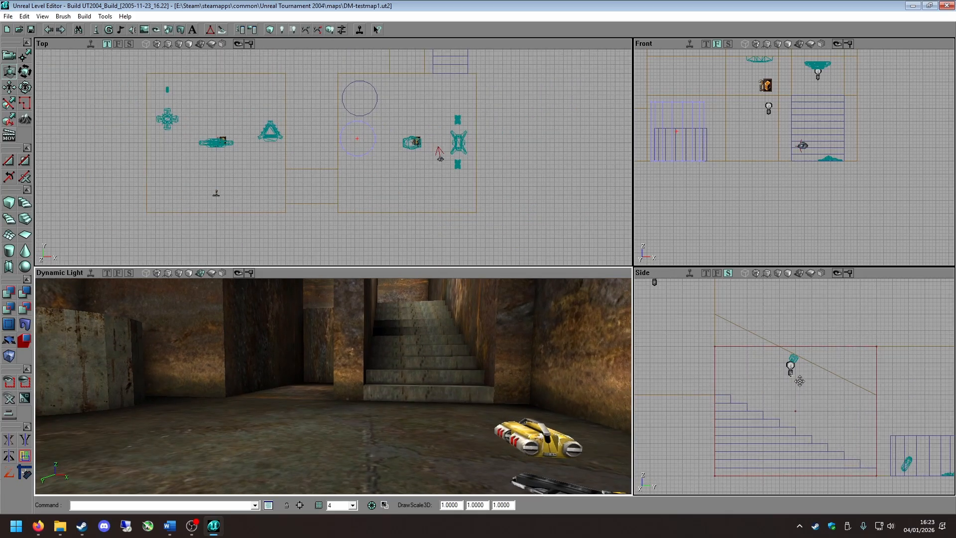
left_click(856, 352)
left_click_drag(608, 374, 548, 313)
left_click_drag(342, 382, 342, 448)
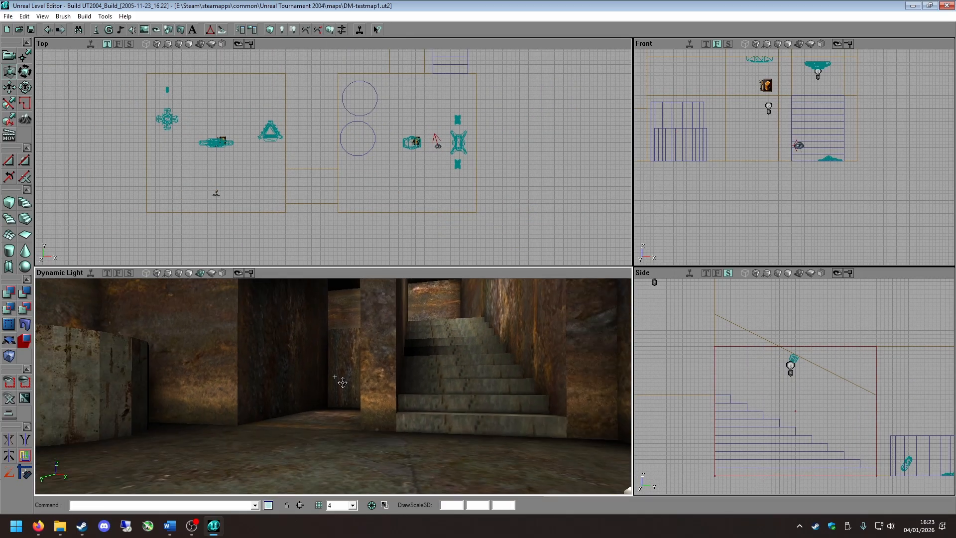
Lower the top of the red builder brush to the height of the staircase's upper end.
left_click_drag(455, 93, 396, 163)
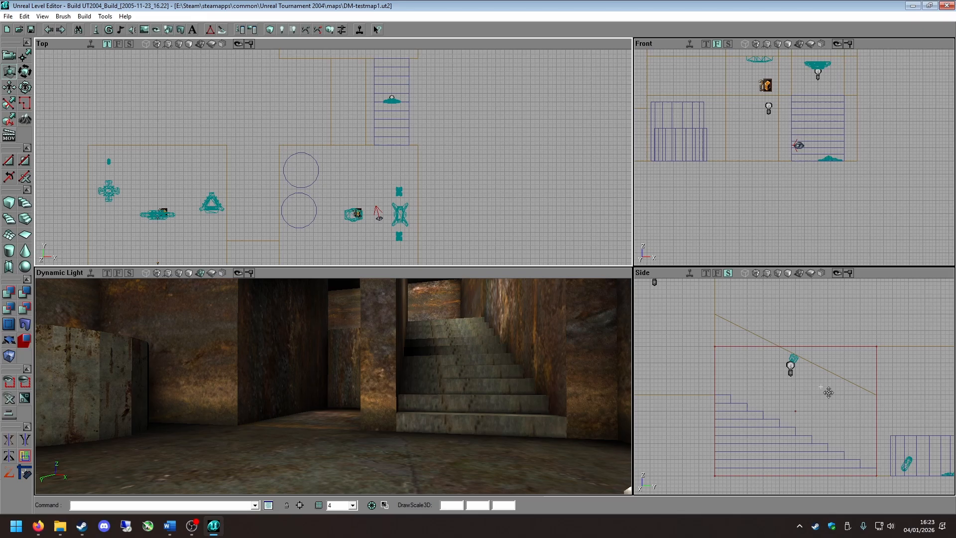
left_click(844, 347)
left_click(842, 349)
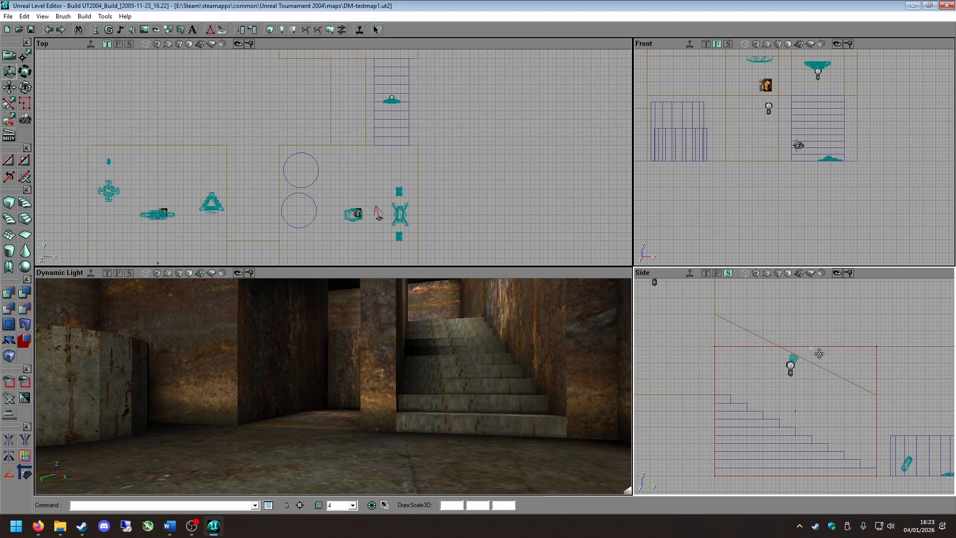
left_click(823, 354)
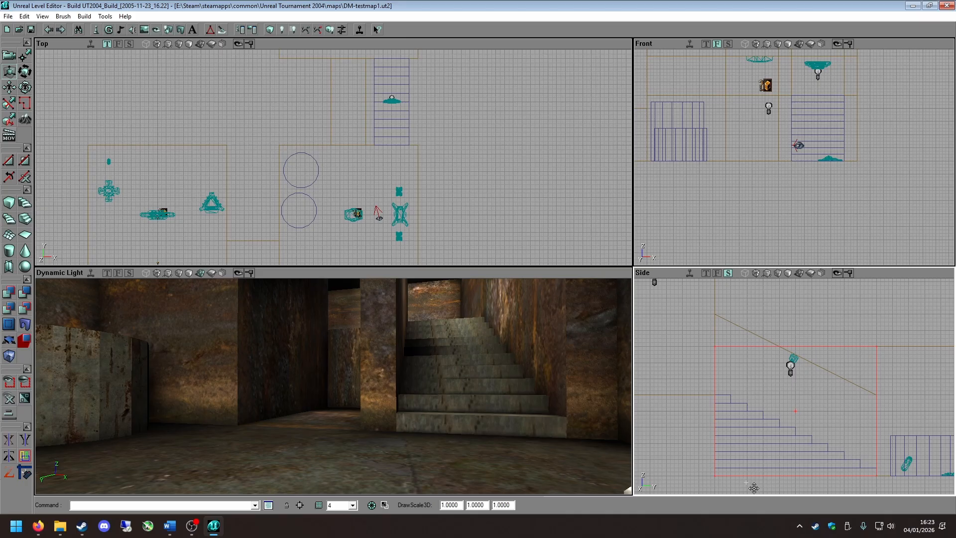
scroll(750, 448, "up", 2)
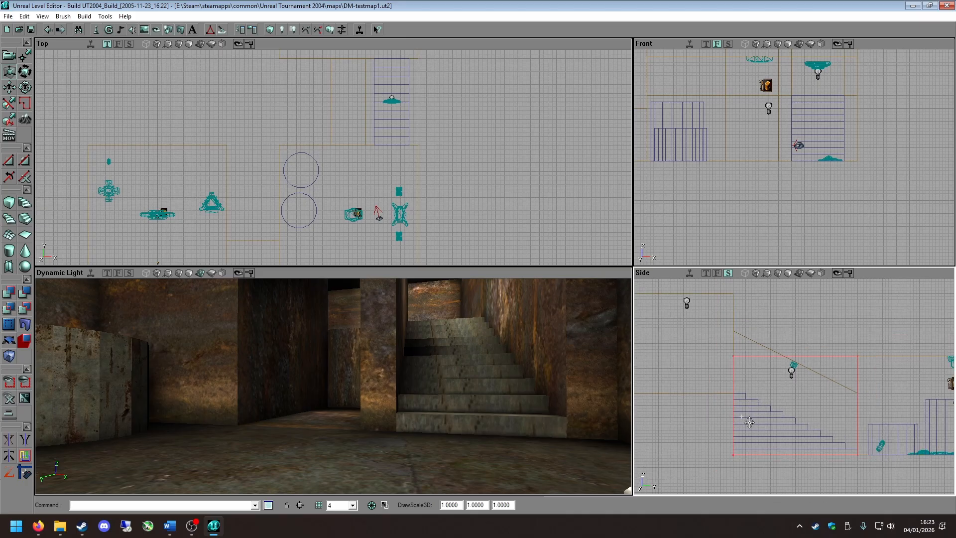
mouse_move(751, 325)
left_mouse_down("ctrl")
mouse_move(751, 404)
mouse_move(695, 377)
left_mouse_up("ctrl")
scroll(751, 399, "down", 2)
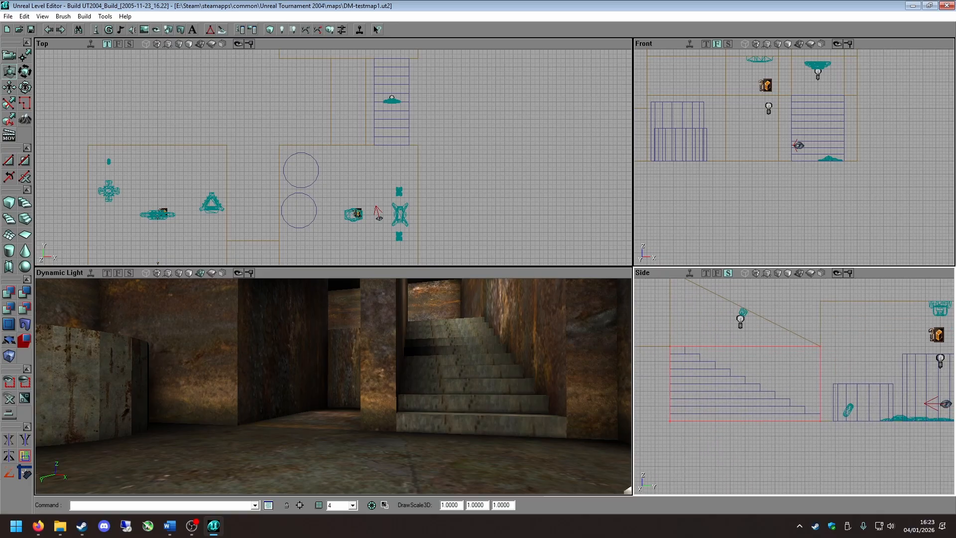
Use vertex editing to bring the builder brush's upper edge at the stair foot down to floor level, forming a ramp wedge.
left_click(24, 56)
mouse_move(821, 346)
left_mouse_down("ctrl")
mouse_move(821, 417)
mouse_move(820, 350)
left_mouse_up("ctrl")
left_click_drag(756, 354, 831, 451)
scroll(756, 354, "up", 3)
left_click_drag(753, 357, 623, 273)
left_click_drag(469, 352, 461, 359)
right_click_drag(461, 358, 470, 324)
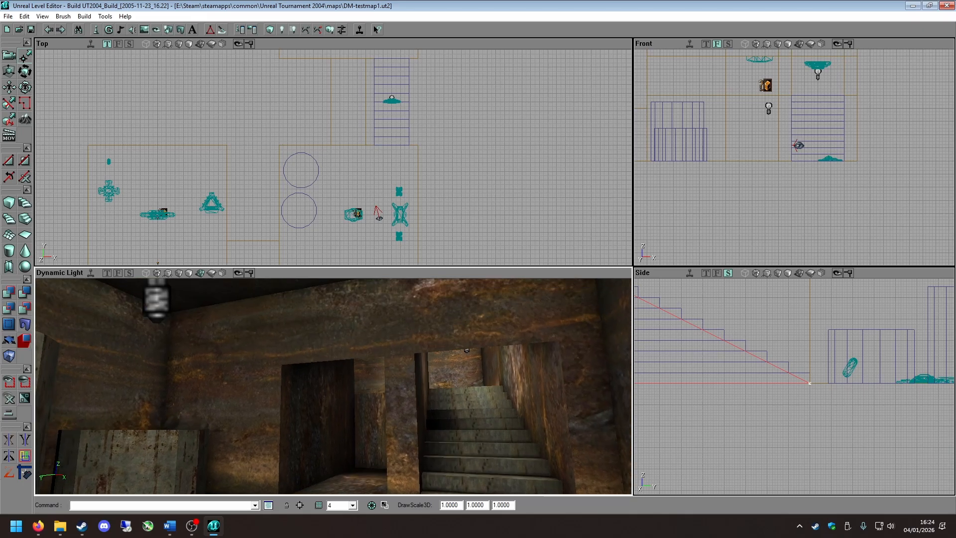
Move the ramp wedge builder brush into the second shaft beside the staircase, flush with the shaft's walls and the cylinder room's edge.
scroll(421, 166, "down", 2)
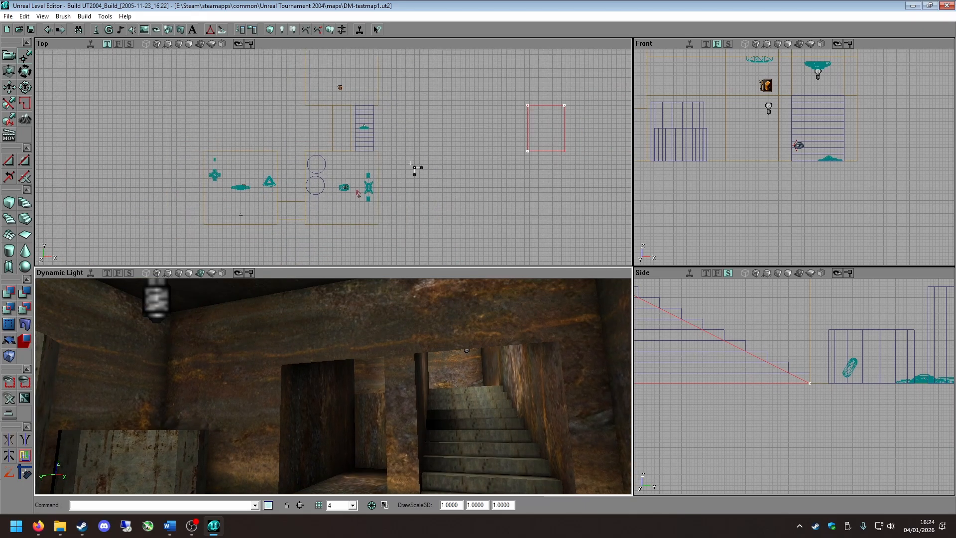
scroll(421, 166, "up", 1)
left_click_drag(407, 176, 375, 172)
left_click(9, 70)
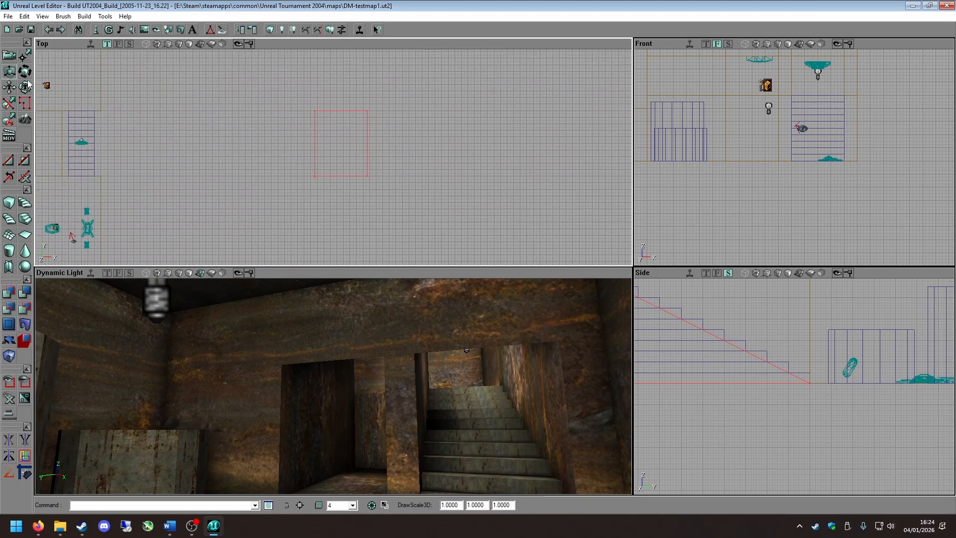
mouse_move(339, 144)
left_mouse_down("ctrl+shift")
mouse_move(328, 137)
mouse_move(105, 152)
mouse_move(48, 140)
left_mouse_up("ctrl+shift")
scroll(361, 243, "up", 6)
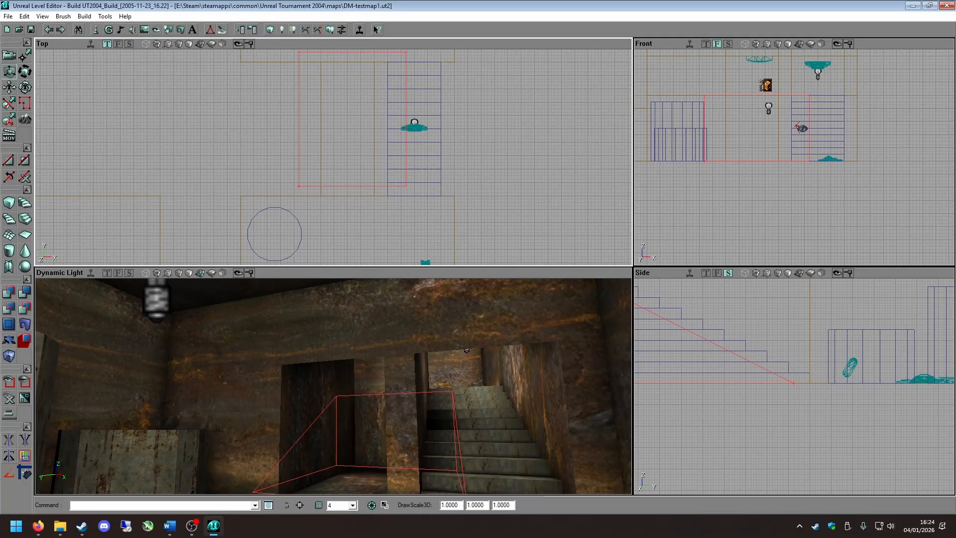
mouse_move(351, 162)
left_mouse_down("ctrl+shift")
mouse_move(238, 166)
mouse_move(350, 166)
left_mouse_up("ctrl+shift")
right_click_drag(404, 380, 404, 438)
left_click_drag(404, 380, 405, 349)
right_click_drag(405, 380, 384, 376)
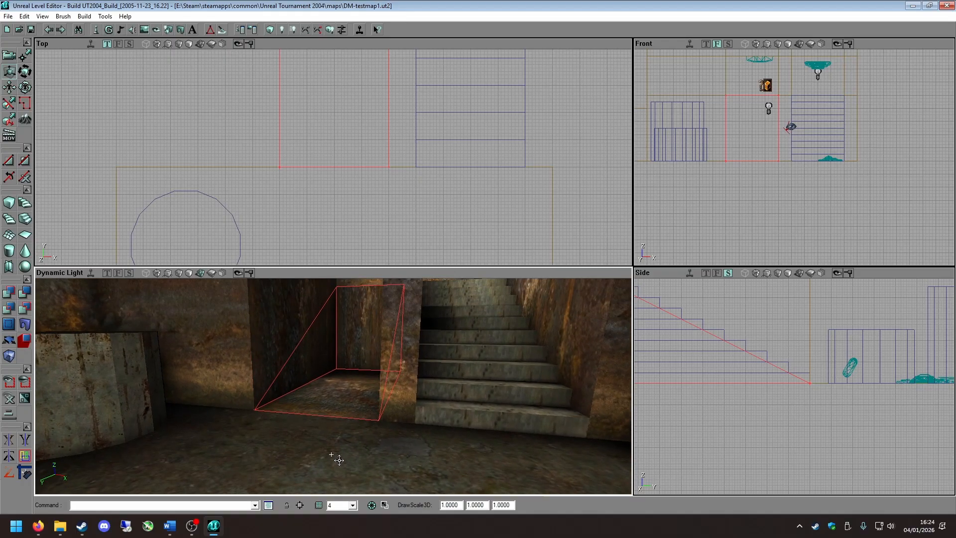
Add the wedge as solid geometry, rebuild the level and move the red builder brush away from the shaft.
left_click(13, 295)
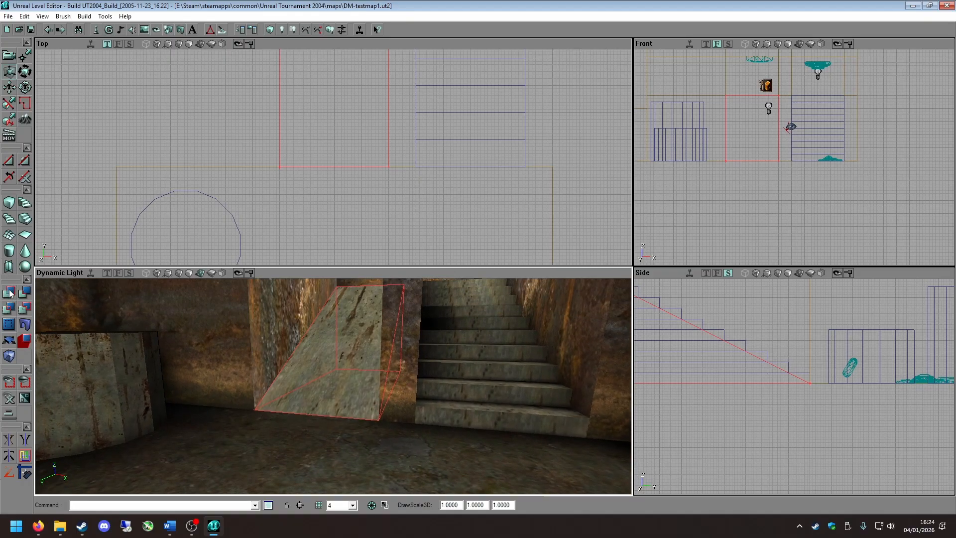
left_click(330, 30)
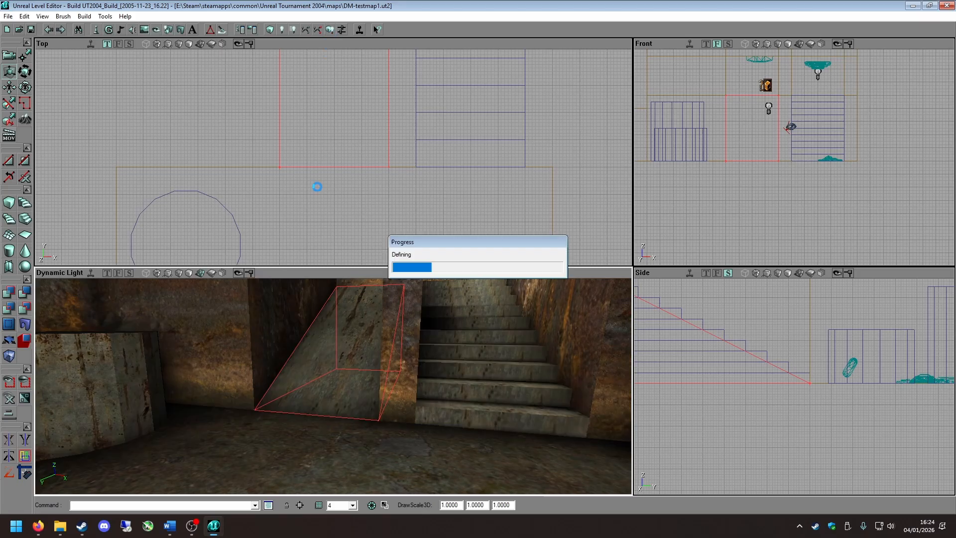
scroll(339, 175, "down", 3)
mouse_move(339, 175)
left_mouse_down("ctrl+shift")
mouse_move(301, 179)
mouse_move(71, 142)
mouse_move(45, 114)
left_mouse_up("ctrl+shift")
Align the texture on the ramp's sloped surface using Face alignment in the surface properties.
left_click(373, 342)
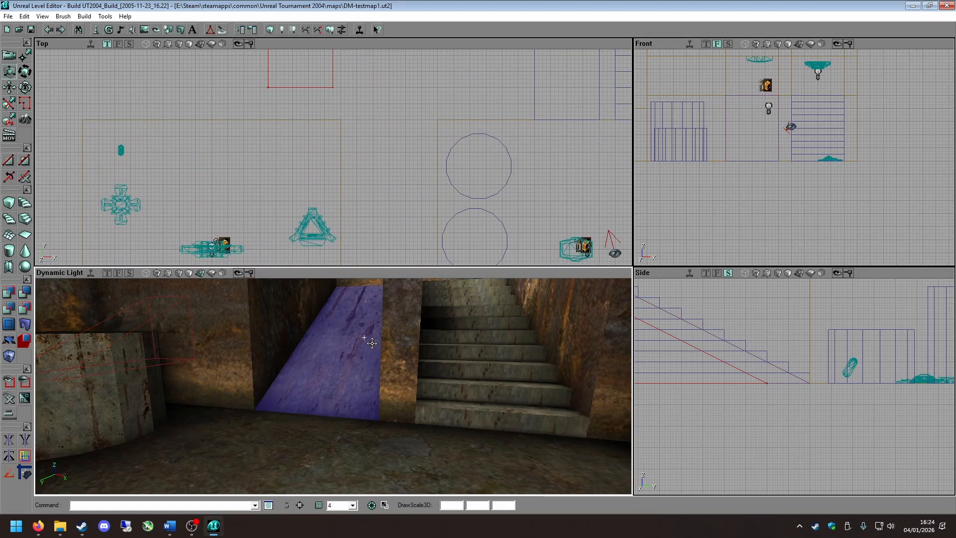
right_click(372, 342)
left_click(423, 141)
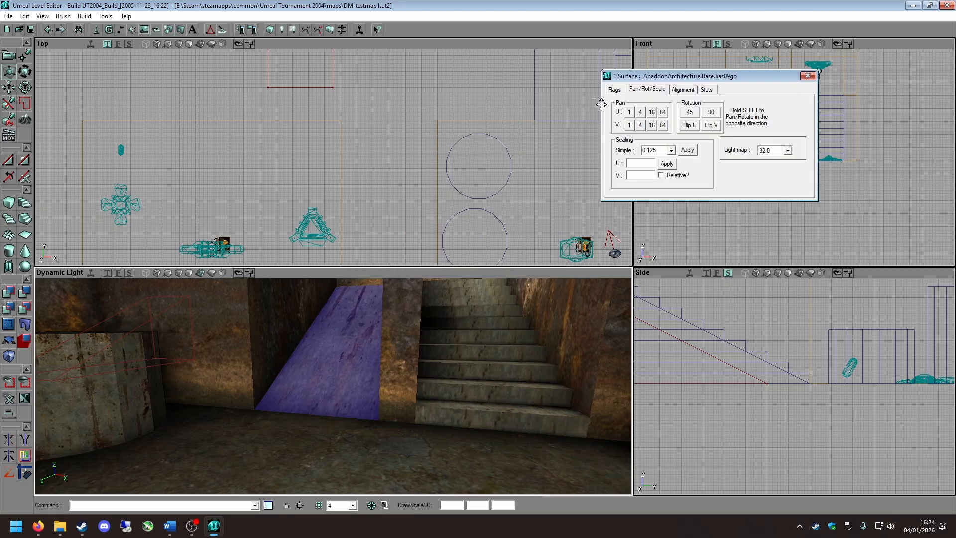
left_click(683, 89)
left_click(627, 125)
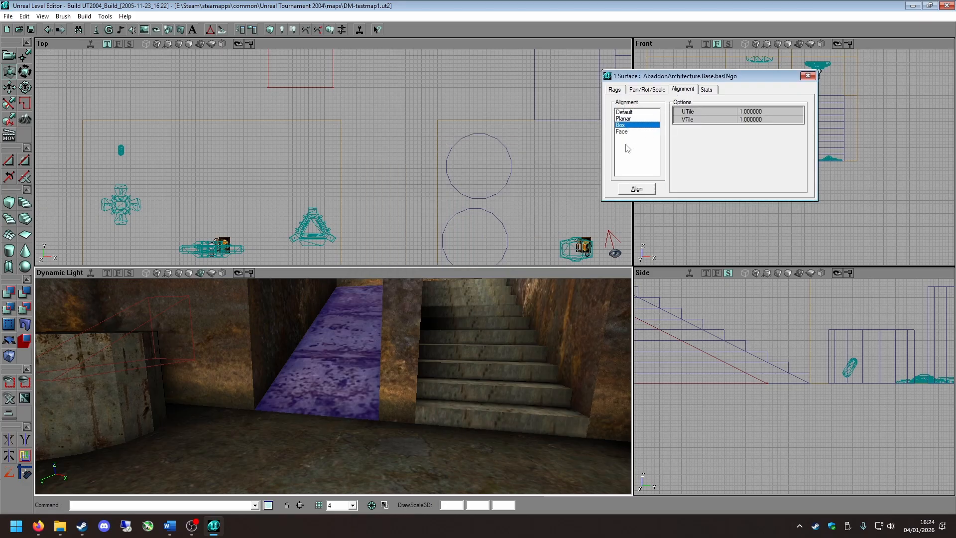
left_click(626, 132)
left_click(647, 89)
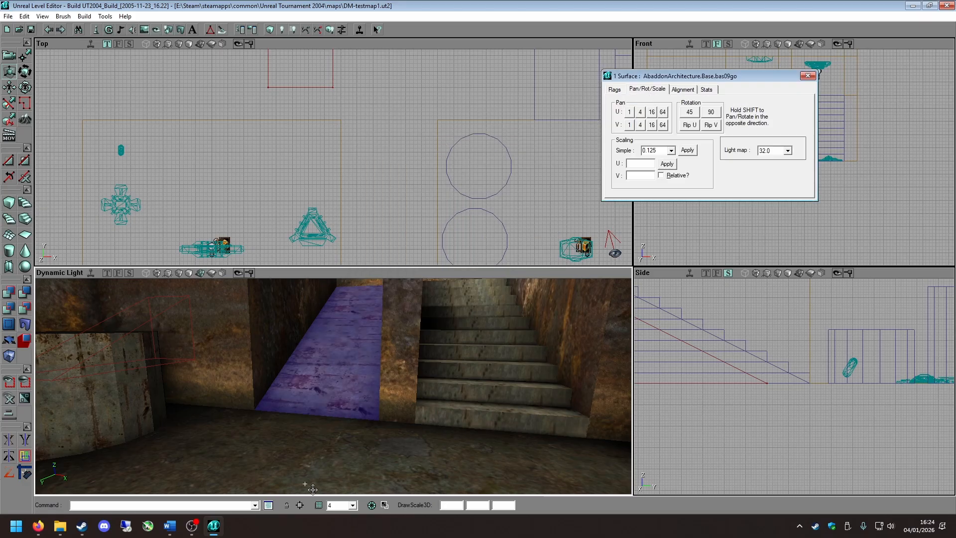
Examine the ramp's texture alignment and the shaft's side walls from the cylinder room.
left_click(308, 474)
left_click(307, 474)
left_click_drag(378, 419, 359, 398)
right_click_drag(379, 419, 388, 468)
left_click(414, 340)
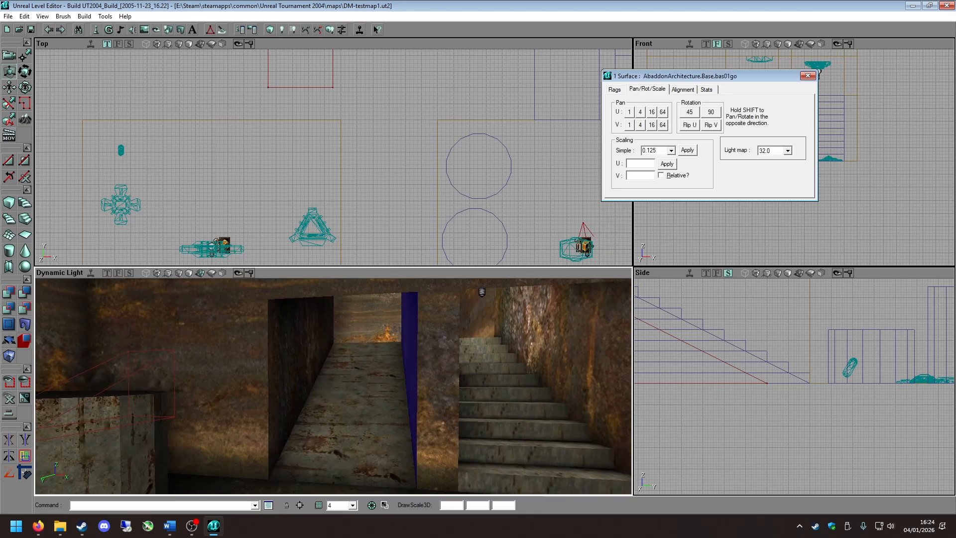
left_click(357, 400)
left_click_drag(354, 412, 361, 414)
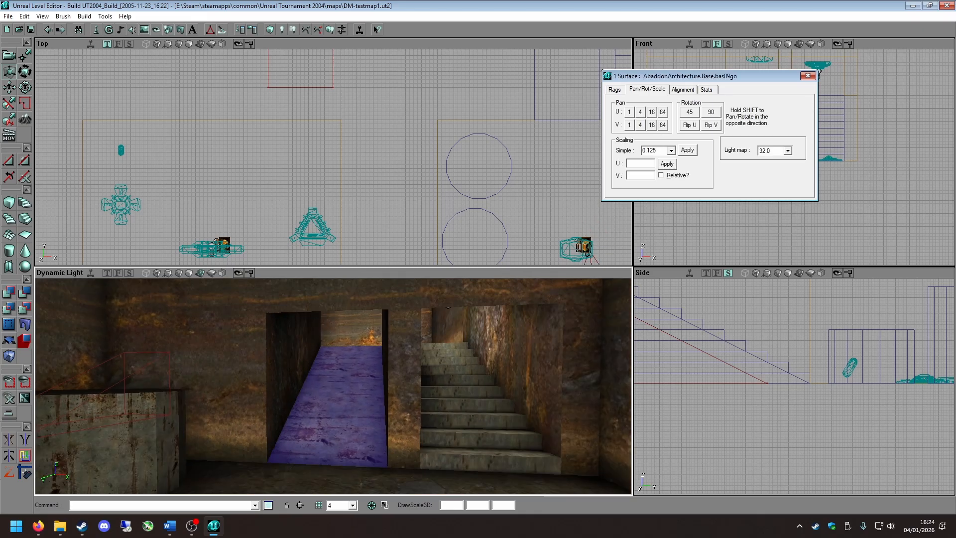
left_click(361, 476)
Rebuild and save the level, and launch it for play-testing in Unreal Tournament 2004.
left_click(329, 29)
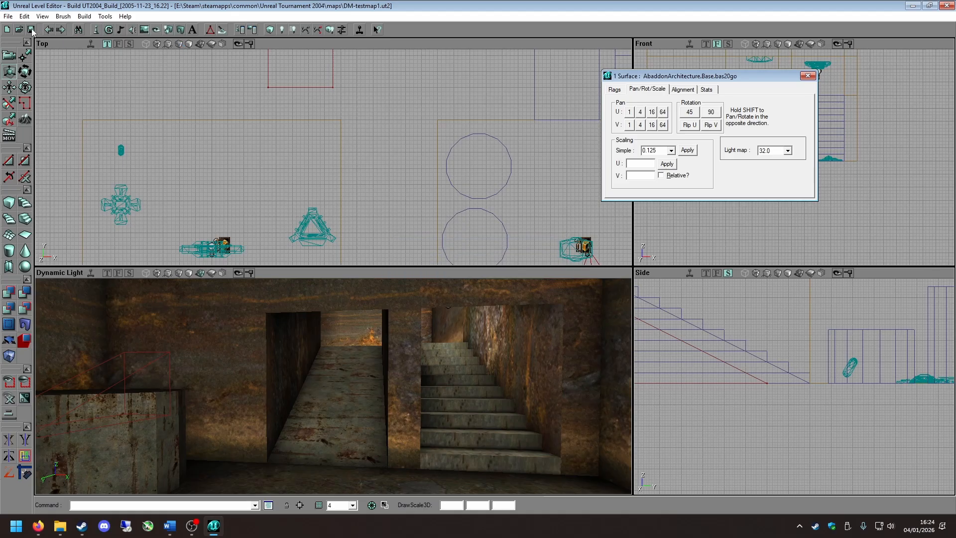
left_click(31, 30)
left_click(358, 31)
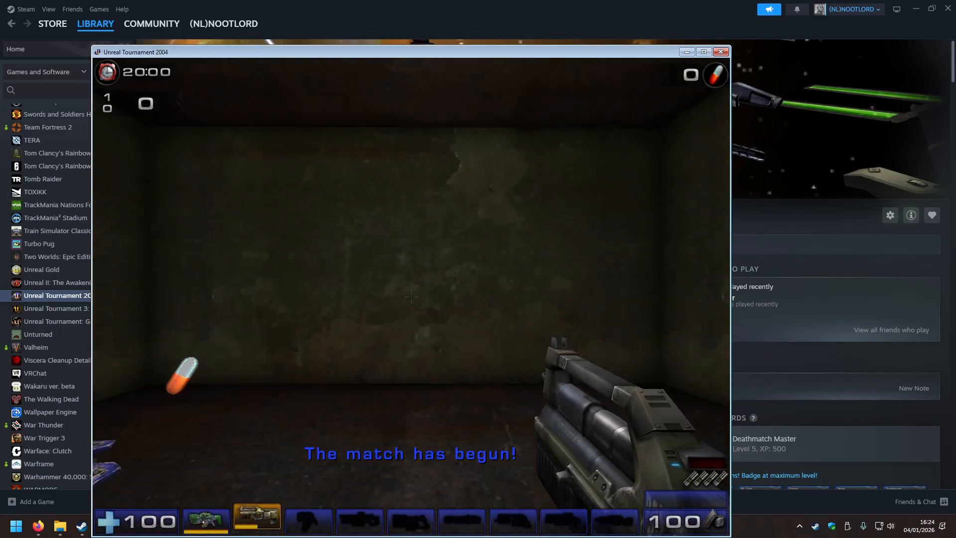
Play-test the new ramp by firing at its surface and walking up it to the raised room.
key("w")
key("w")
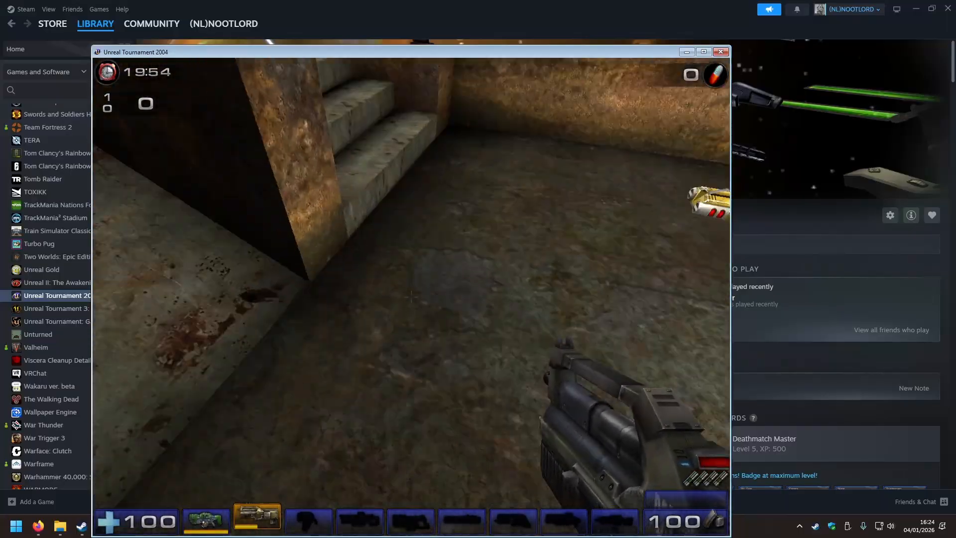
left_click(412, 297)
key("s")
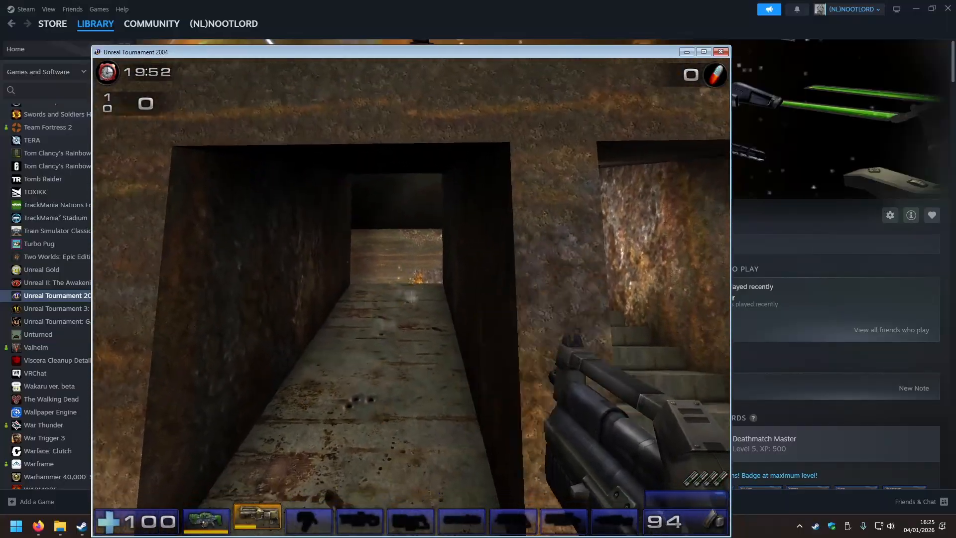
key("w")
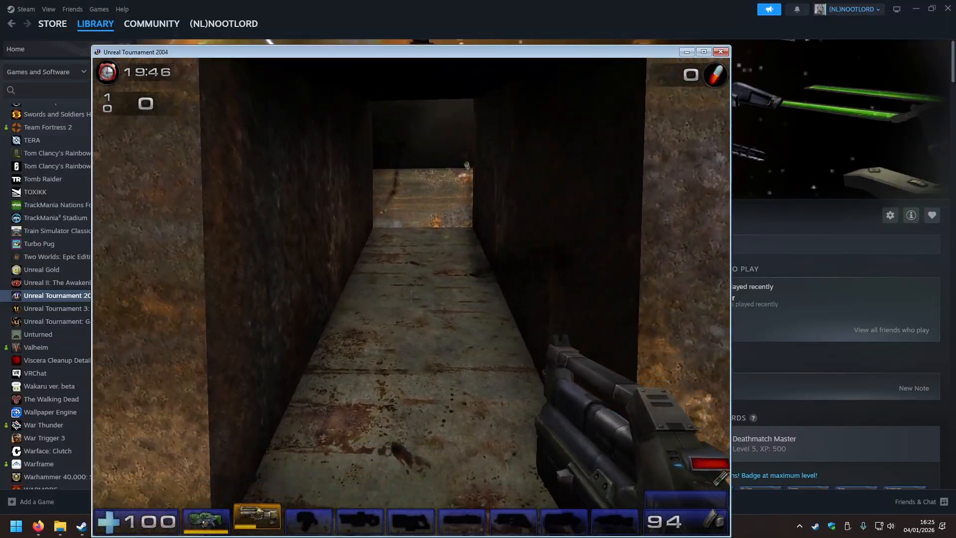
key("w")
left_click(412, 297)
left_click(412, 297)
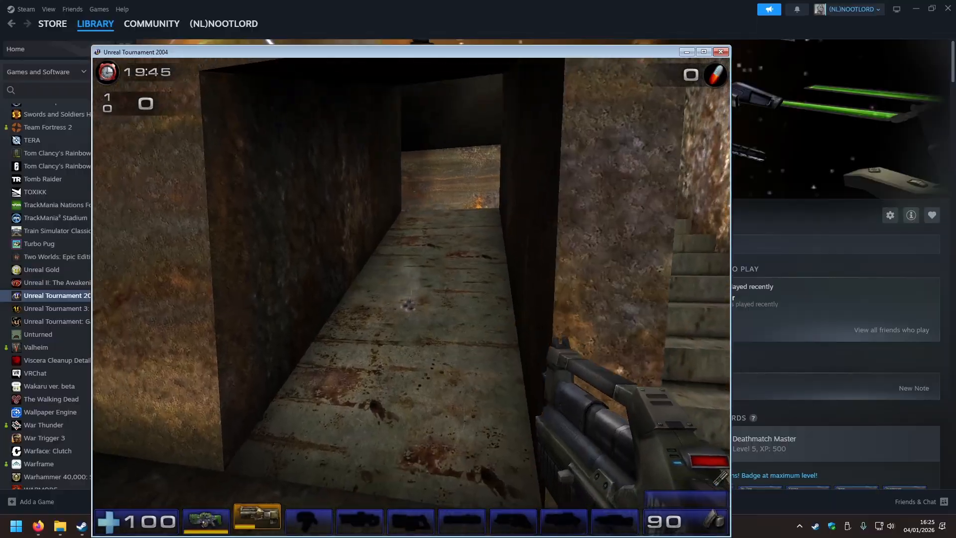
key("w")
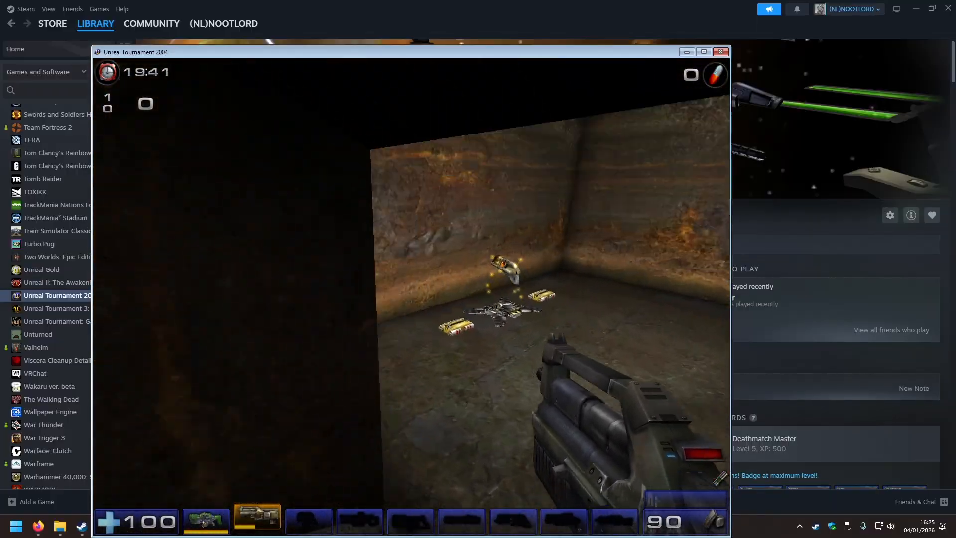
key("w")
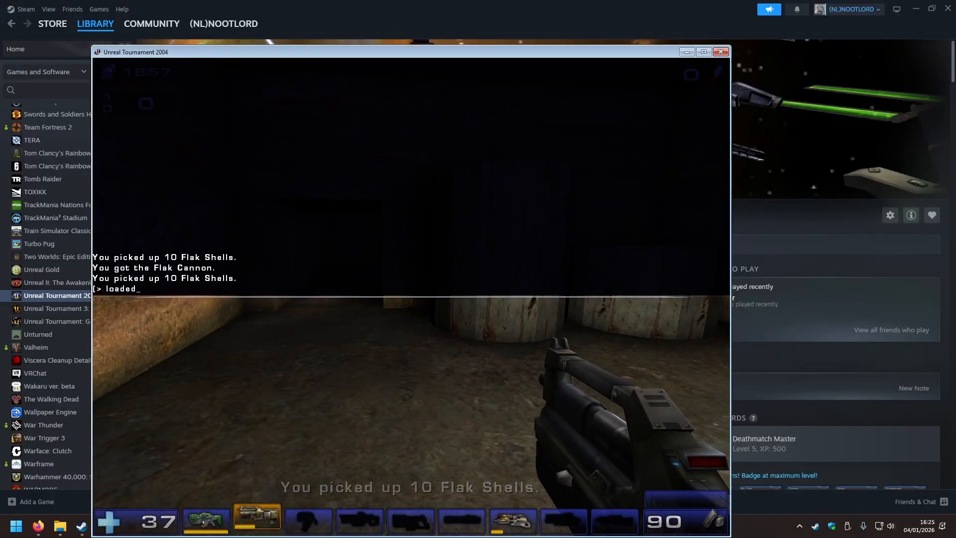
Run the "loaded" console cheat, switch to the dual assault rifles and fire toward the staircase.
key("s")
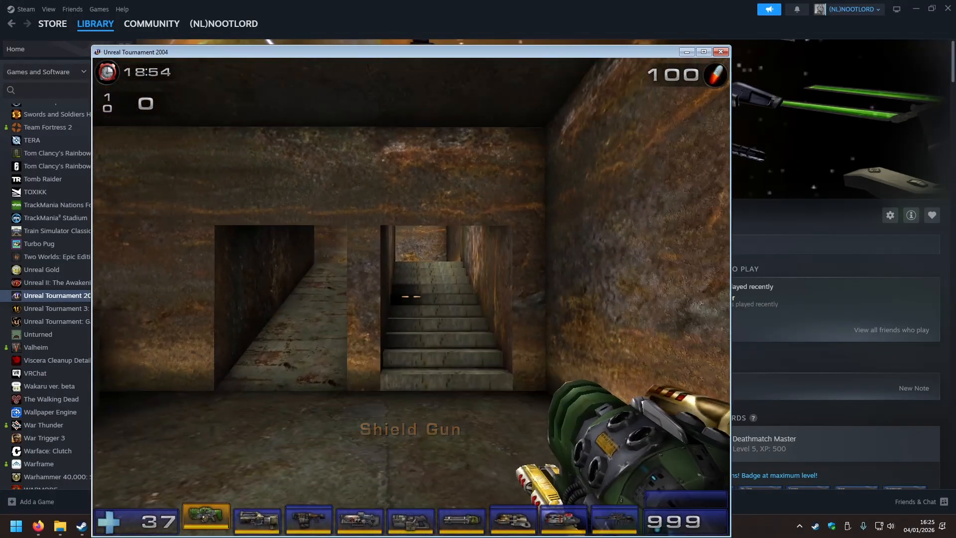
key("3")
key("2")
key("w")
left_click(412, 297)
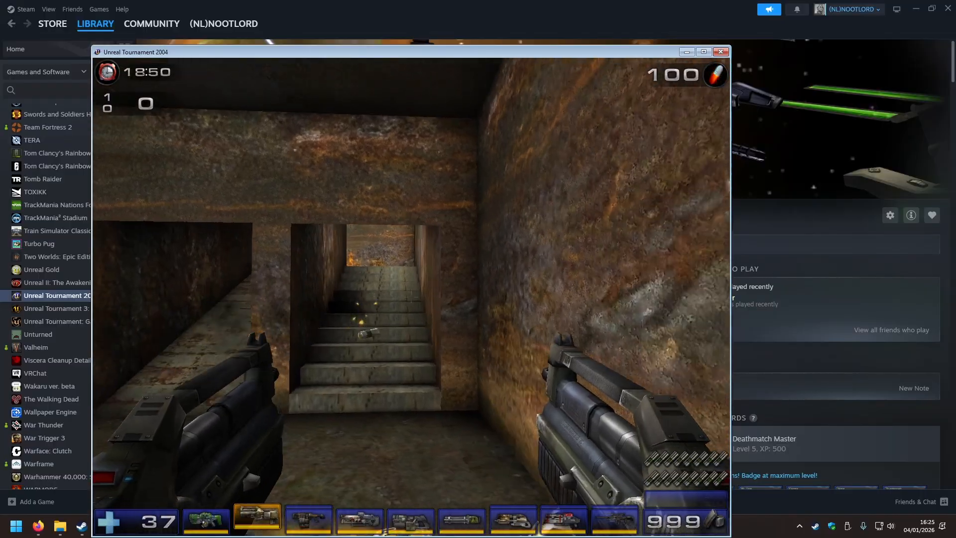
key("w")
left_click(412, 297)
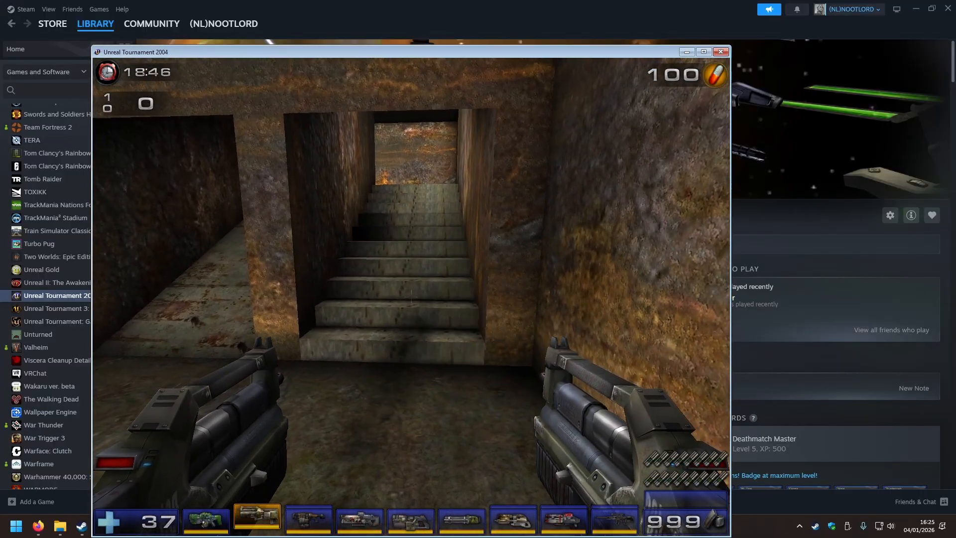
Quit the play-test, return to Unreal Level Editor and close the surface properties.
key("Escape")
left_click(409, 415)
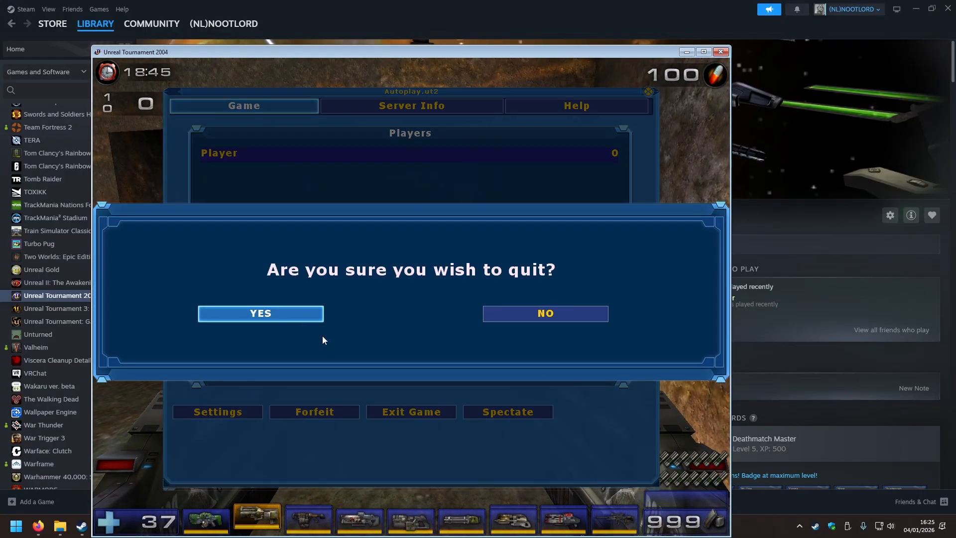
left_click(298, 314)
left_click(214, 532)
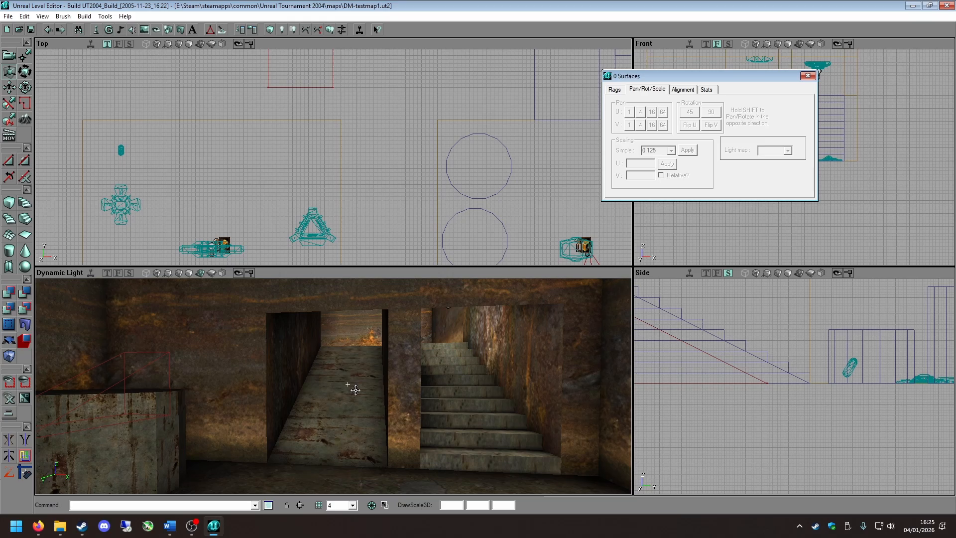
left_click(807, 76)
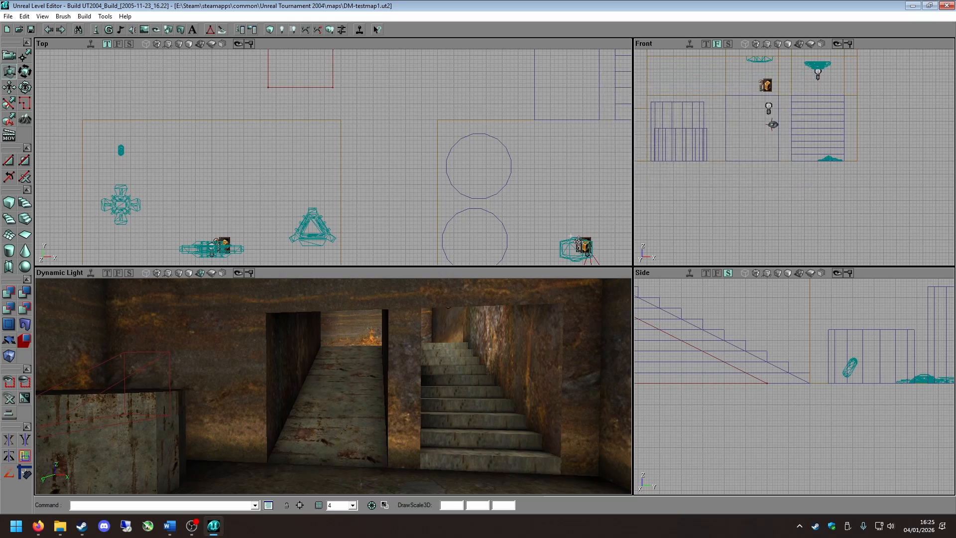
View the Tetrahedron builder's Radius and SphereExtrapolation settings and close them without building a brush.
left_click_drag(255, 345, 254, 339)
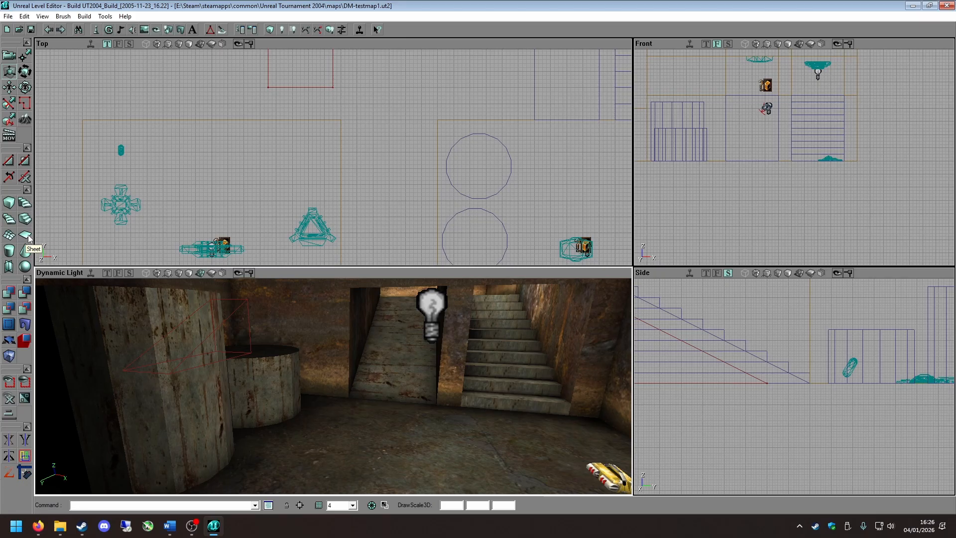
right_click(25, 267)
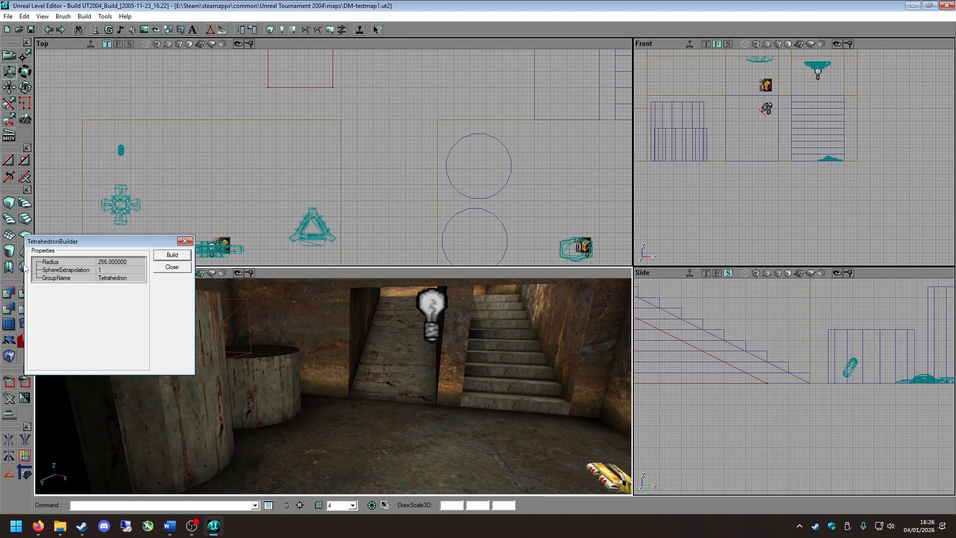
left_click(110, 270)
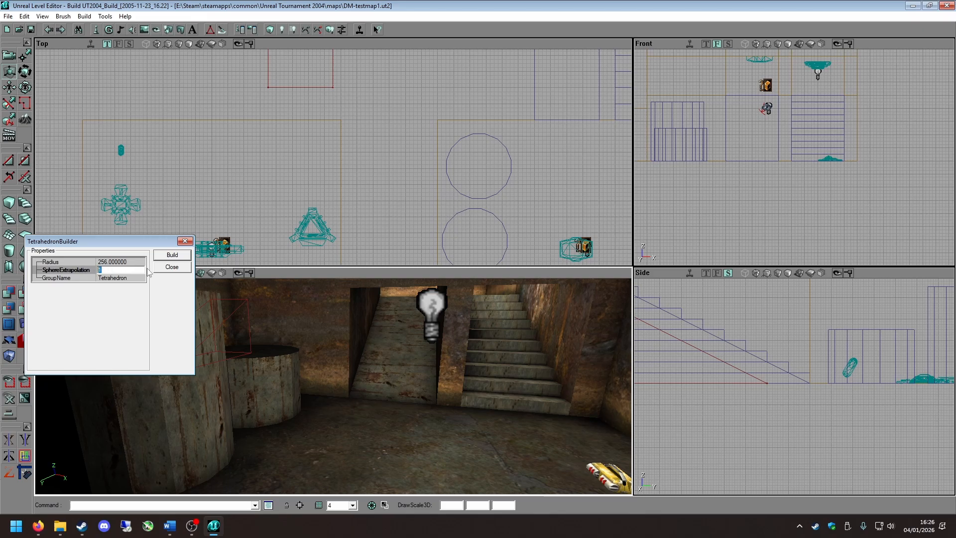
left_click(185, 241)
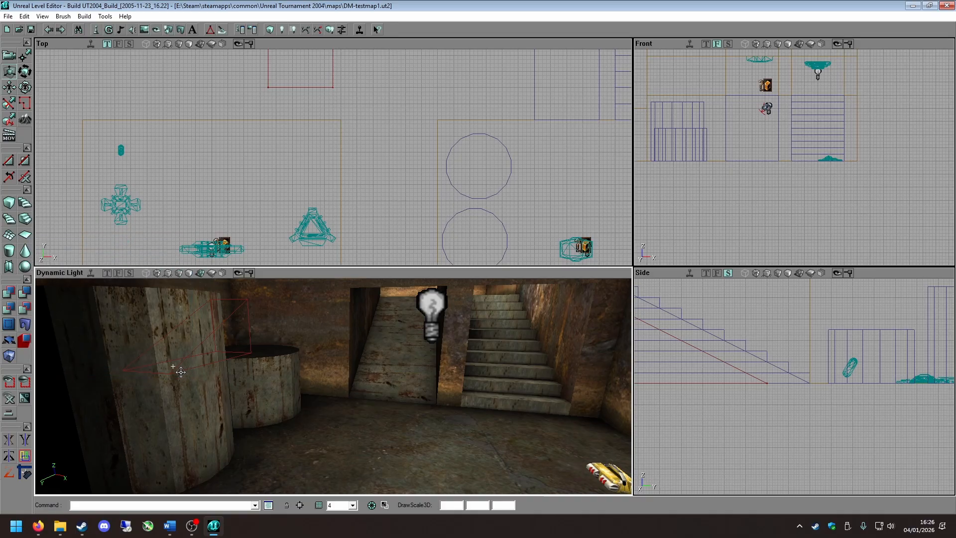
left_click_drag(322, 401, 344, 439)
left_click(352, 431)
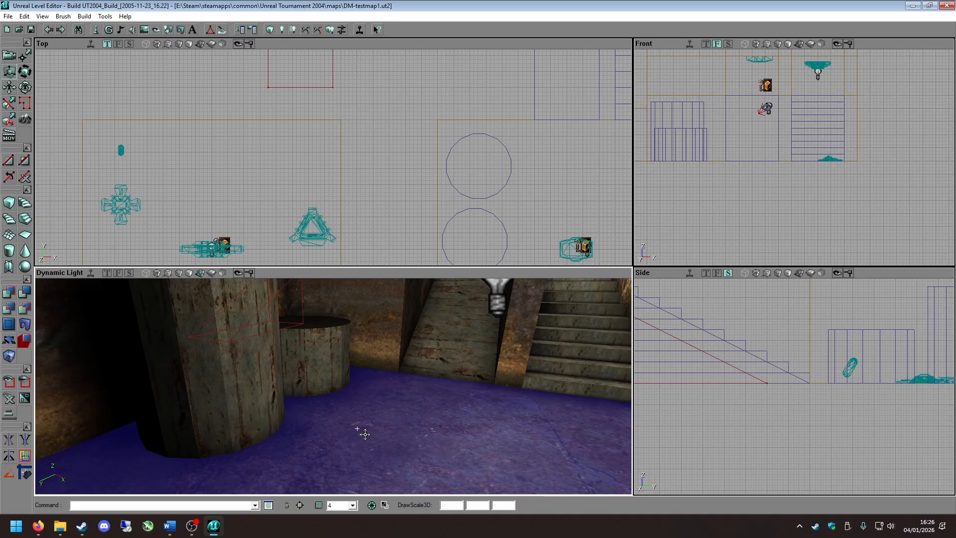
left_click(357, 429, "ctrl")
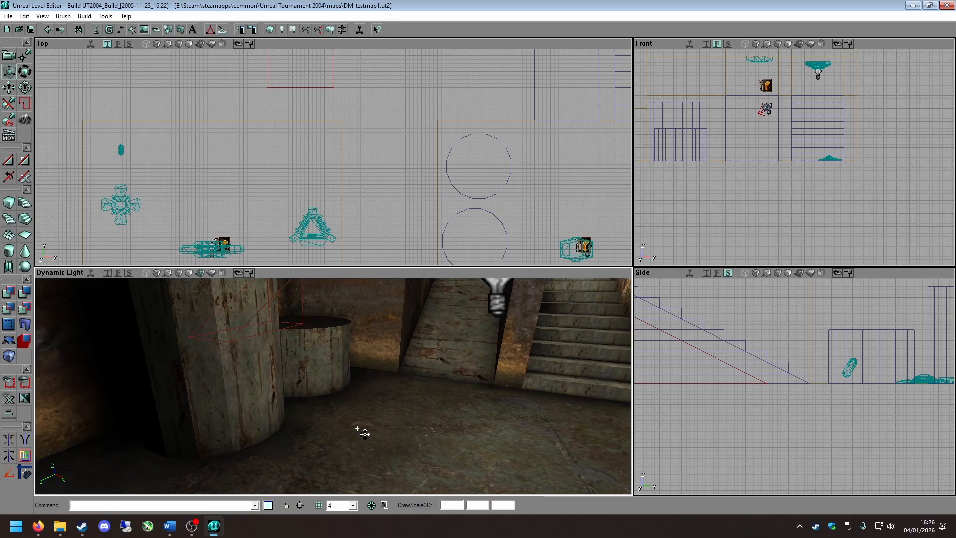
mouse_move(363, 427)
left_mouse_down()
mouse_move(338, 416)
mouse_move(326, 391)
mouse_move(342, 375)
mouse_move(318, 393)
mouse_move(349, 403)
mouse_move(323, 399)
mouse_move(339, 379)
mouse_move(353, 437)
left_mouse_up()
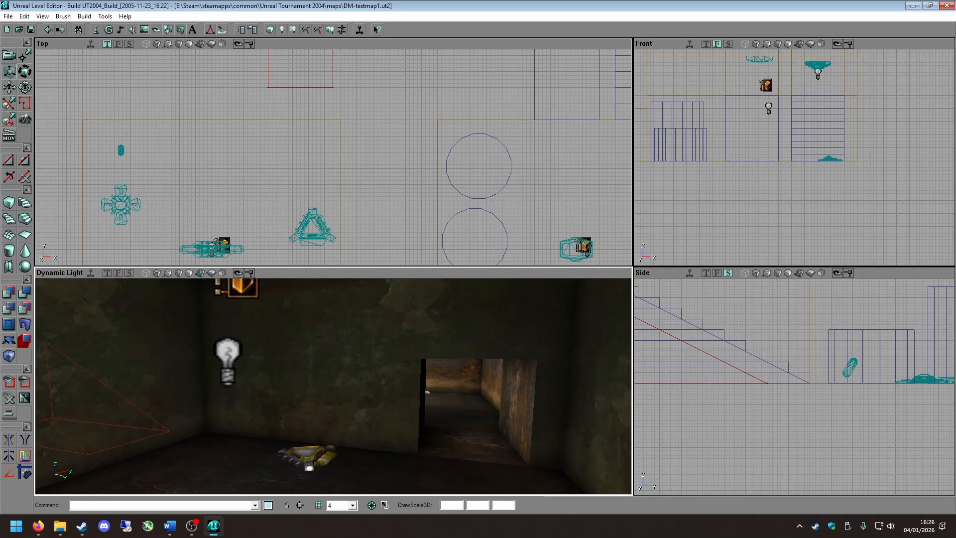